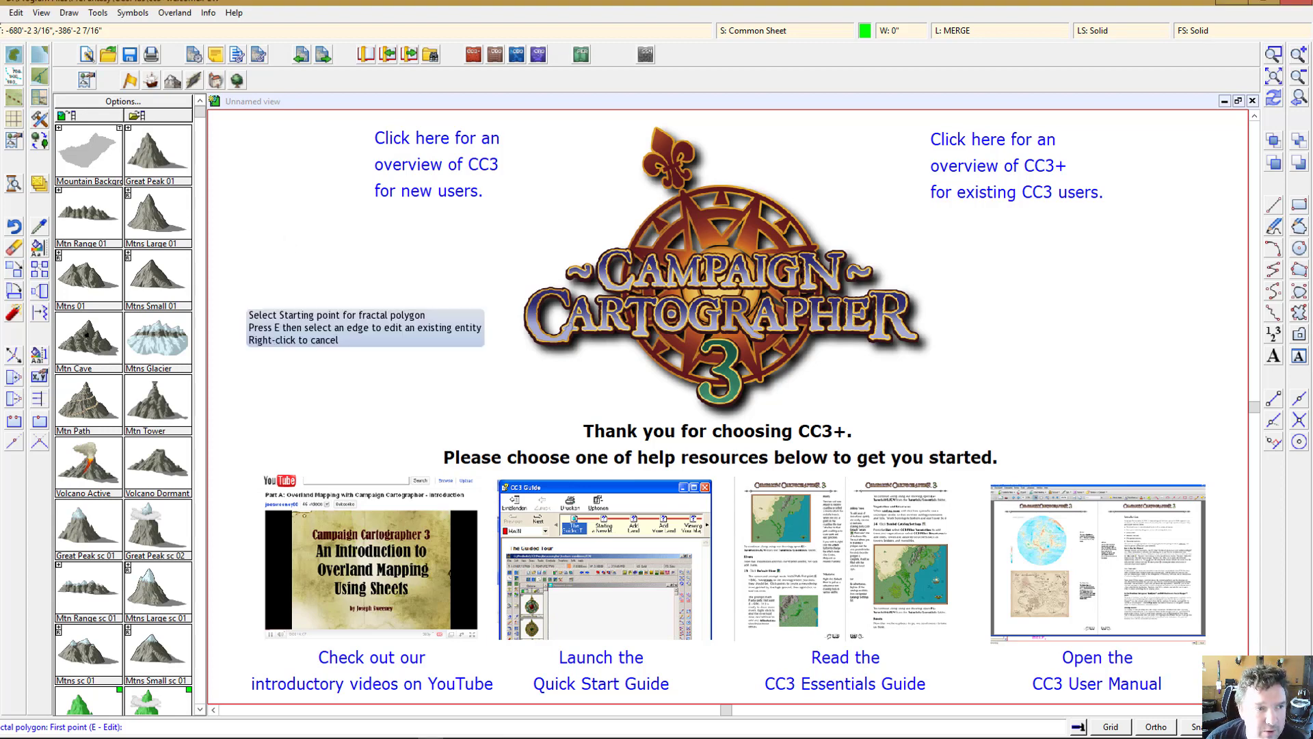
Step: Start a new drawing without saving changes to the welcome drawing
{"action": "left_click", "coordinate": [1, 13]}
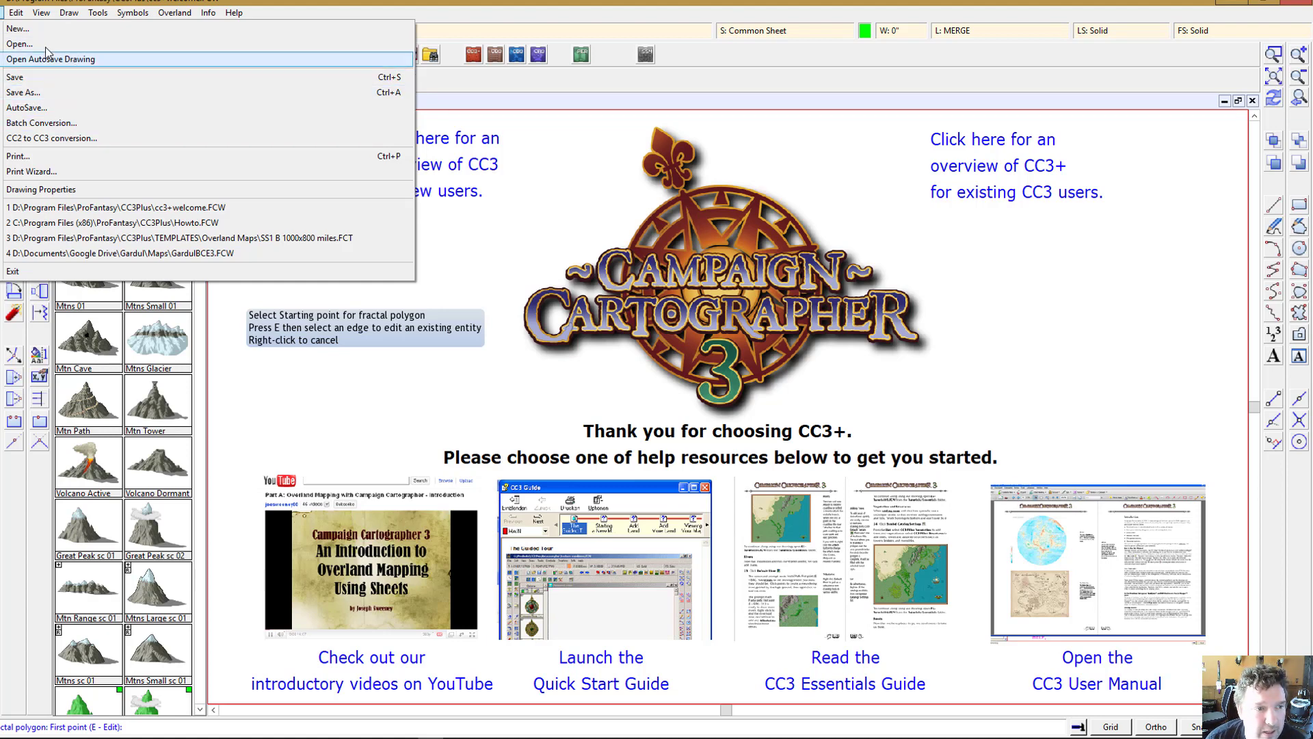
{"action": "left_click", "coordinate": [27, 28]}
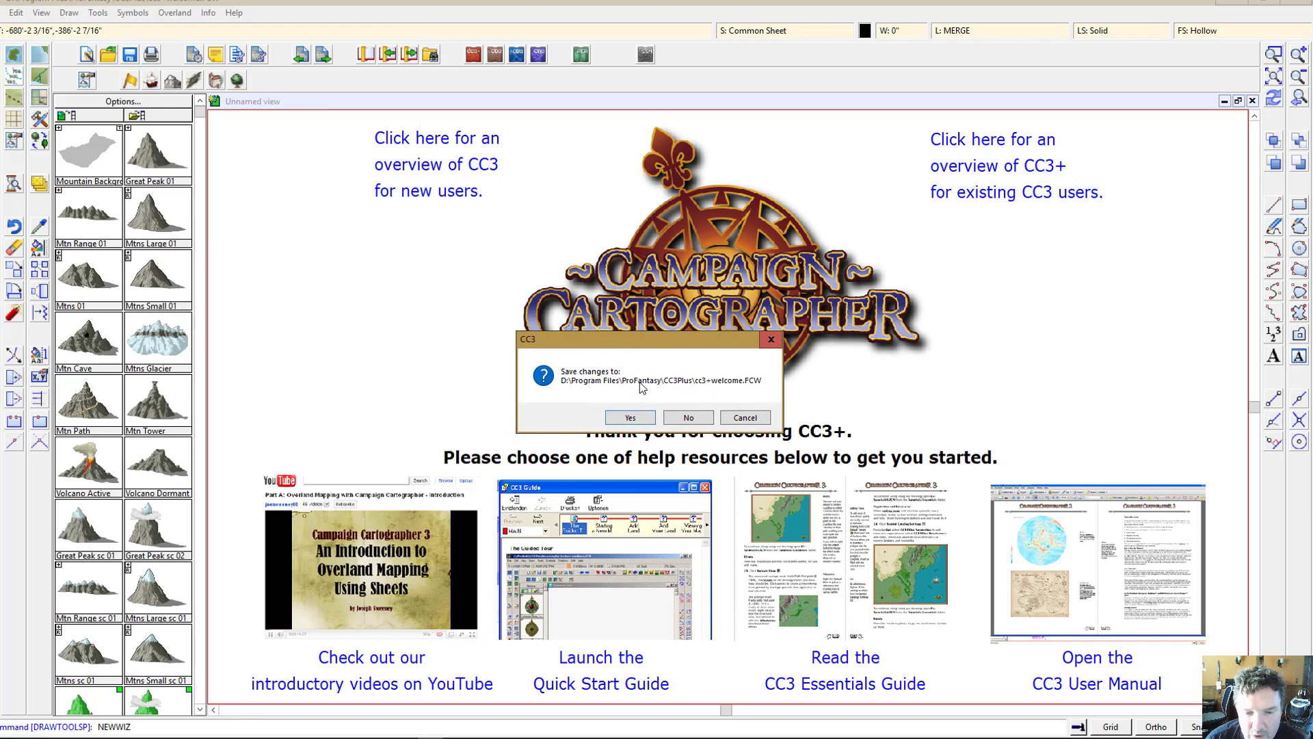
{"action": "left_click", "coordinate": [689, 417]}
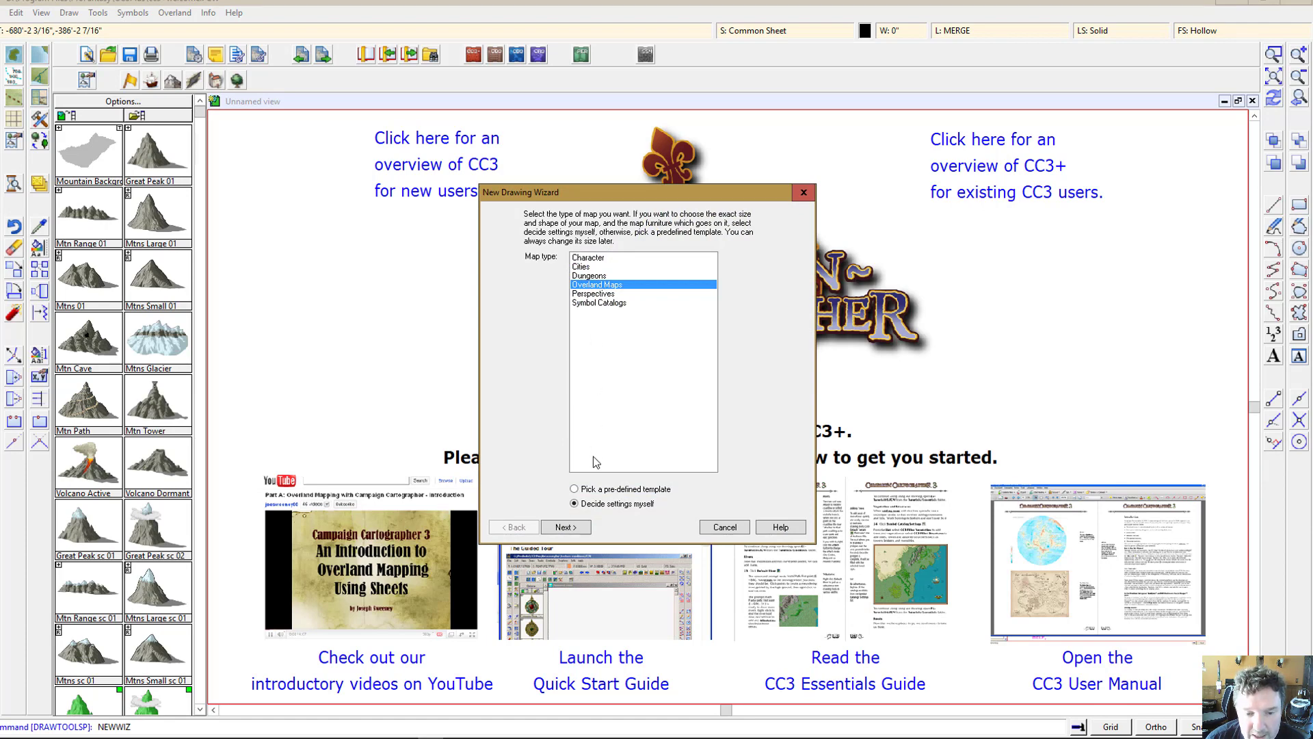
Step: Browse the predefined Overland Maps templates, then close the template browser
{"action": "left_click", "coordinate": [565, 527]}
{"action": "scroll", "coordinate": [589, 420], "scroll_direction": "down", "scroll_amount": 5}
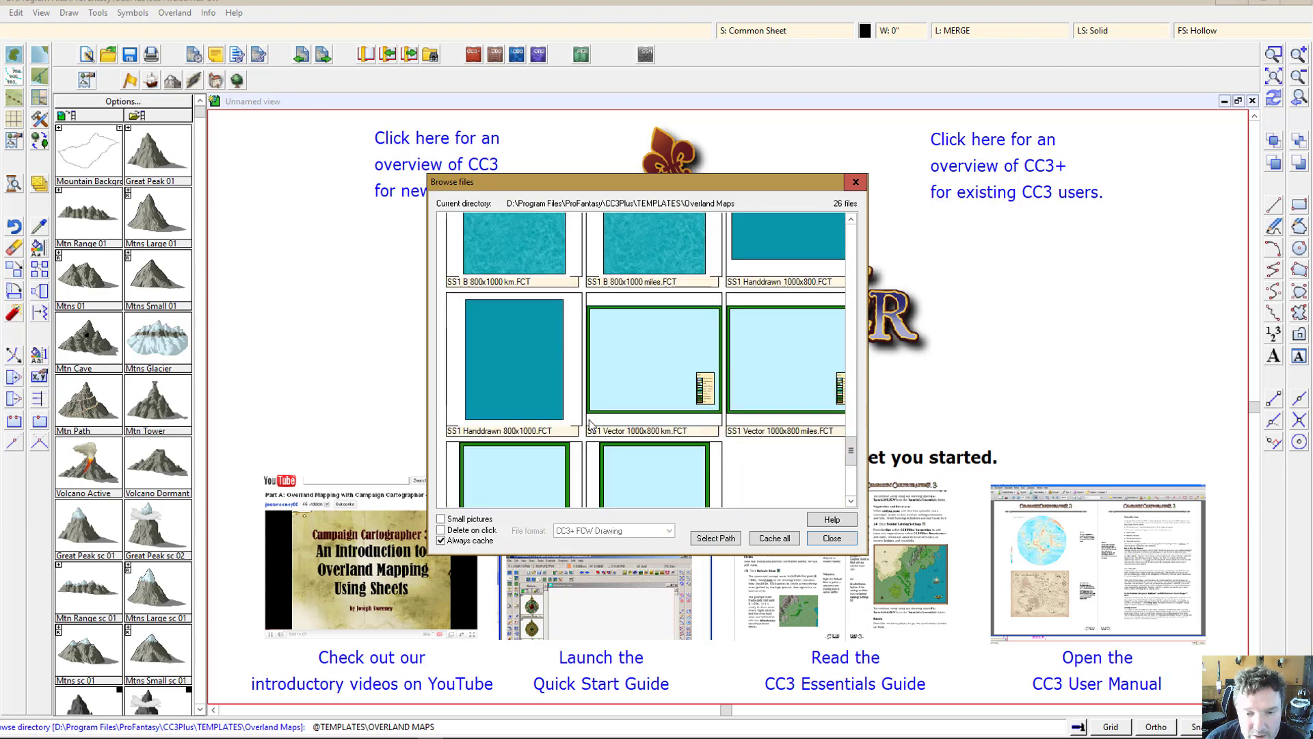
{"action": "scroll", "coordinate": [589, 423], "scroll_direction": "down", "scroll_amount": 2}
{"action": "scroll", "coordinate": [588, 421], "scroll_direction": "up", "scroll_amount": 5}
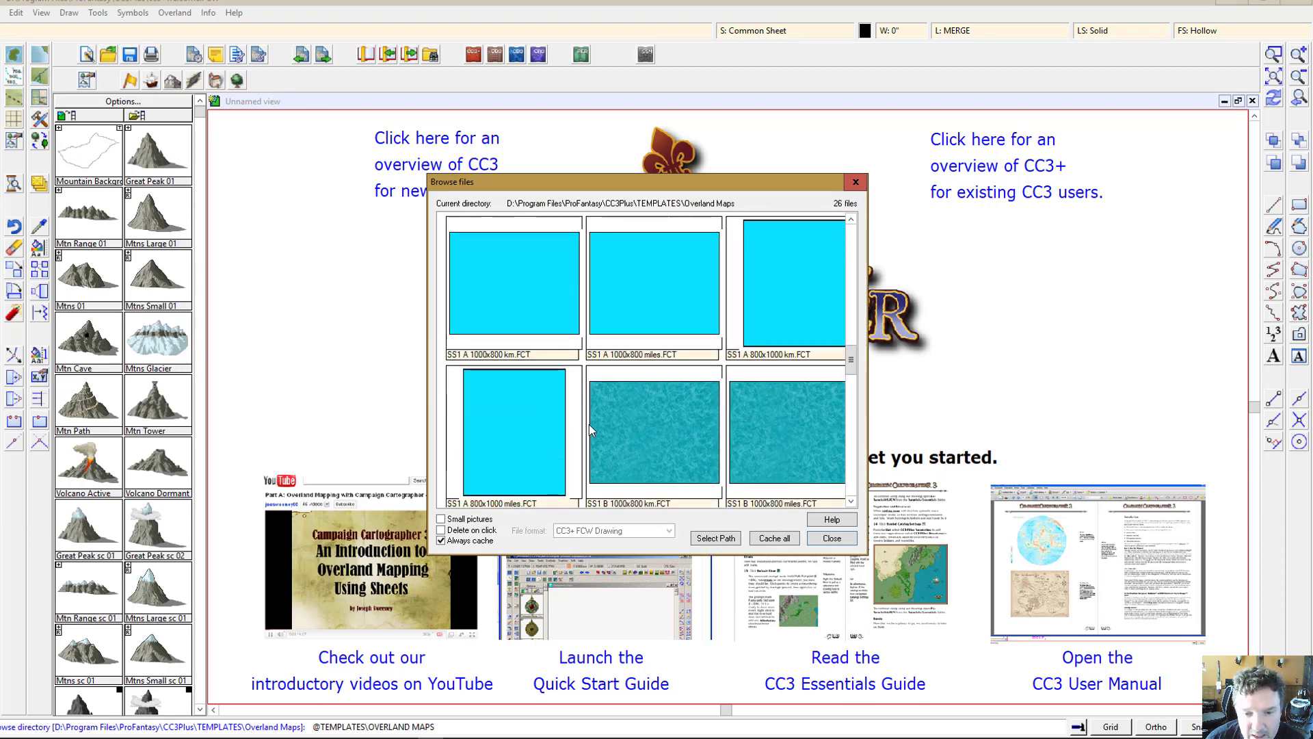
{"action": "scroll", "coordinate": [589, 424], "scroll_direction": "down", "scroll_amount": 2}
{"action": "scroll", "coordinate": [660, 411], "scroll_direction": "up", "scroll_amount": 2}
{"action": "scroll", "coordinate": [663, 410], "scroll_direction": "down", "scroll_amount": 1}
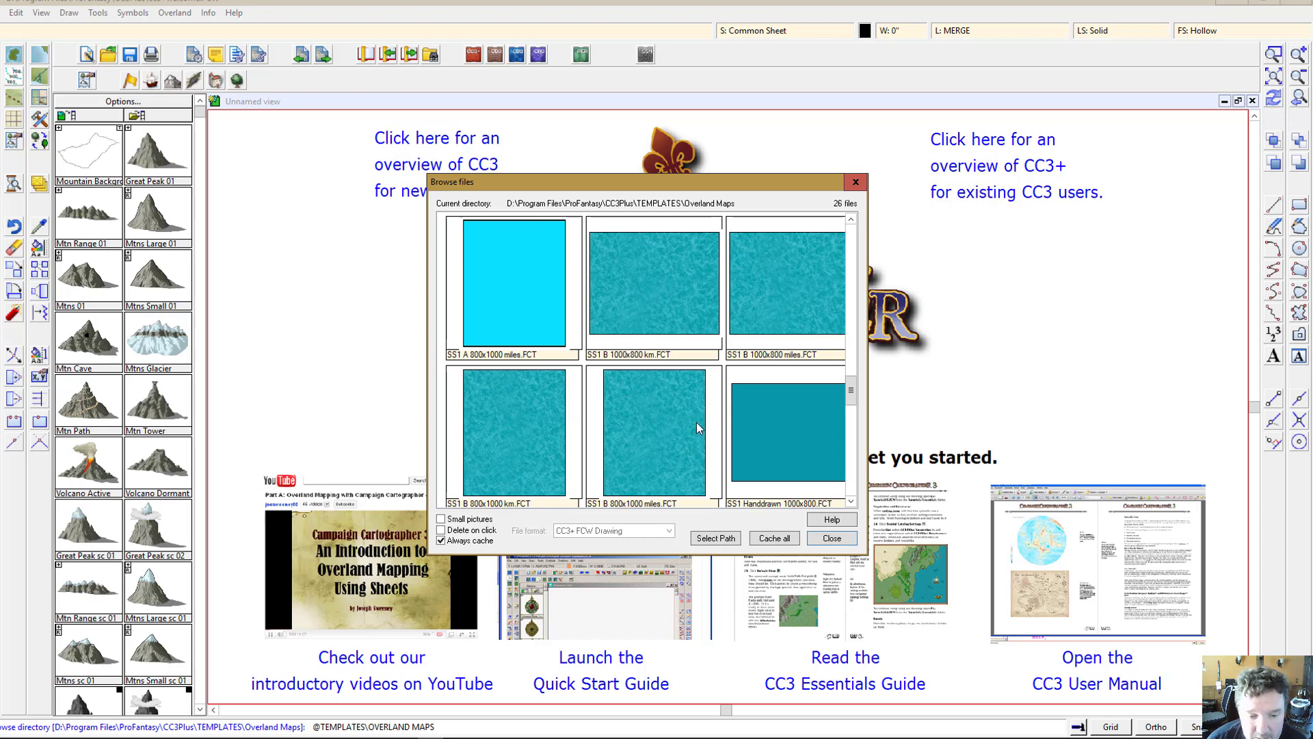
{"action": "left_click", "coordinate": [833, 538]}
Step: Restart the new drawing for Overland Maps, choosing to decide the settings yourself
{"action": "left_click", "coordinate": [2, 13]}
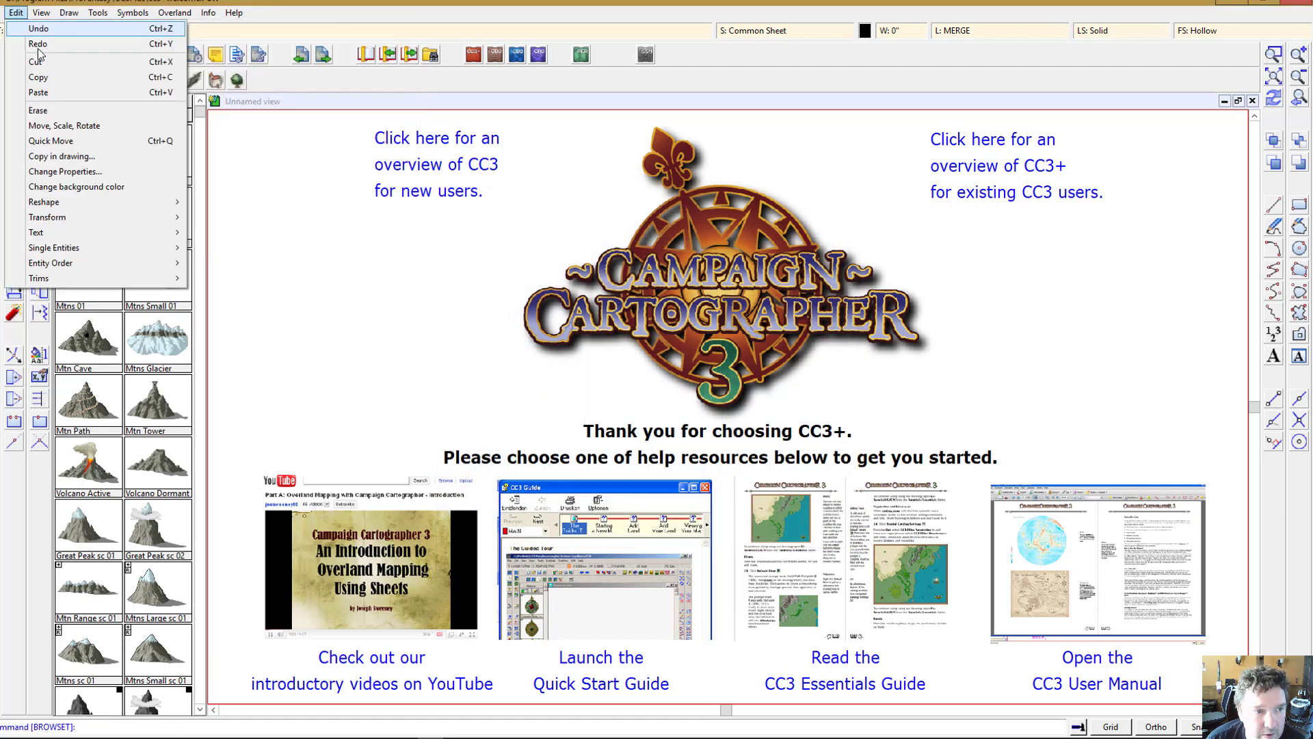
{"action": "left_click", "coordinate": [15, 28]}
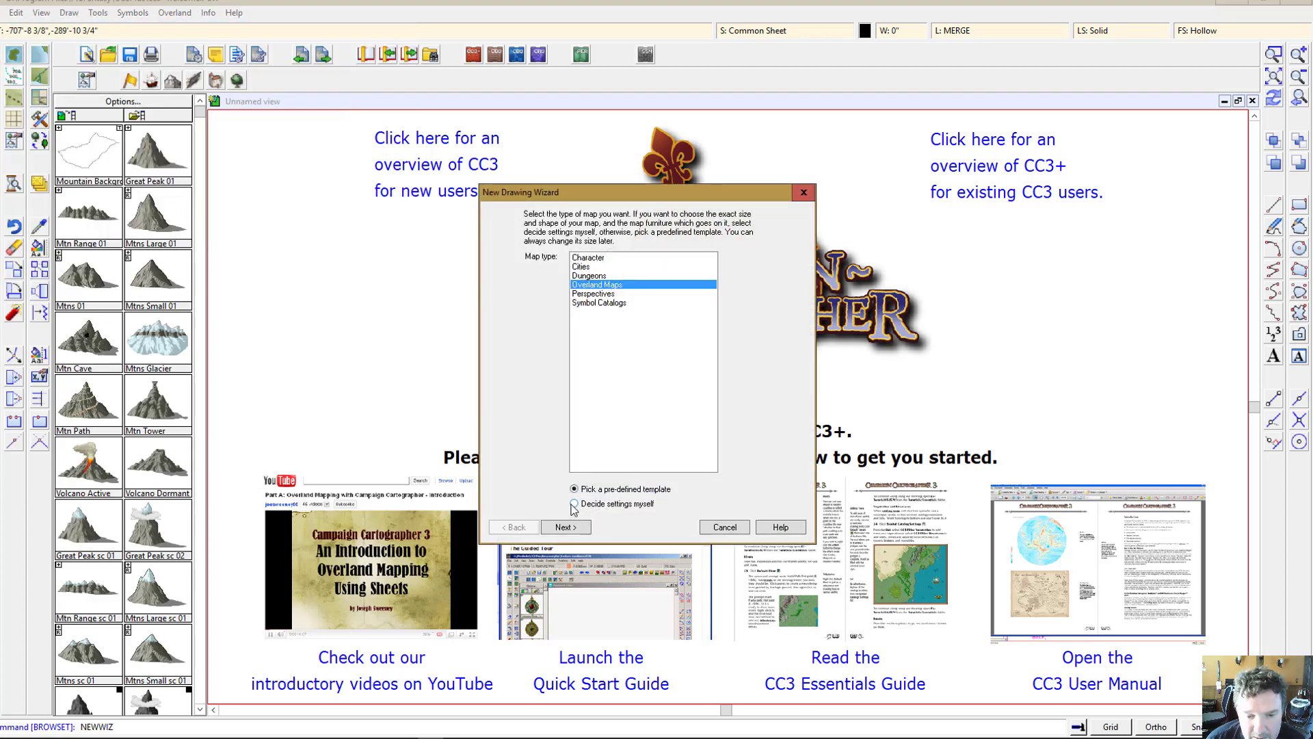
{"action": "left_click", "coordinate": [570, 527]}
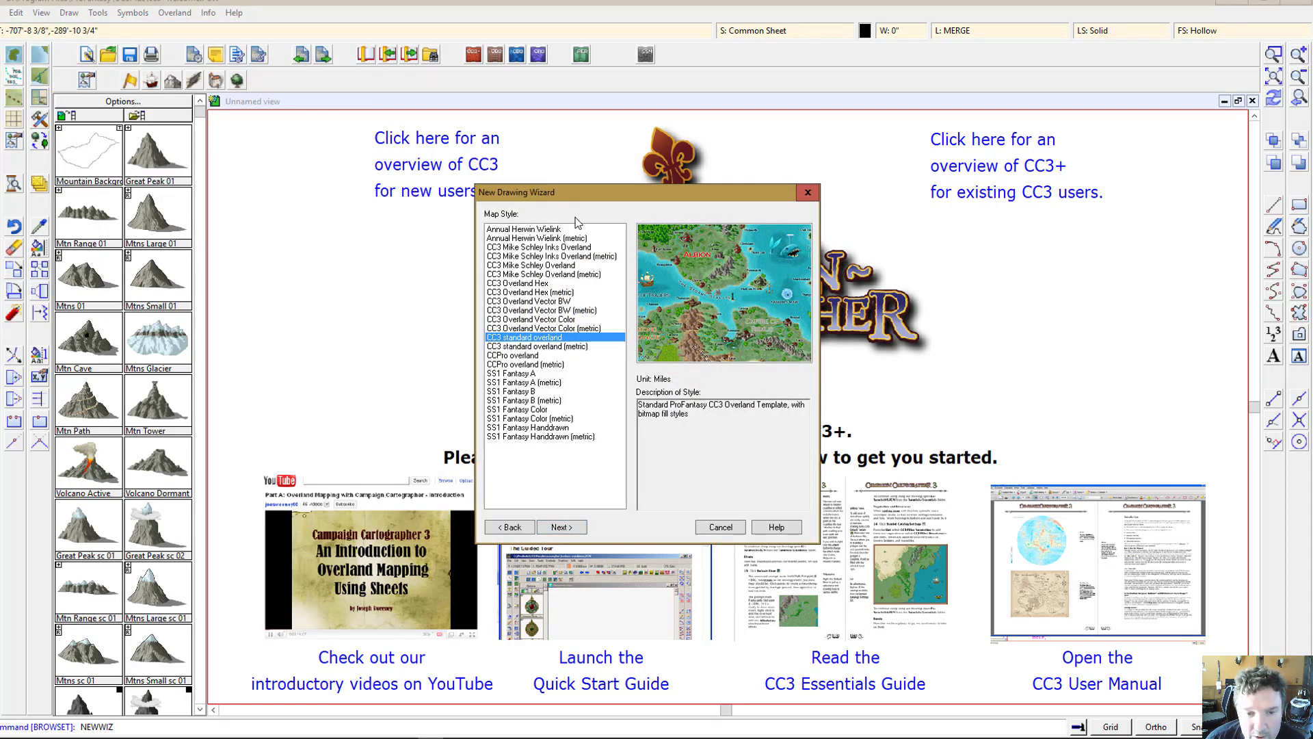
Step: Preview the available map styles, pick CC3 standard overland, and continue
{"action": "left_click", "coordinate": [536, 237]}
{"action": "left_click", "coordinate": [532, 255]}
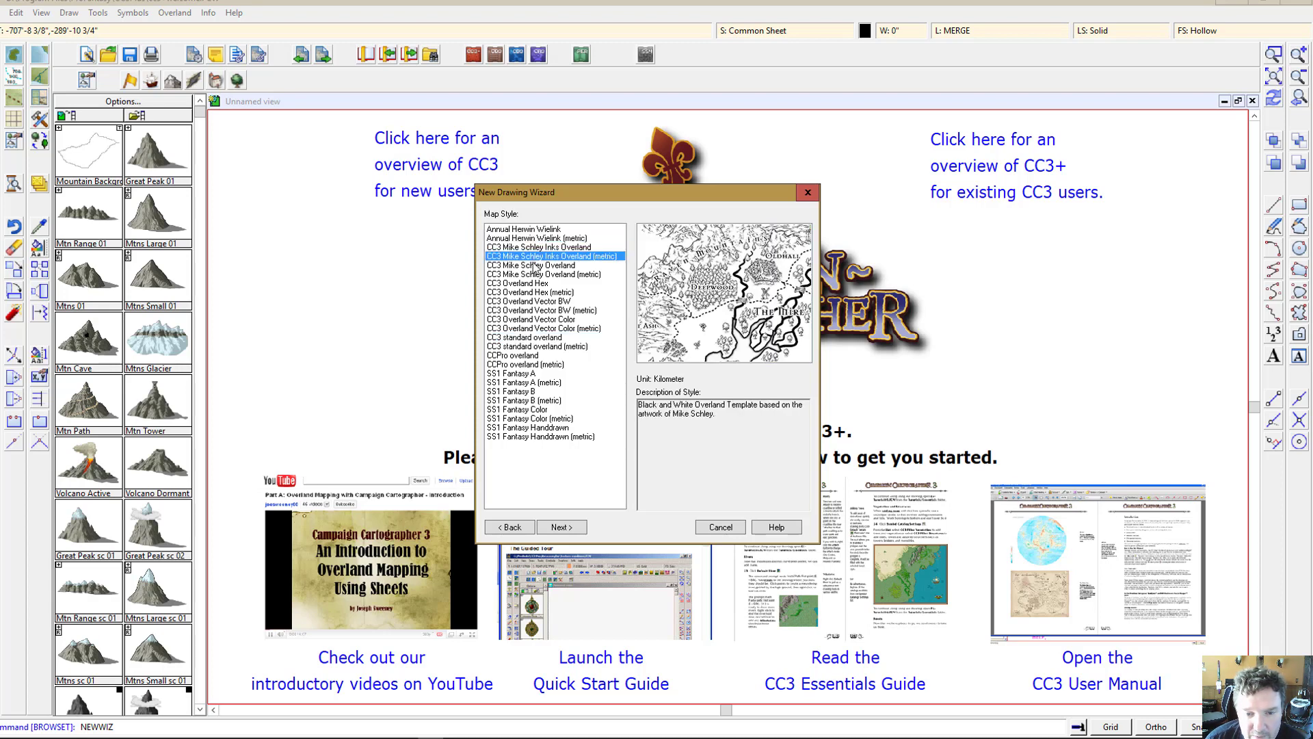
{"action": "left_click", "coordinate": [533, 283]}
{"action": "left_click", "coordinate": [535, 311]}
{"action": "left_click", "coordinate": [537, 340]}
{"action": "left_click", "coordinate": [536, 363]}
{"action": "left_click", "coordinate": [538, 383]}
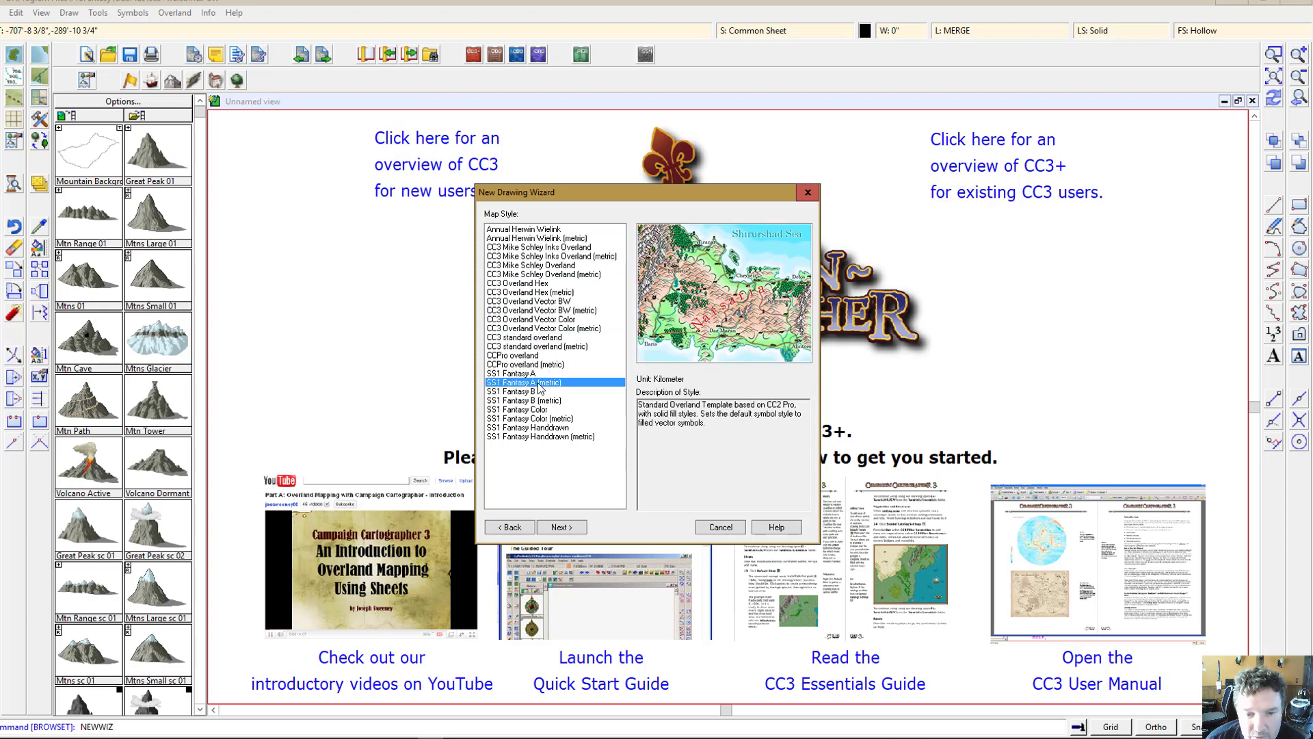
{"action": "left_click", "coordinate": [538, 408]}
{"action": "left_click", "coordinate": [534, 418]}
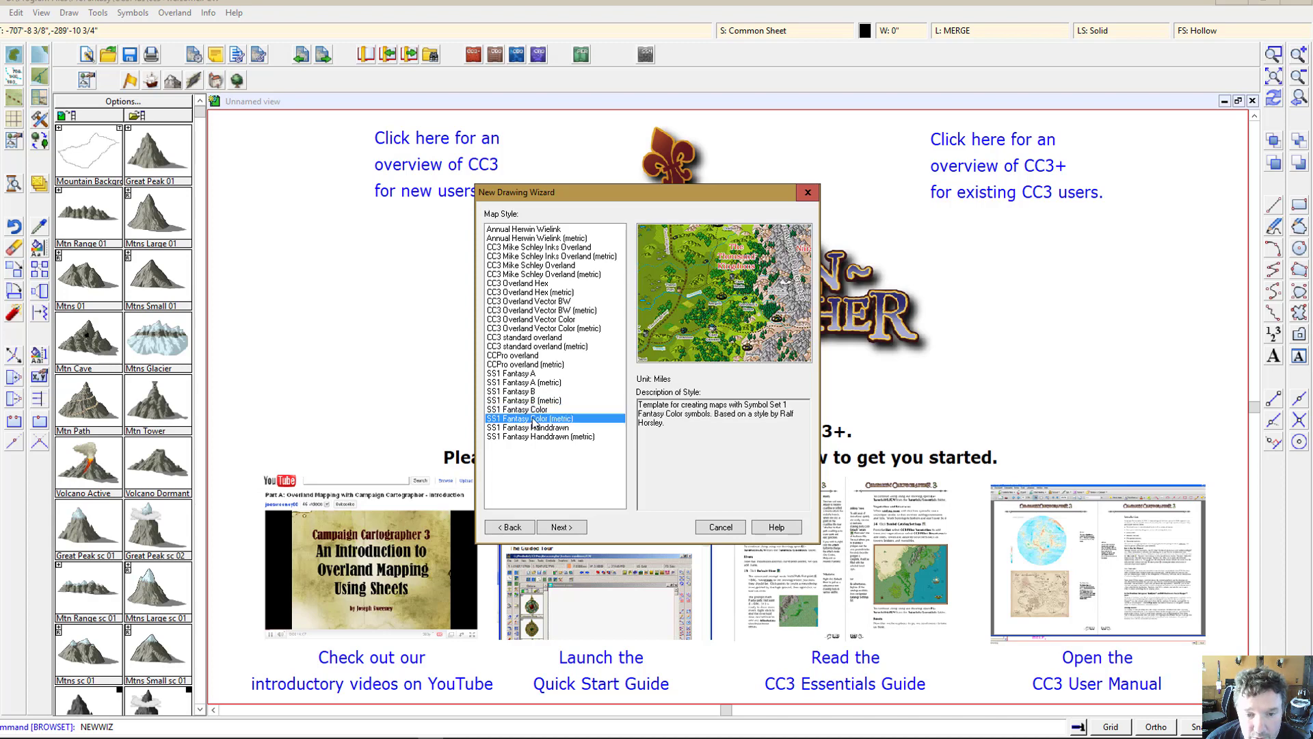
{"action": "left_click", "coordinate": [535, 427]}
{"action": "left_click", "coordinate": [537, 436]}
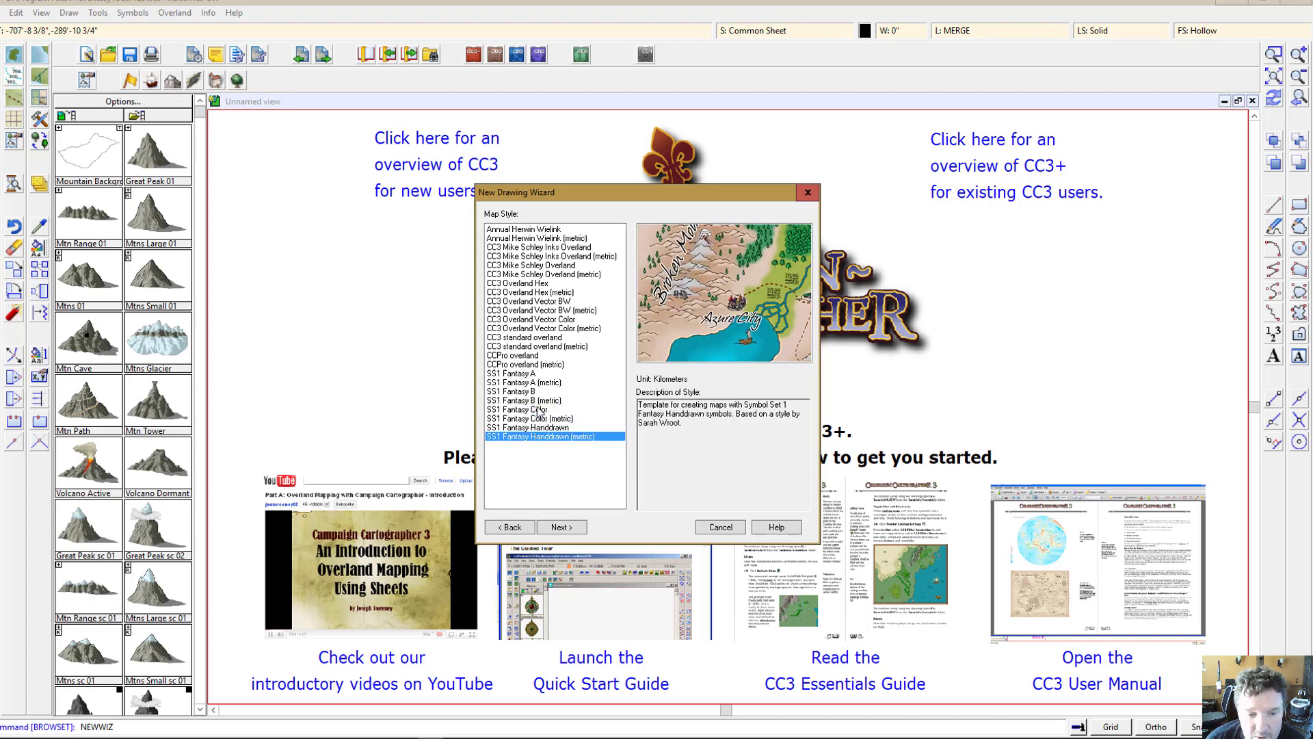
{"action": "left_click", "coordinate": [528, 375]}
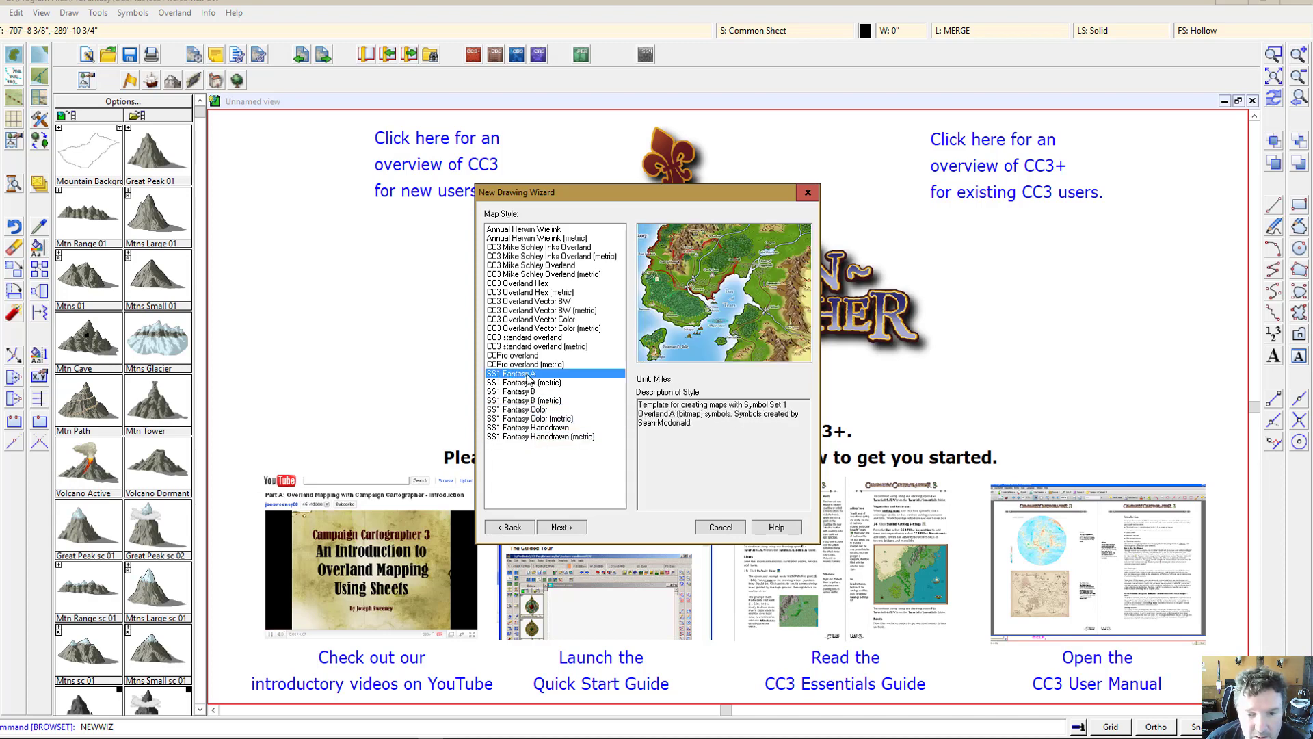
{"action": "left_click", "coordinate": [524, 394]}
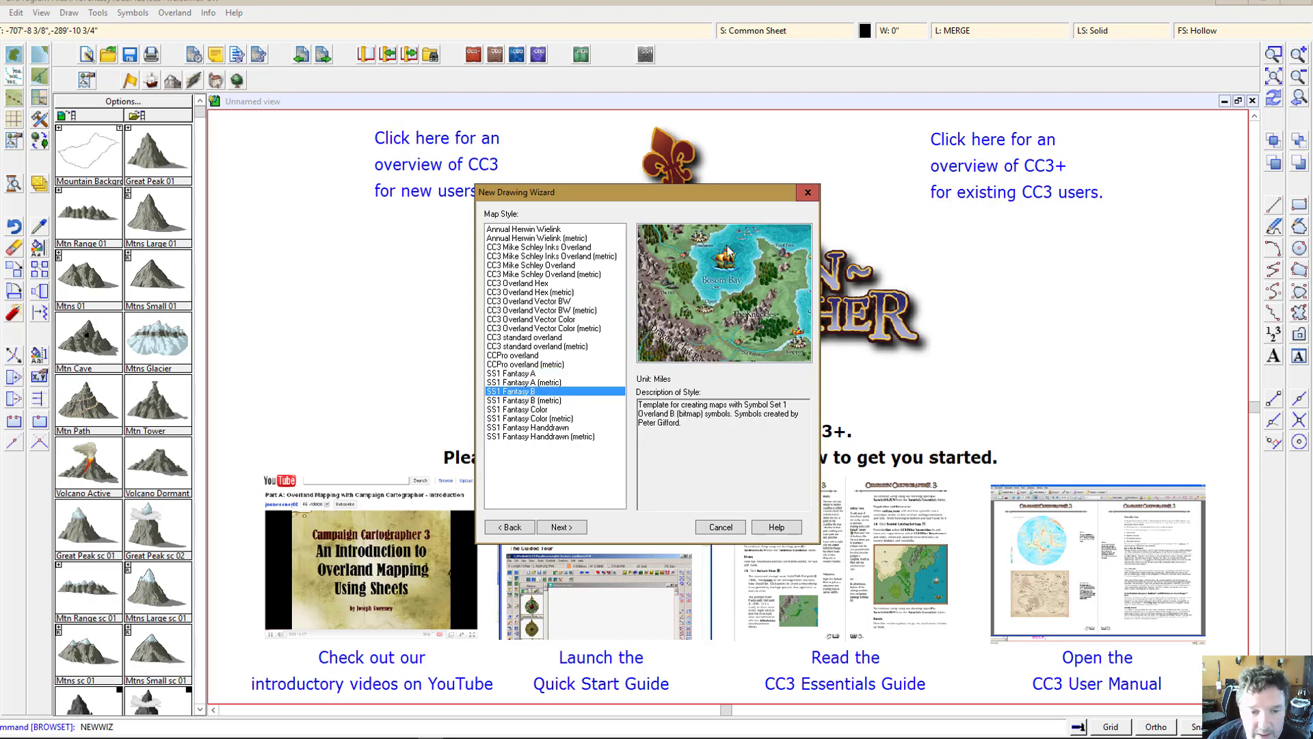
{"action": "left_click", "coordinate": [529, 339]}
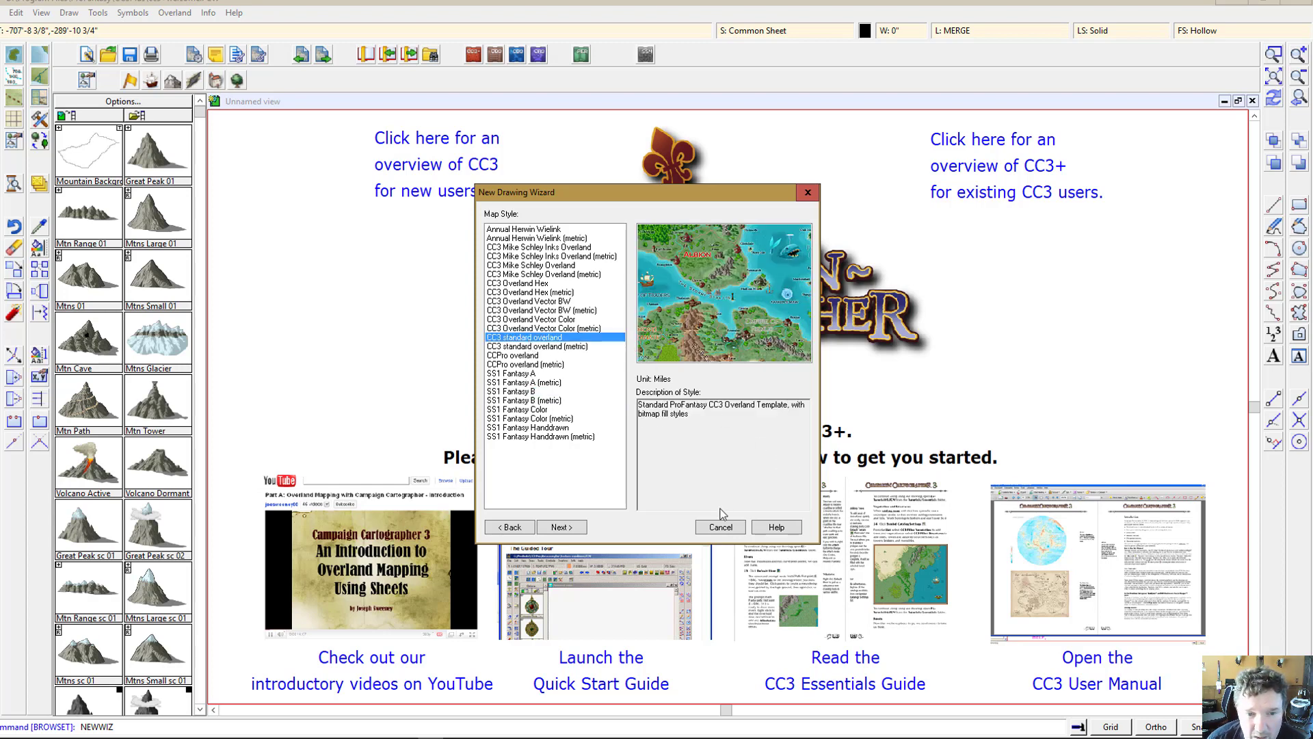
{"action": "left_click", "coordinate": [562, 527]}
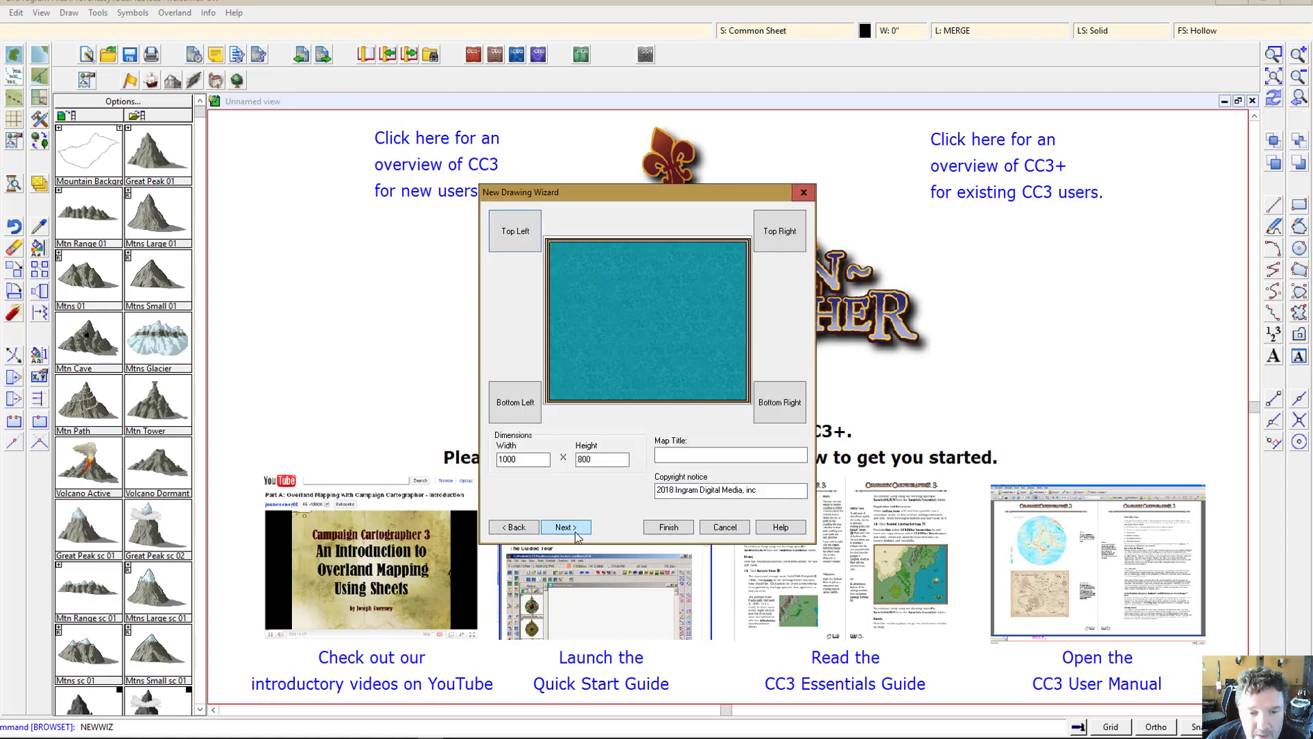
Step: Assign the Map Title symbol to the map's top-left corner
{"action": "left_click", "coordinate": [515, 236]}
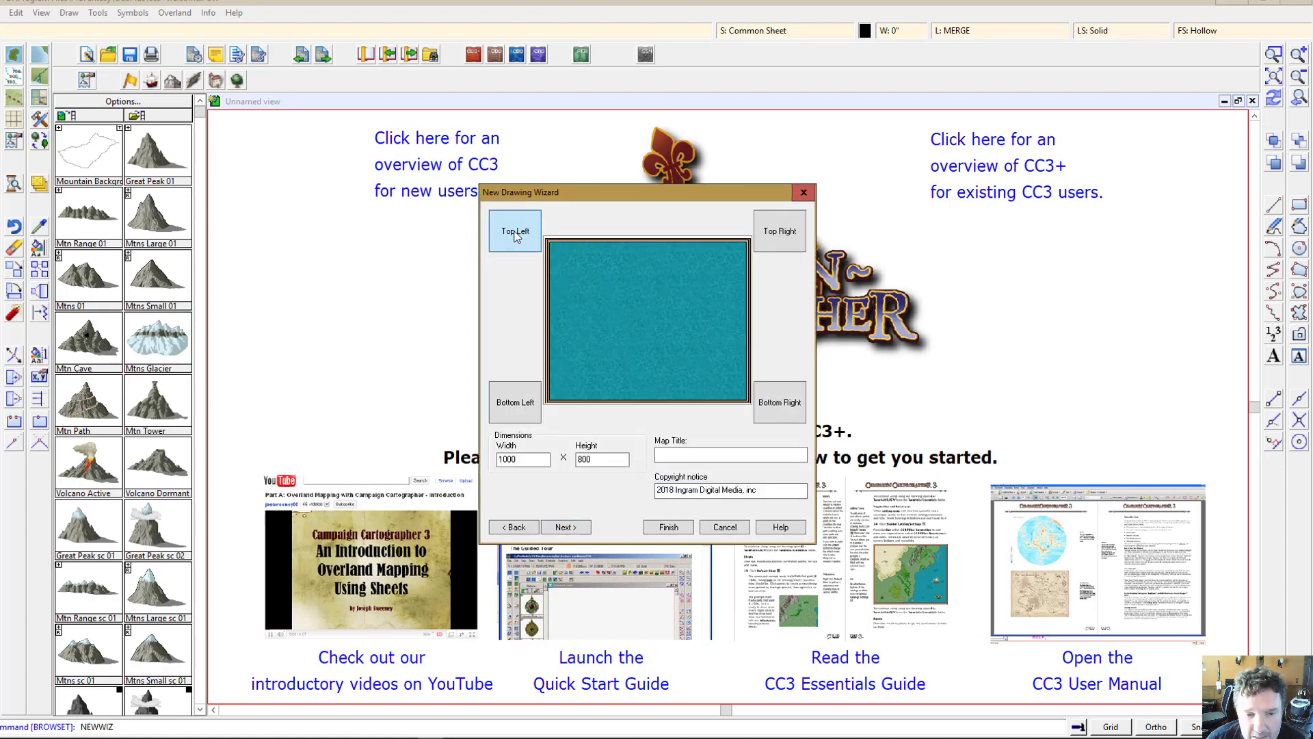
{"action": "left_click", "coordinate": [624, 246]}
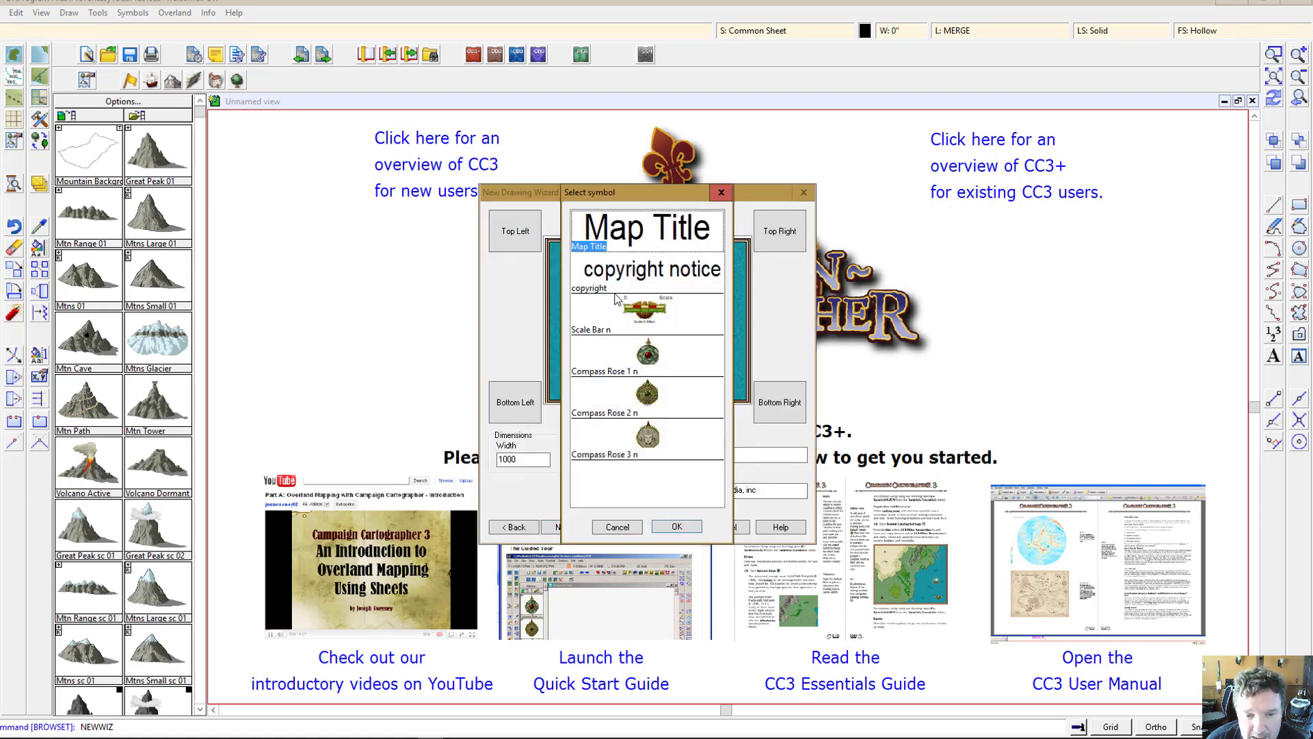
{"action": "left_click", "coordinate": [677, 527]}
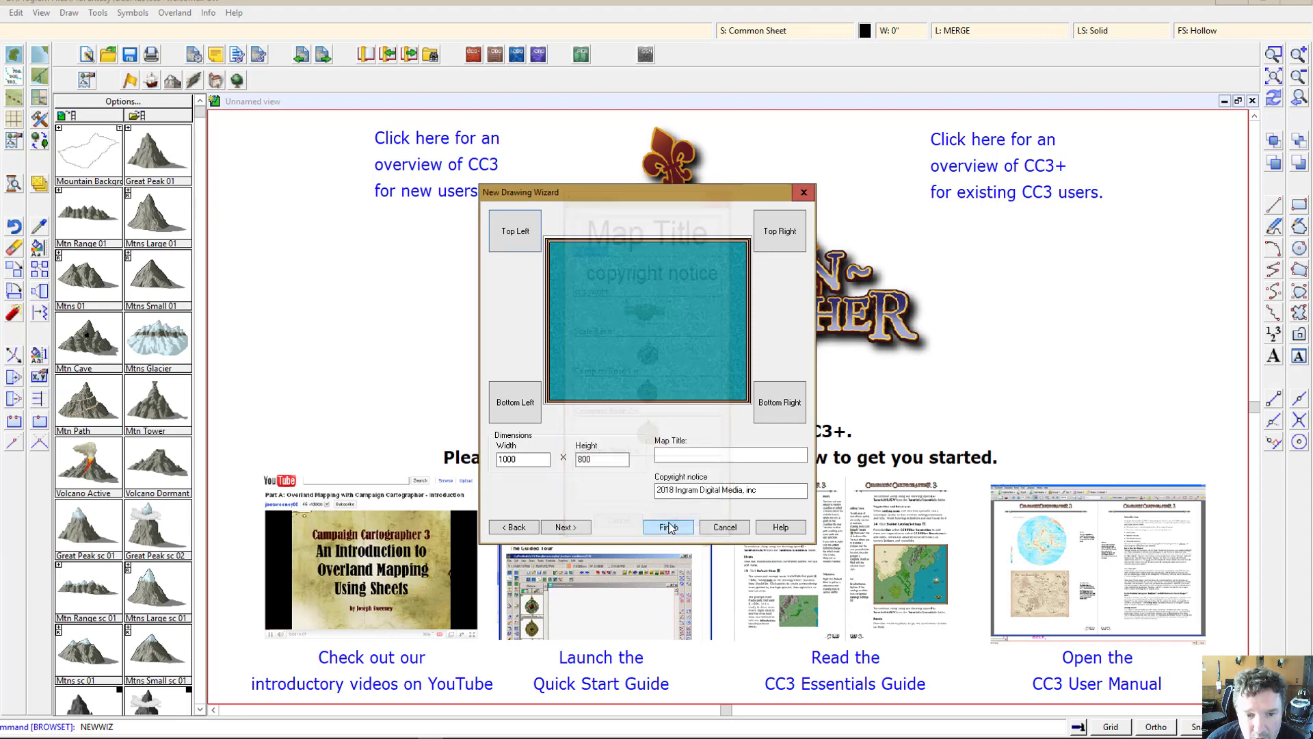
Step: Assign the Compass Rose 1 n symbol to the bottom-left corner
{"action": "left_click", "coordinate": [516, 403]}
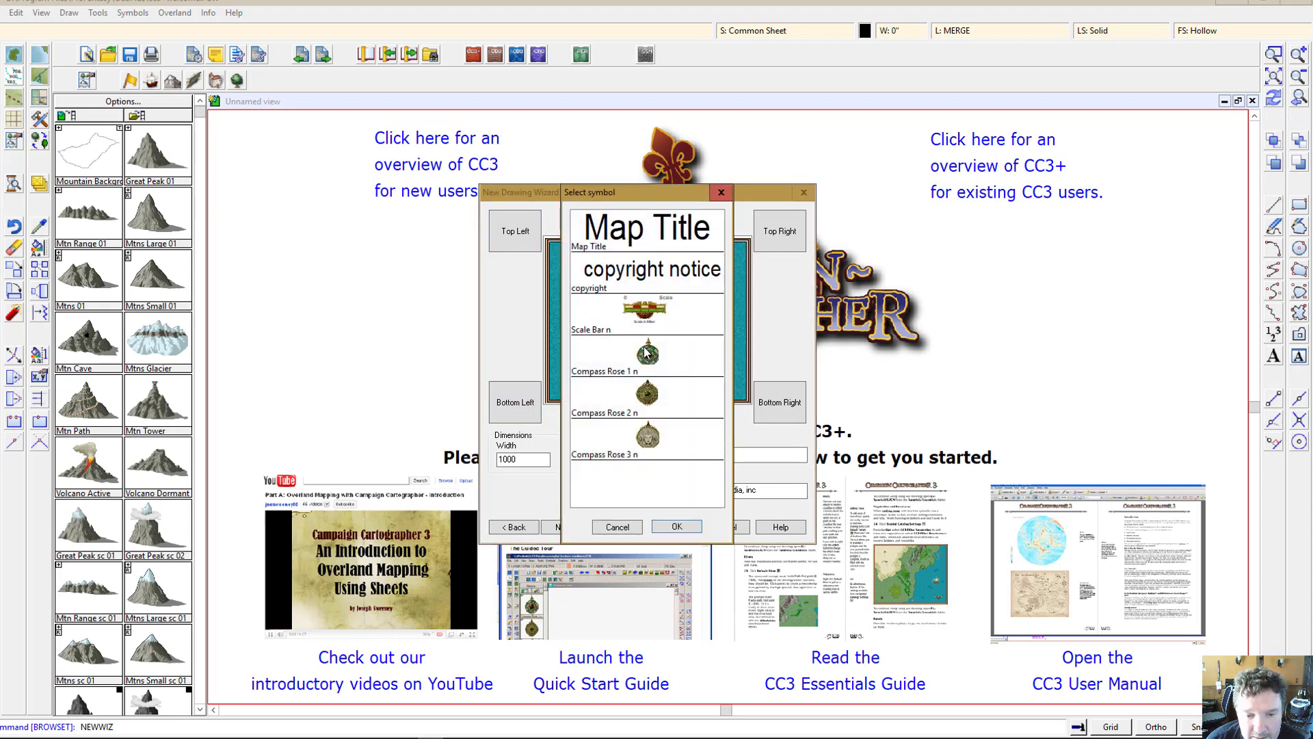
{"action": "left_click", "coordinate": [615, 373]}
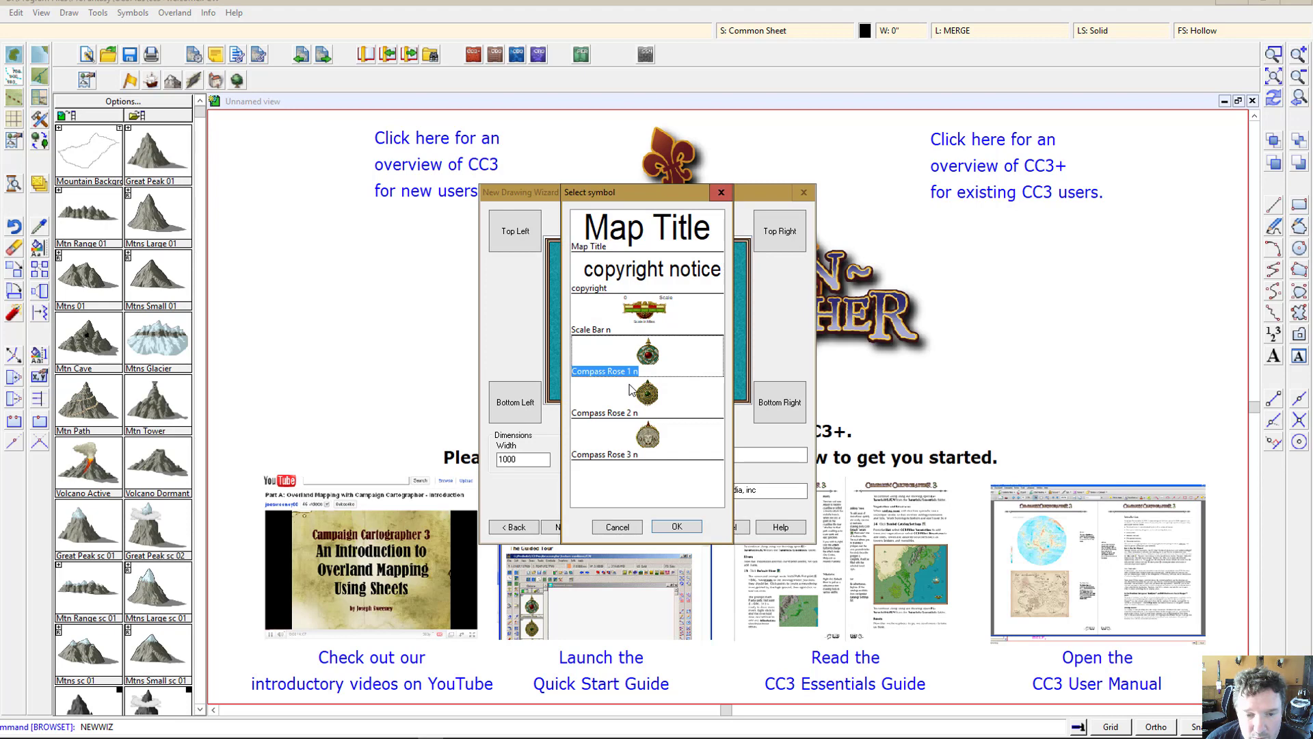
{"action": "left_click", "coordinate": [675, 528]}
Step: Assign the Scale Bar n symbol to the bottom-right corner
{"action": "left_click", "coordinate": [520, 414]}
{"action": "left_click", "coordinate": [620, 535]}
{"action": "left_click", "coordinate": [782, 413]}
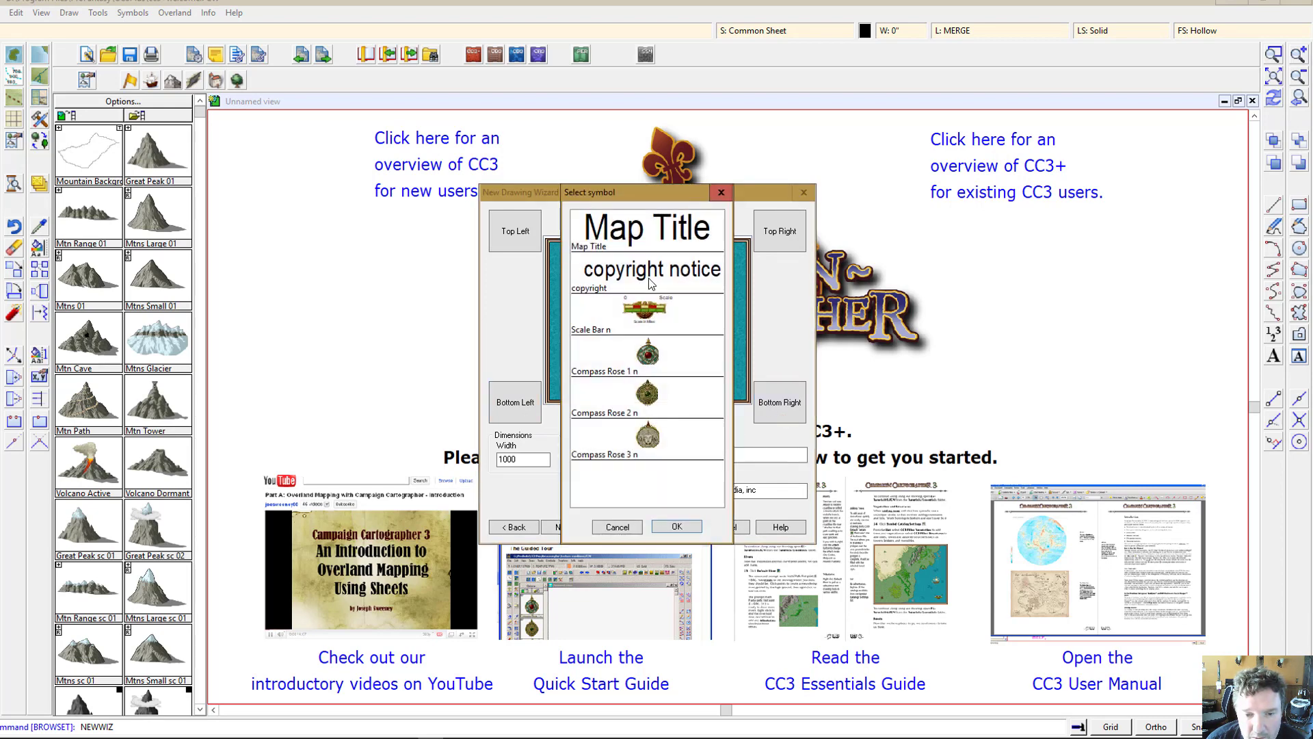
{"action": "left_click", "coordinate": [656, 329]}
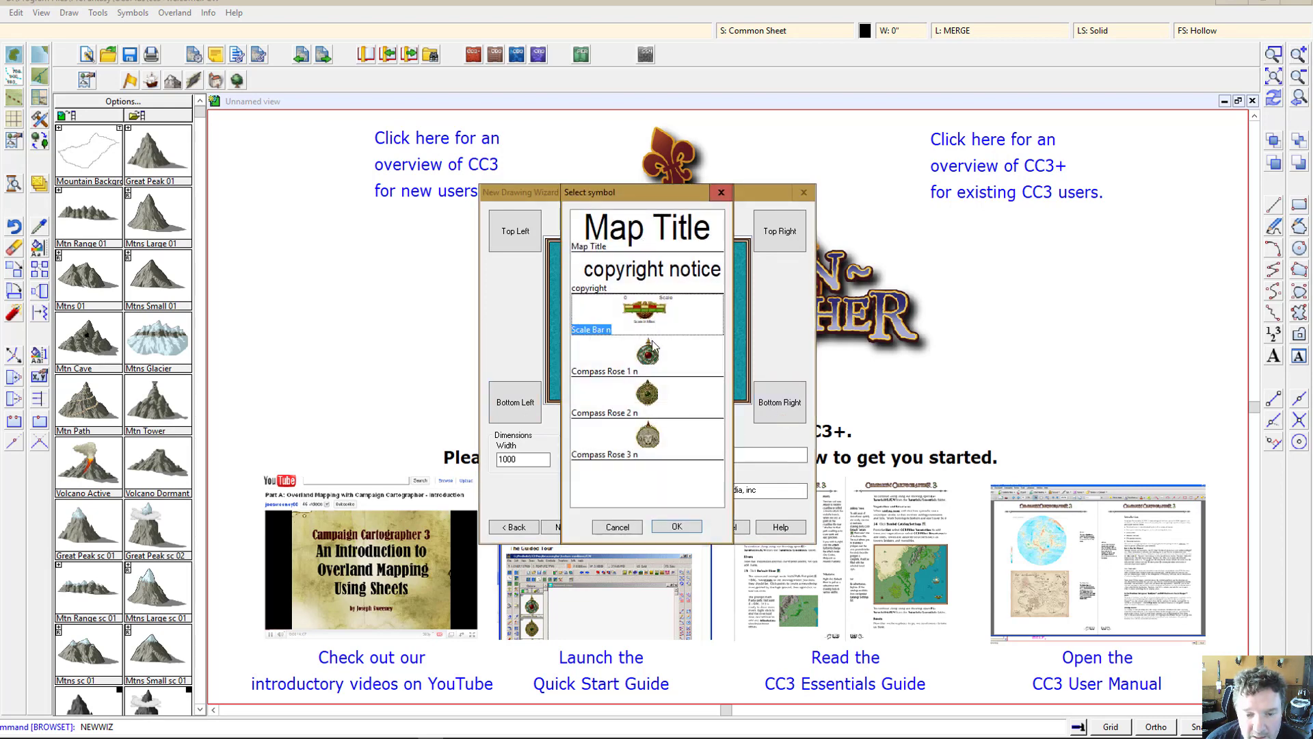
{"action": "left_click", "coordinate": [680, 530]}
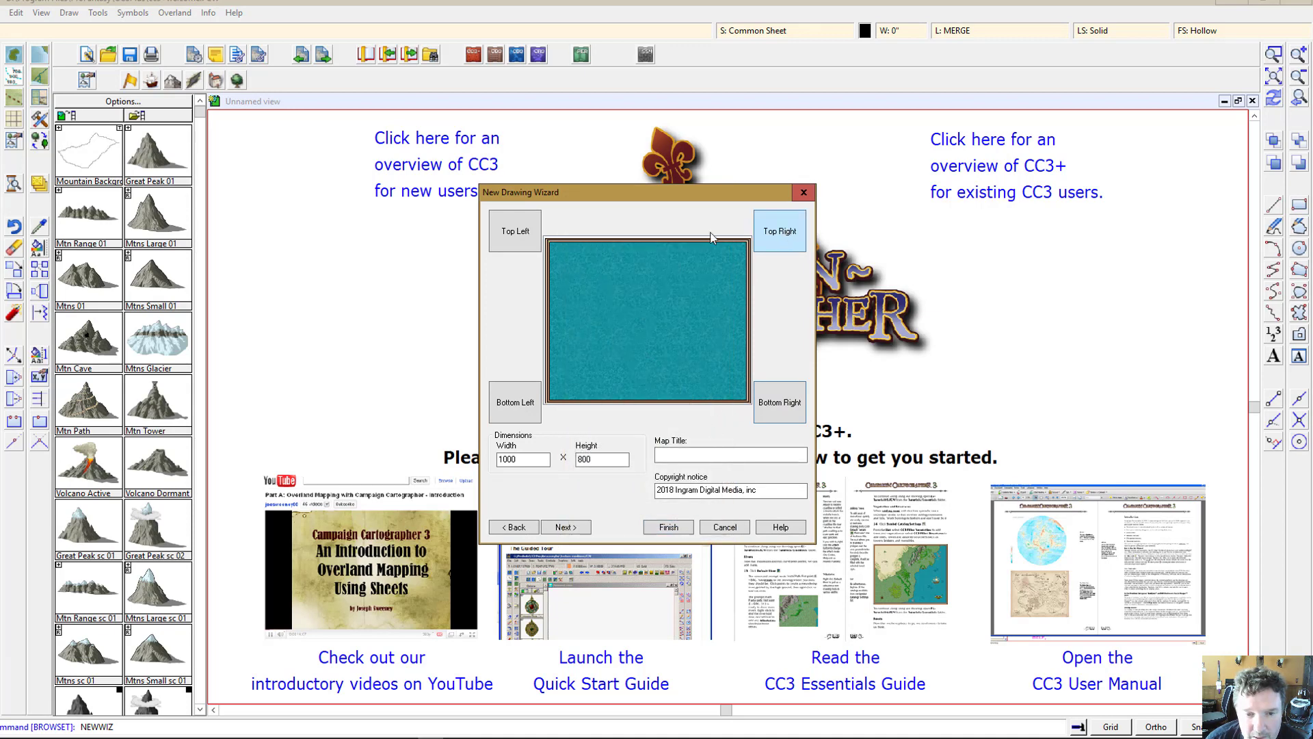
Step: Set the top-left corner symbol to Map Title again
{"action": "left_click", "coordinate": [519, 239]}
{"action": "left_click", "coordinate": [636, 277]}
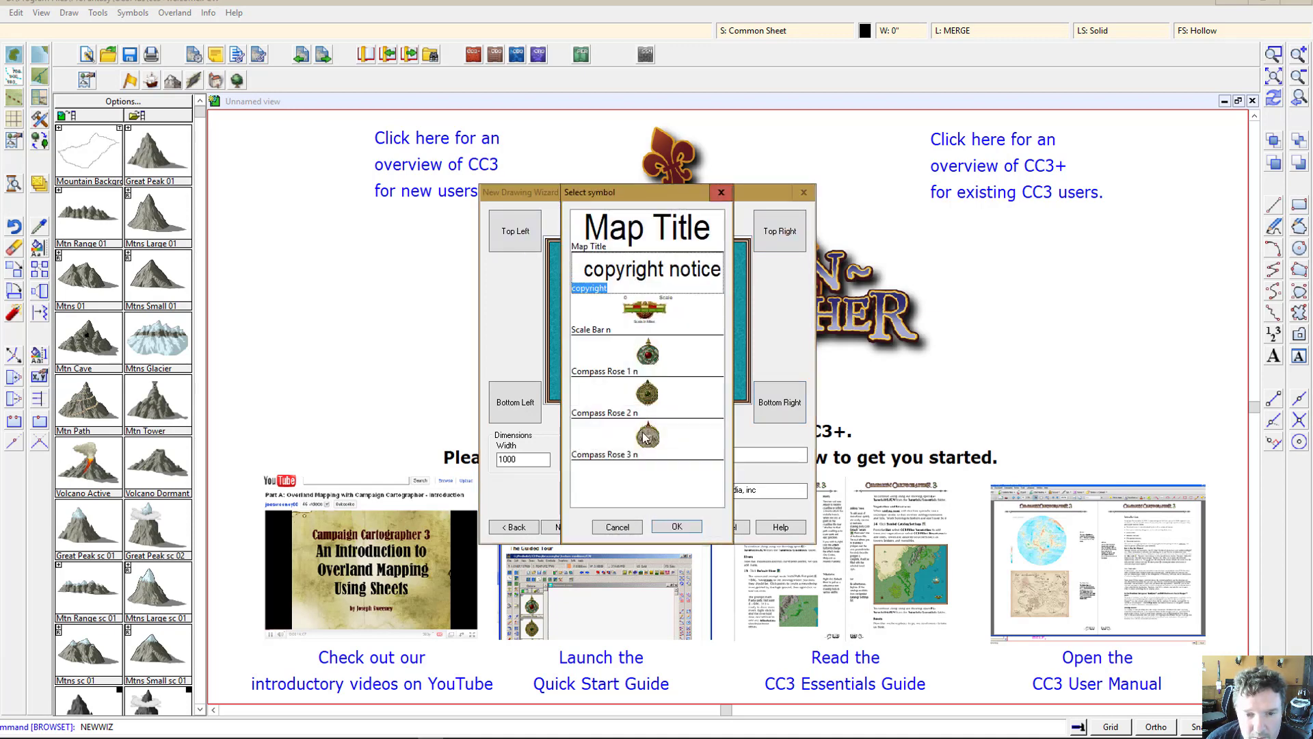
{"action": "left_click", "coordinate": [644, 227]}
{"action": "left_click", "coordinate": [676, 526]}
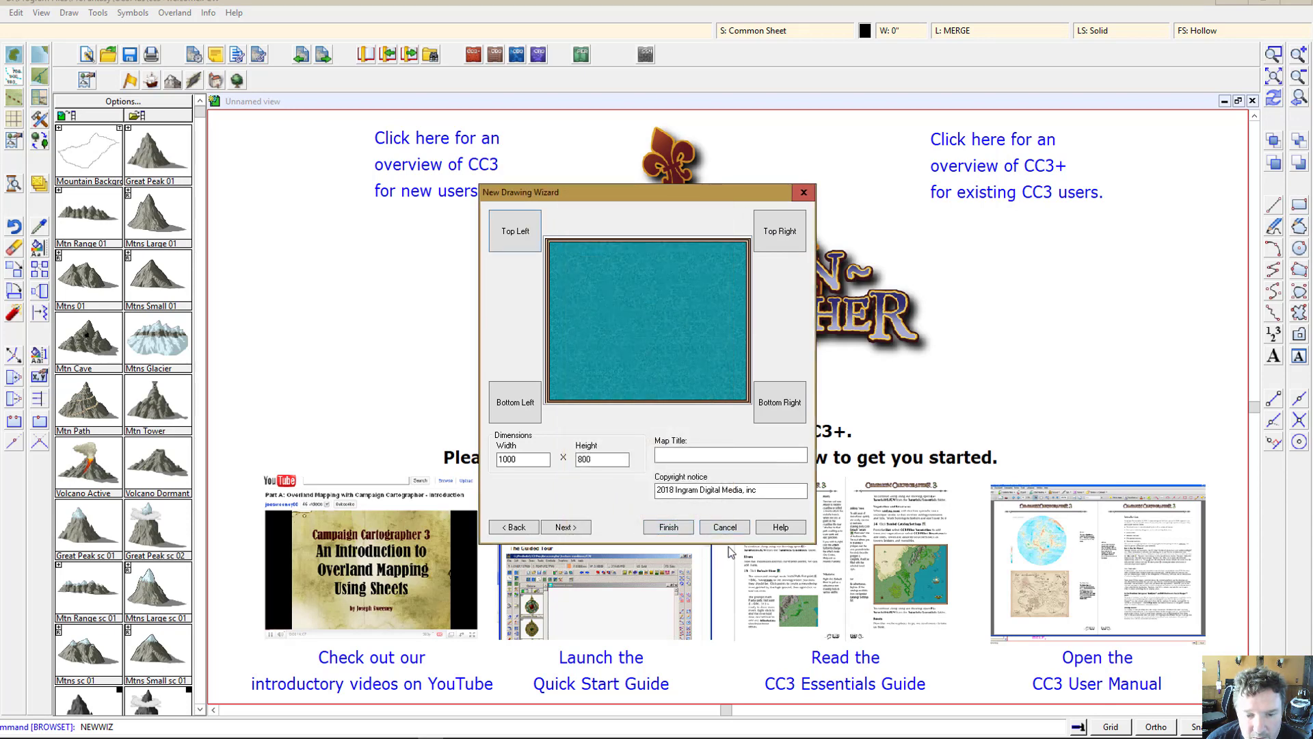
Step: Enter Howtoa as the map title and continue
{"action": "left_click", "coordinate": [691, 455]}
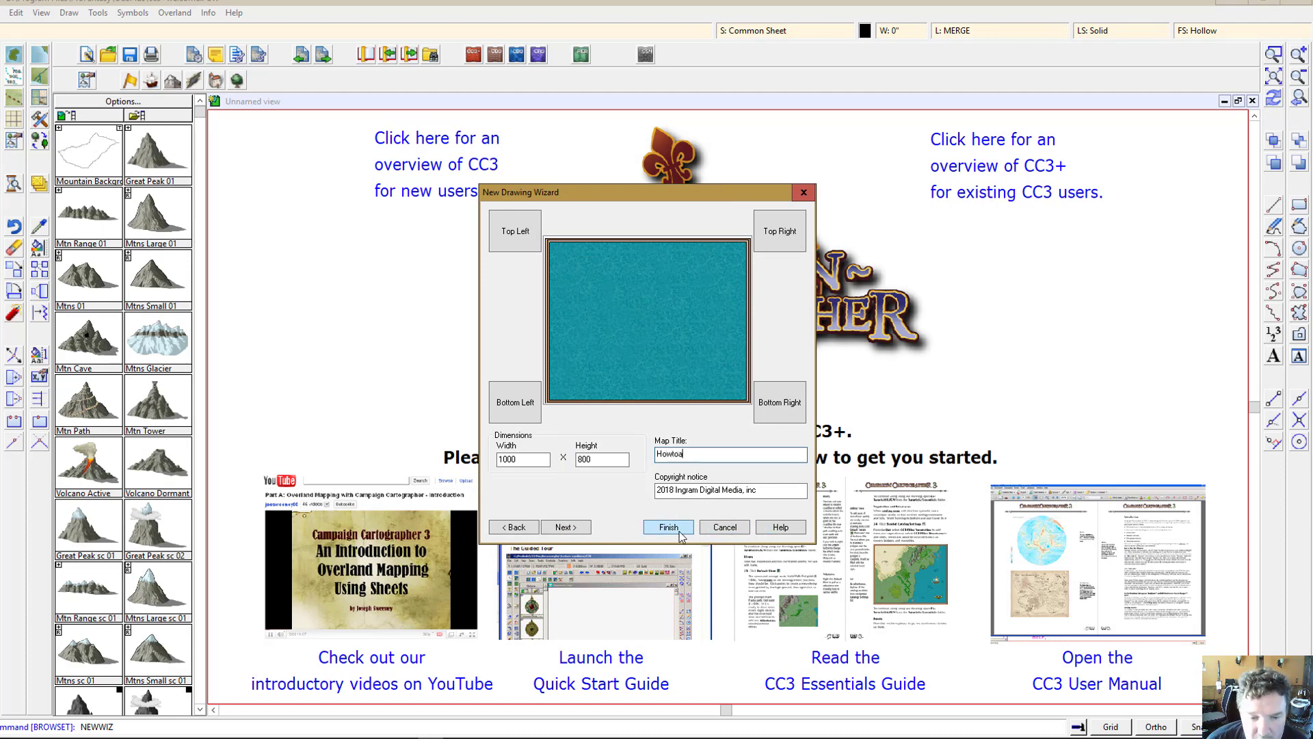
{"action": "left_click", "coordinate": [582, 529]}
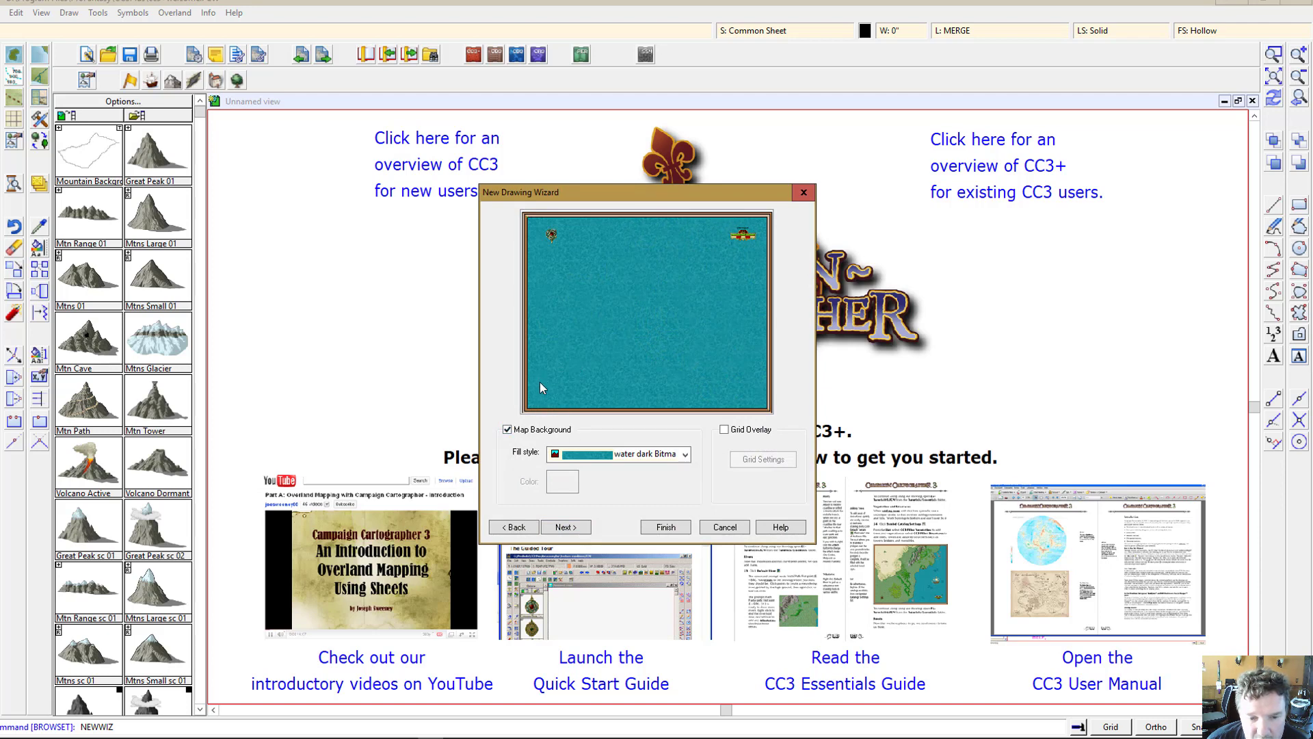
Step: Keep the water dark Bitmap background fill, finish the wizard, and save the map as Howtoa.FCW
{"action": "left_click", "coordinate": [684, 454]}
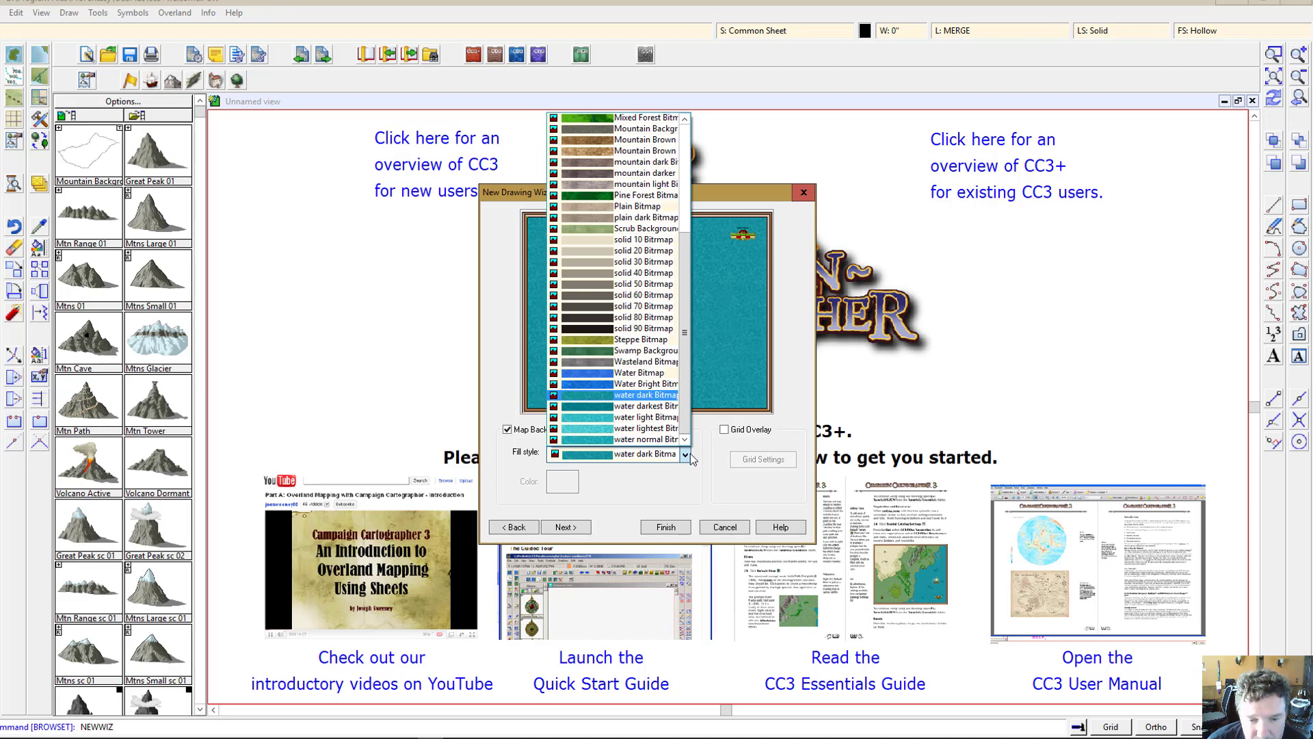
{"action": "left_click", "coordinate": [691, 454]}
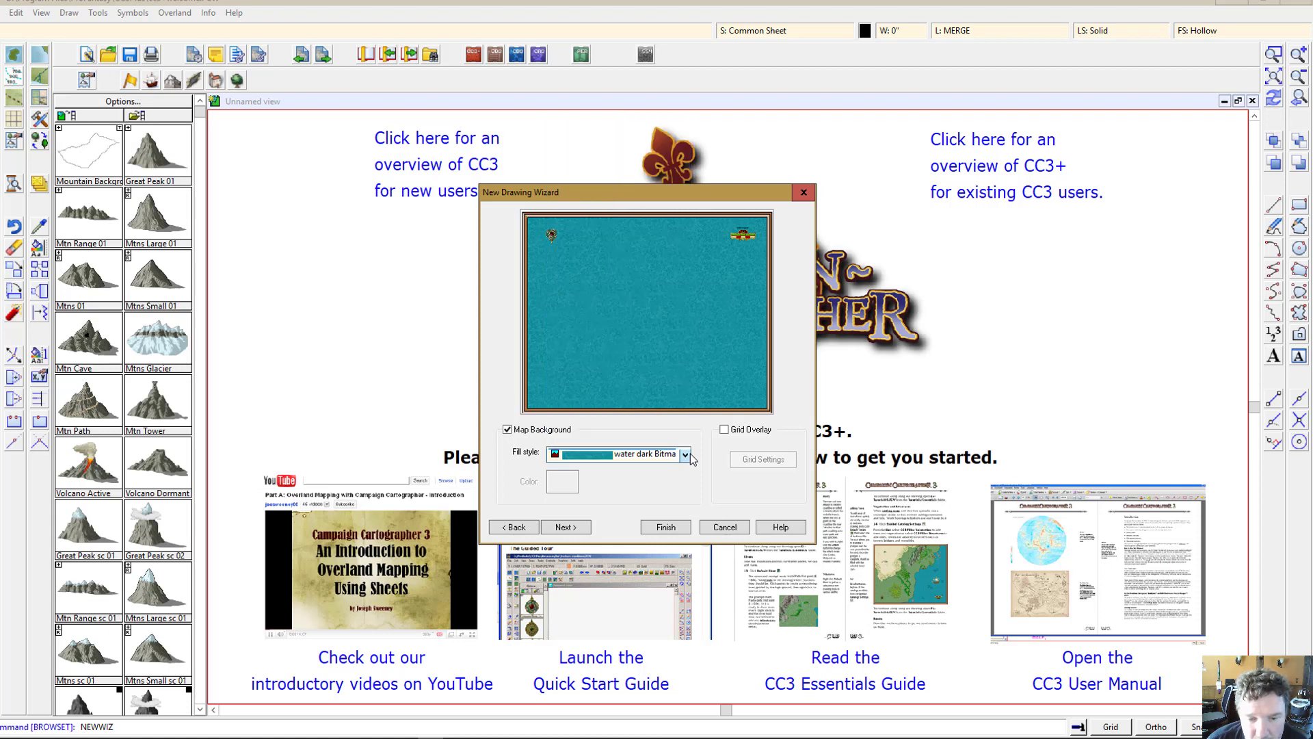
{"action": "left_click", "coordinate": [651, 526]}
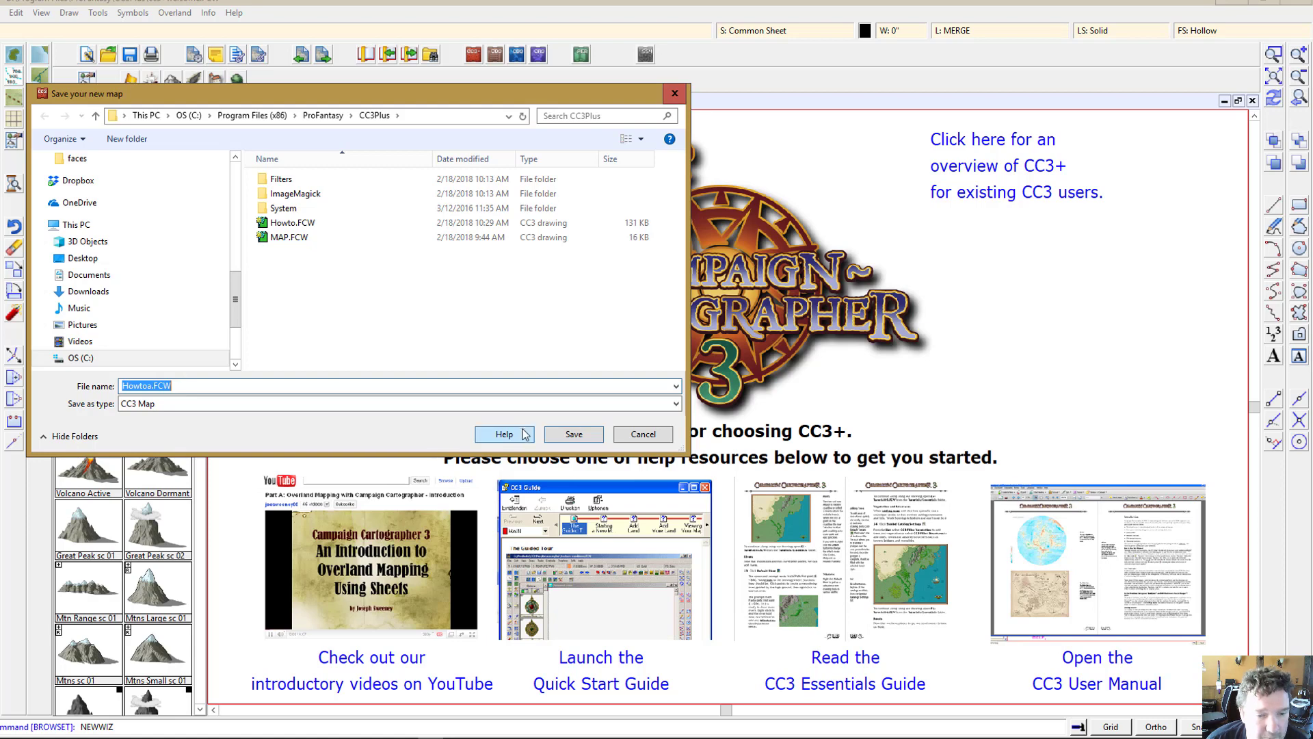
{"action": "left_click", "coordinate": [568, 443]}
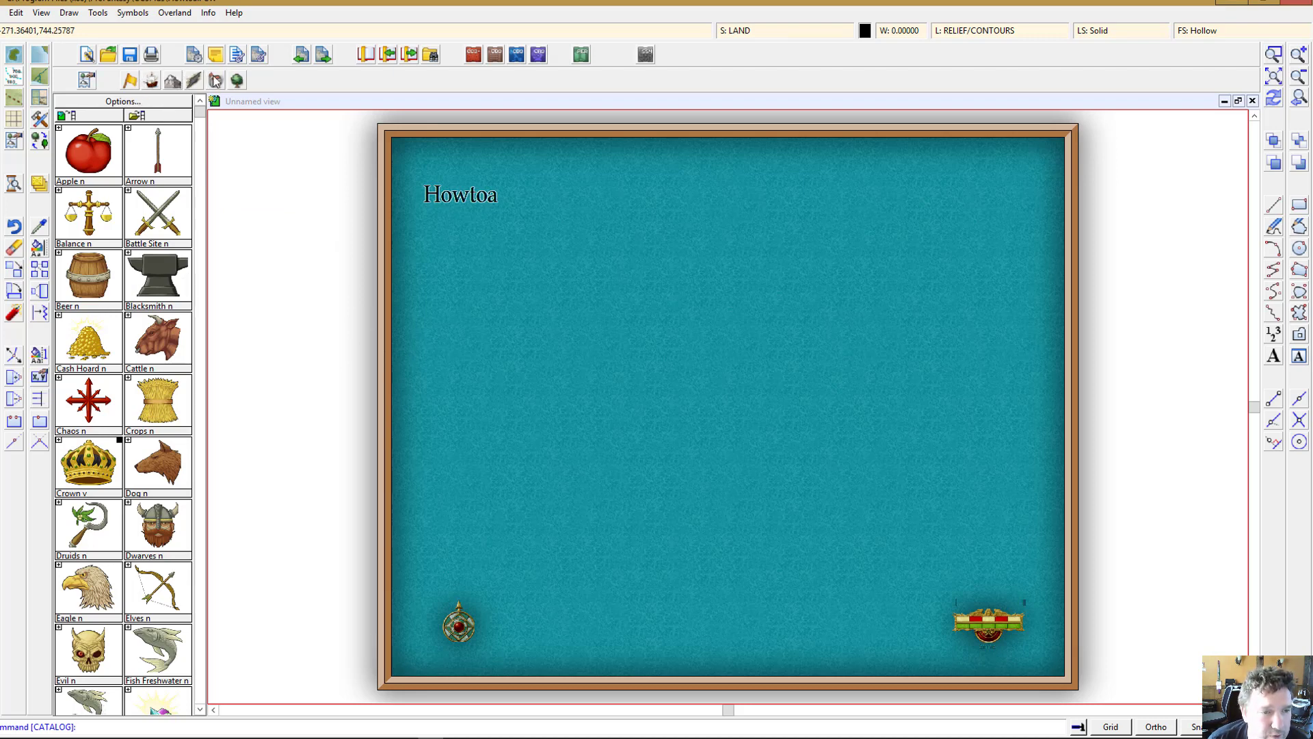
Step: Open the coast and sea symbol catalog and browse its symbols
{"action": "left_click", "coordinate": [150, 80]}
{"action": "scroll", "coordinate": [167, 330], "scroll_direction": "down", "scroll_amount": 3}
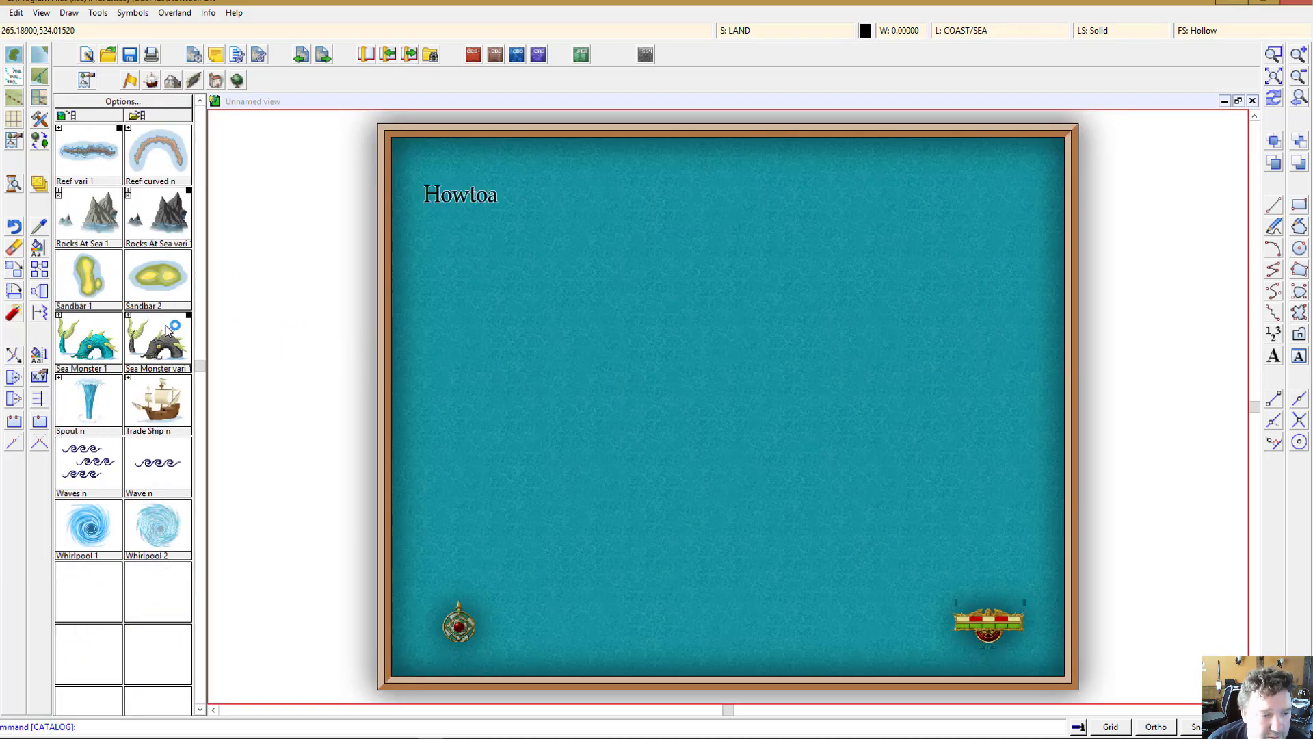
{"action": "scroll", "coordinate": [167, 330], "scroll_direction": "up", "scroll_amount": 5}
{"action": "scroll", "coordinate": [167, 330], "scroll_direction": "down", "scroll_amount": 3}
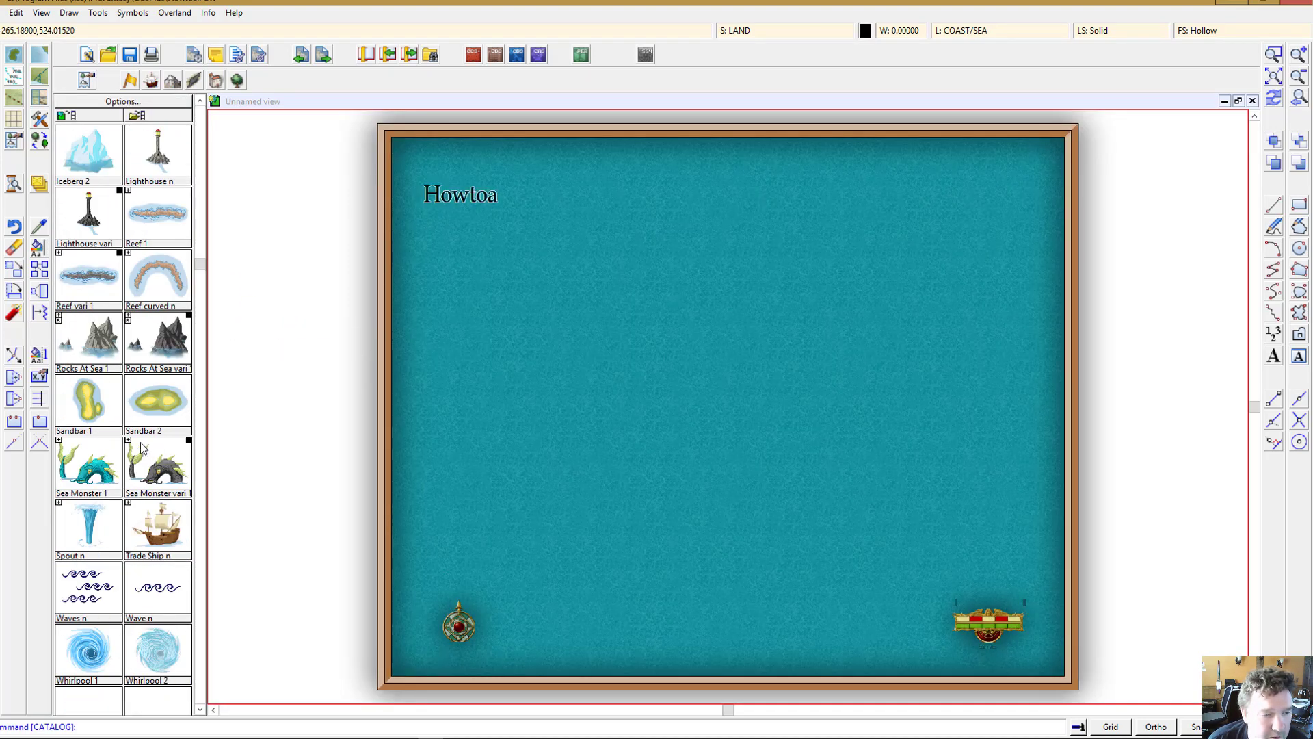
{"action": "scroll", "coordinate": [195, 393], "scroll_direction": "up", "scroll_amount": 3}
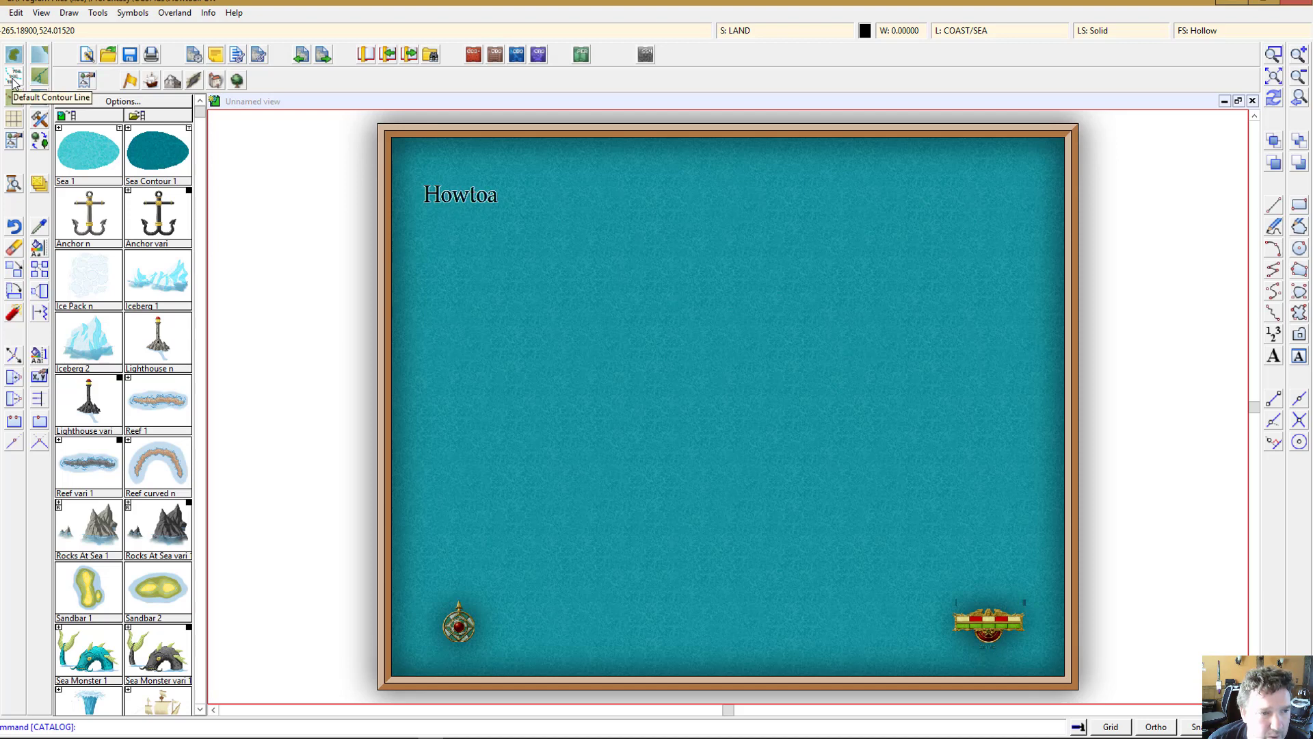
{"action": "left_click", "coordinate": [171, 81]}
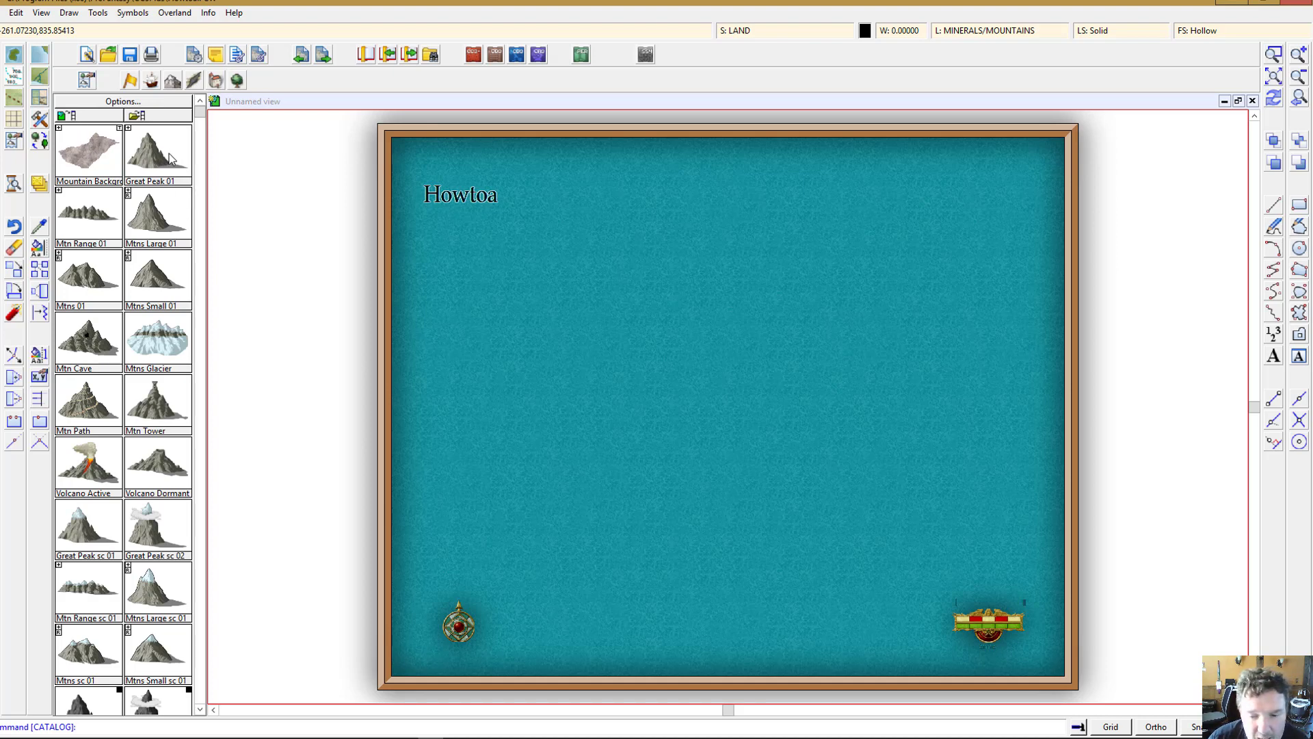
{"action": "left_click", "coordinate": [15, 54]}
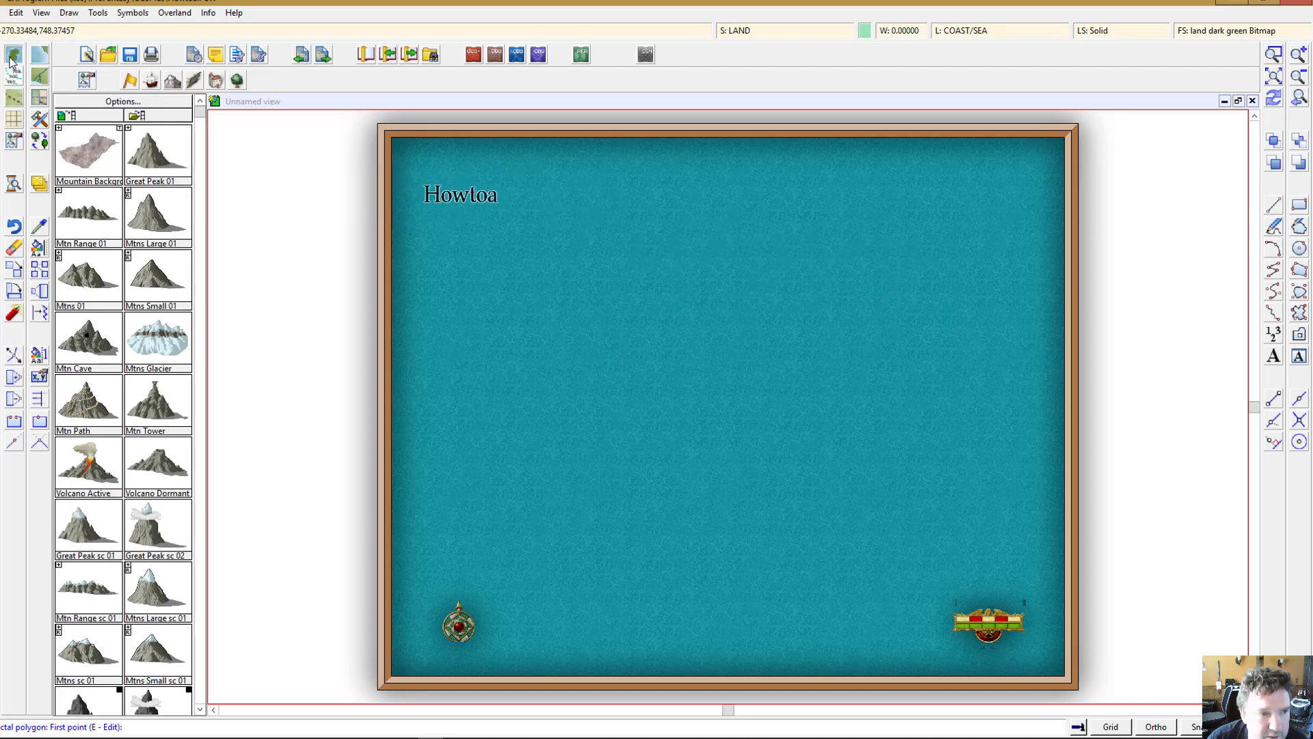
{"action": "left_click", "coordinate": [150, 81]}
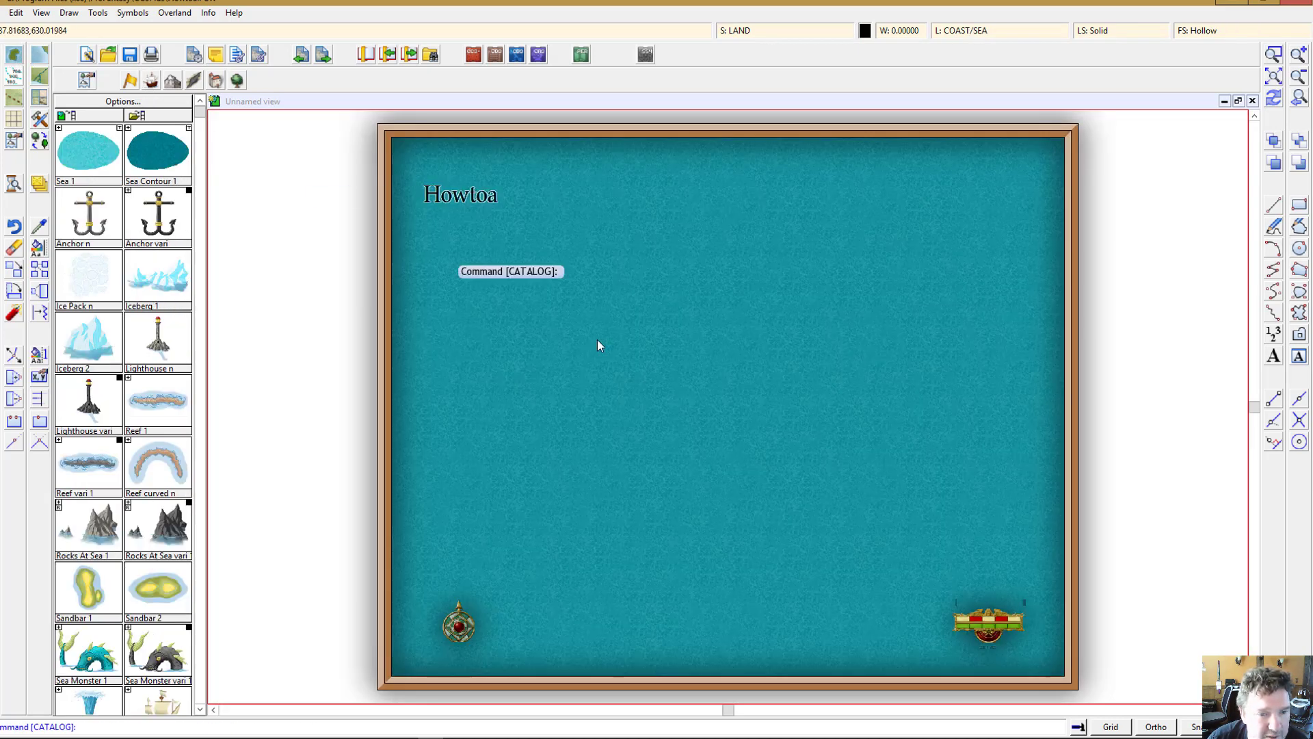
Step: Draw a large L-shaped island landmass covering most of the map with the land fractal polygon tool
{"action": "left_click", "coordinate": [15, 55]}
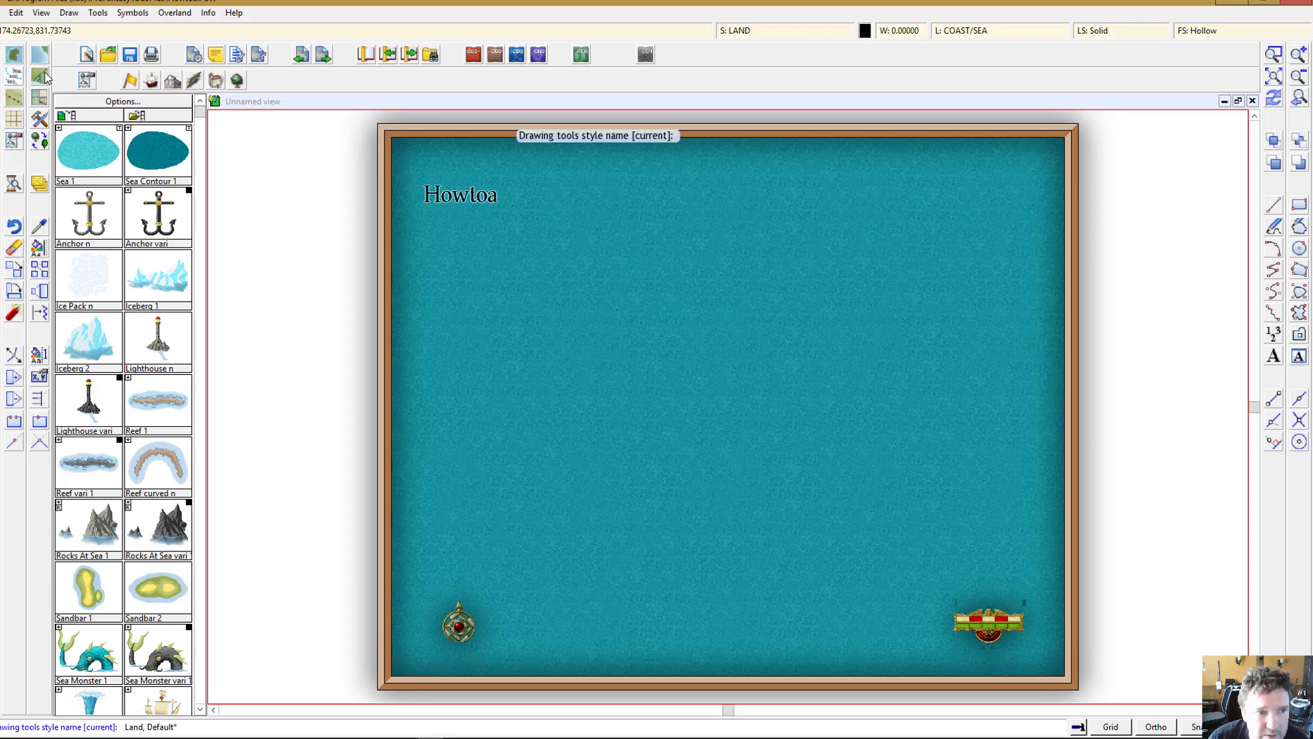
{"action": "left_click", "coordinate": [628, 162]}
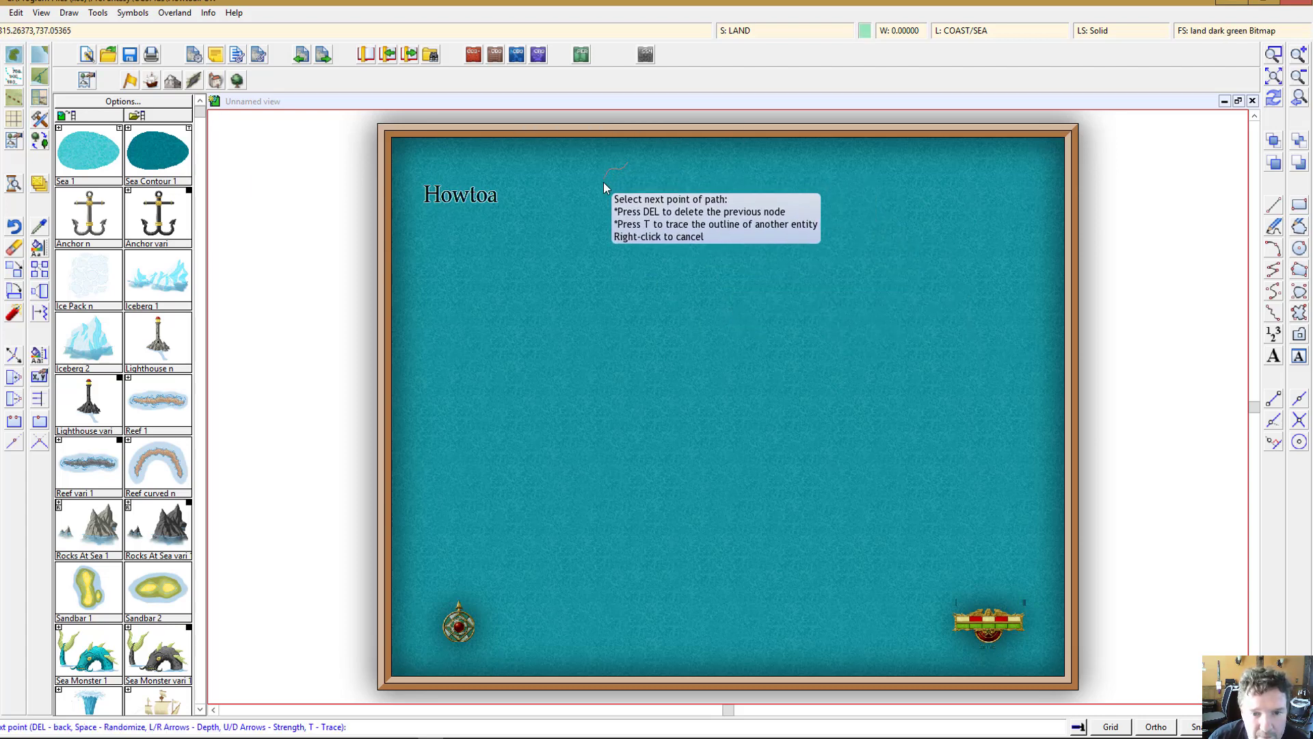
{"action": "left_click", "coordinate": [534, 427]}
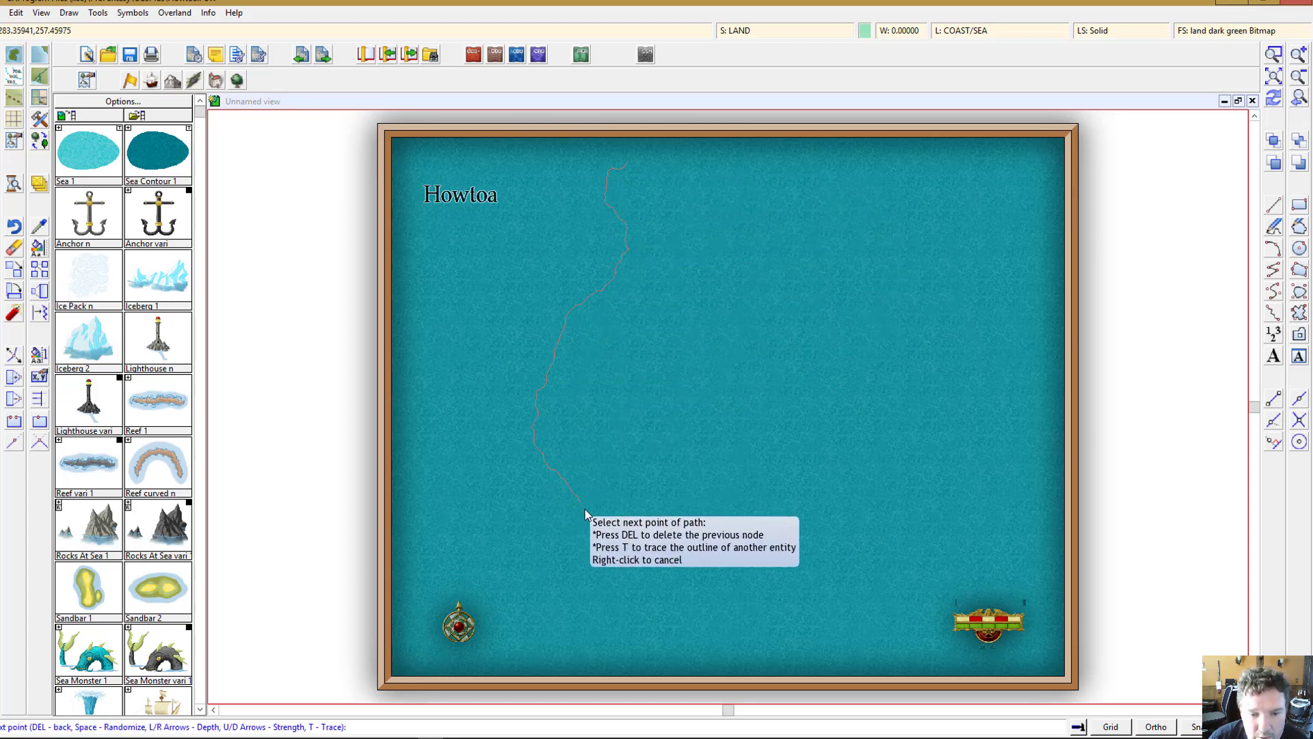
{"action": "left_click", "coordinate": [586, 507]}
{"action": "left_click", "coordinate": [519, 552]}
{"action": "left_click", "coordinate": [547, 609]}
{"action": "left_click", "coordinate": [748, 579]}
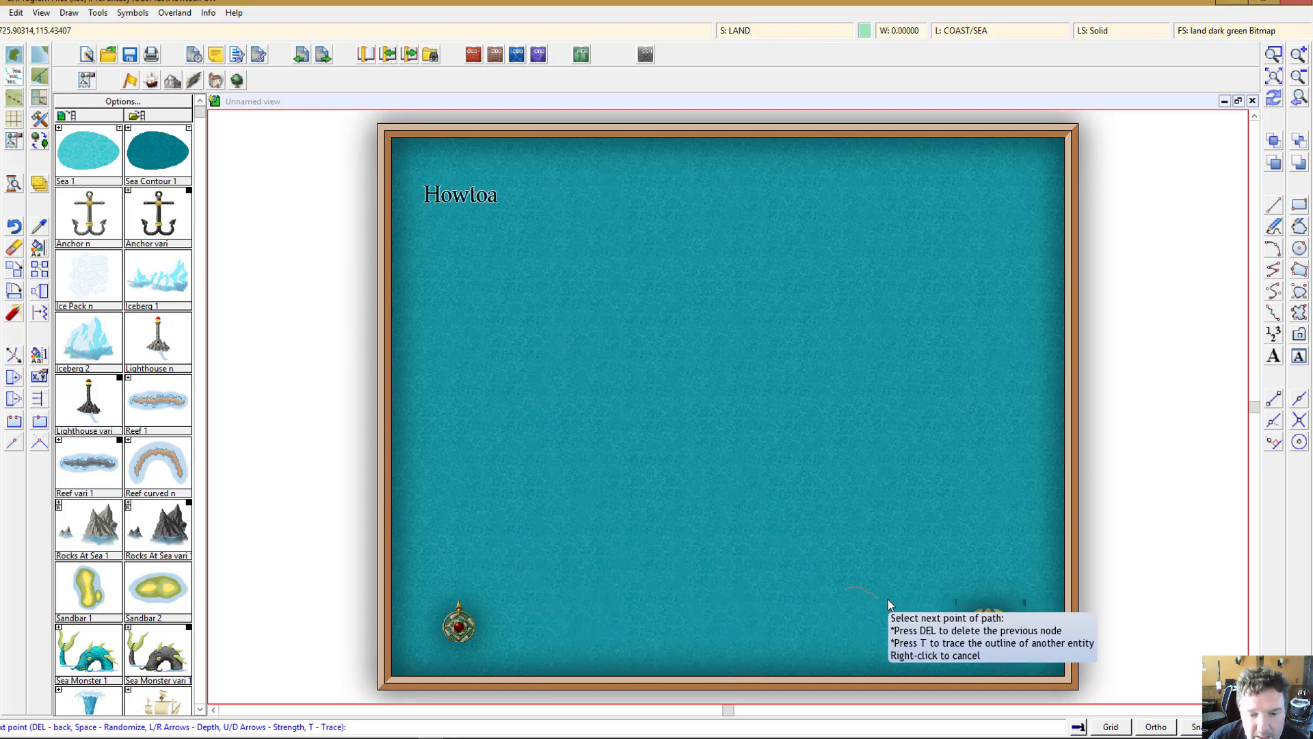
{"action": "left_click", "coordinate": [927, 581]}
{"action": "left_click", "coordinate": [952, 504]}
{"action": "left_click", "coordinate": [889, 346]}
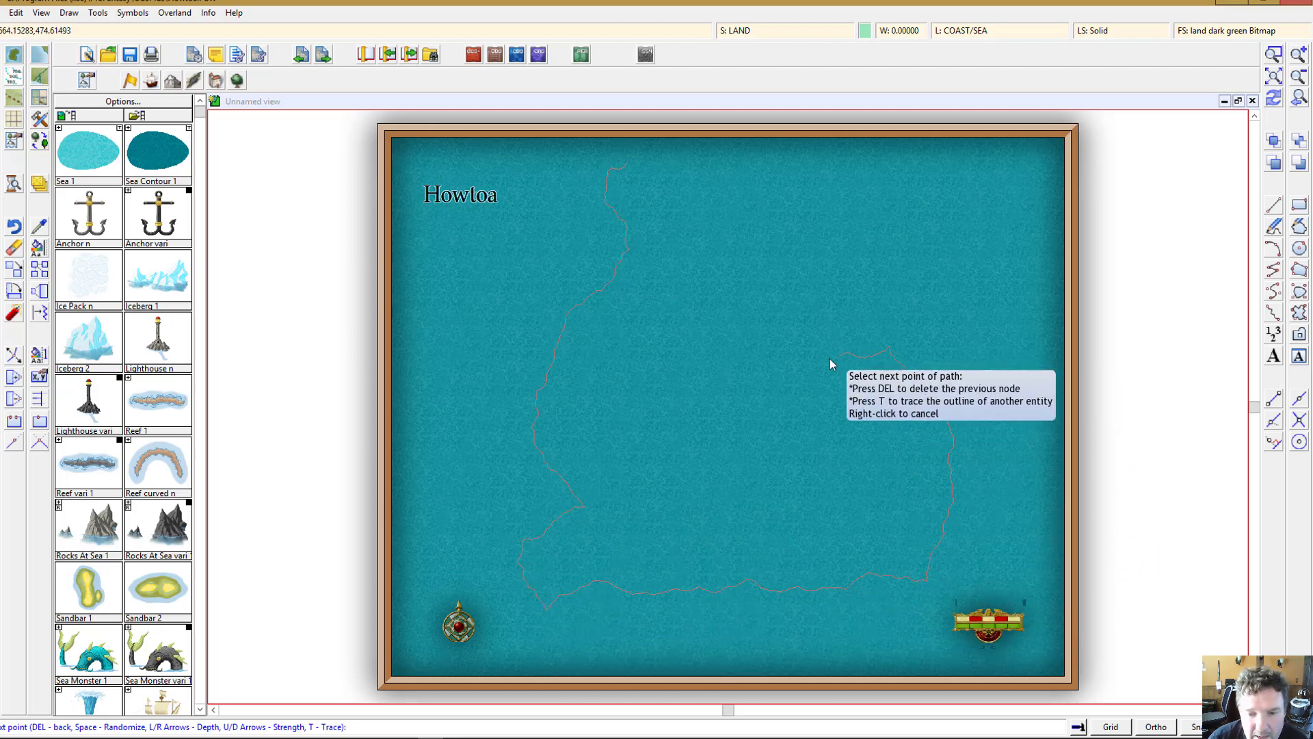
{"action": "left_click", "coordinate": [774, 409]}
{"action": "left_click", "coordinate": [736, 391]}
{"action": "left_click", "coordinate": [782, 327]}
{"action": "left_click", "coordinate": [811, 305]}
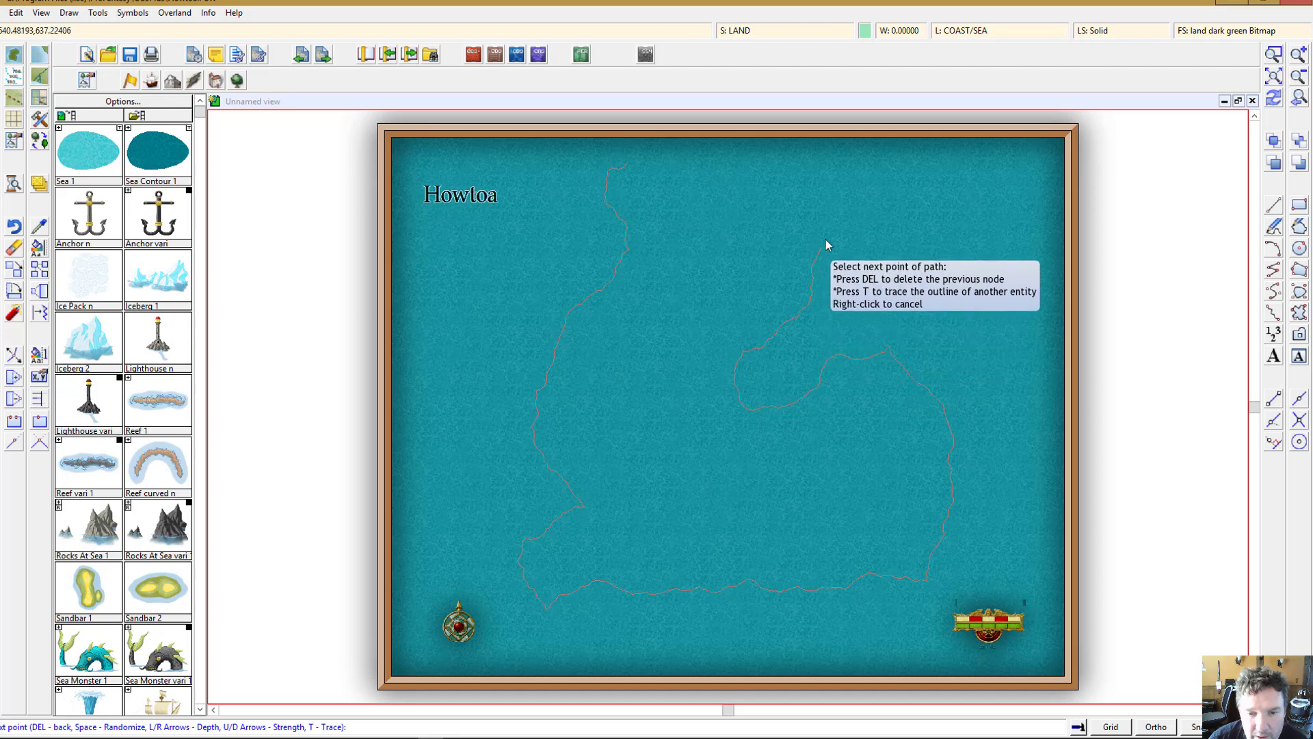
{"action": "left_click", "coordinate": [855, 214]}
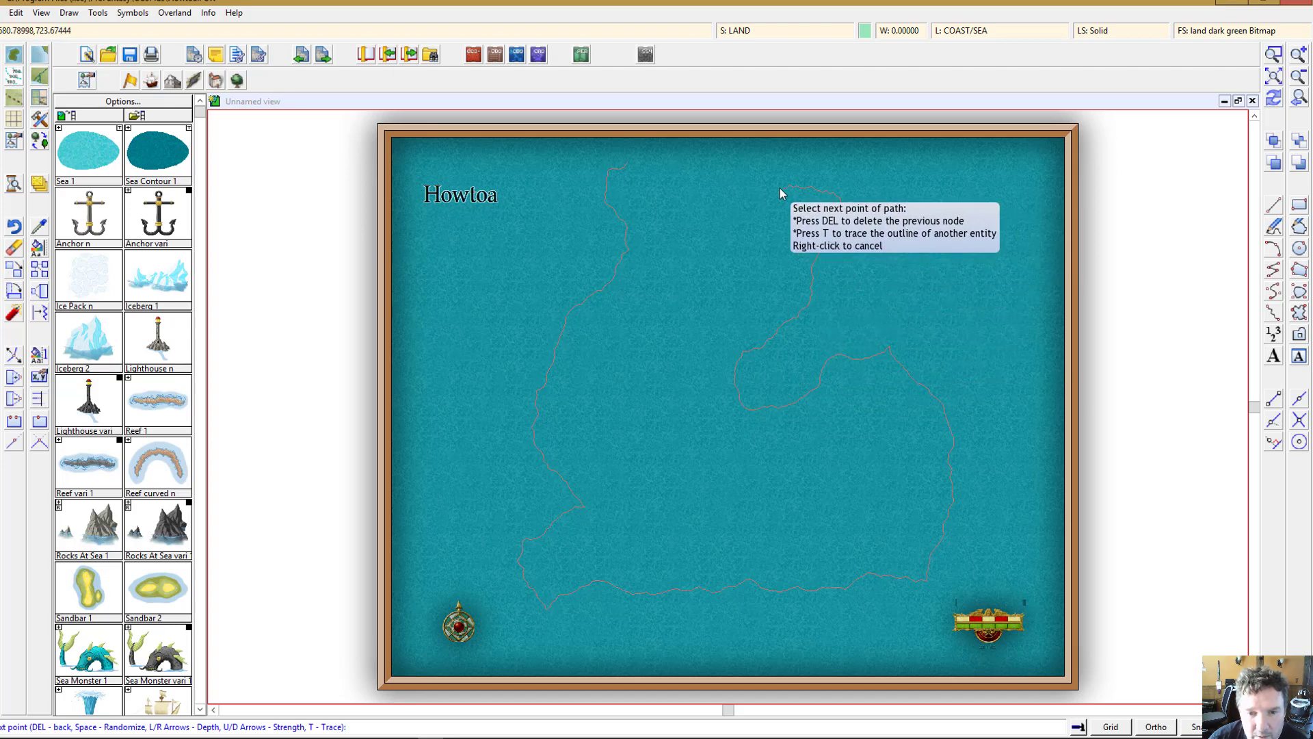
{"action": "left_click", "coordinate": [697, 151]}
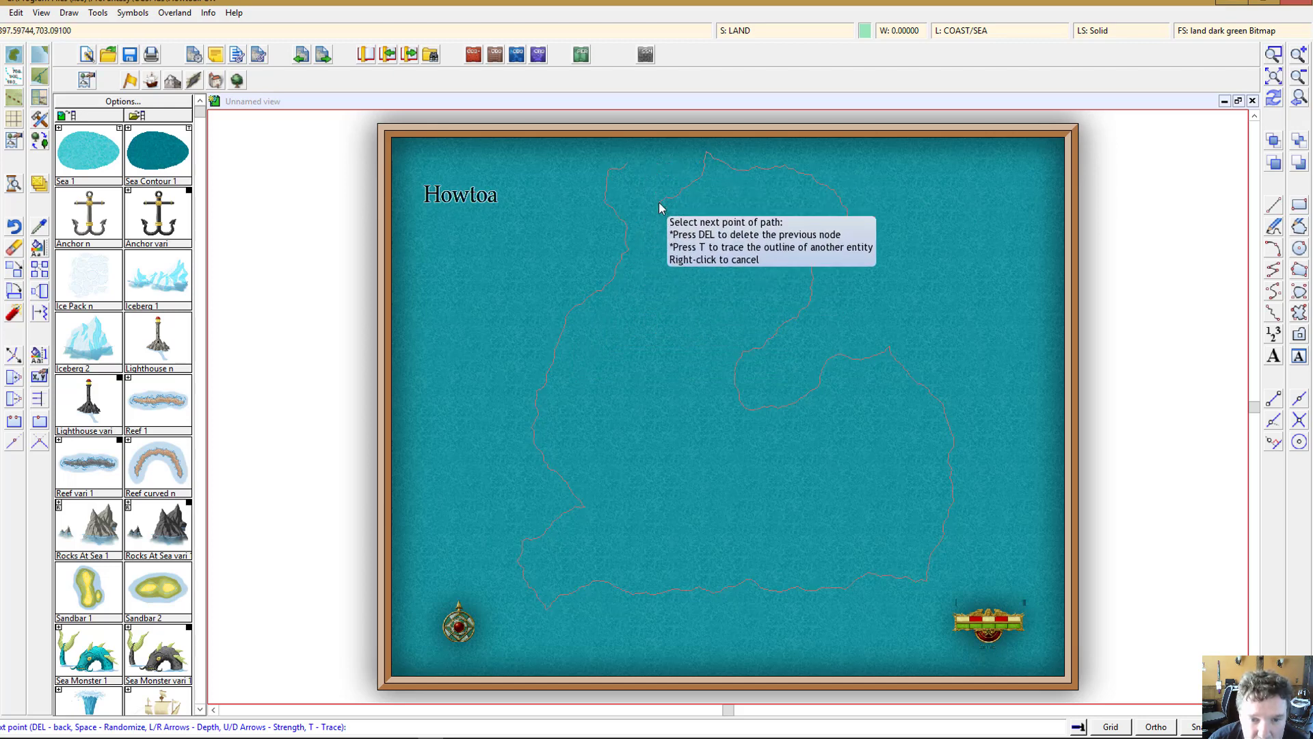
{"action": "right_click", "coordinate": [653, 176]}
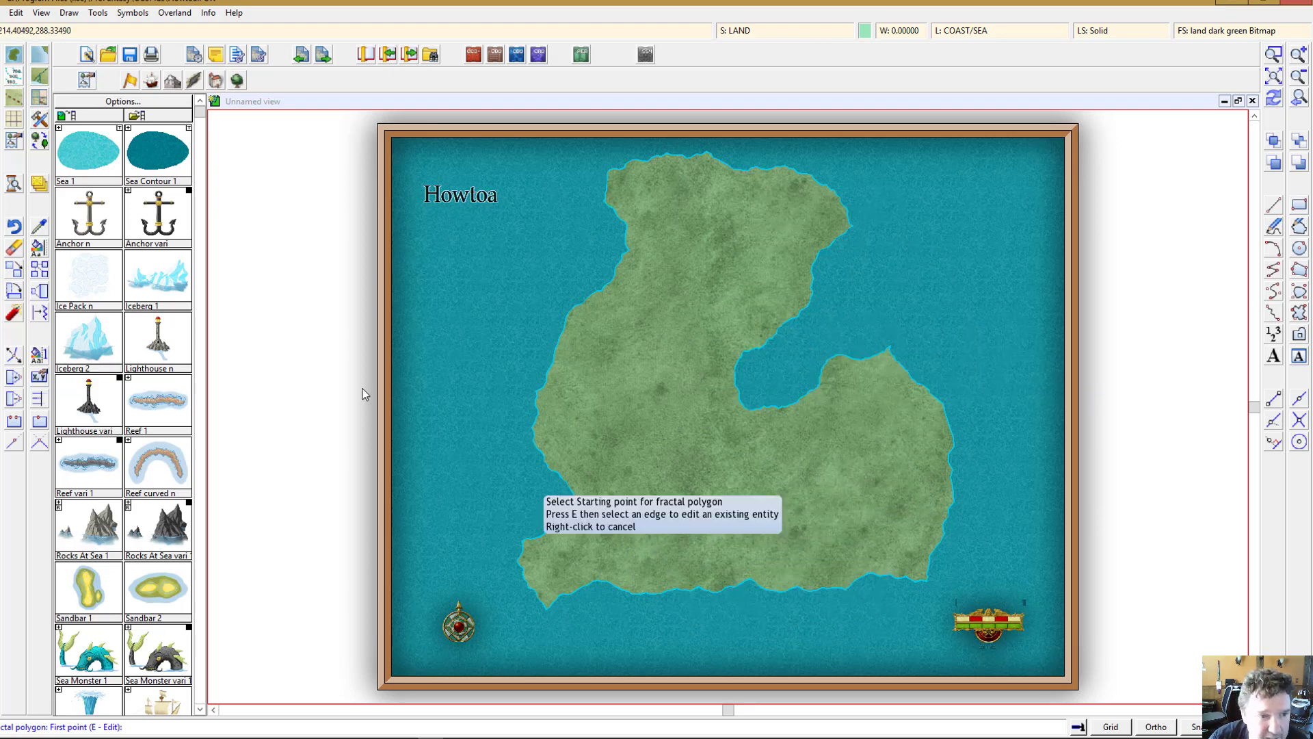
Step: Open the mountains symbol catalog and browse its symbols and variations
{"action": "left_click", "coordinate": [173, 82]}
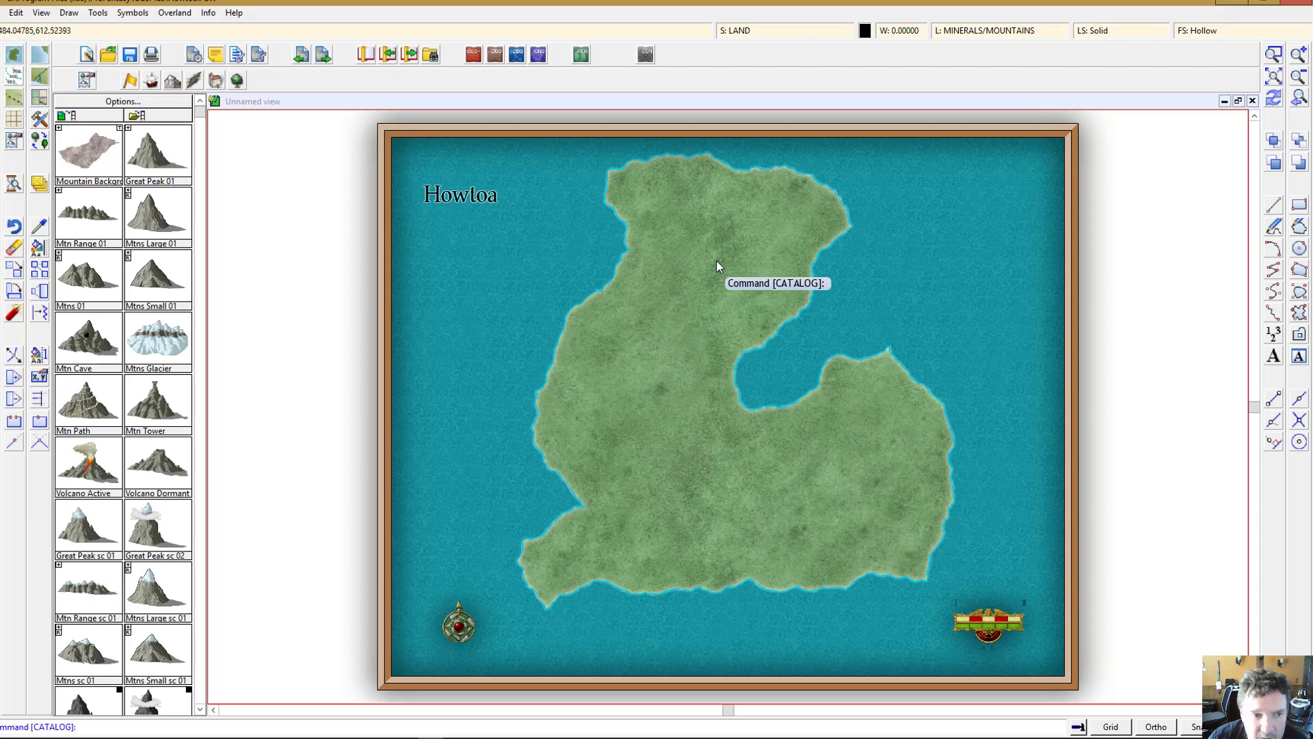
{"action": "scroll", "coordinate": [134, 506], "scroll_direction": "down", "scroll_amount": 3}
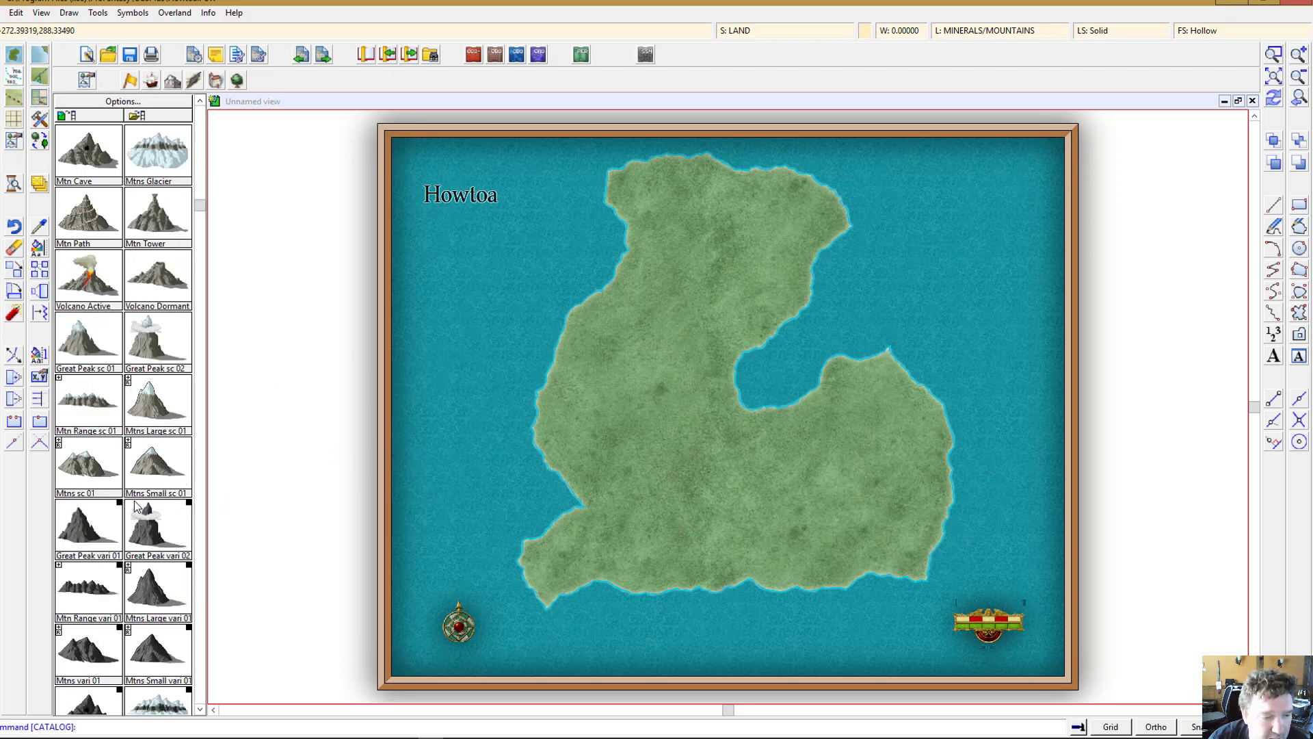
{"action": "scroll", "coordinate": [135, 506], "scroll_direction": "down", "scroll_amount": 10}
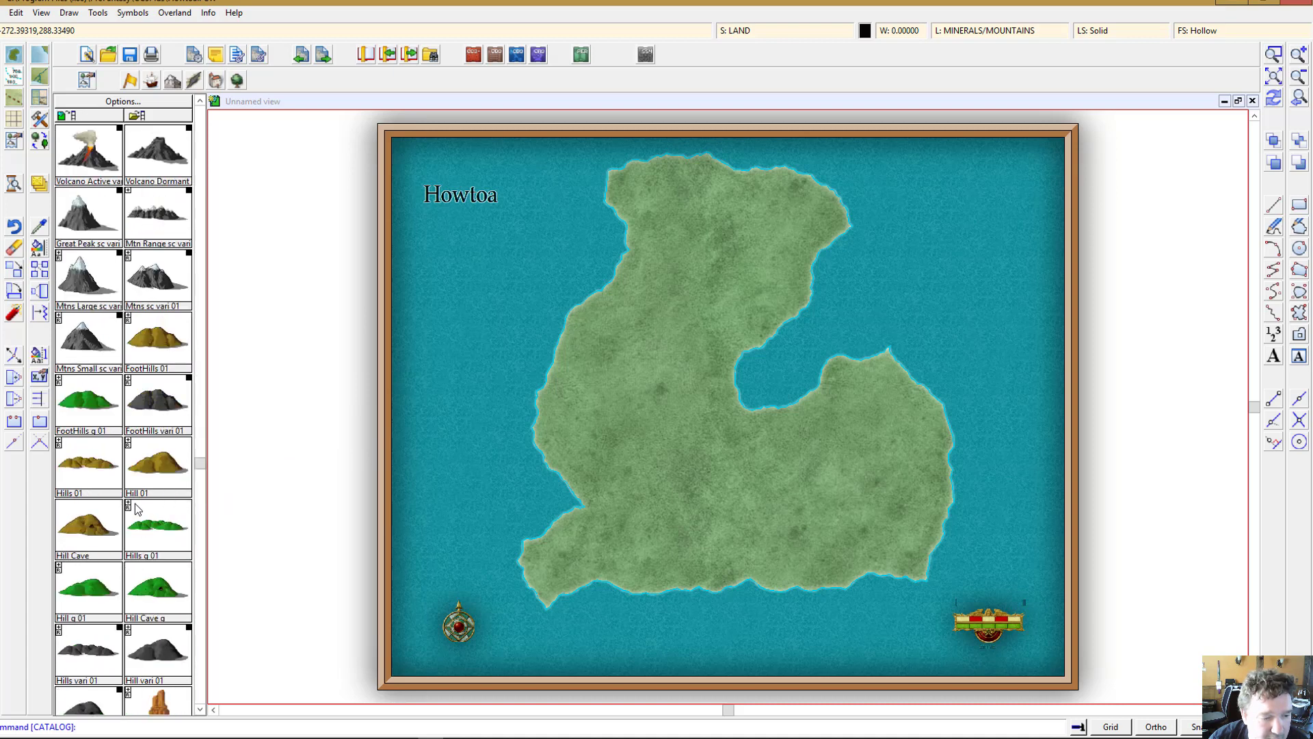
{"action": "scroll", "coordinate": [135, 508], "scroll_direction": "up", "scroll_amount": 5}
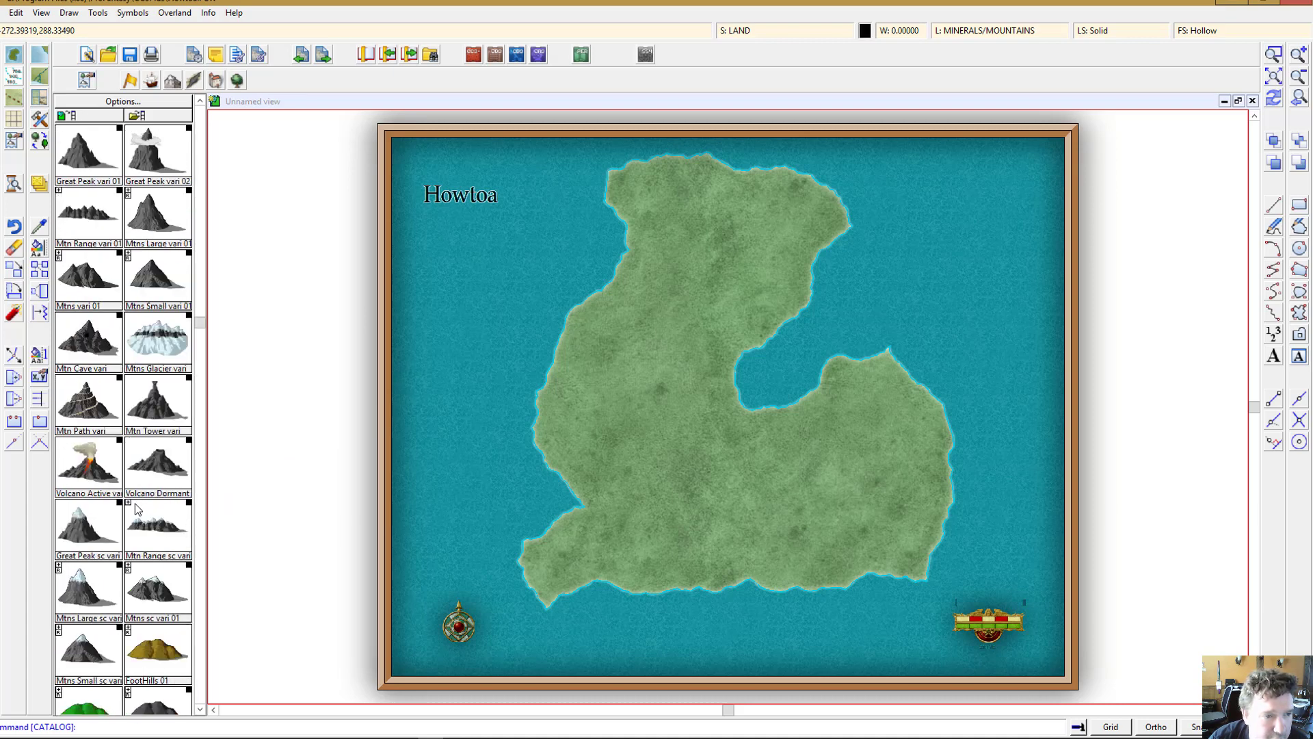
{"action": "scroll", "coordinate": [135, 508], "scroll_direction": "up", "scroll_amount": 8}
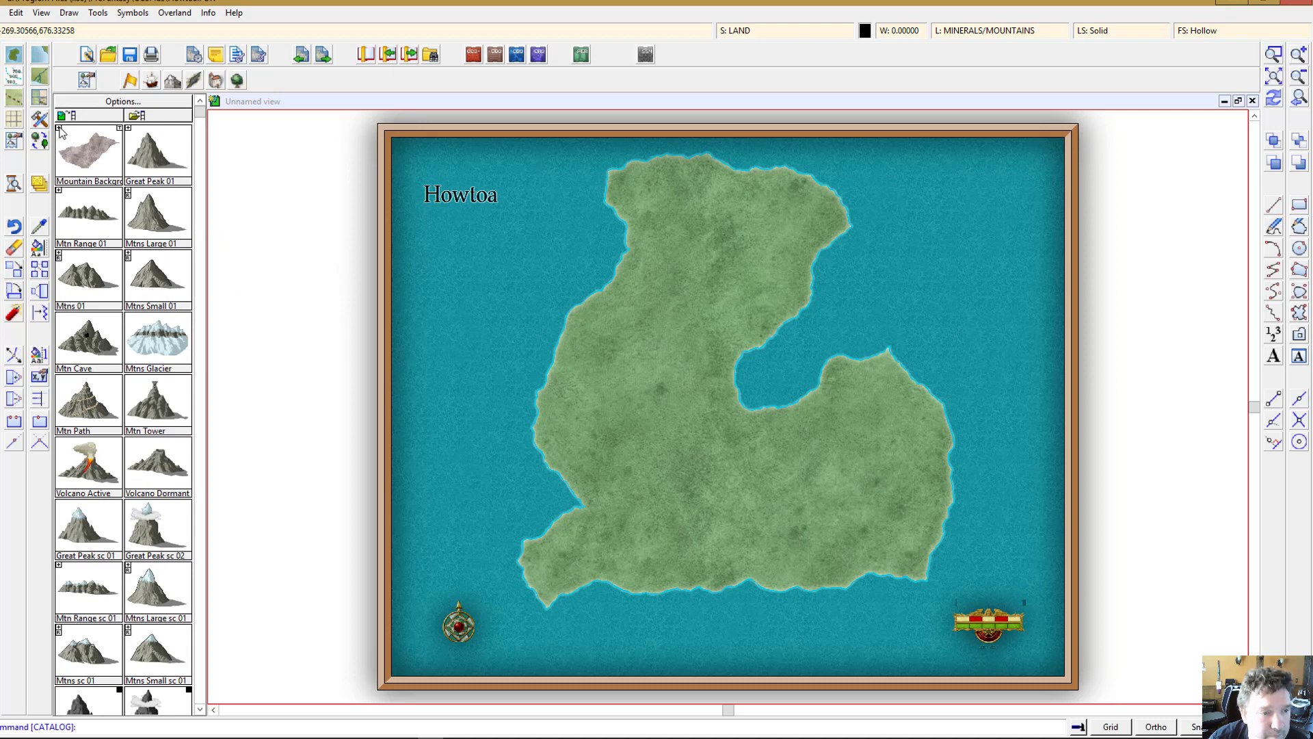
{"action": "left_click", "coordinate": [60, 130]}
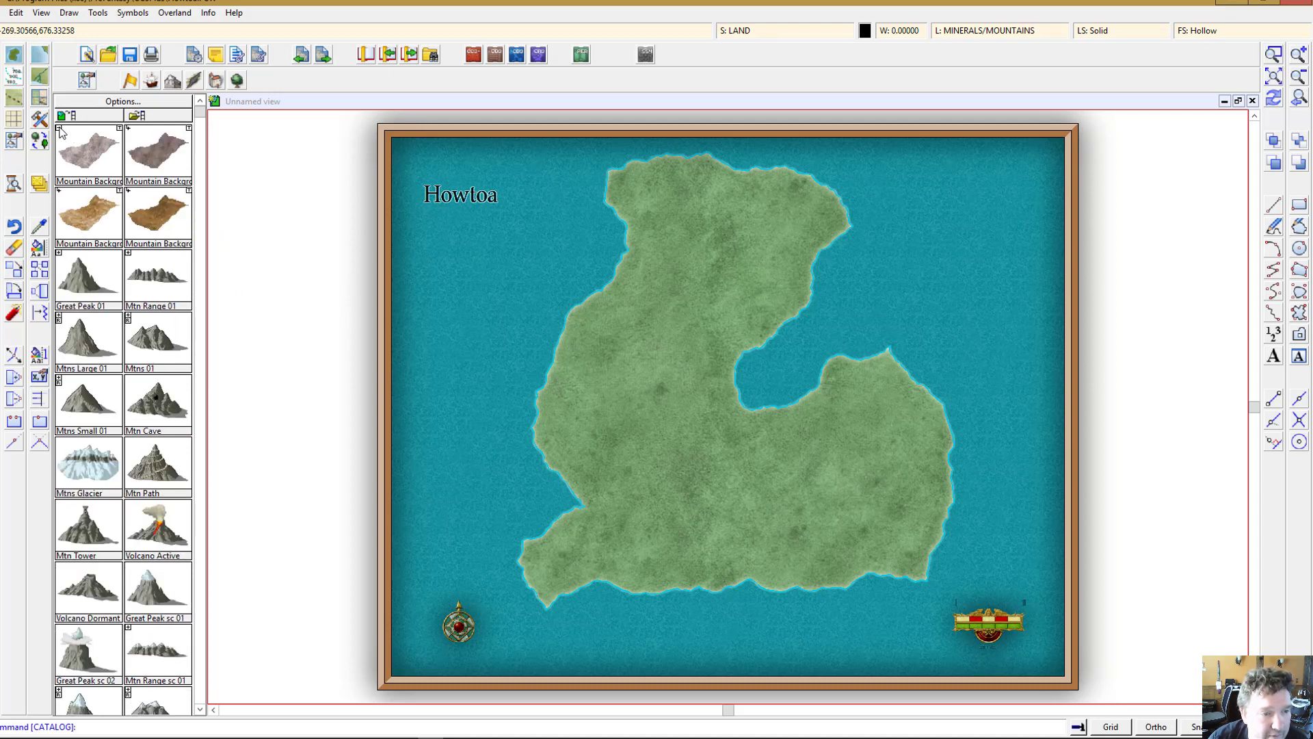
{"action": "left_click", "coordinate": [60, 130]}
{"action": "left_click", "coordinate": [60, 130]}
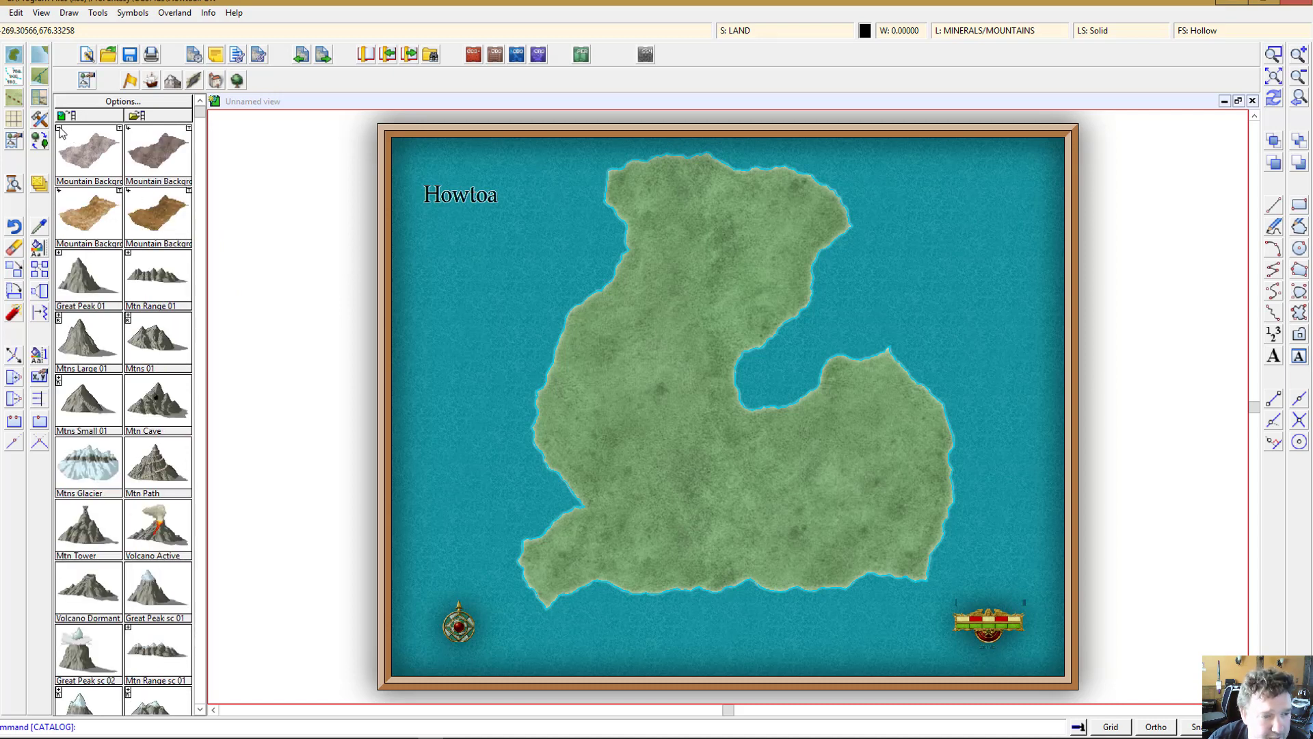
{"action": "left_click", "coordinate": [60, 130]}
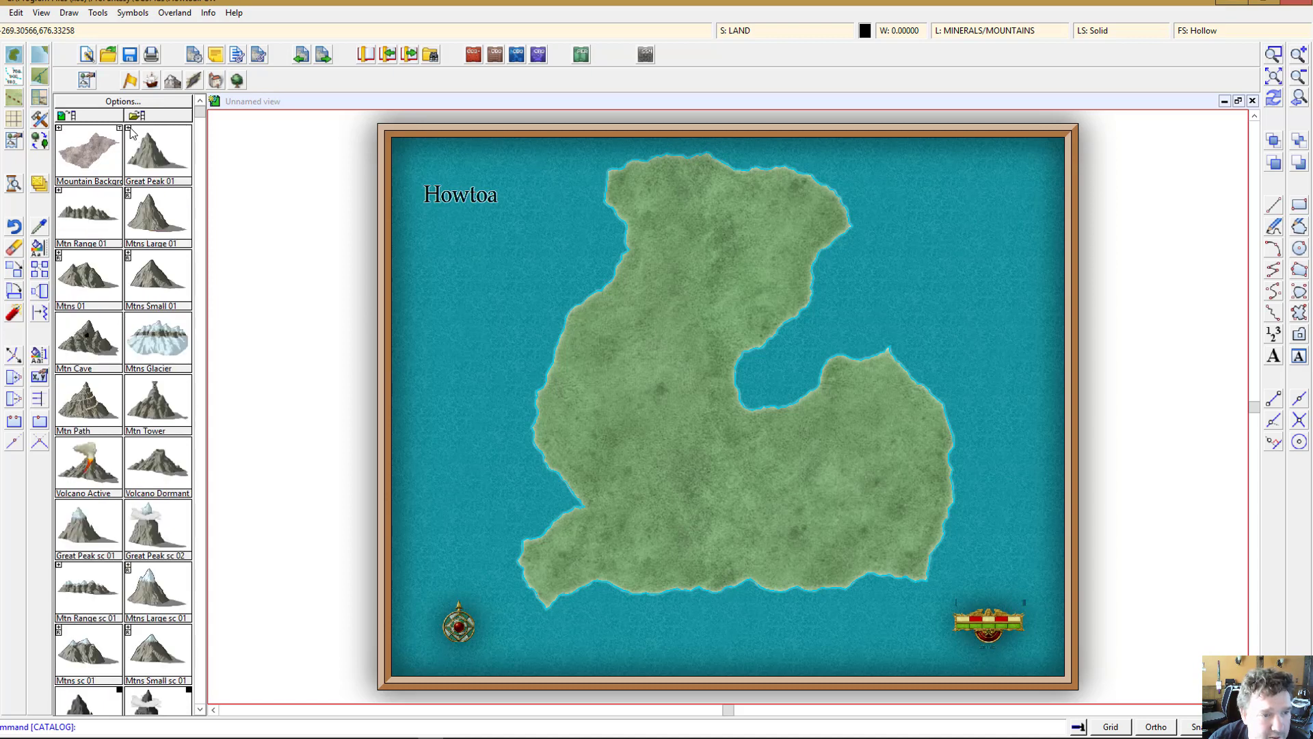
{"action": "left_click", "coordinate": [129, 128]}
{"action": "left_click", "coordinate": [130, 128]}
Step: Draw a Mountain Background area along the island's western spine and southern arm
{"action": "left_click", "coordinate": [143, 220]}
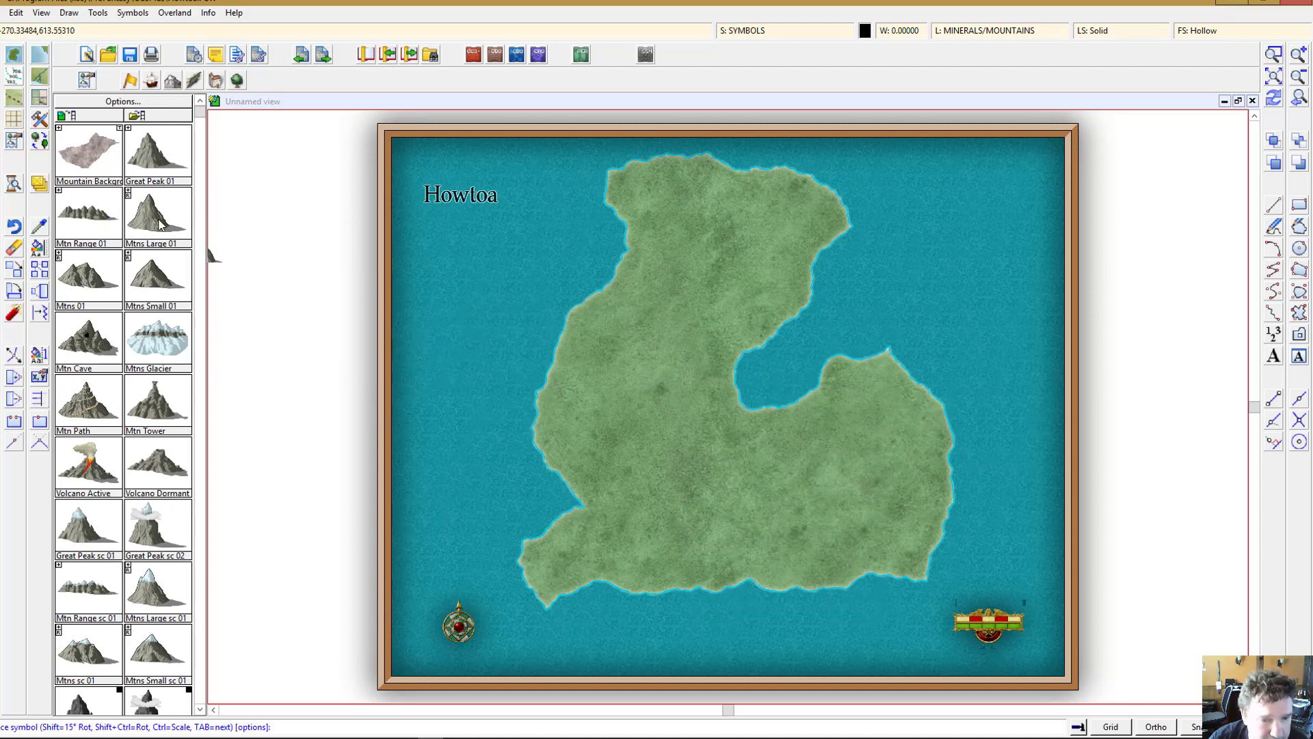
{"action": "left_click", "coordinate": [96, 158]}
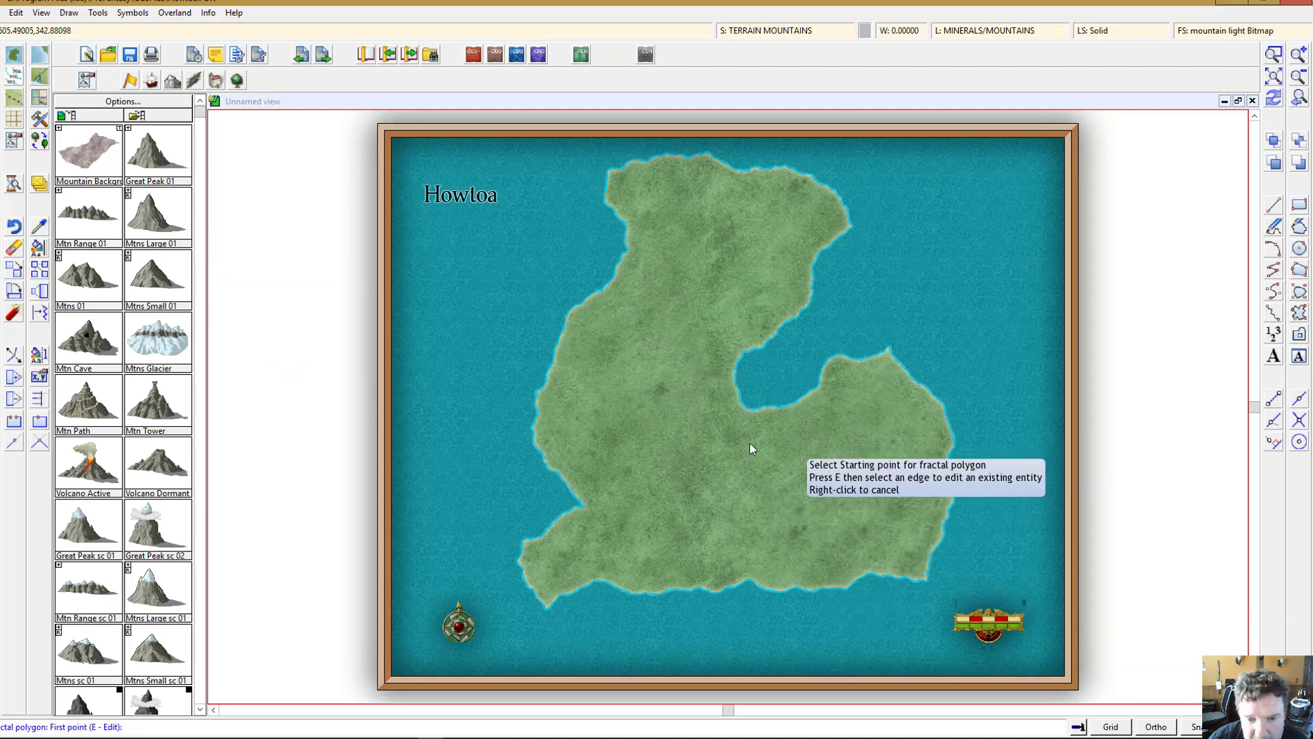
{"action": "left_click", "coordinate": [684, 206]}
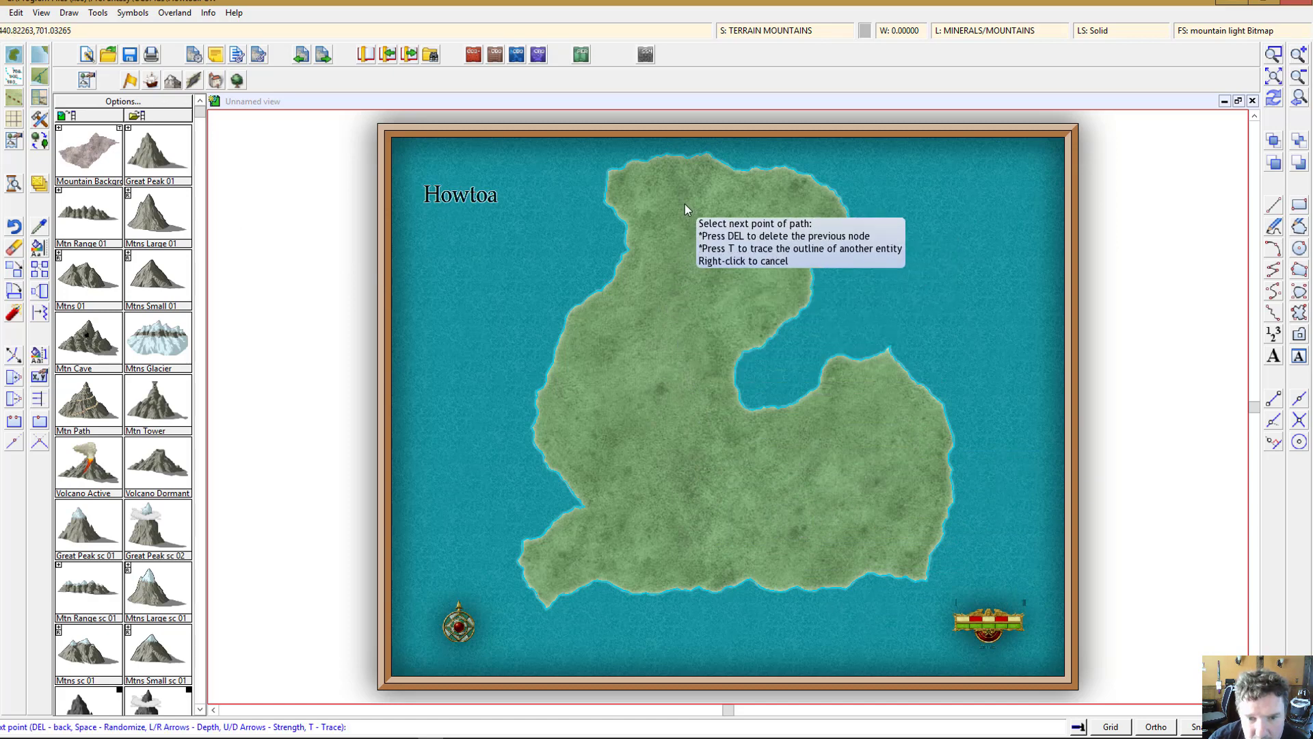
{"action": "left_click", "coordinate": [646, 240]}
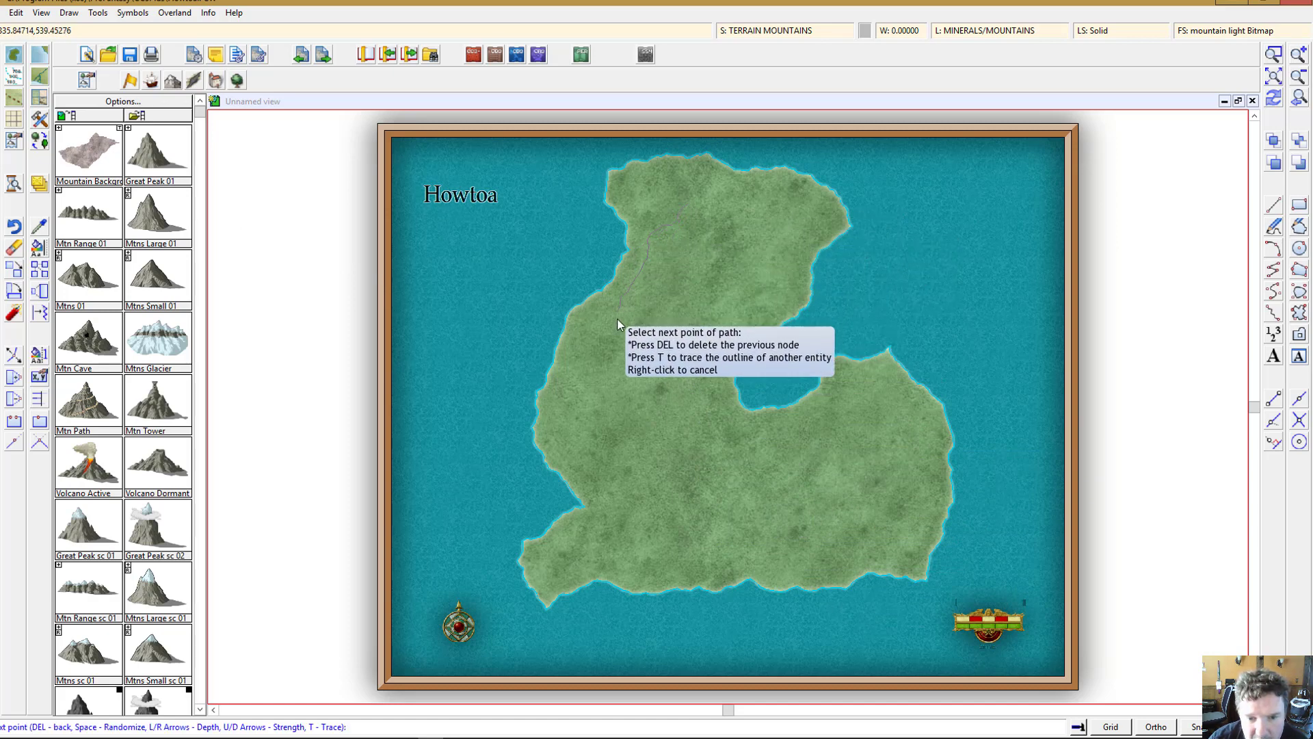
{"action": "left_click", "coordinate": [636, 418]}
{"action": "left_click", "coordinate": [605, 487]}
{"action": "left_click", "coordinate": [568, 543]}
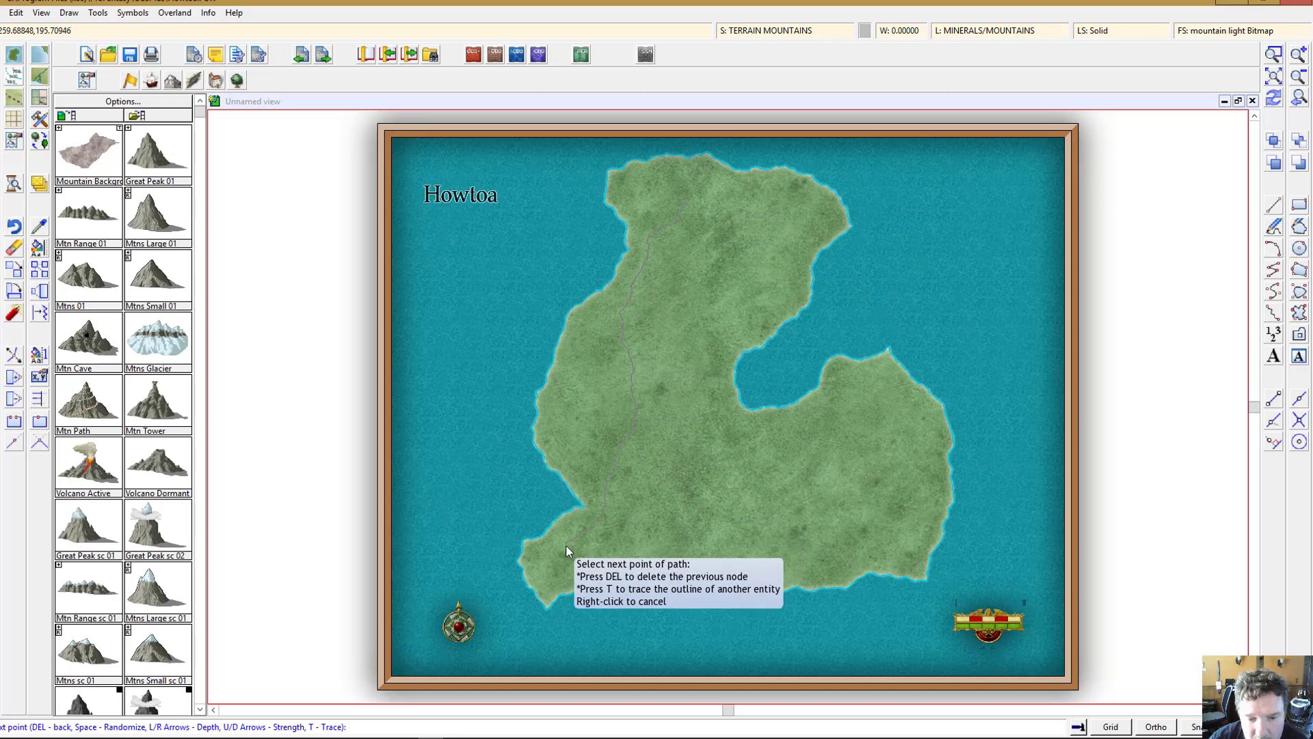
{"action": "left_click", "coordinate": [629, 559]}
{"action": "left_click", "coordinate": [751, 549]}
{"action": "left_click", "coordinate": [822, 559]}
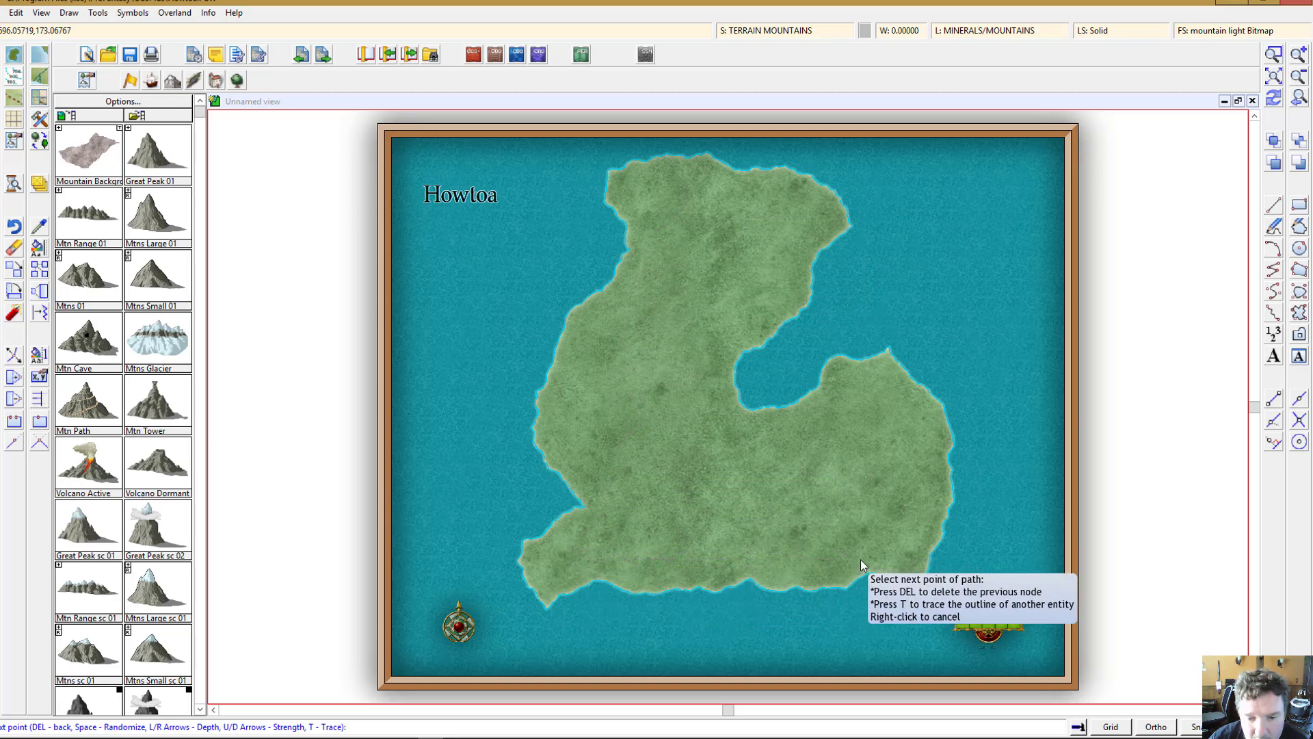
{"action": "left_click", "coordinate": [893, 558]}
{"action": "left_click", "coordinate": [915, 523]}
{"action": "left_click", "coordinate": [900, 455]}
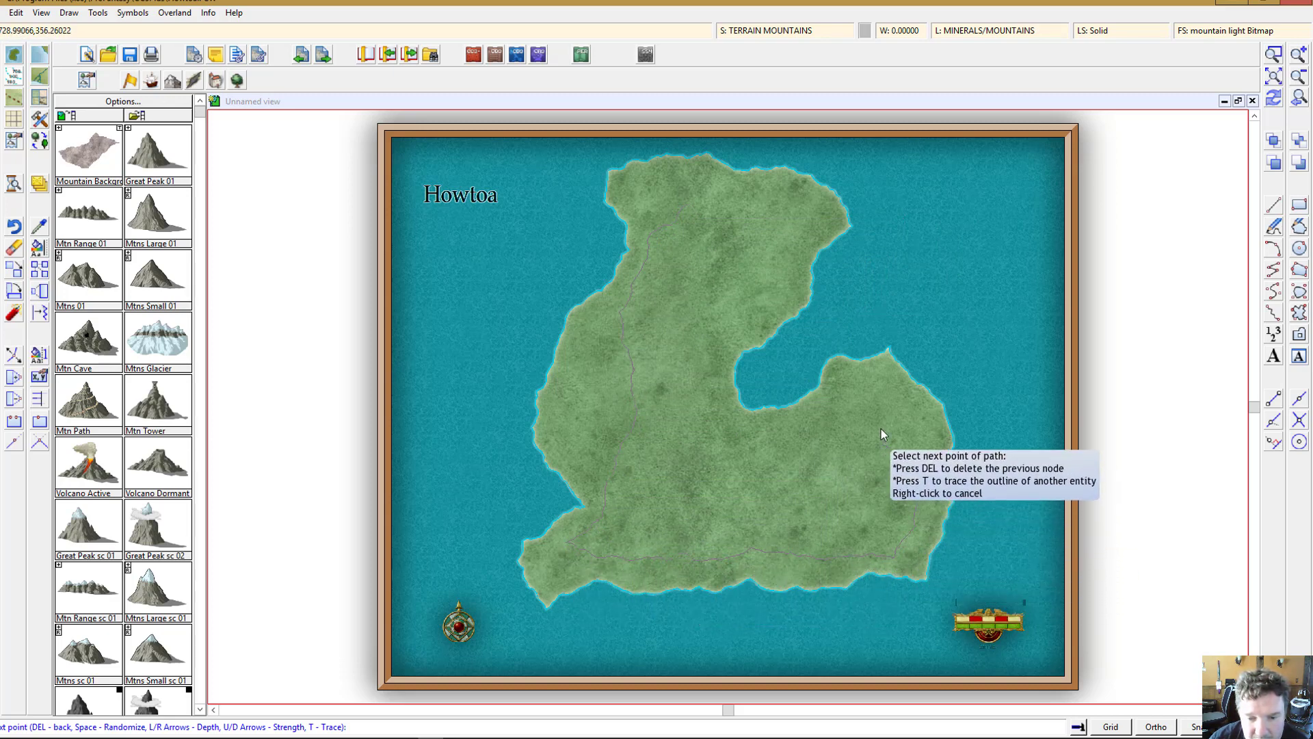
{"action": "left_click", "coordinate": [864, 415]}
{"action": "left_click", "coordinate": [721, 473]}
{"action": "left_click", "coordinate": [688, 415]}
{"action": "left_click", "coordinate": [685, 346]}
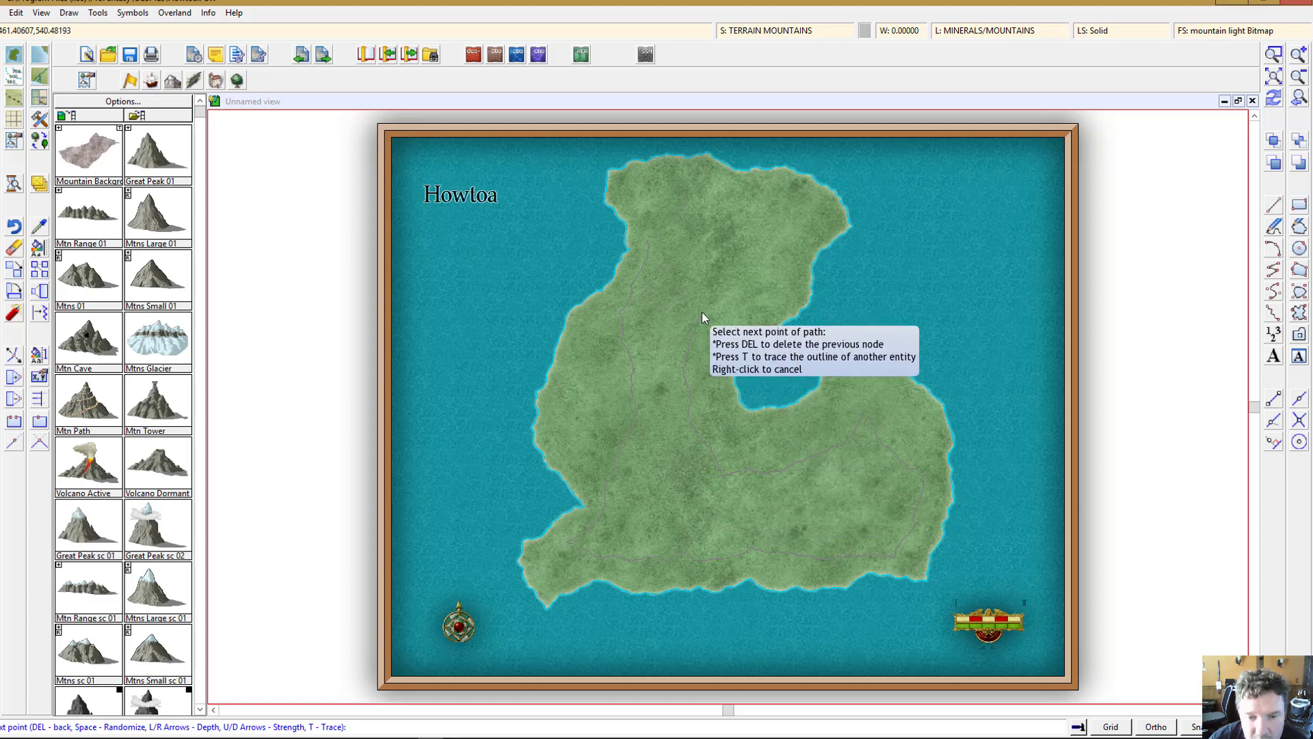
{"action": "left_click", "coordinate": [729, 209]}
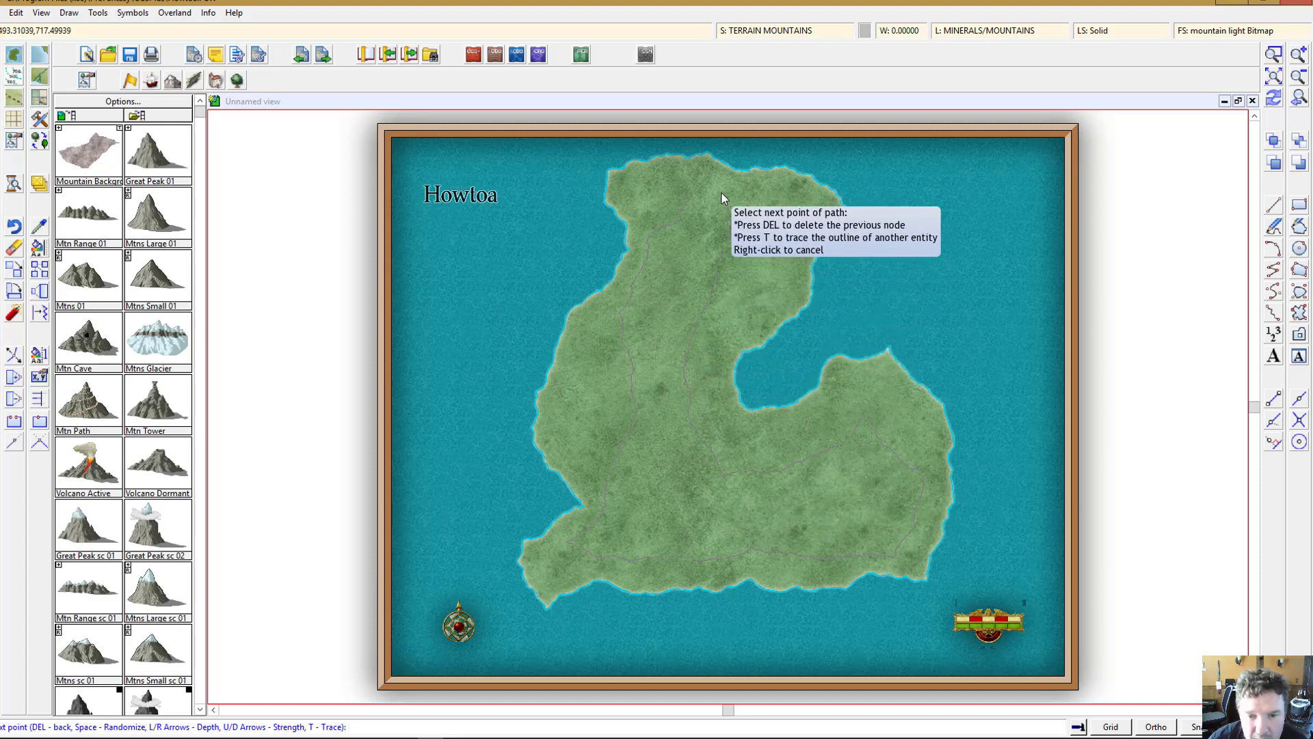
{"action": "right_click", "coordinate": [714, 195]}
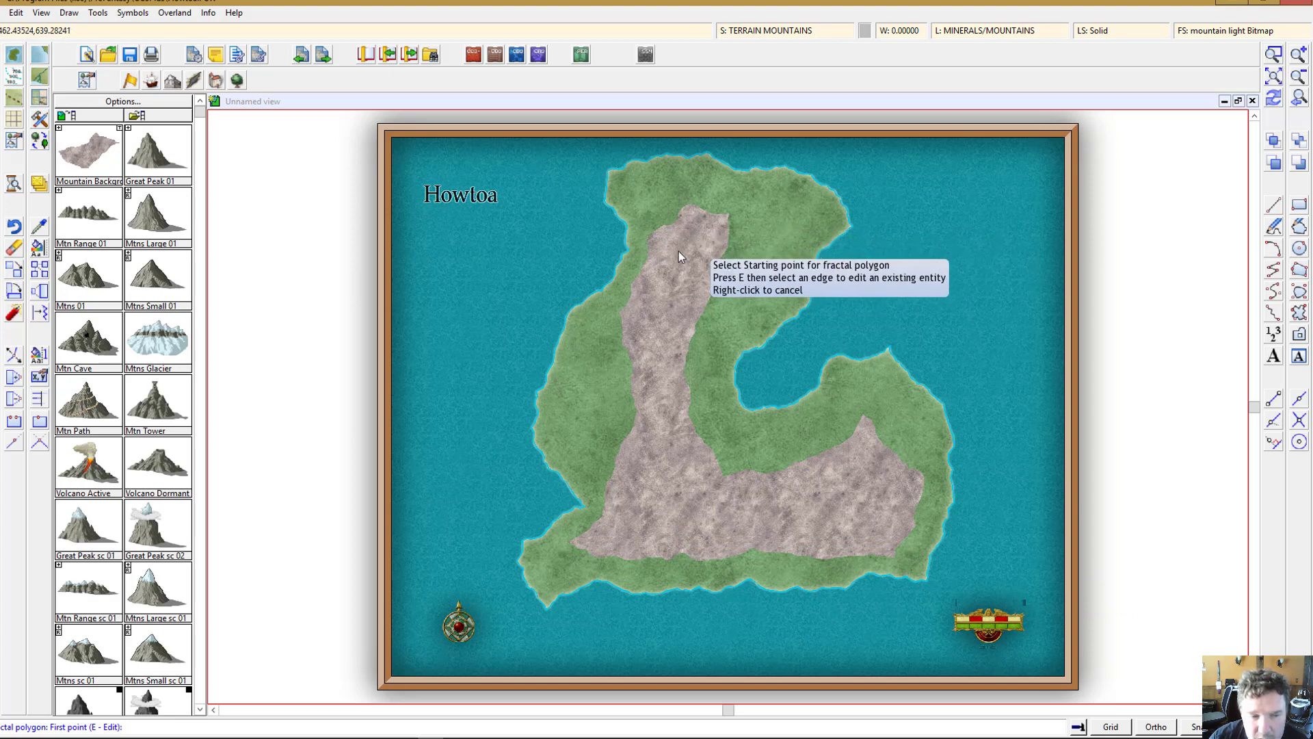
Step: Place a Mtns Large 01 symbol in the upper part of the mountain background and zoom in on it
{"action": "left_click", "coordinate": [142, 219]}
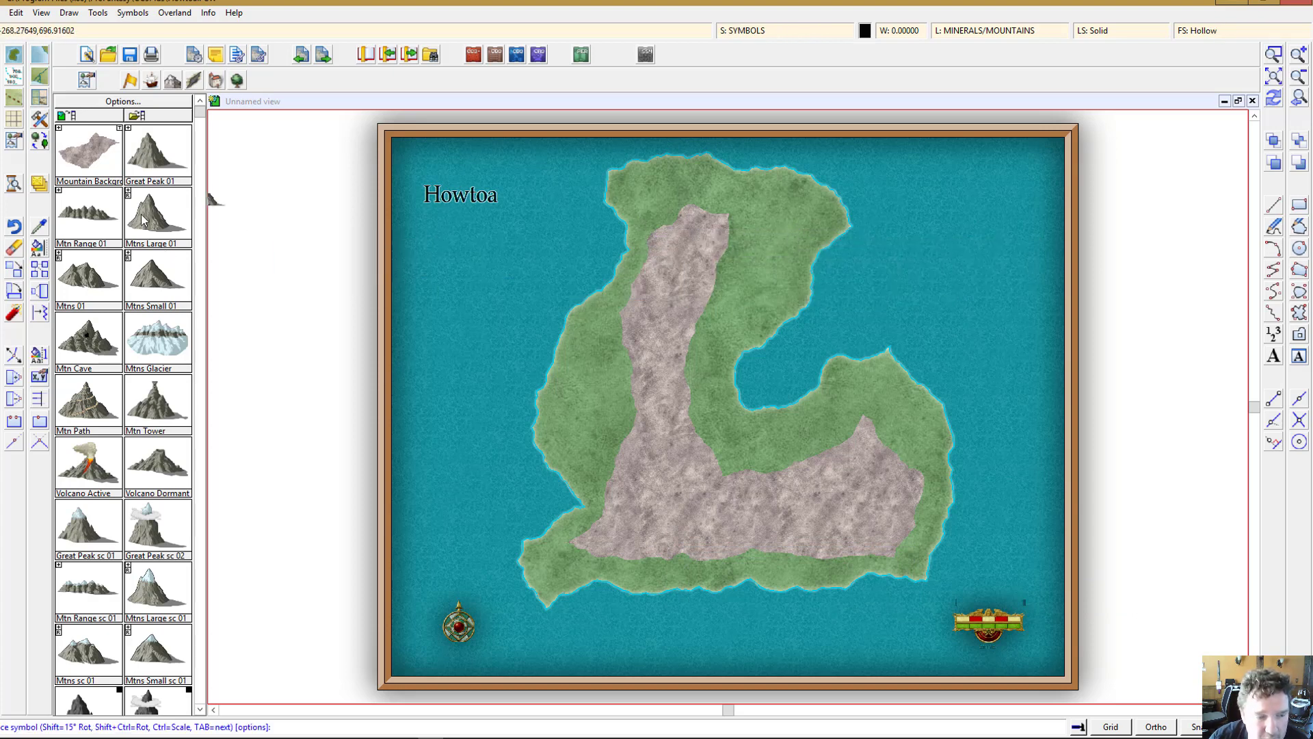
{"action": "left_click", "coordinate": [658, 347]}
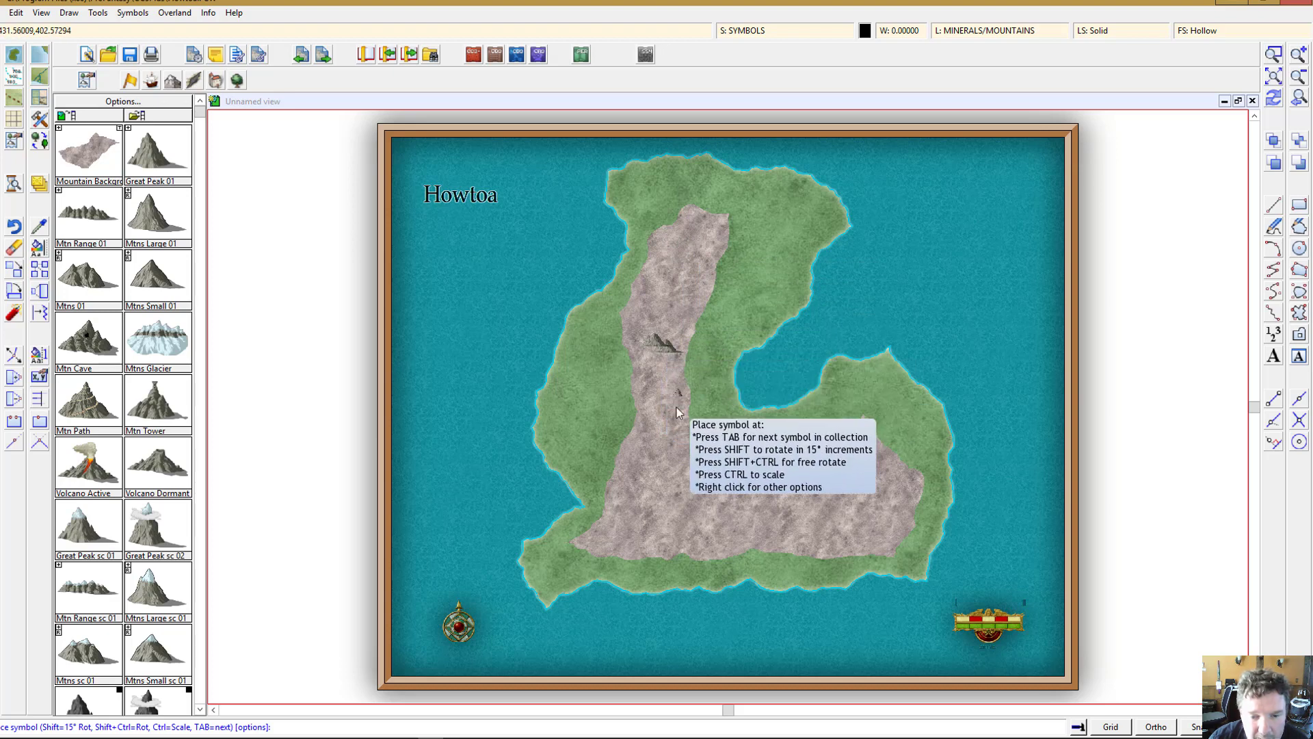
{"action": "left_click", "coordinate": [1290, 44]}
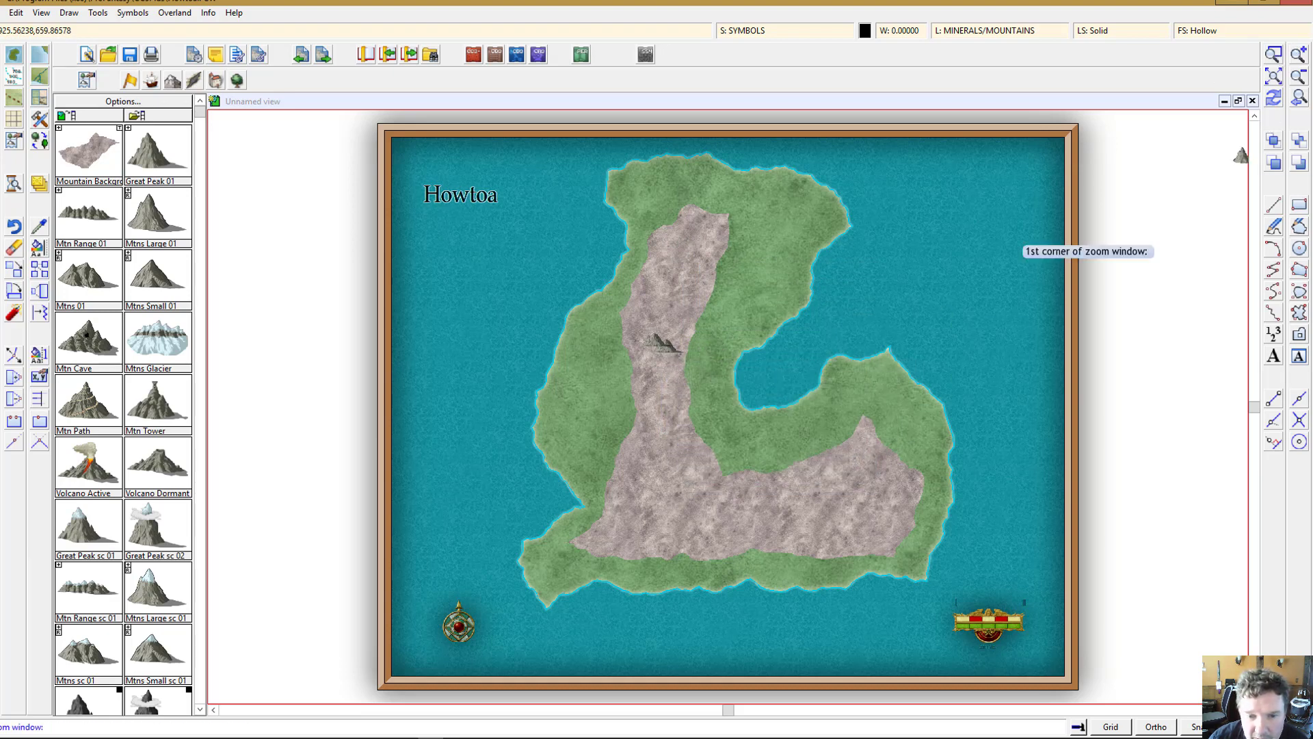
{"action": "left_click", "coordinate": [571, 300]}
{"action": "left_click", "coordinate": [732, 408]}
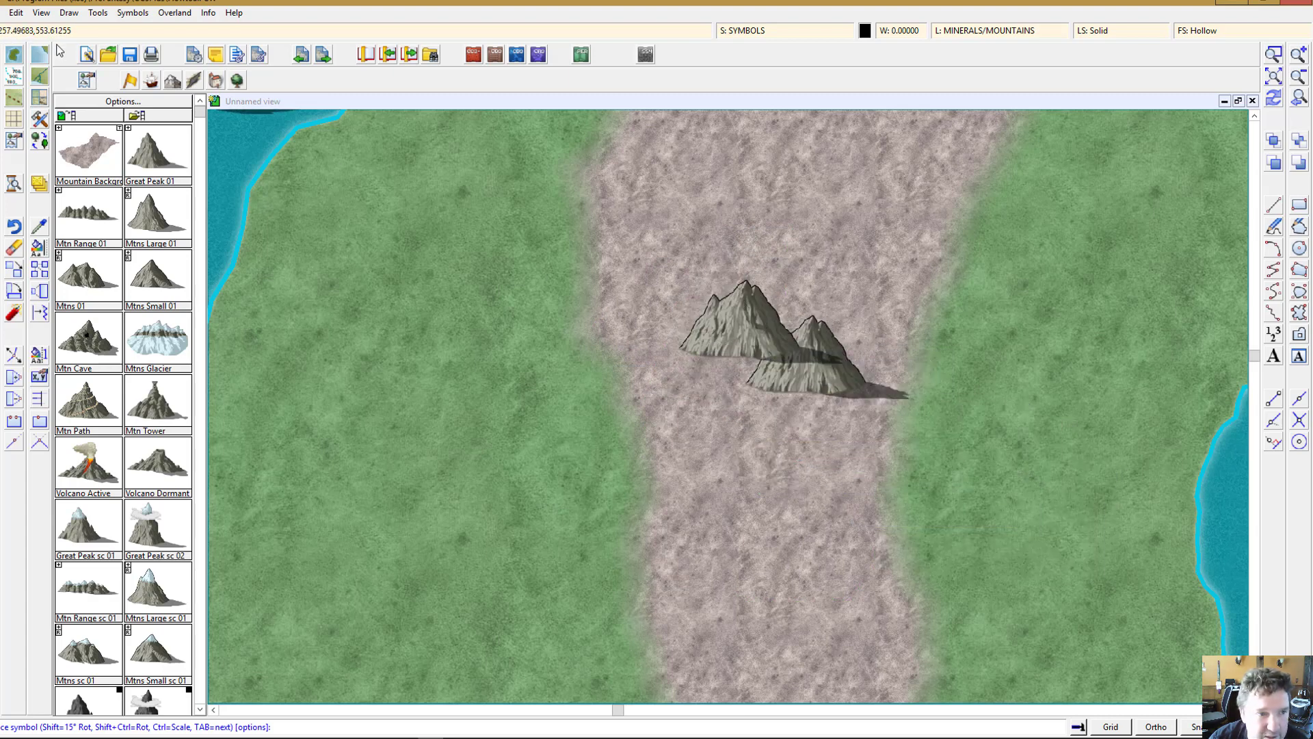
Step: Undo the two placed mountain symbols and zoom out to the whole map
{"action": "left_click", "coordinate": [3, 13]}
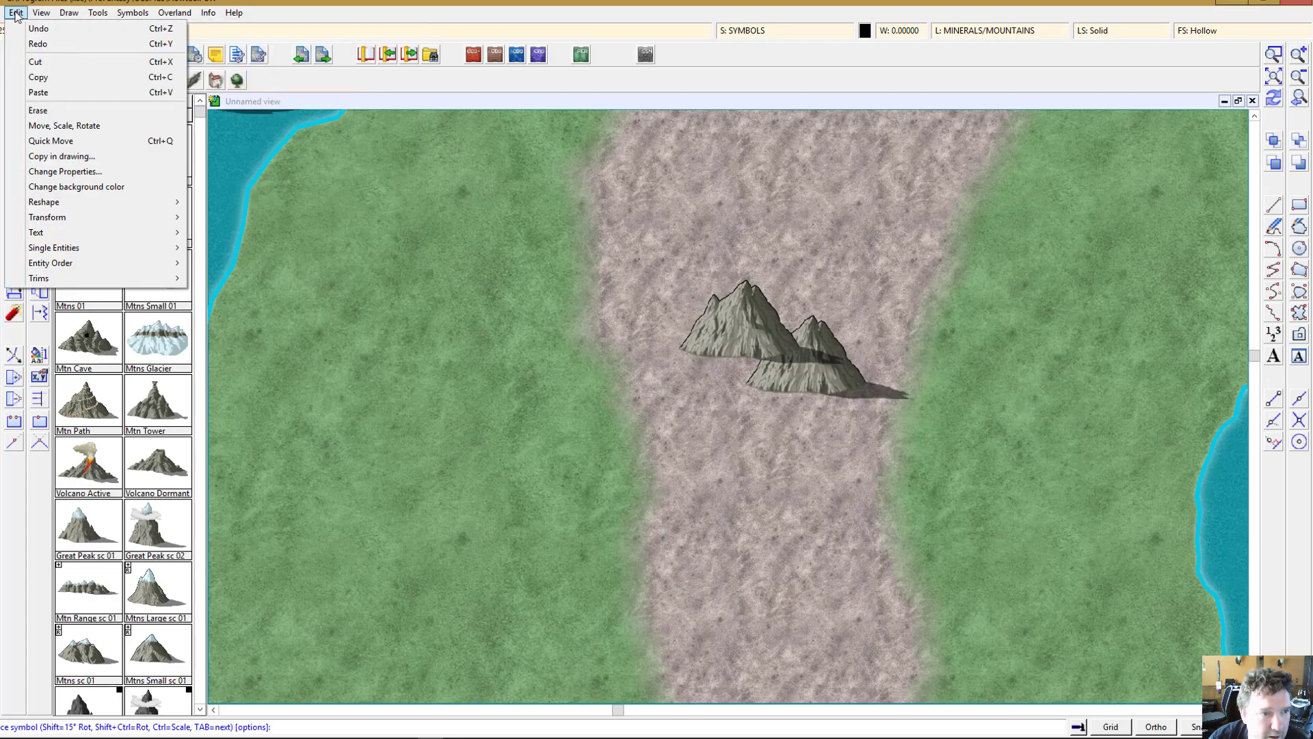
{"action": "left_click", "coordinate": [38, 29]}
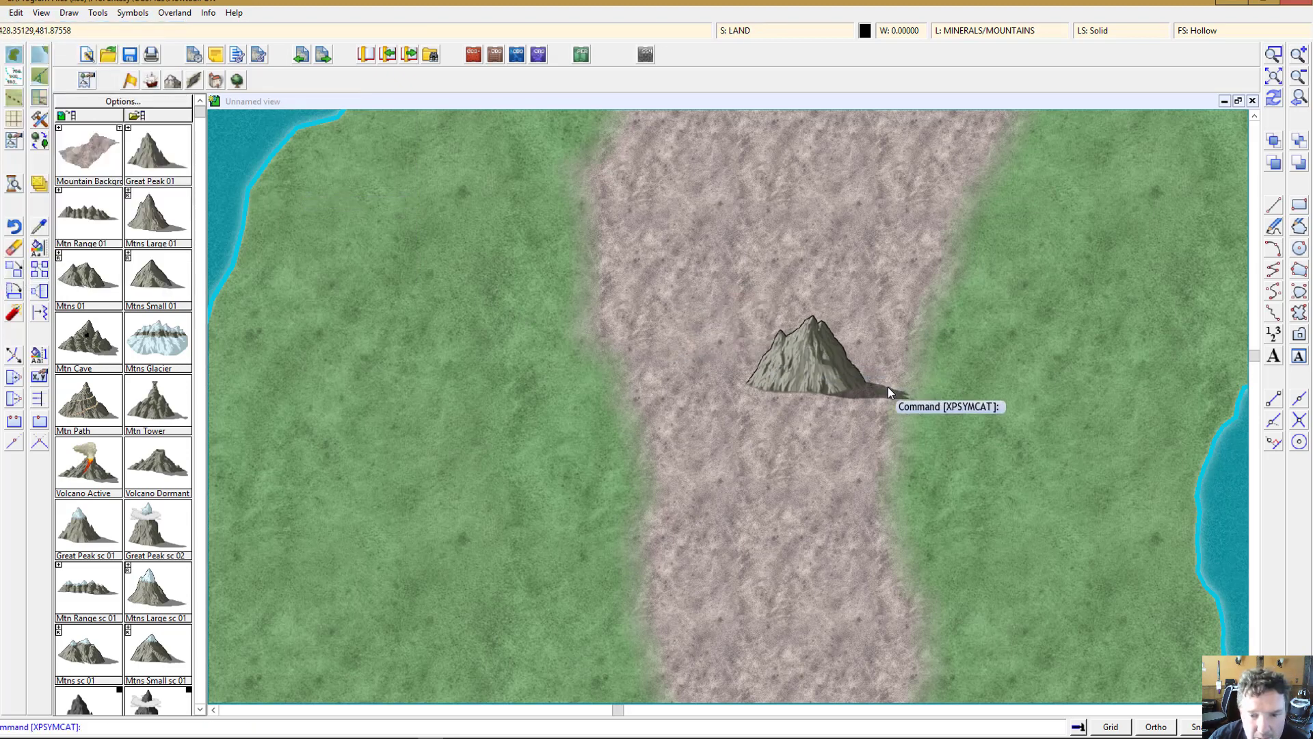
{"action": "left_click", "coordinate": [16, 12]}
{"action": "left_click", "coordinate": [37, 29]}
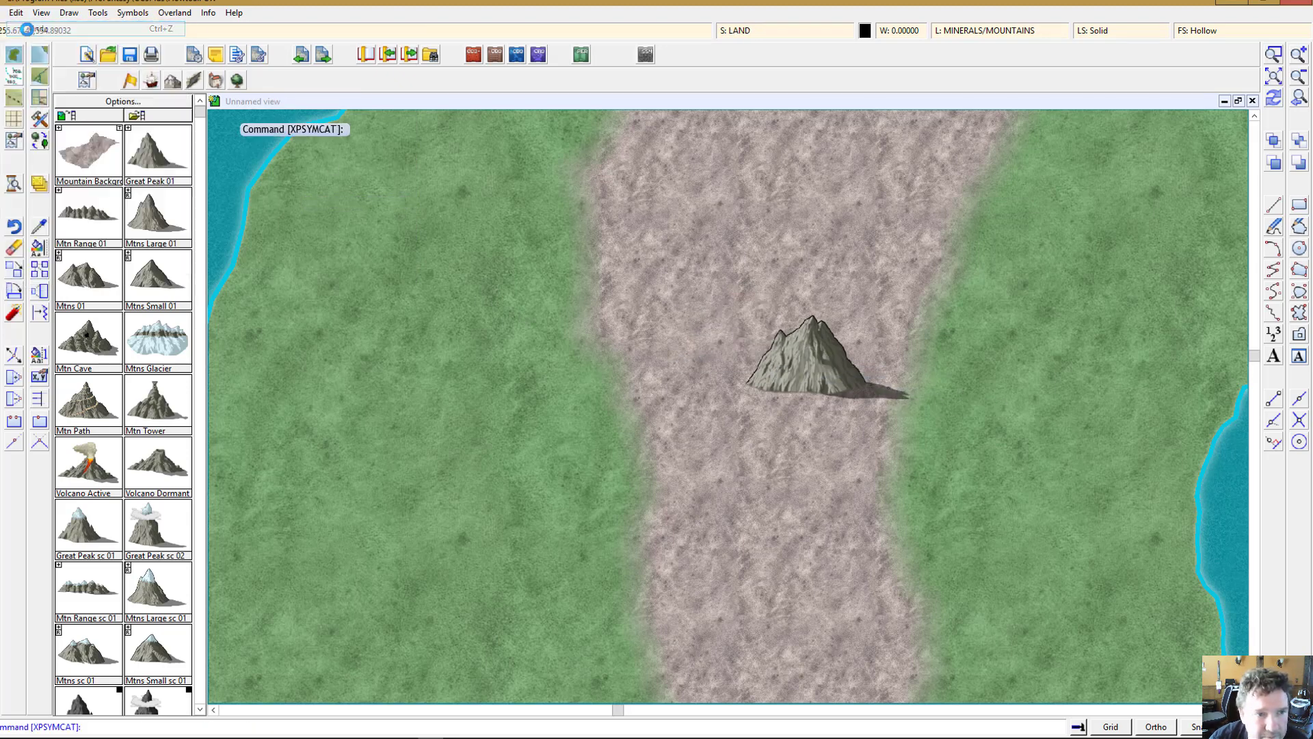
{"action": "left_click", "coordinate": [1276, 78]}
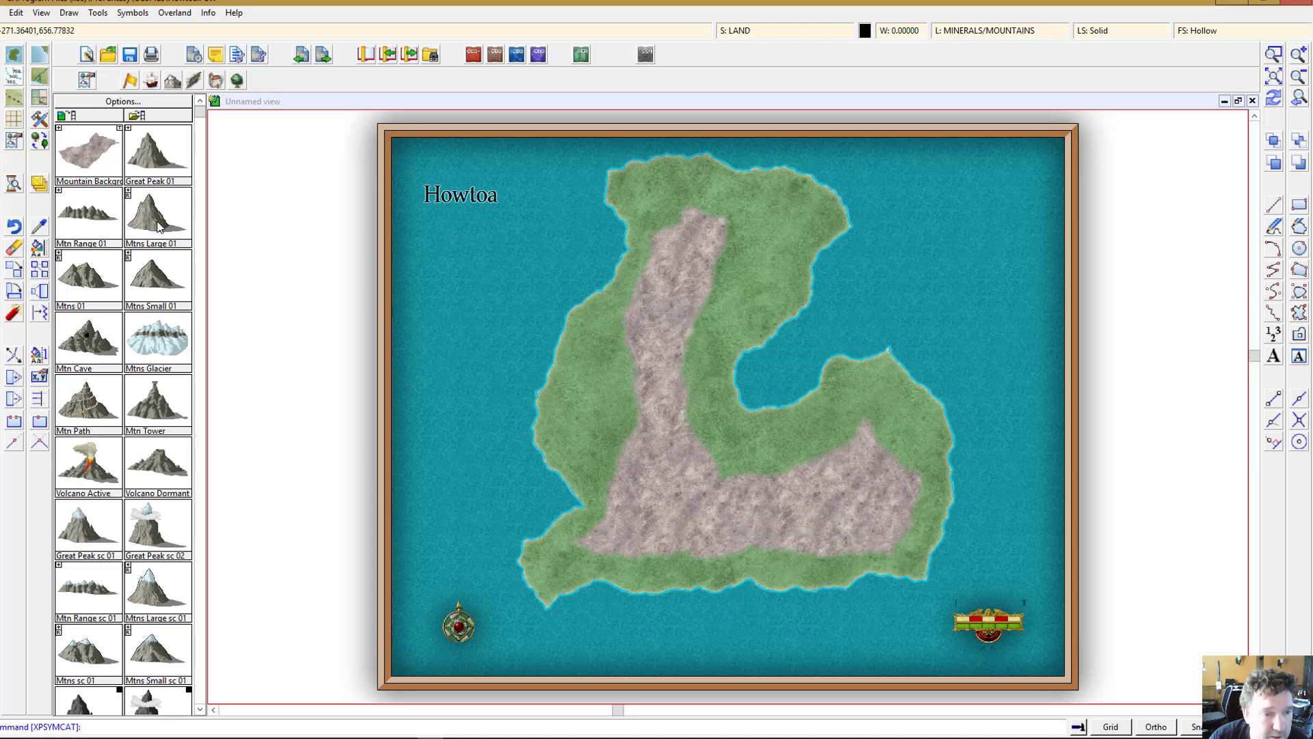
Step: Place many Mtns Small 01 symbols densely down the northern part of the mountain background spine
{"action": "left_click", "coordinate": [154, 278]}
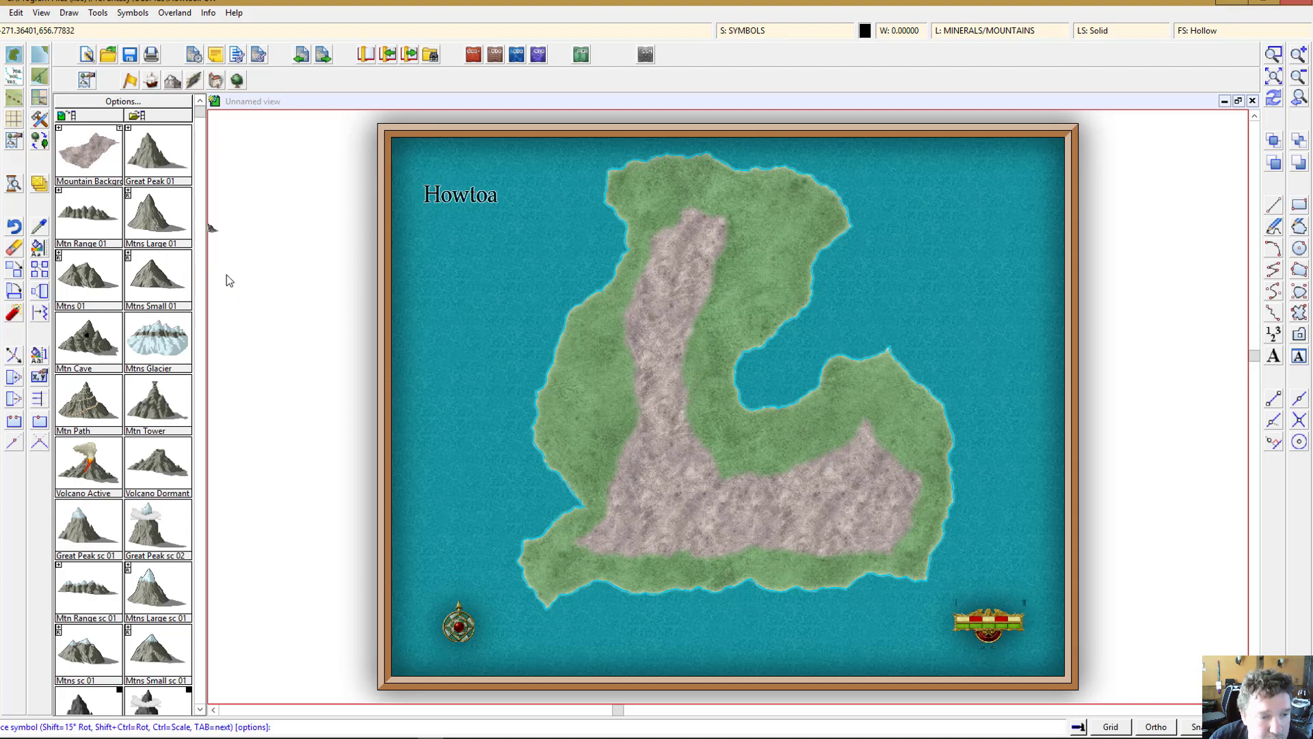
{"action": "left_click", "coordinate": [708, 227]}
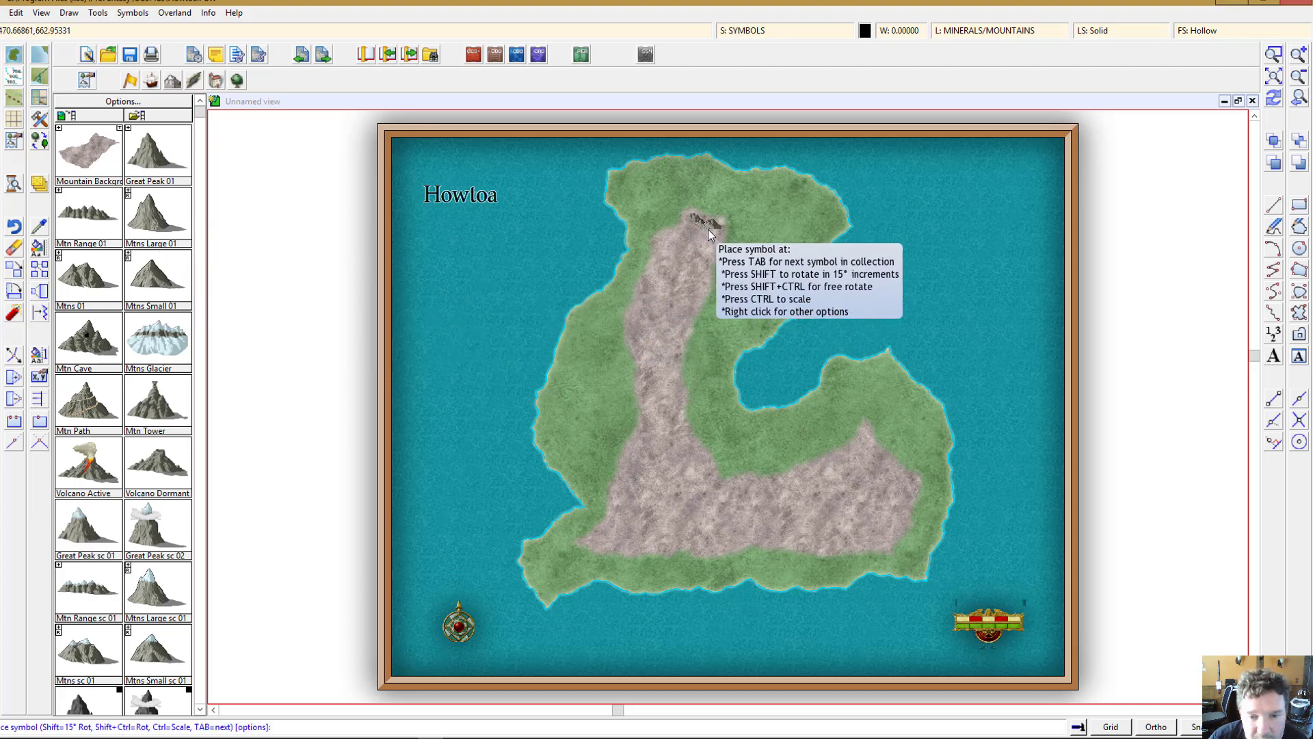
{"action": "left_click", "coordinate": [688, 233]}
{"action": "left_click", "coordinate": [704, 240]}
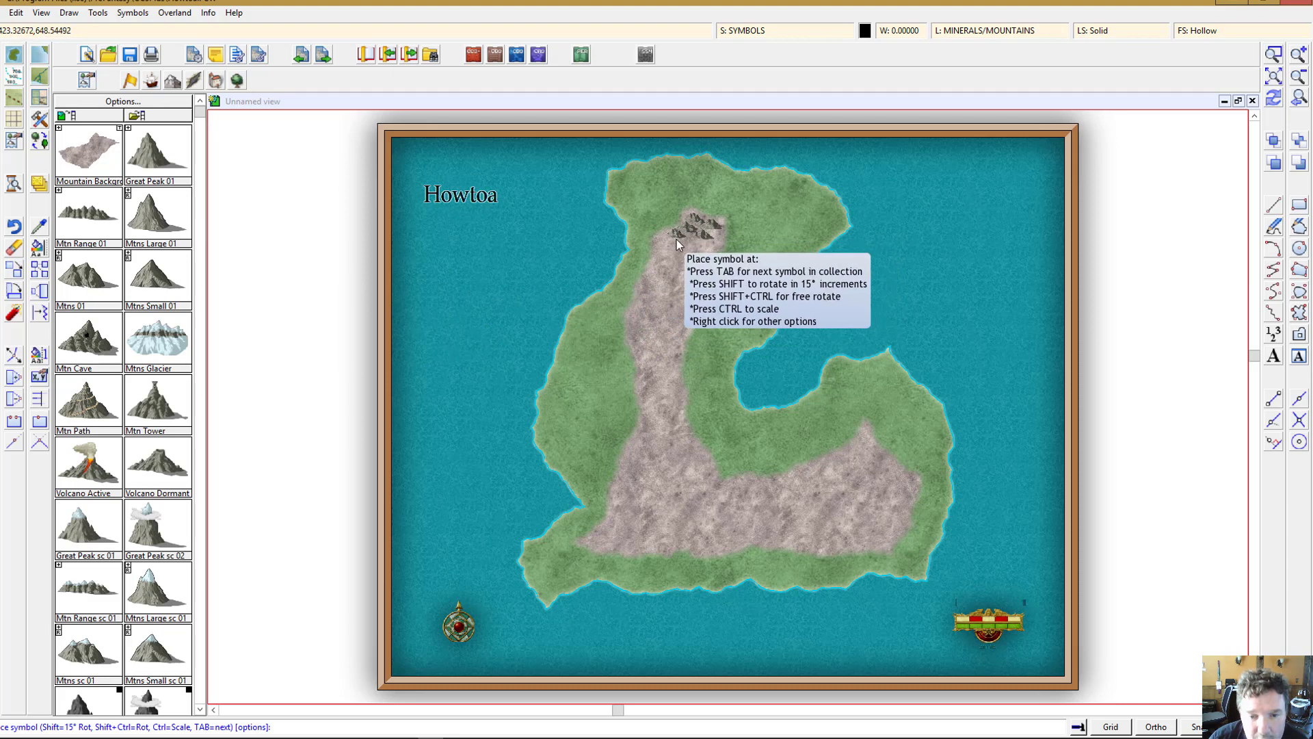
{"action": "left_click", "coordinate": [677, 239]}
{"action": "left_click", "coordinate": [693, 245]}
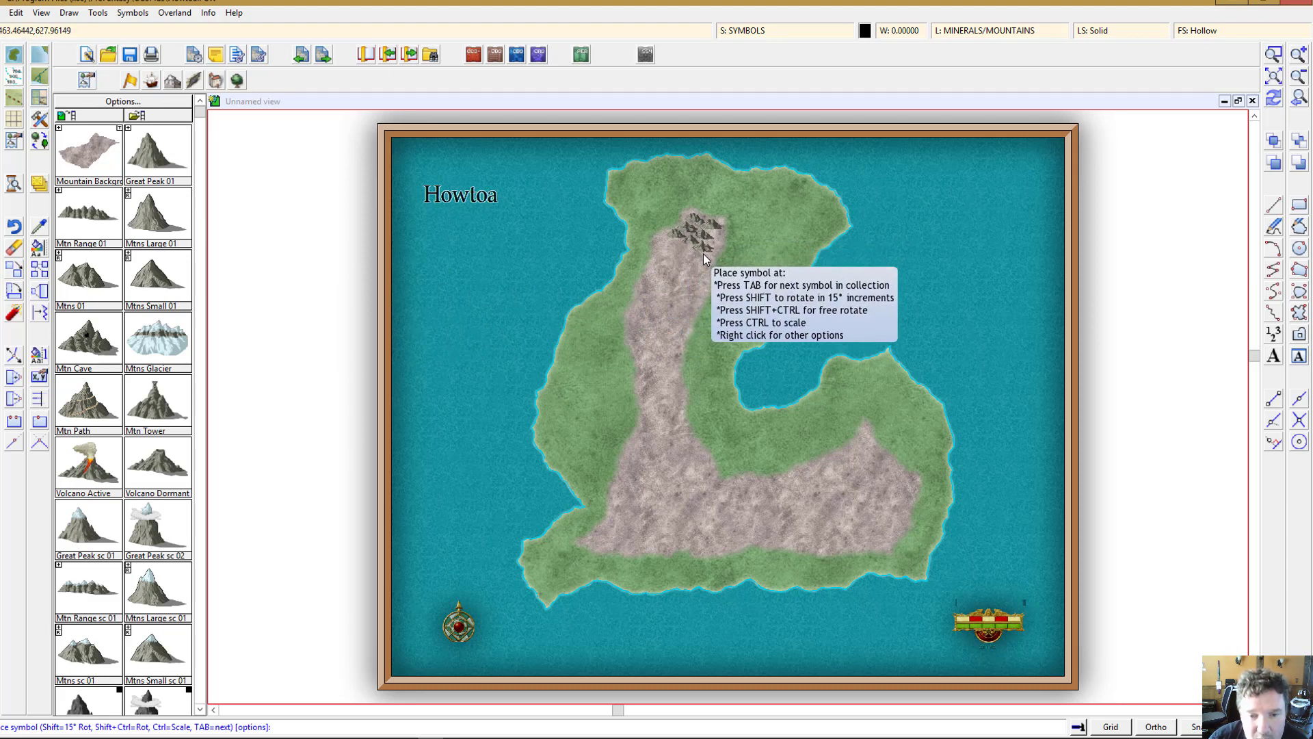
{"action": "left_click", "coordinate": [705, 254]}
{"action": "left_click", "coordinate": [674, 248]}
{"action": "left_click", "coordinate": [687, 253]}
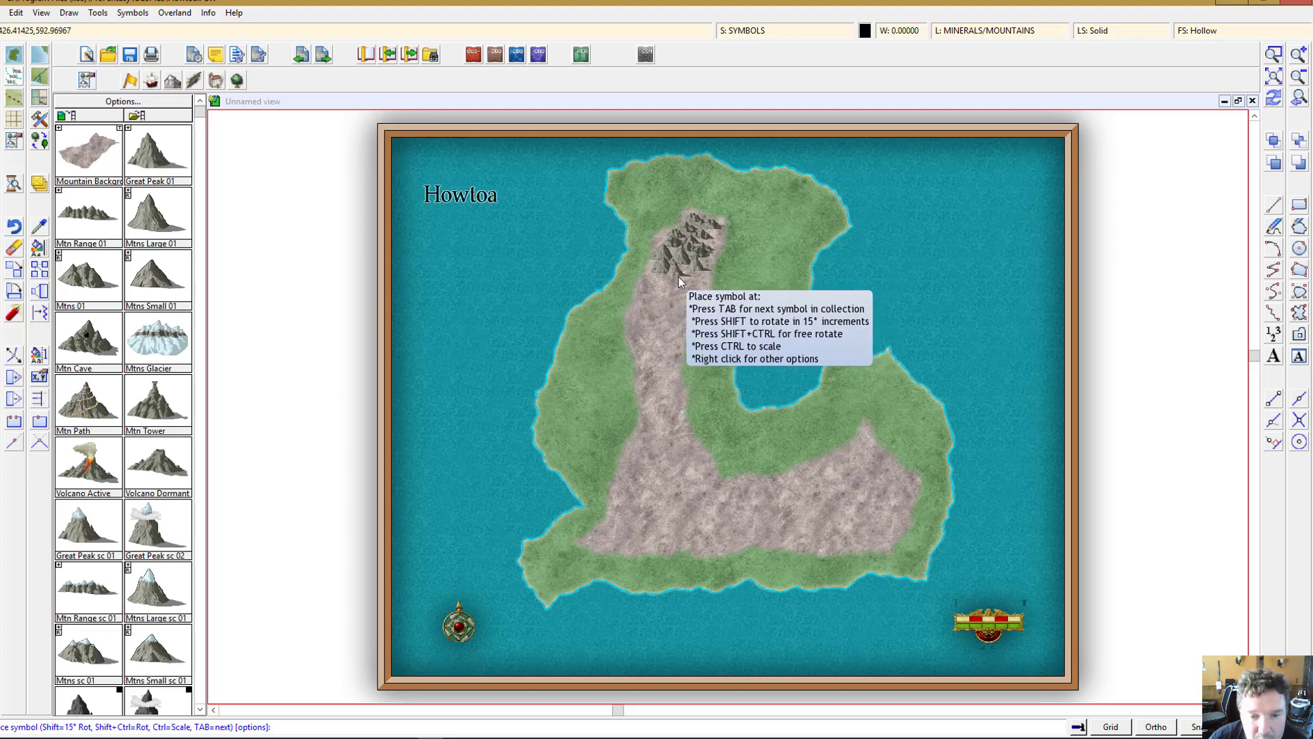
{"action": "left_click", "coordinate": [696, 281]}
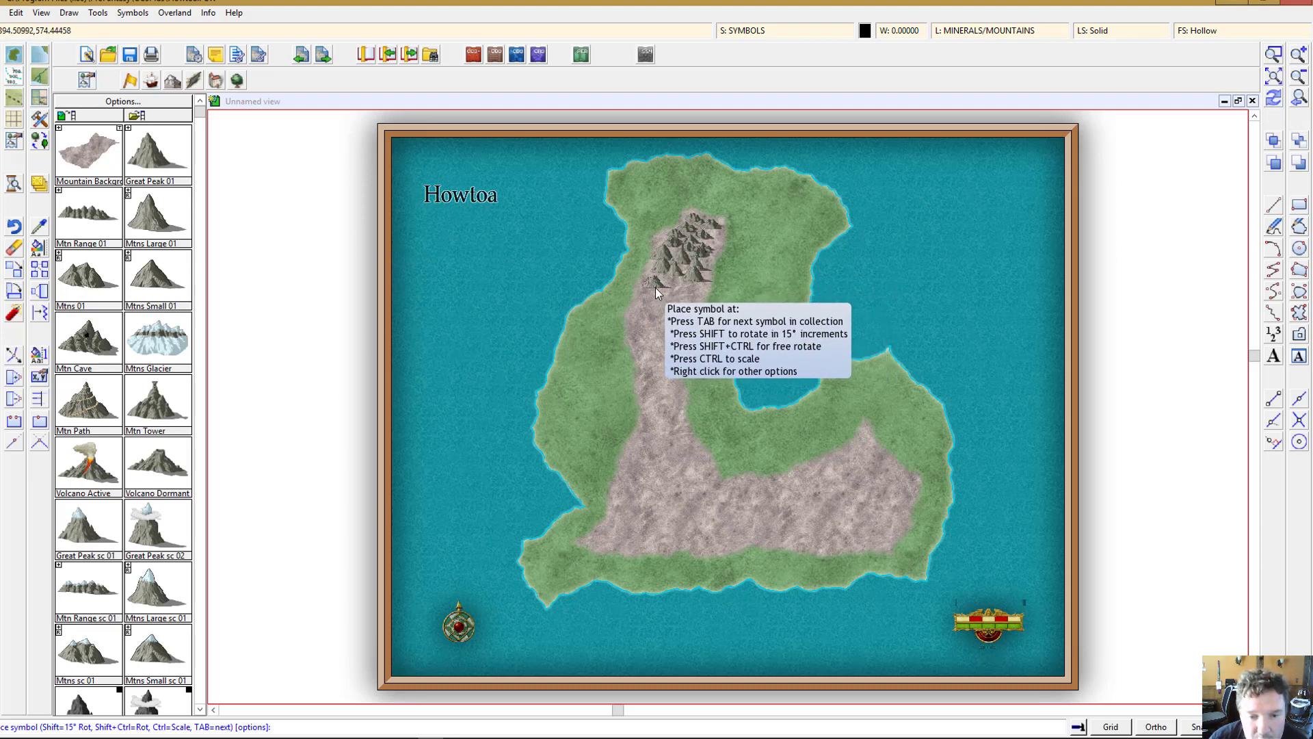
{"action": "left_click", "coordinate": [655, 292]}
{"action": "left_click", "coordinate": [672, 293]}
{"action": "left_click", "coordinate": [684, 293]}
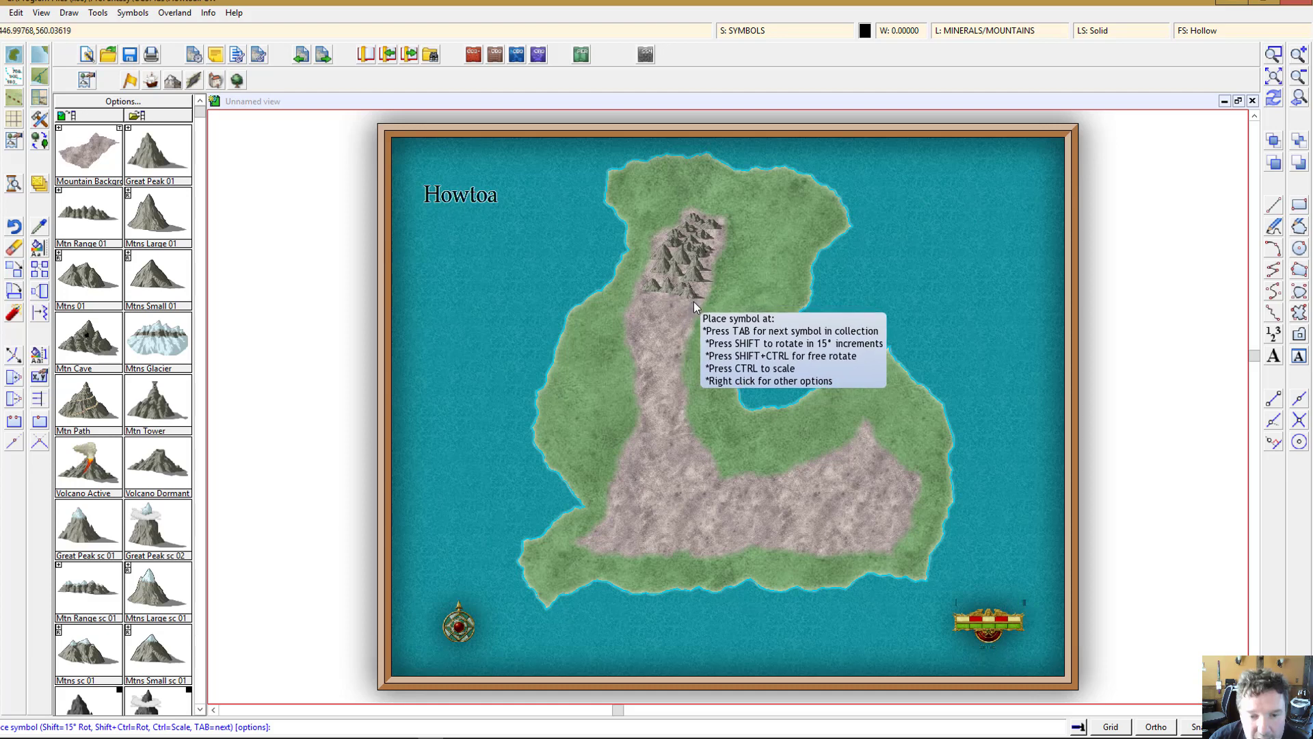
{"action": "left_click", "coordinate": [693, 301]}
{"action": "left_click", "coordinate": [651, 313]}
{"action": "left_click", "coordinate": [668, 310]}
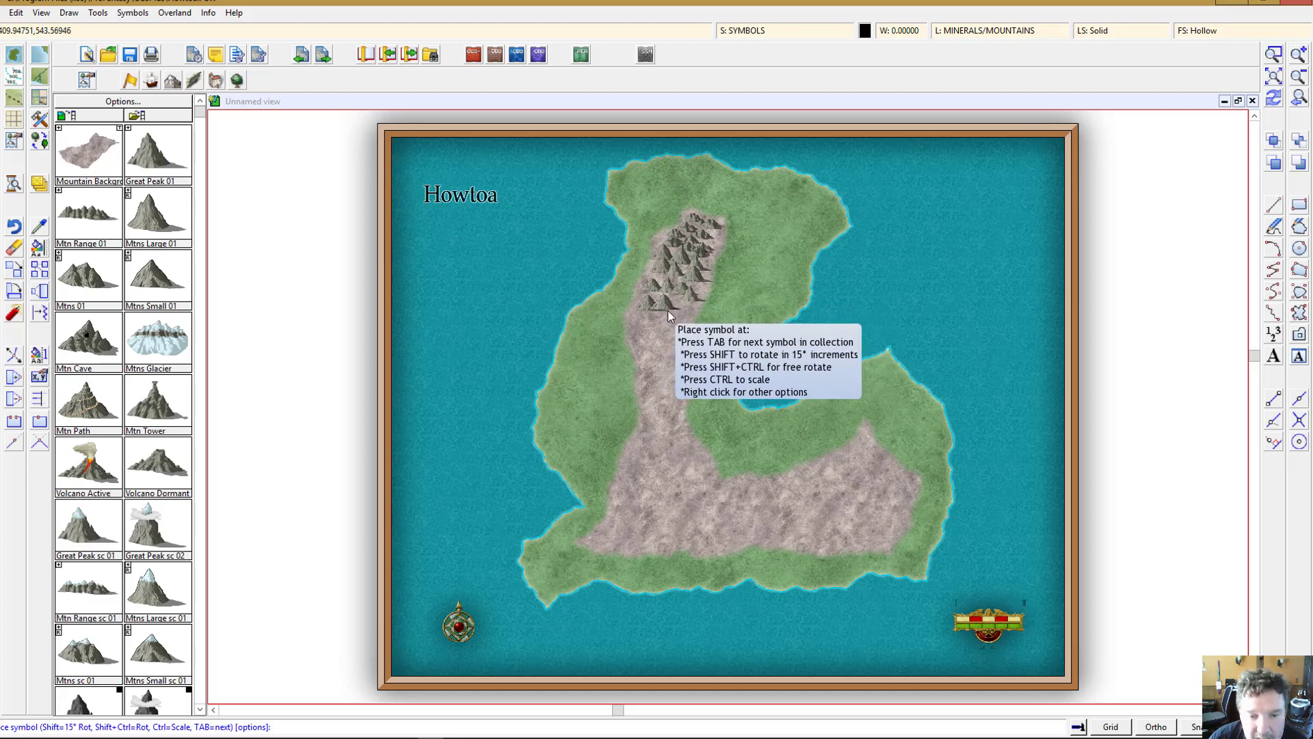
{"action": "left_click", "coordinate": [678, 319]}
{"action": "left_click", "coordinate": [694, 322]}
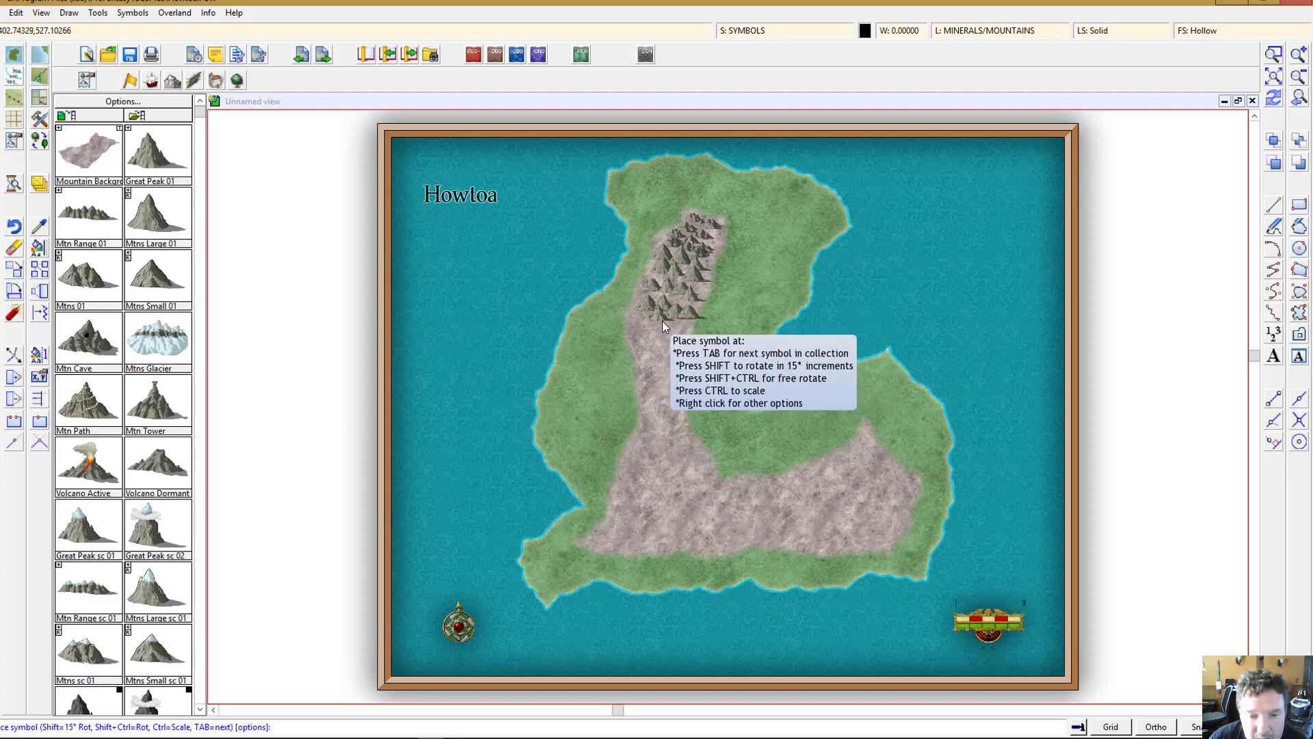
{"action": "left_click", "coordinate": [663, 319]}
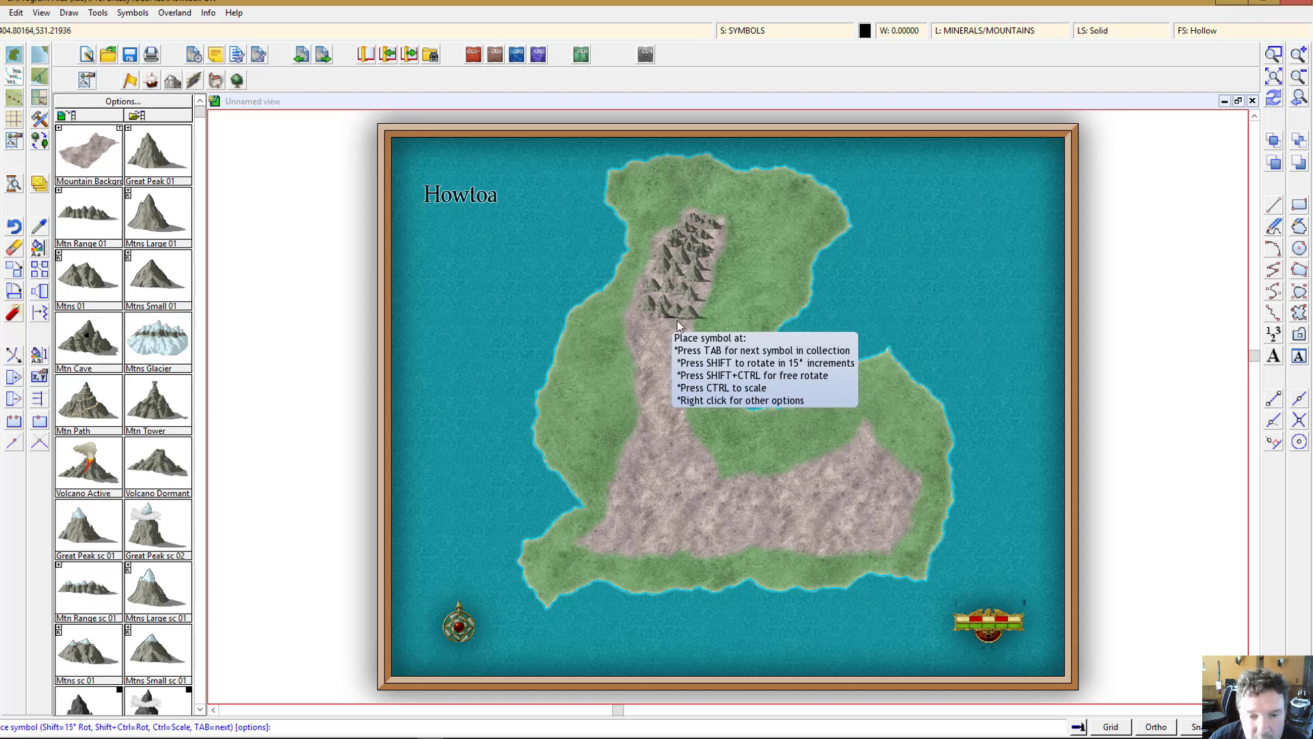
{"action": "left_click", "coordinate": [663, 333]}
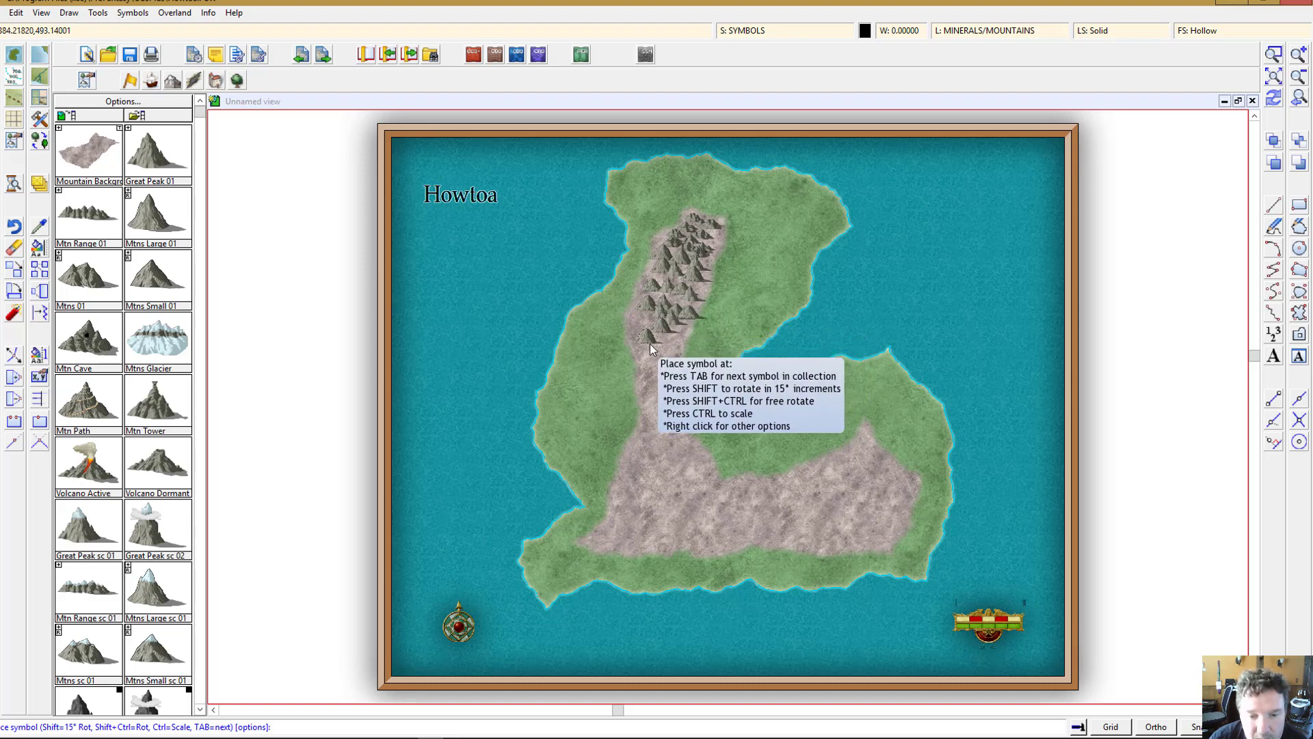
{"action": "left_click", "coordinate": [650, 344]}
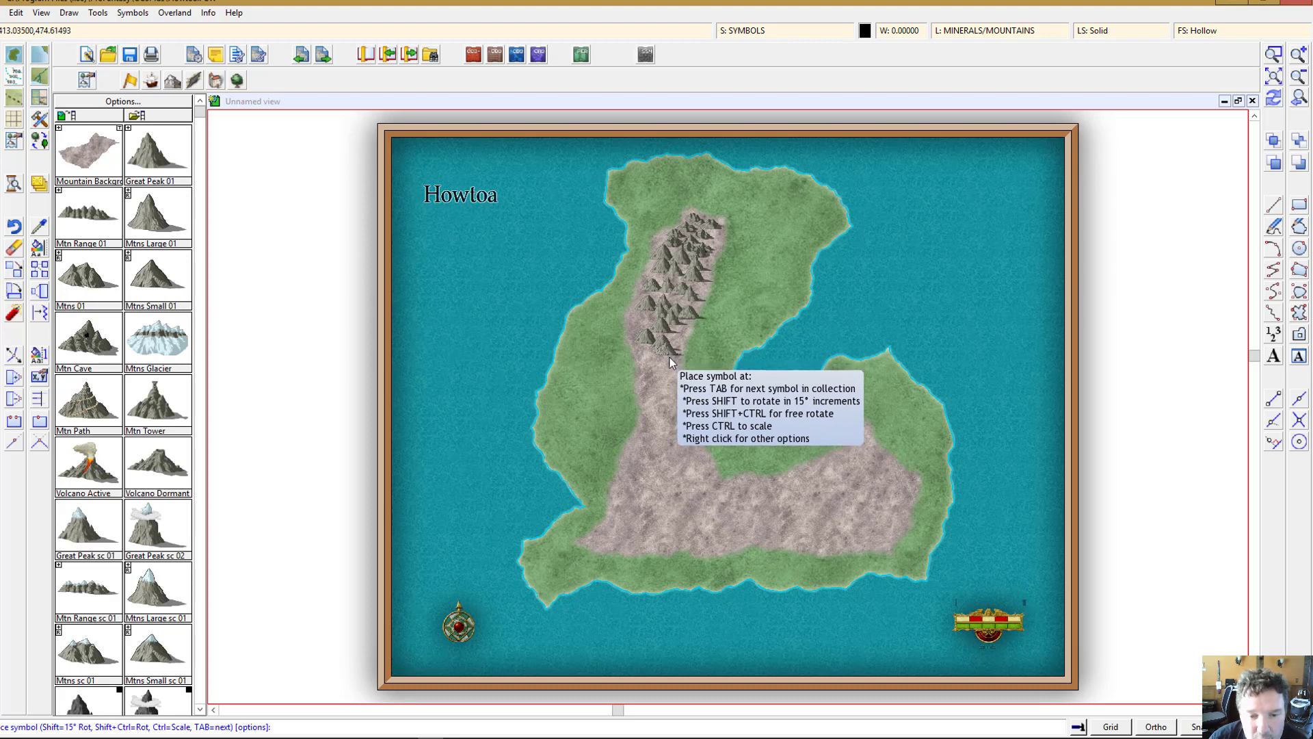
{"action": "left_click", "coordinate": [658, 367]}
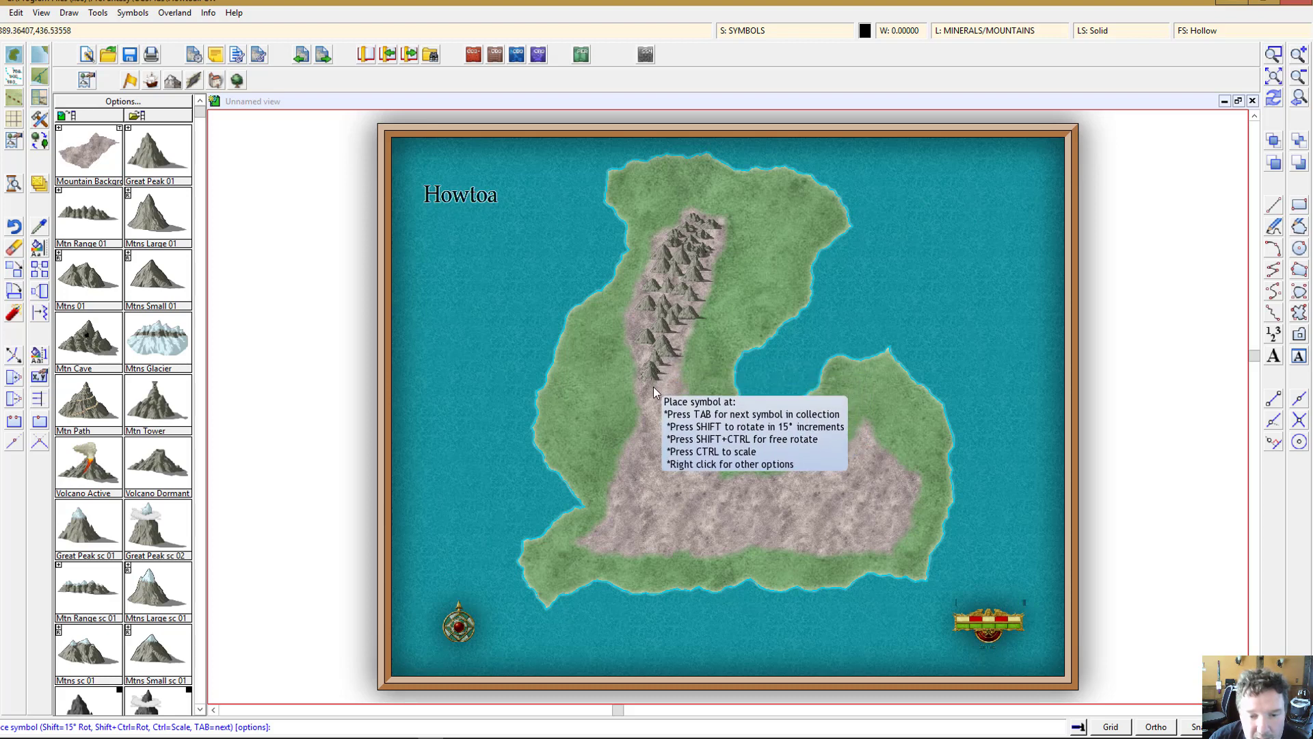
{"action": "left_click", "coordinate": [666, 386]}
{"action": "left_click", "coordinate": [670, 395]}
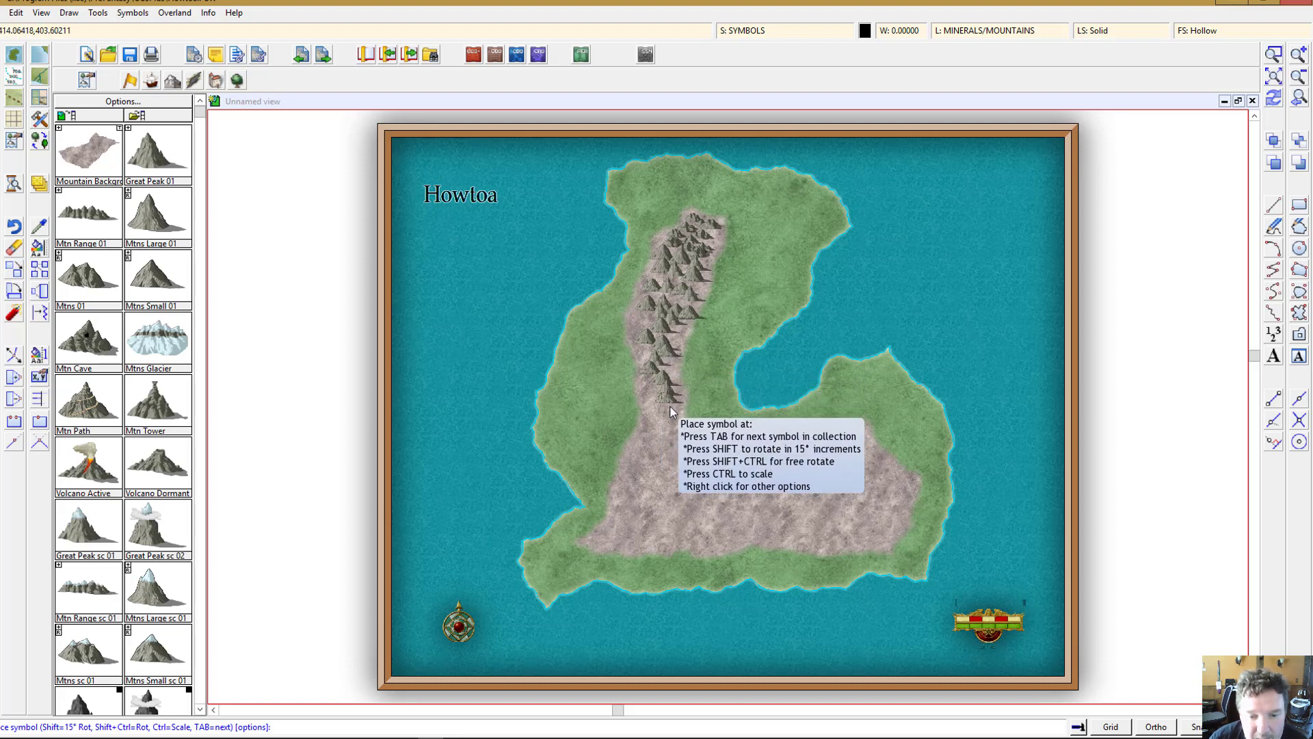
{"action": "left_click", "coordinate": [659, 402]}
{"action": "left_click", "coordinate": [655, 411]}
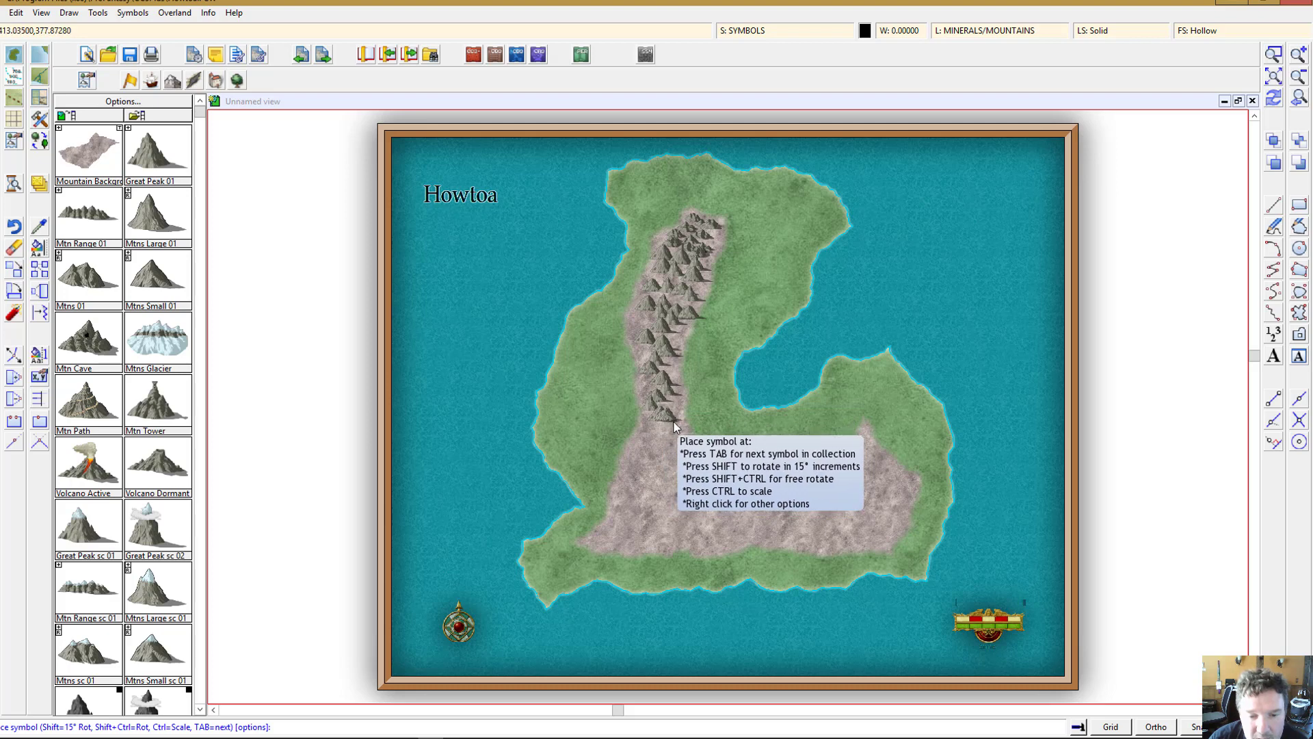
Step: Fill the lower spine and southwestern corner of the mountain background with more small mountain symbols
{"action": "left_click", "coordinate": [660, 438]}
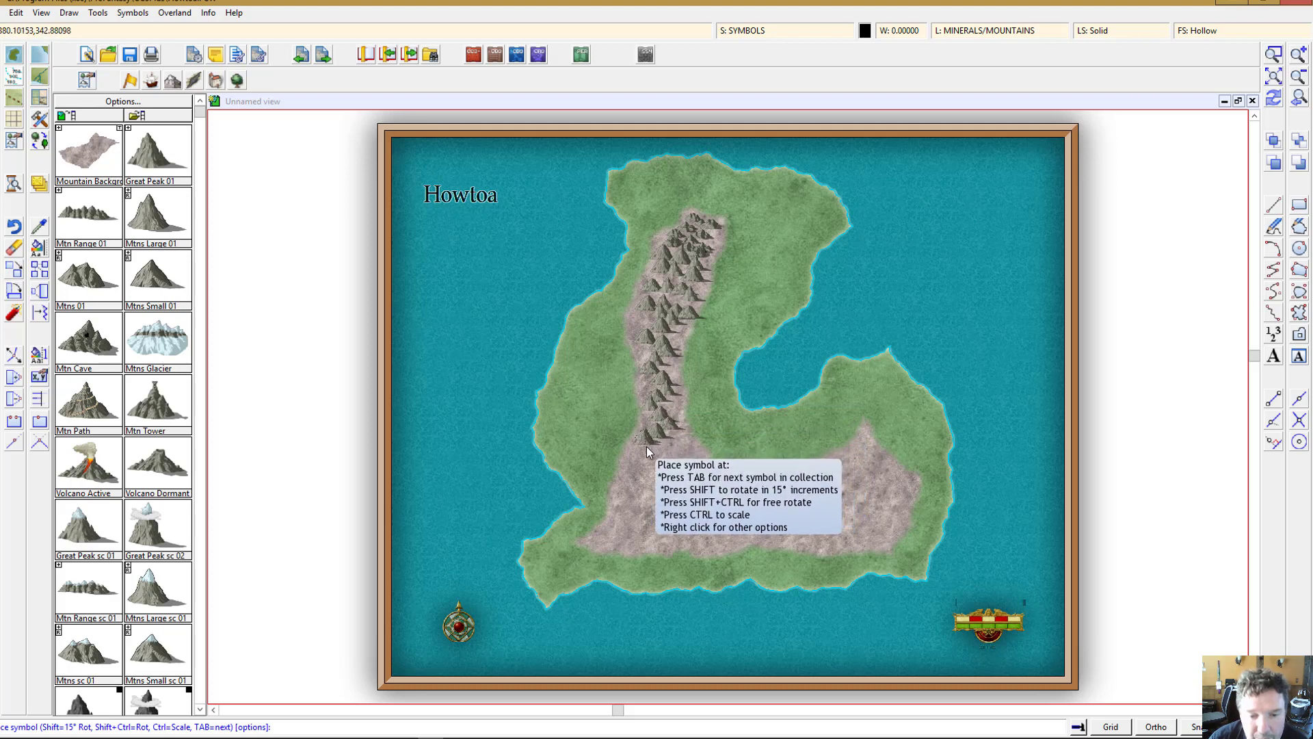
{"action": "left_click", "coordinate": [661, 449]}
{"action": "left_click", "coordinate": [681, 453]}
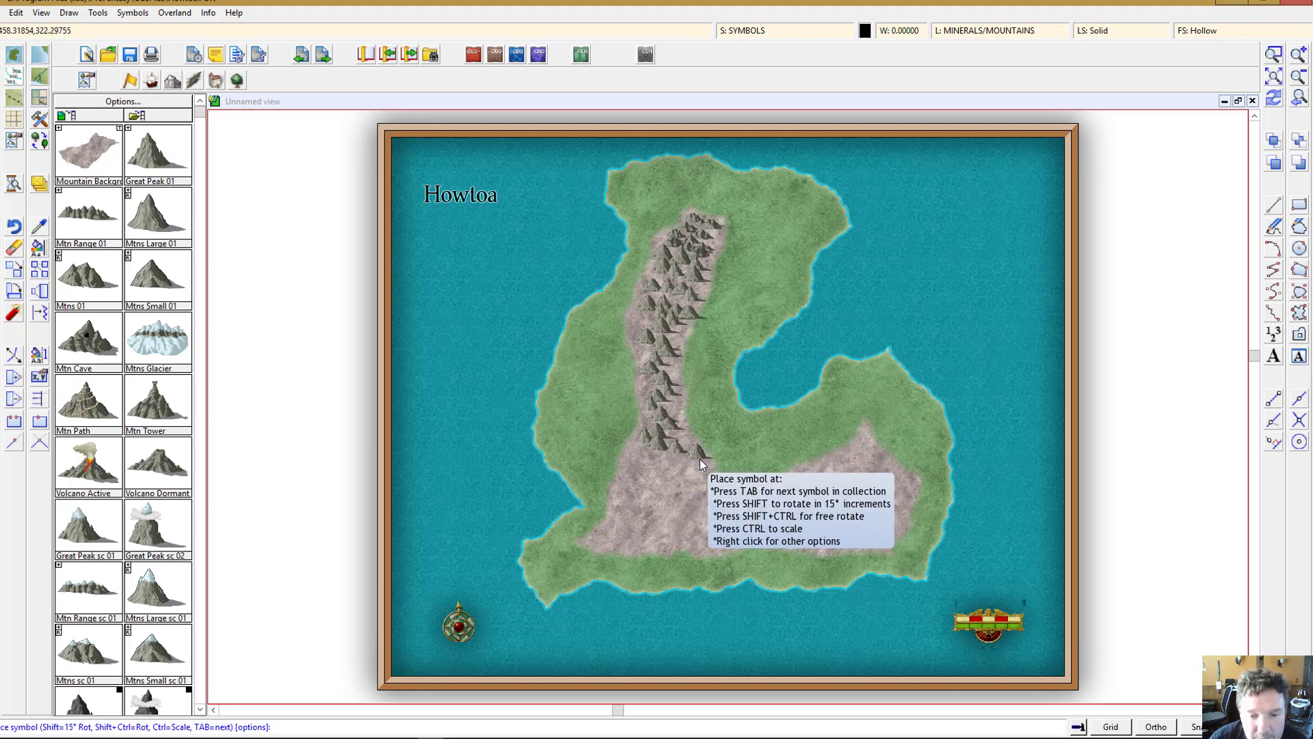
{"action": "left_click", "coordinate": [699, 458]}
{"action": "left_click", "coordinate": [630, 462]}
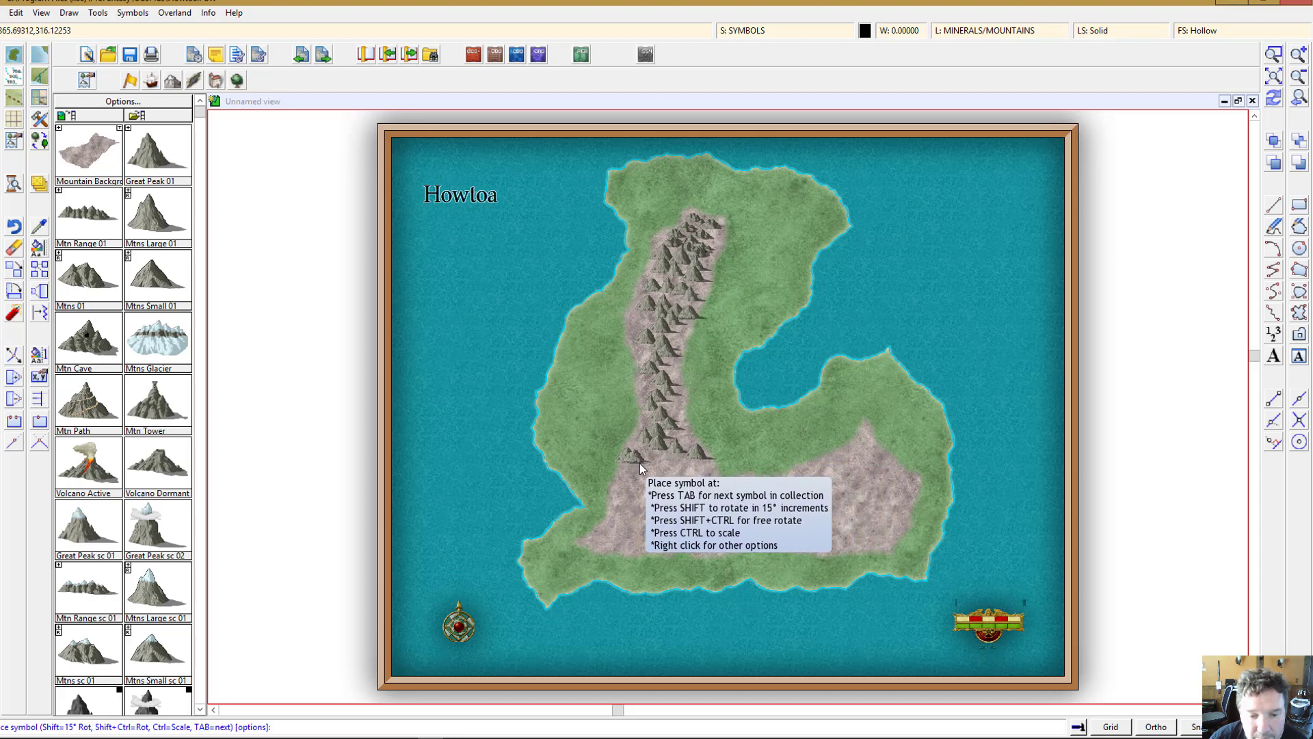
{"action": "left_click", "coordinate": [654, 467]}
{"action": "left_click", "coordinate": [669, 472]}
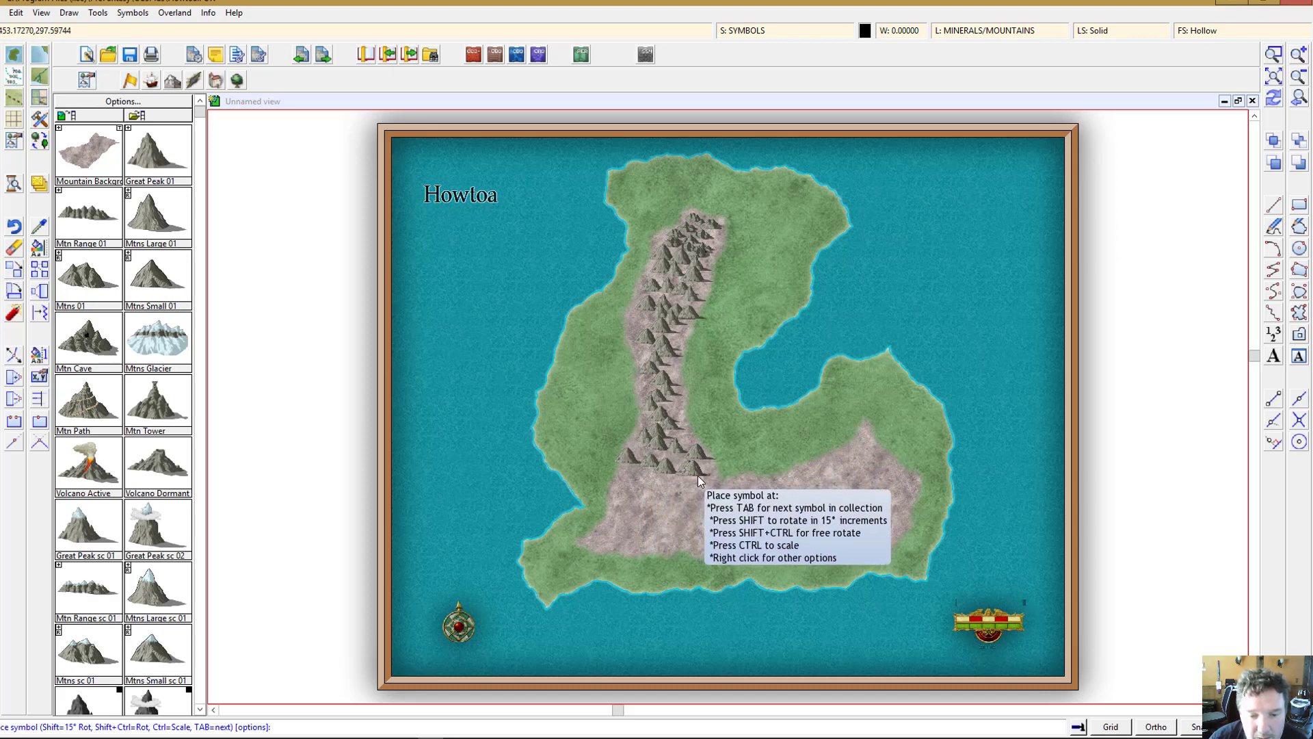
{"action": "left_click", "coordinate": [698, 483]}
{"action": "left_click", "coordinate": [644, 485]}
{"action": "left_click", "coordinate": [630, 499]}
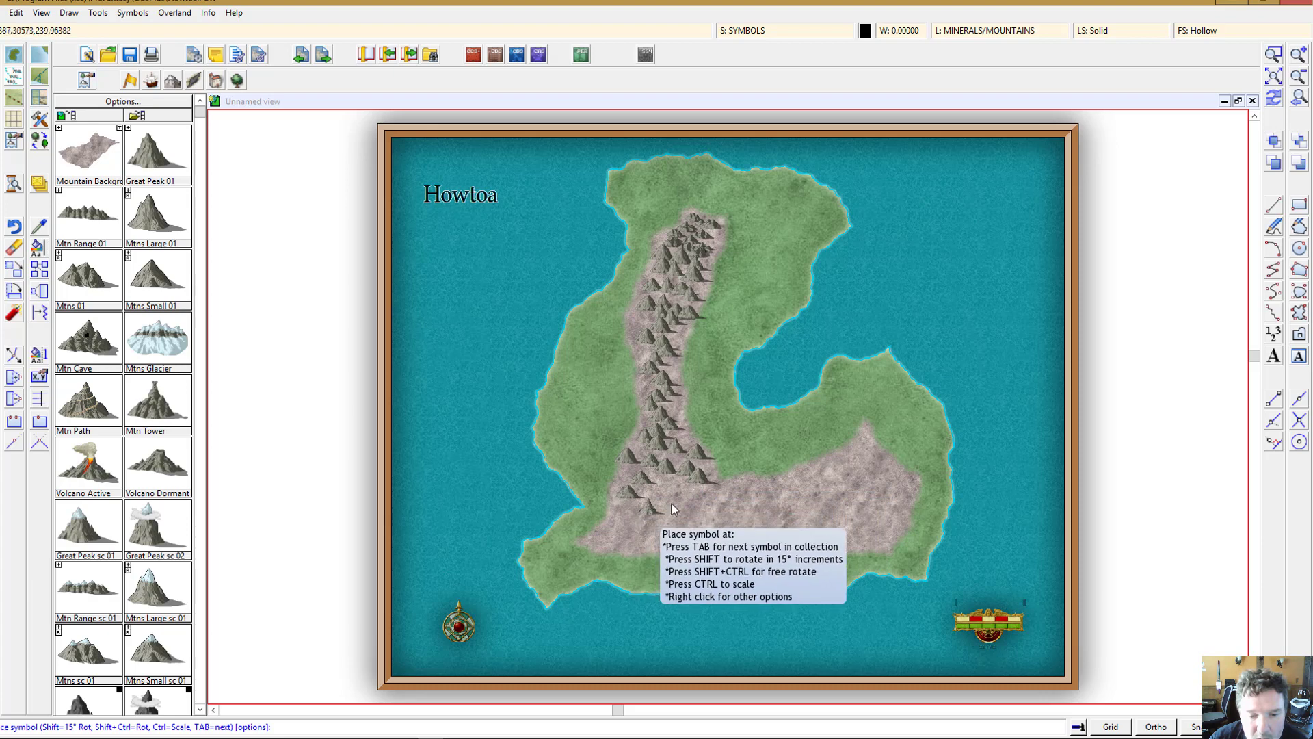
{"action": "left_click", "coordinate": [693, 496]}
{"action": "left_click", "coordinate": [707, 502]}
{"action": "left_click", "coordinate": [717, 523]}
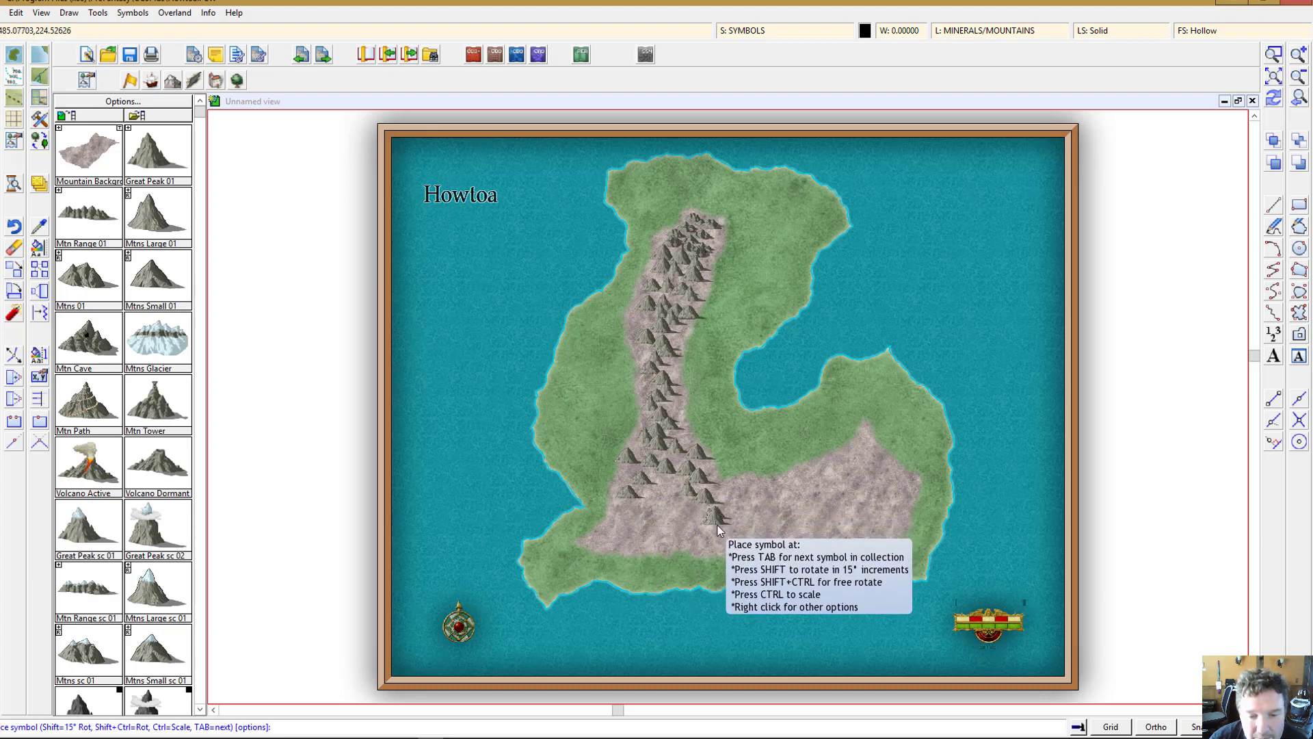
{"action": "left_click", "coordinate": [634, 516]}
{"action": "left_click", "coordinate": [624, 523]}
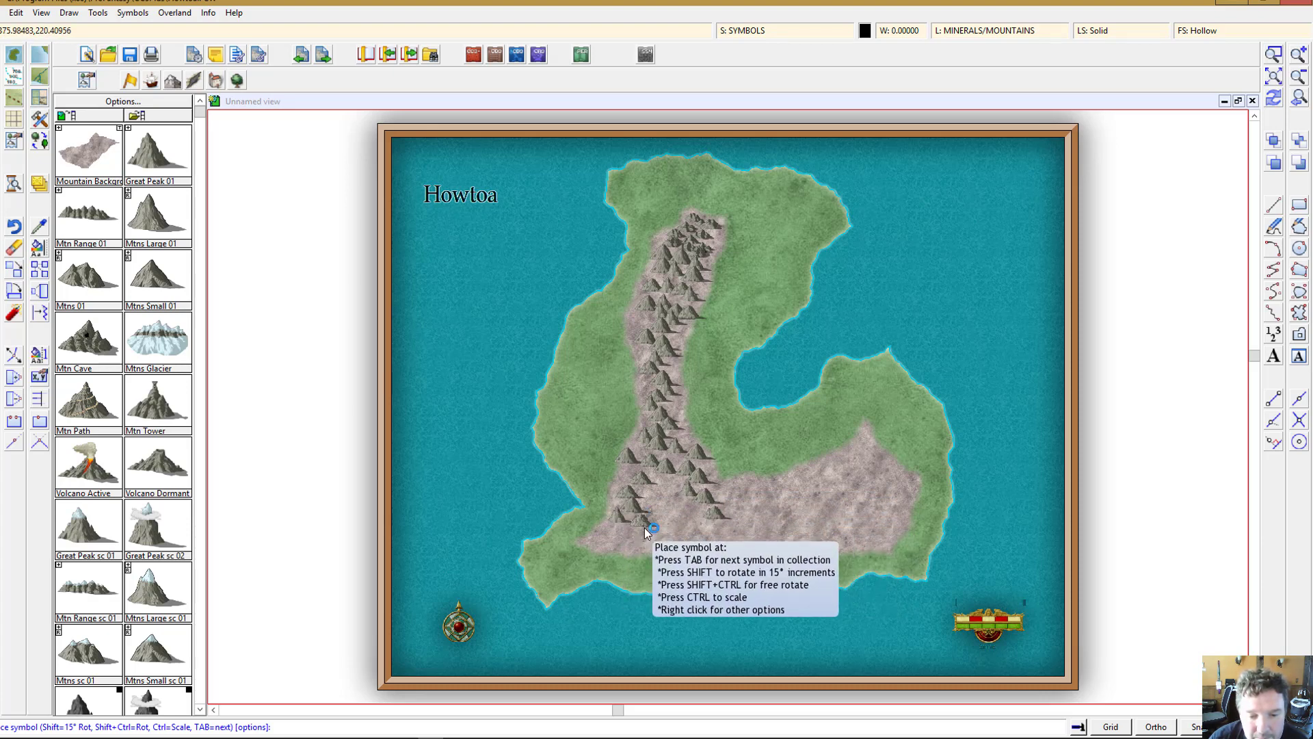
{"action": "left_click", "coordinate": [645, 526]}
{"action": "left_click", "coordinate": [624, 531]}
{"action": "left_click", "coordinate": [618, 545]}
{"action": "left_click", "coordinate": [604, 553]}
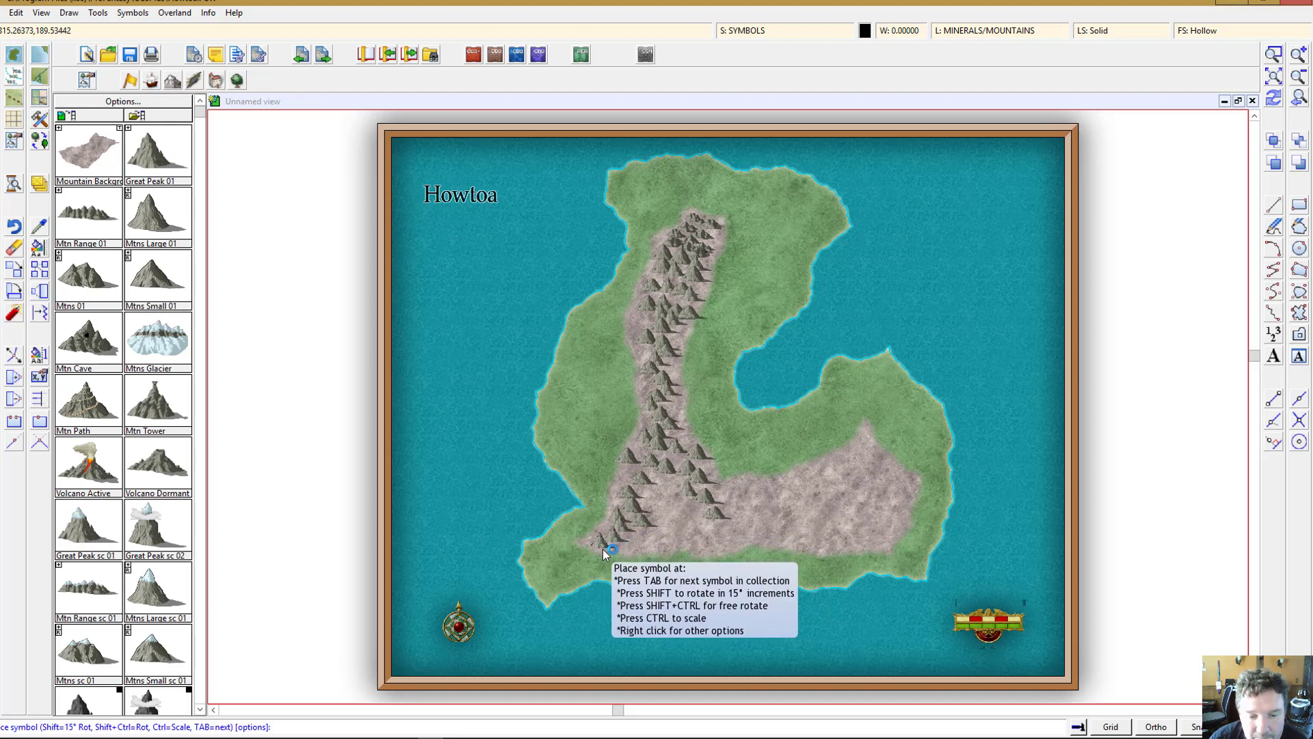
{"action": "left_click", "coordinate": [645, 549]}
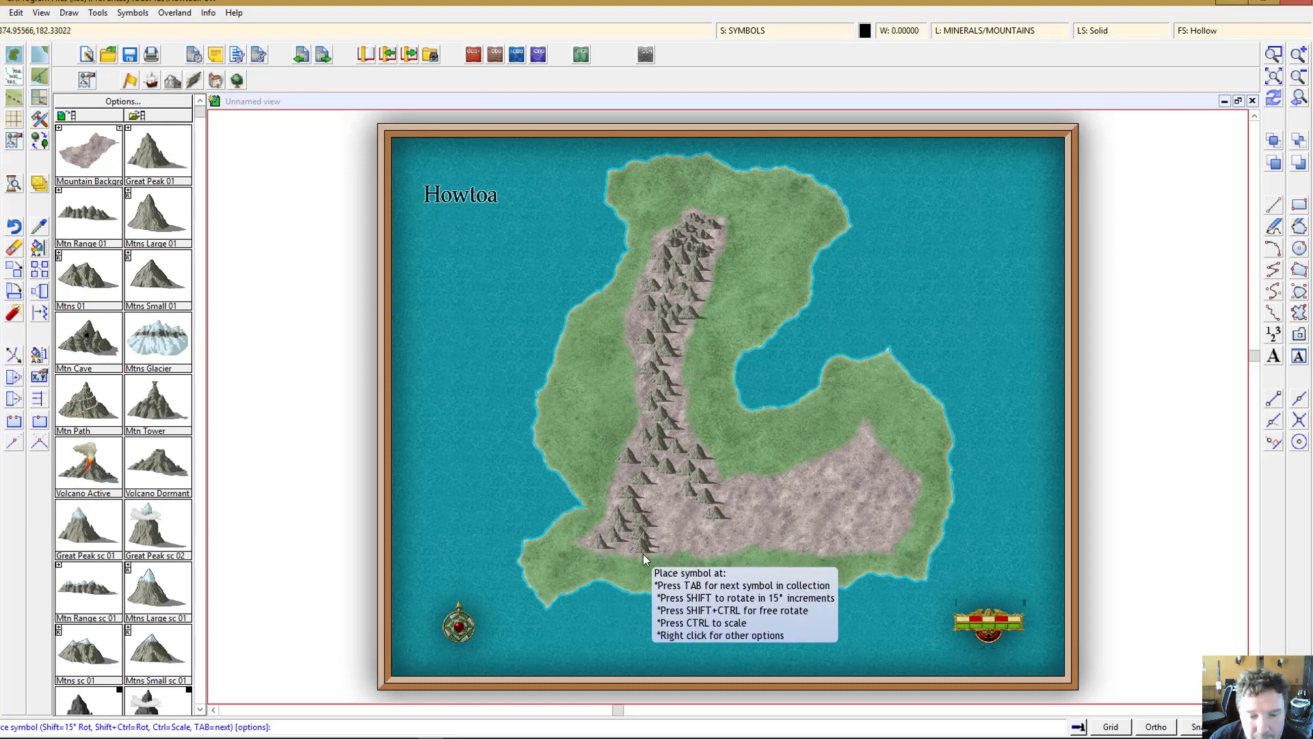
{"action": "left_click", "coordinate": [712, 541]}
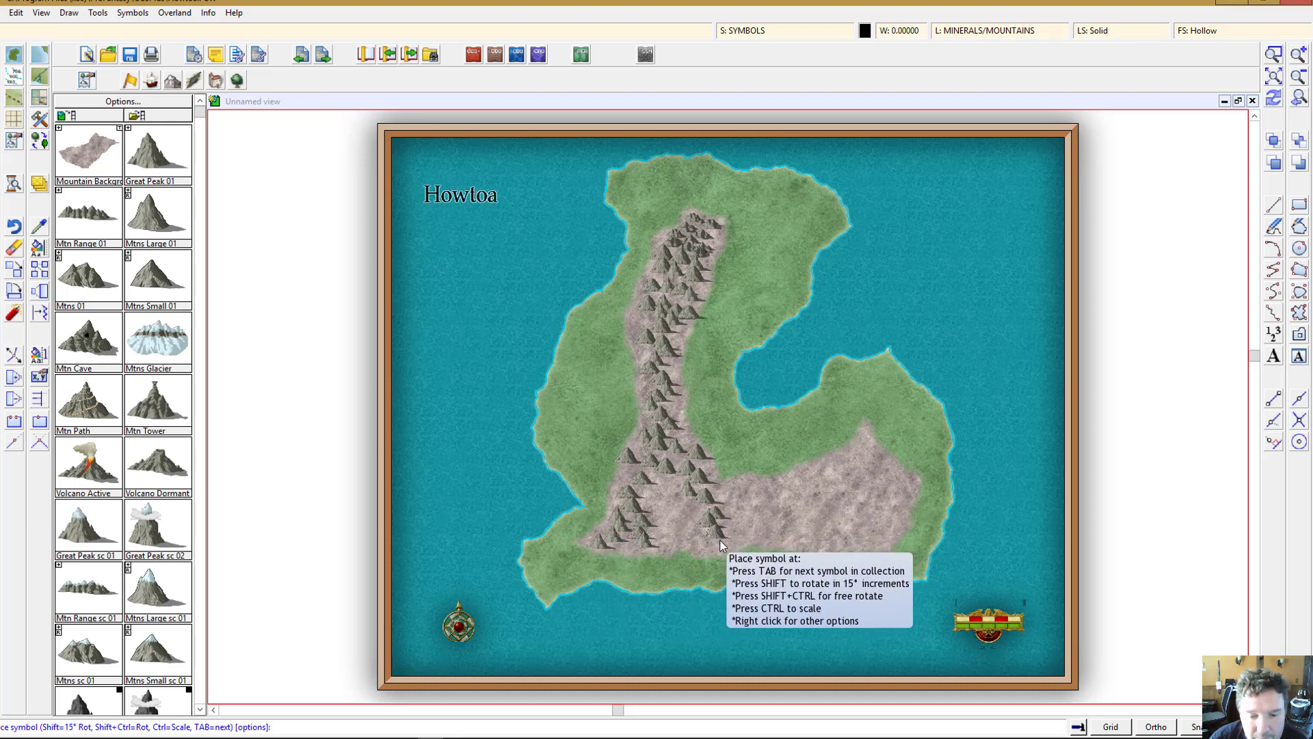
{"action": "left_click", "coordinate": [729, 546]}
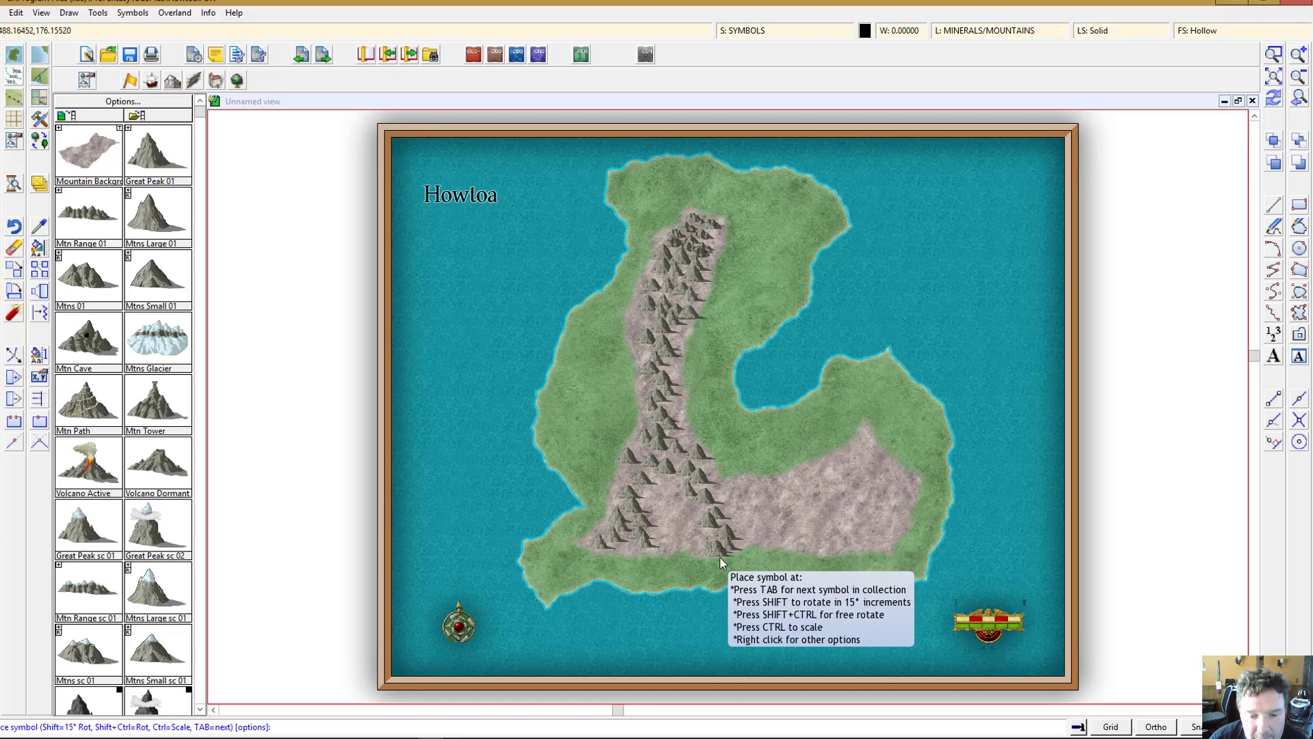
{"action": "left_click", "coordinate": [671, 552]}
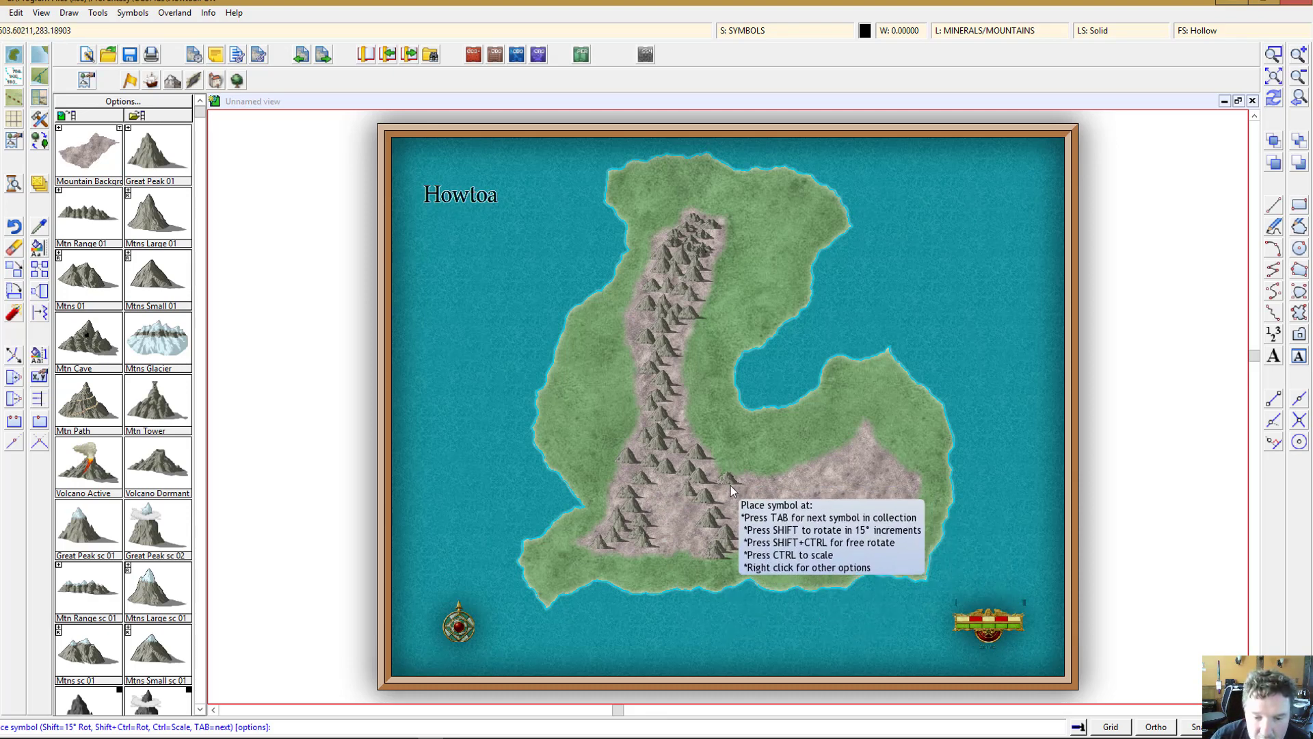
Step: Place small mountain symbols across the eastern arm of the mountain background
{"action": "left_click", "coordinate": [863, 437]}
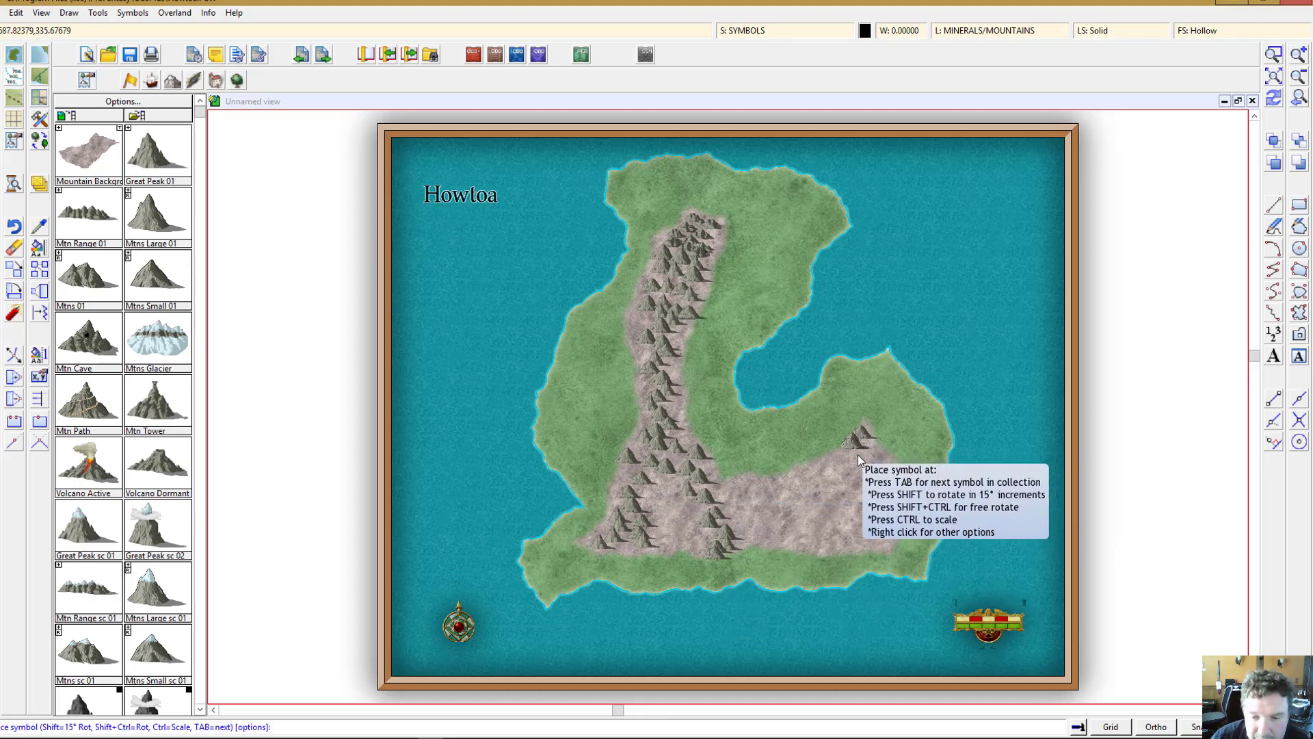
{"action": "left_click", "coordinate": [854, 449]}
{"action": "left_click", "coordinate": [875, 457]}
{"action": "left_click", "coordinate": [844, 458]}
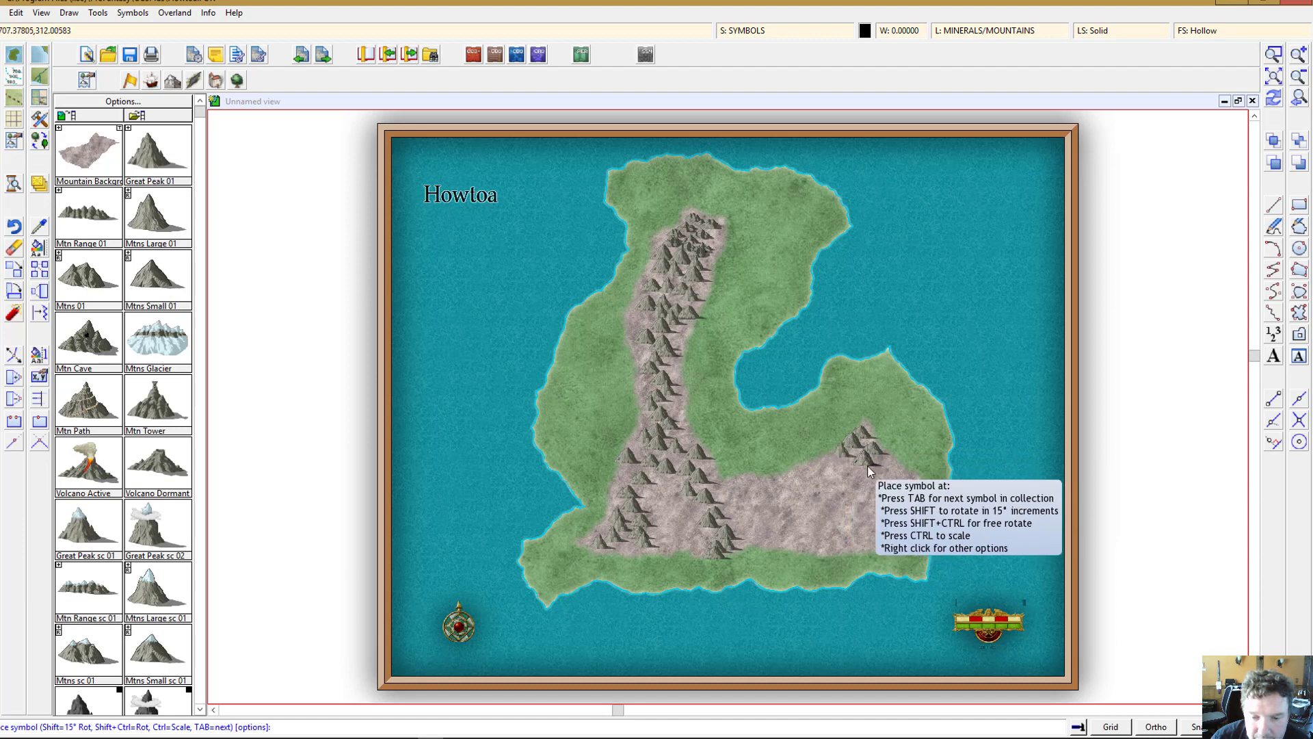
{"action": "left_click", "coordinate": [867, 465]}
{"action": "left_click", "coordinate": [891, 467]}
{"action": "left_click", "coordinate": [836, 464]}
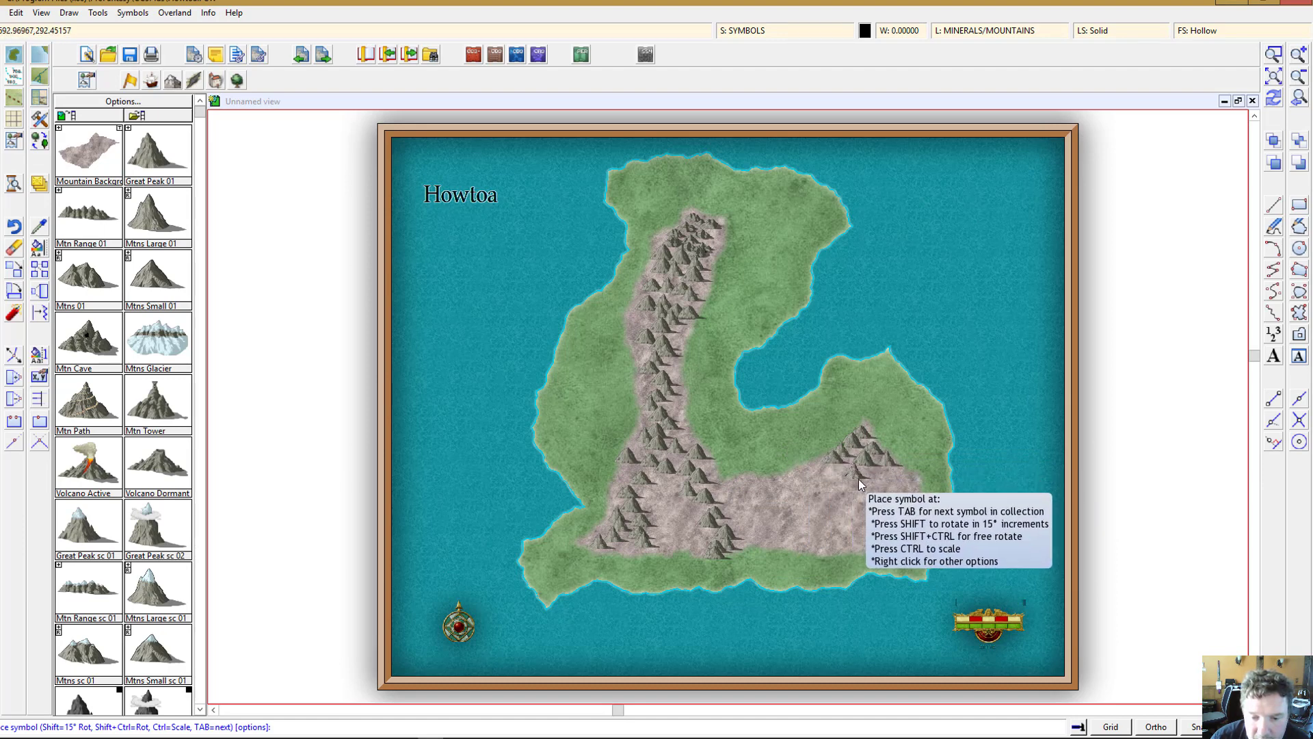
{"action": "left_click", "coordinate": [859, 478]}
{"action": "left_click", "coordinate": [900, 479]}
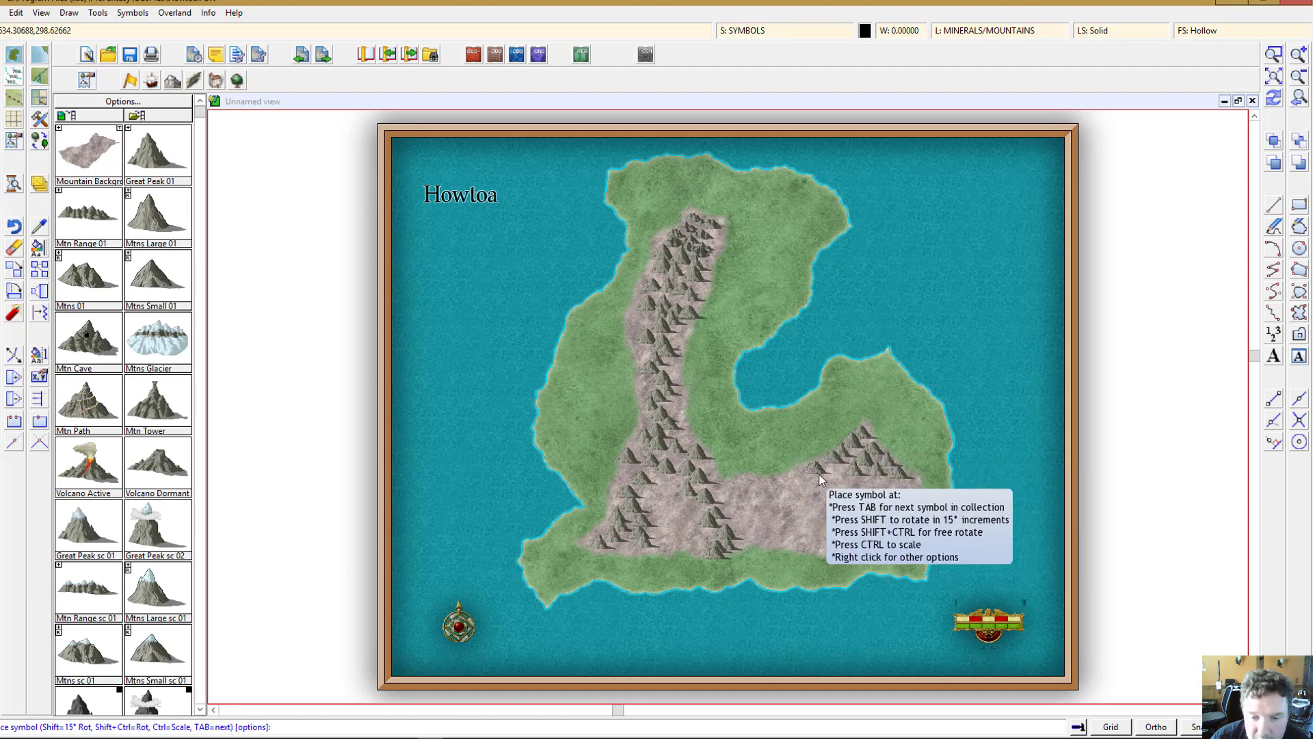
Step: Add a row of small mountain symbols along the lower middle of the mountain background
{"action": "left_click", "coordinate": [734, 485]}
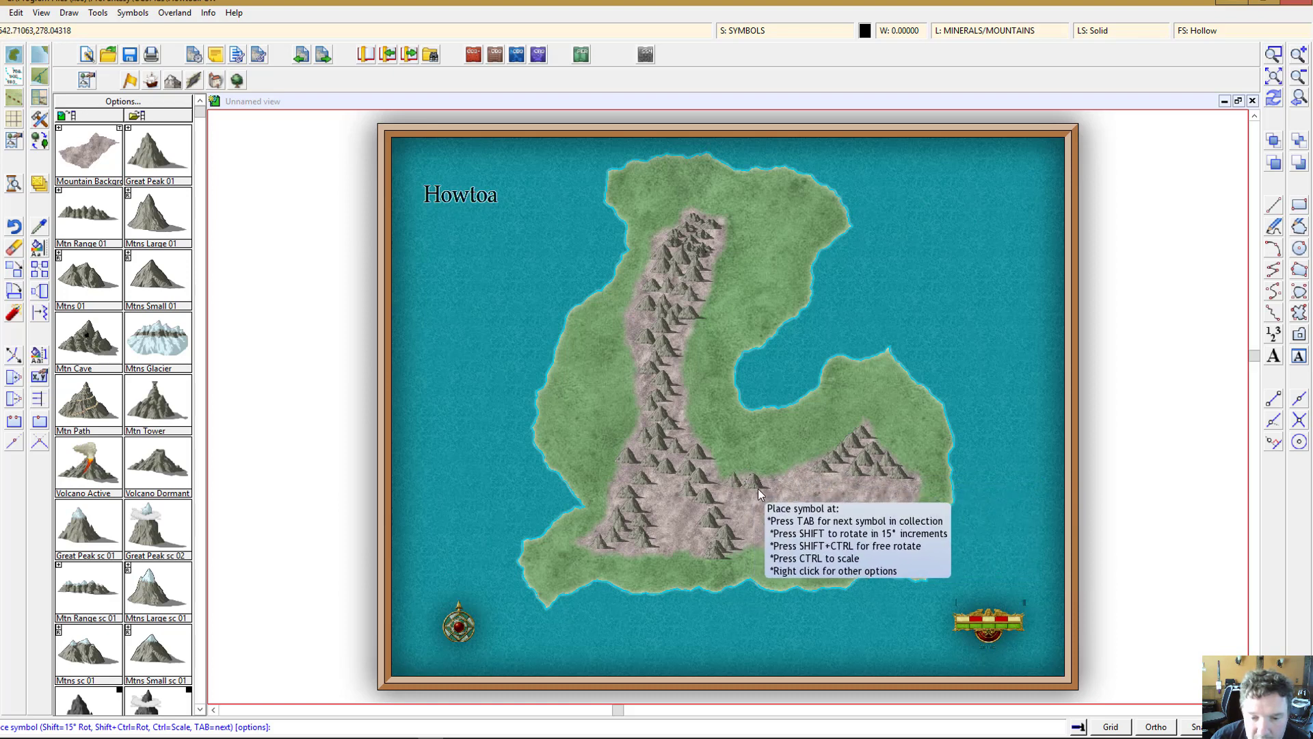
{"action": "left_click", "coordinate": [755, 486]}
{"action": "left_click", "coordinate": [785, 485]}
{"action": "left_click", "coordinate": [803, 484]}
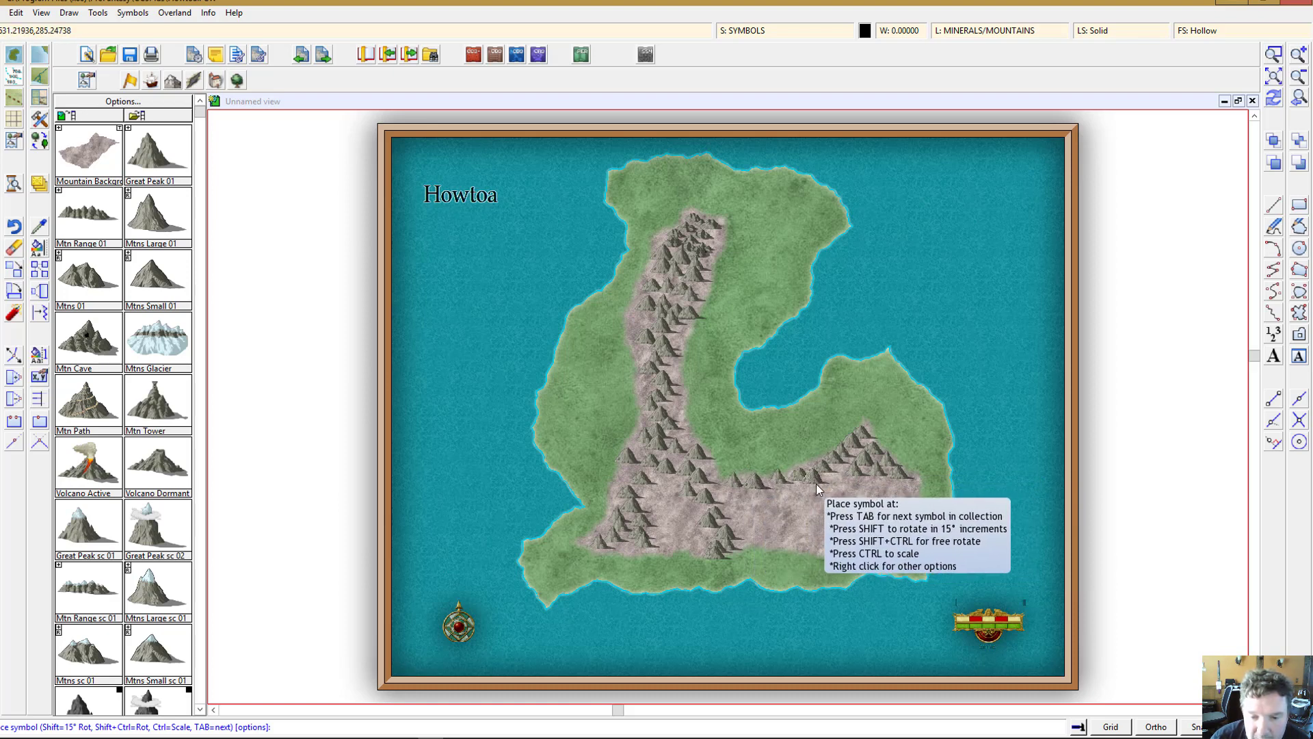
{"action": "left_click", "coordinate": [815, 483]}
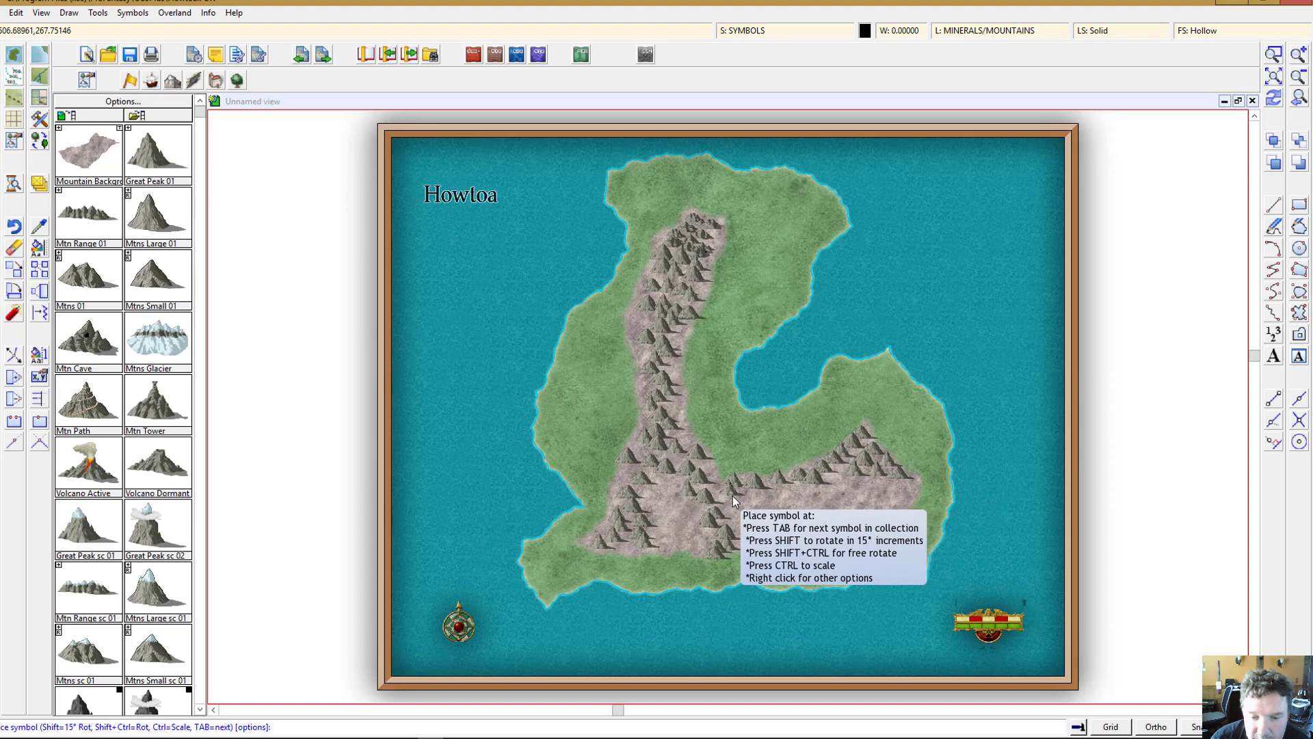
{"action": "left_click", "coordinate": [732, 495]}
{"action": "left_click", "coordinate": [748, 510]}
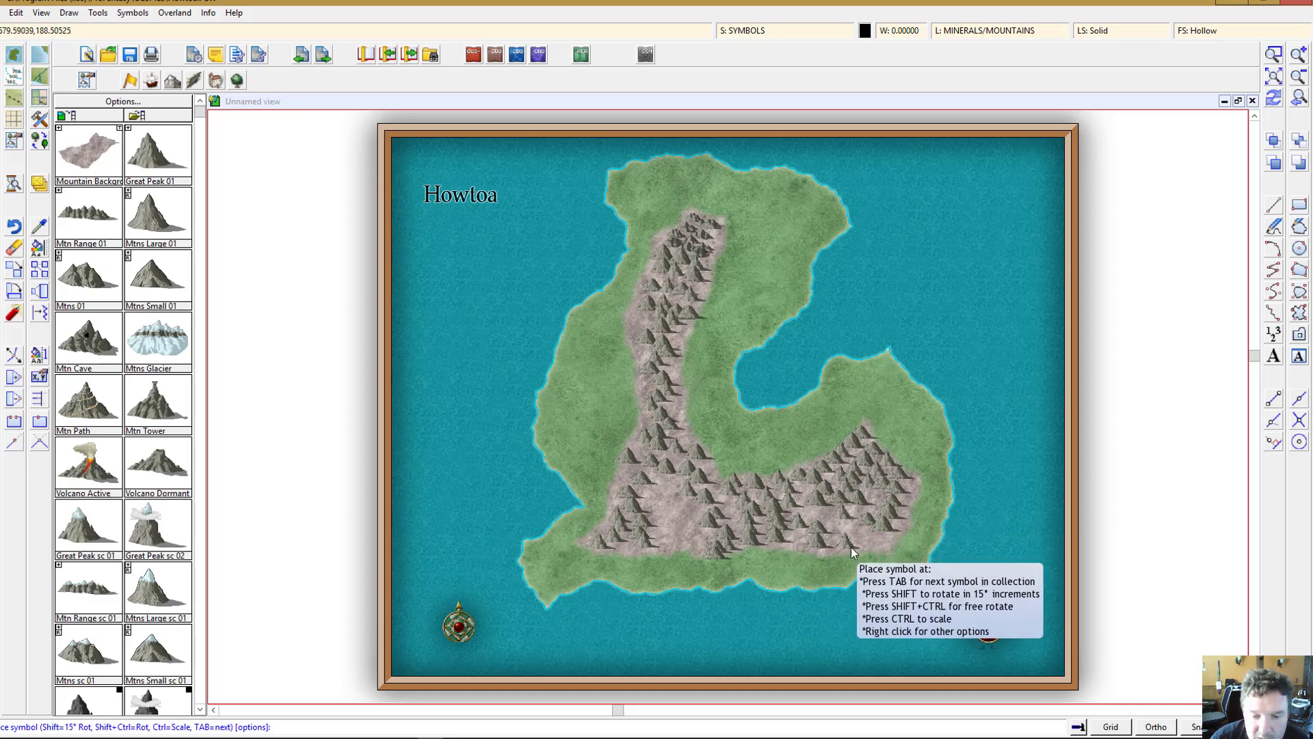
Step: Place an active volcano symbol in the lower part of the mountain spine and zoom in on it
{"action": "left_click", "coordinate": [152, 164]}
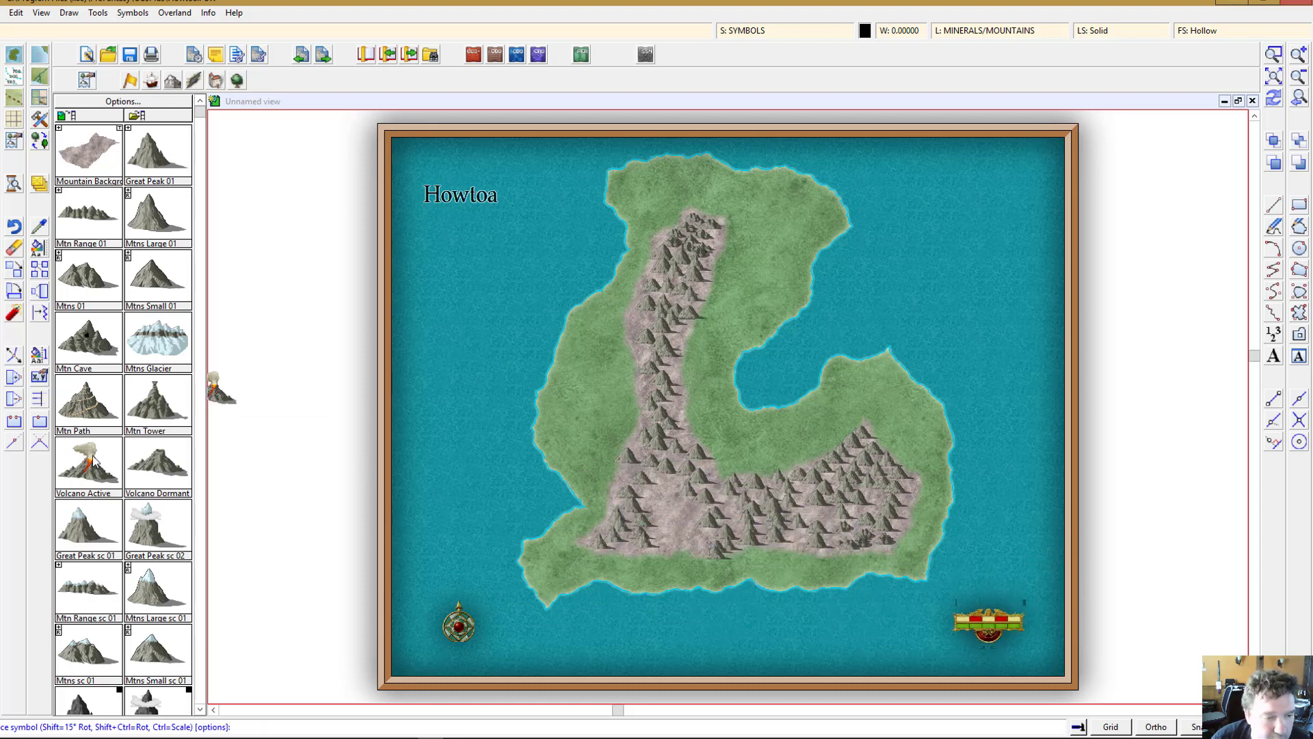
{"action": "left_click", "coordinate": [671, 507]}
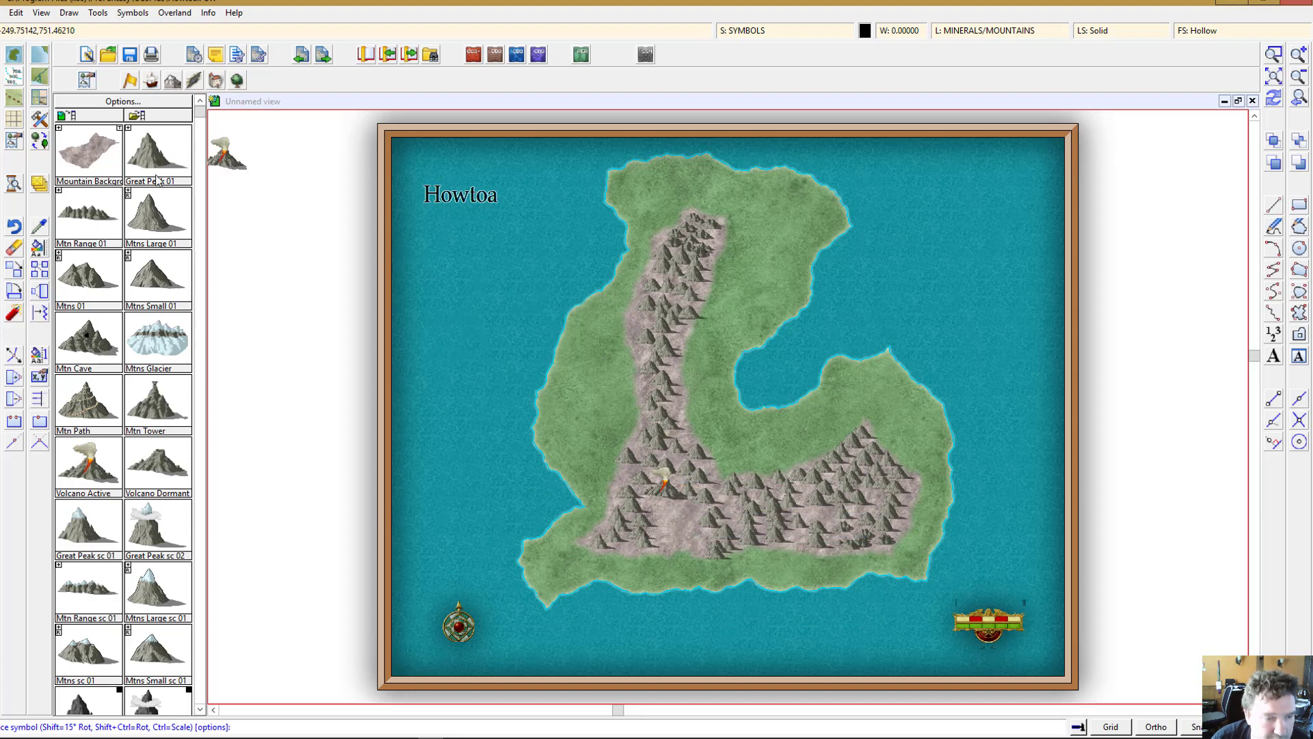
{"action": "left_click", "coordinate": [152, 214]}
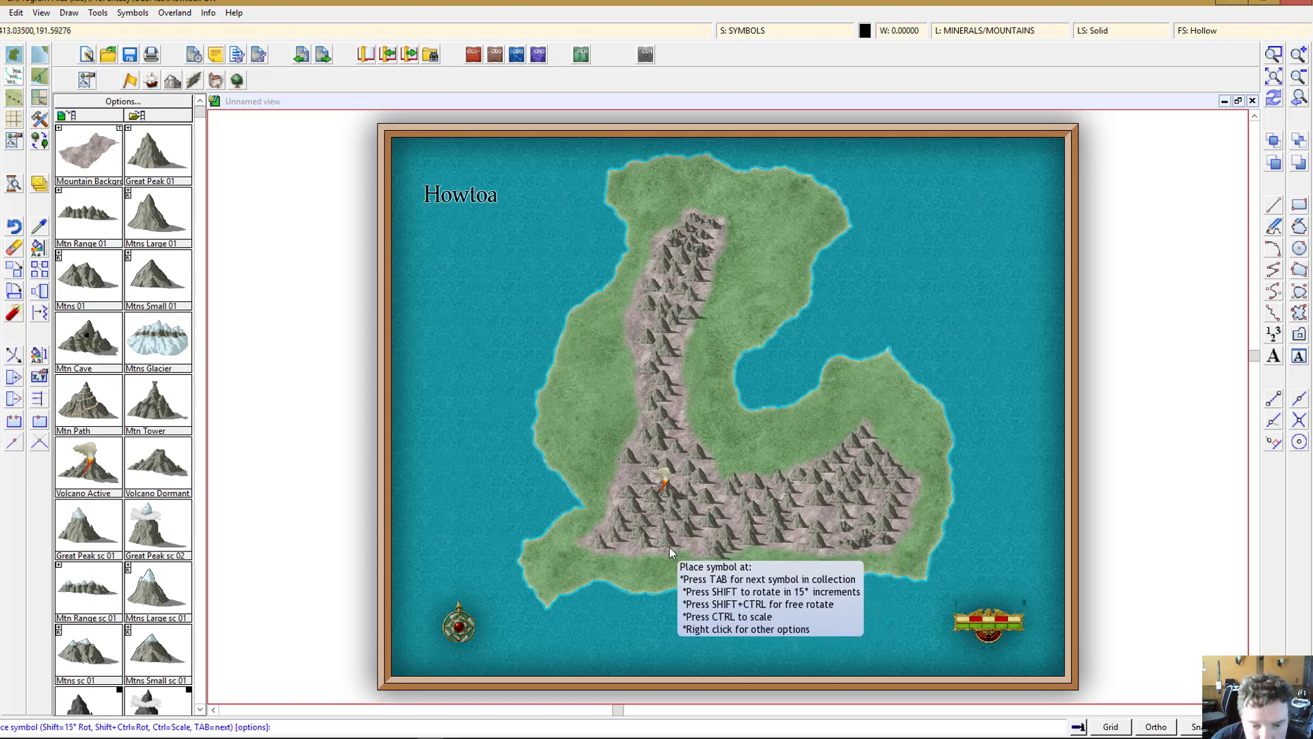
{"action": "left_click", "coordinate": [732, 536]}
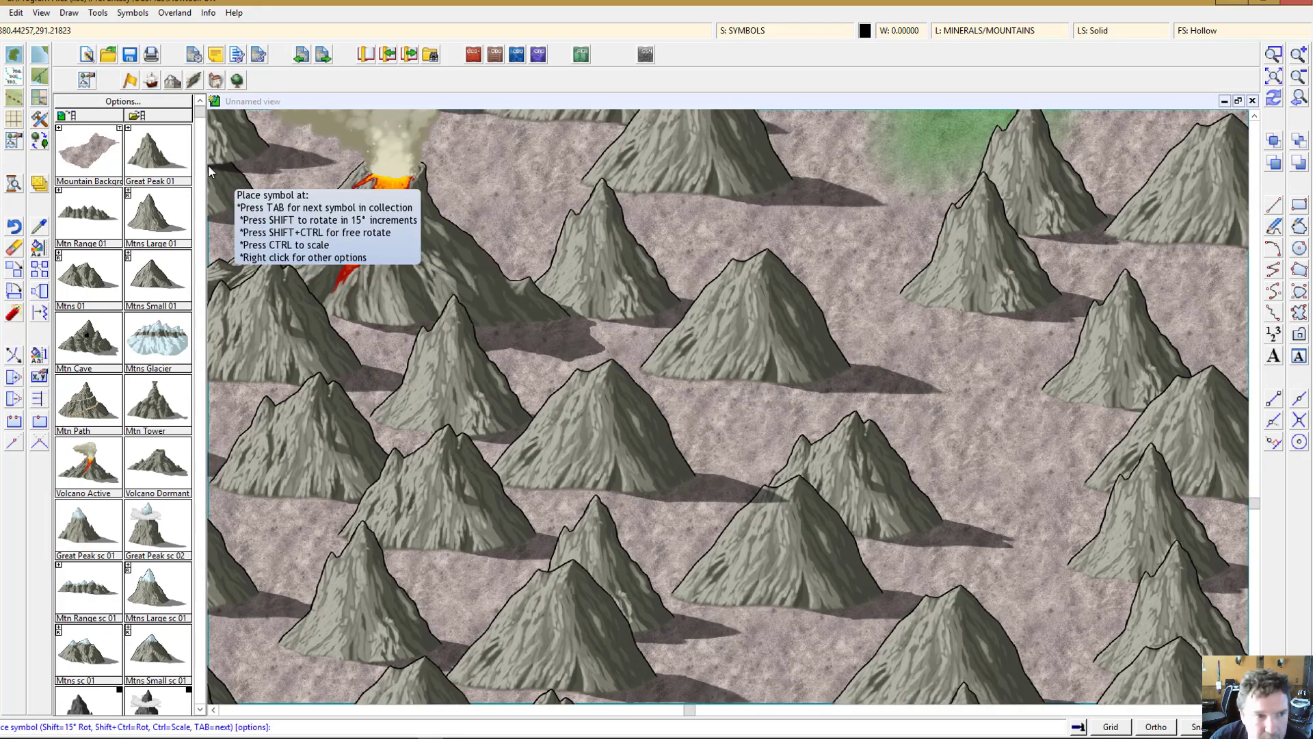
Step: Erase the mountain symbol in front of the volcano and zoom out to the whole map
{"action": "left_click", "coordinate": [13, 250]}
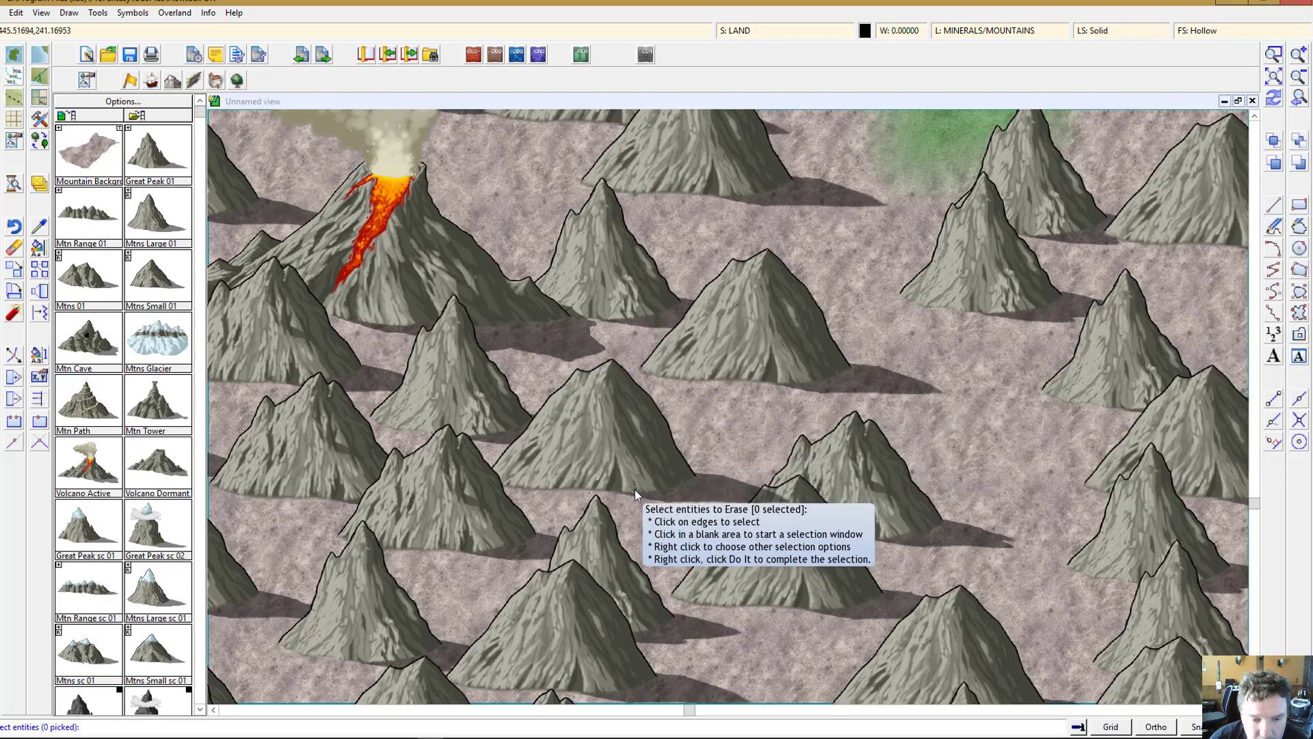
{"action": "left_click", "coordinate": [656, 495]}
{"action": "left_click", "coordinate": [651, 493]}
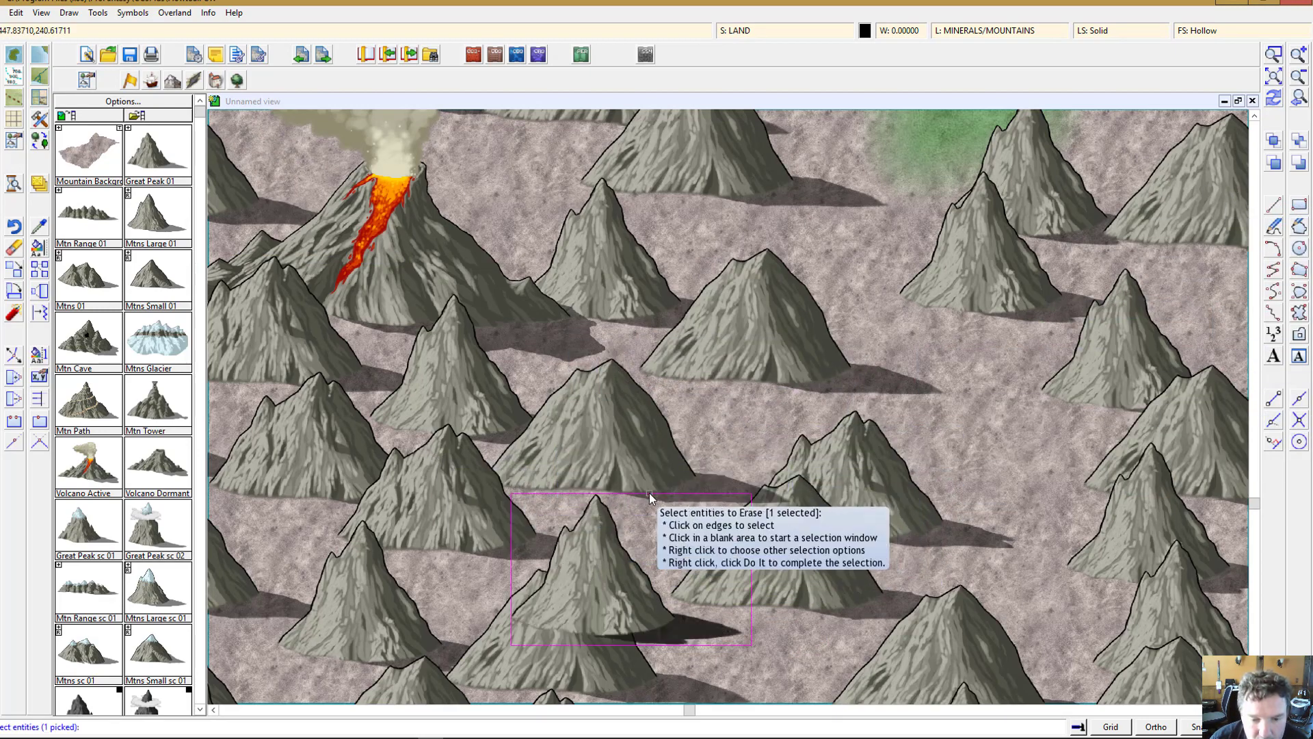
{"action": "right_click", "coordinate": [687, 455]}
{"action": "left_click", "coordinate": [683, 460]}
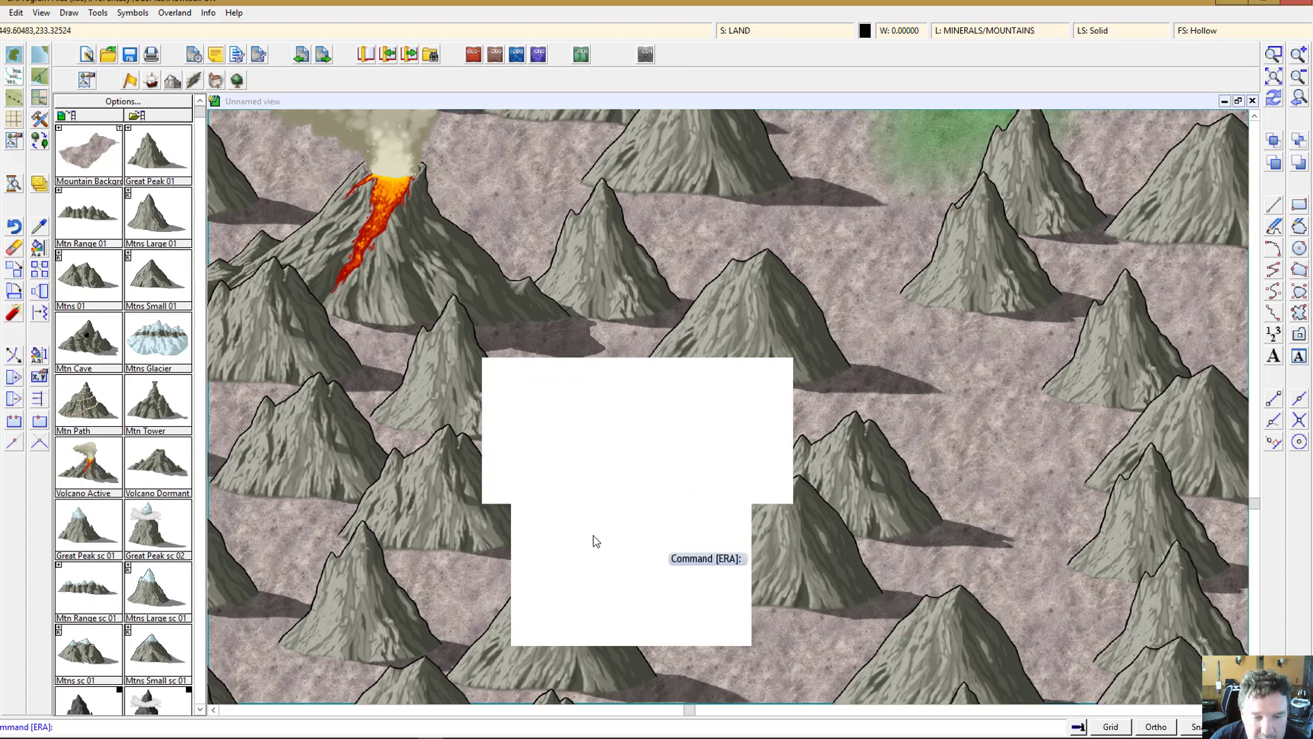
{"action": "left_click", "coordinate": [1275, 78]}
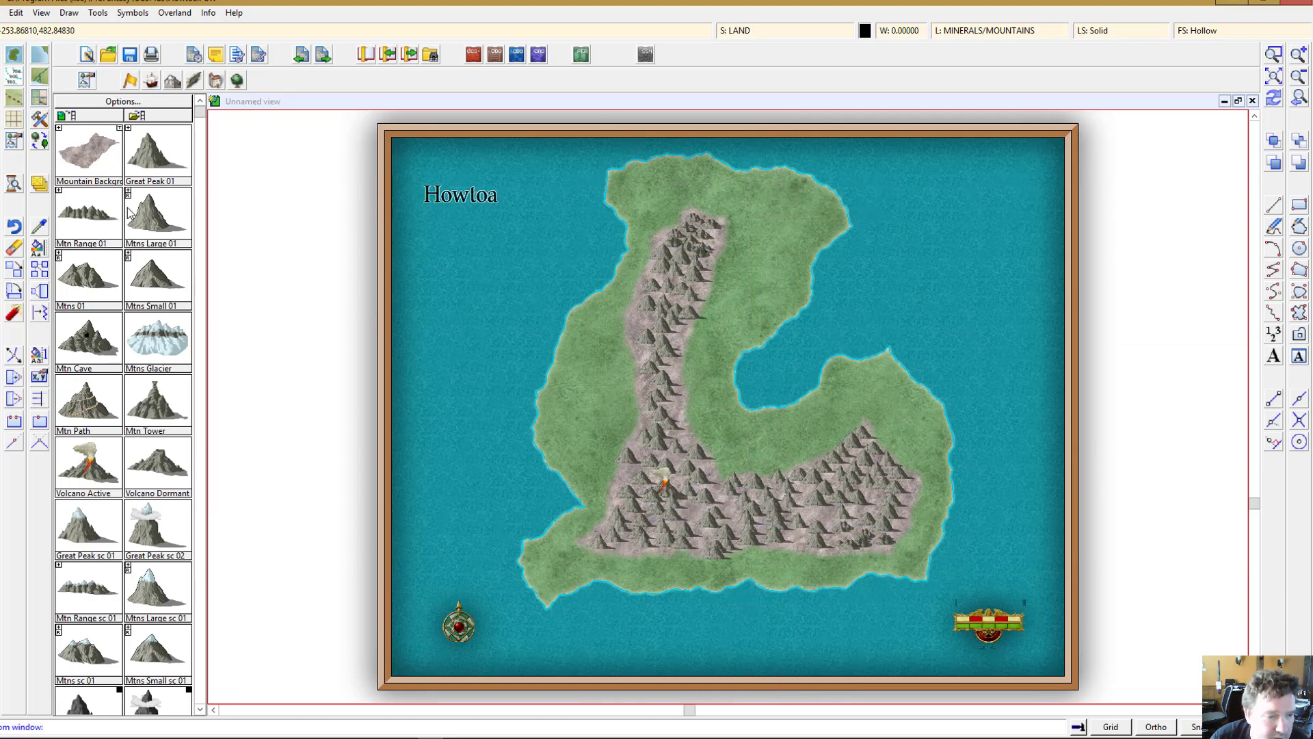
Step: Place green foothill symbols across the northeastern grassland beside the mountain spine
{"action": "scroll", "coordinate": [143, 592], "scroll_direction": "down", "scroll_amount": 5}
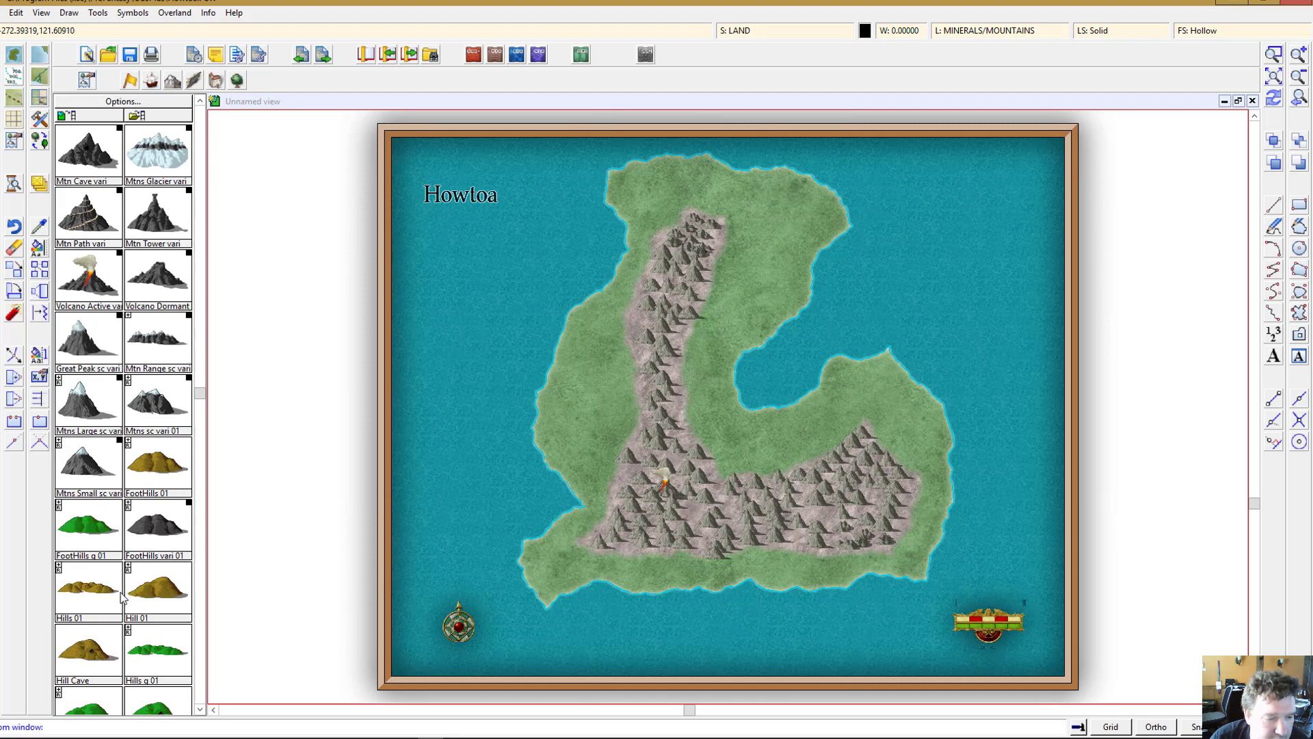
{"action": "scroll", "coordinate": [122, 595], "scroll_direction": "down", "scroll_amount": 2}
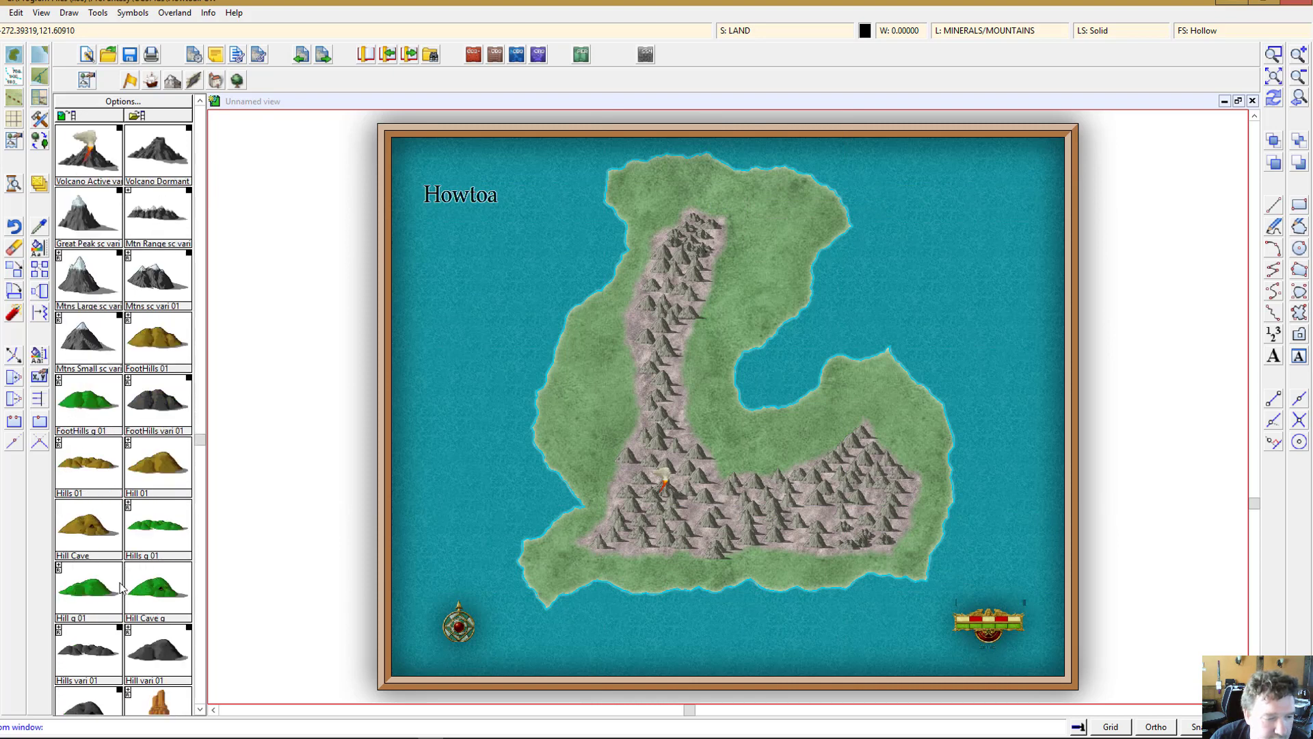
{"action": "left_click", "coordinate": [749, 194]}
{"action": "left_click", "coordinate": [765, 208]}
{"action": "left_click", "coordinate": [784, 222]}
{"action": "left_click", "coordinate": [773, 229]}
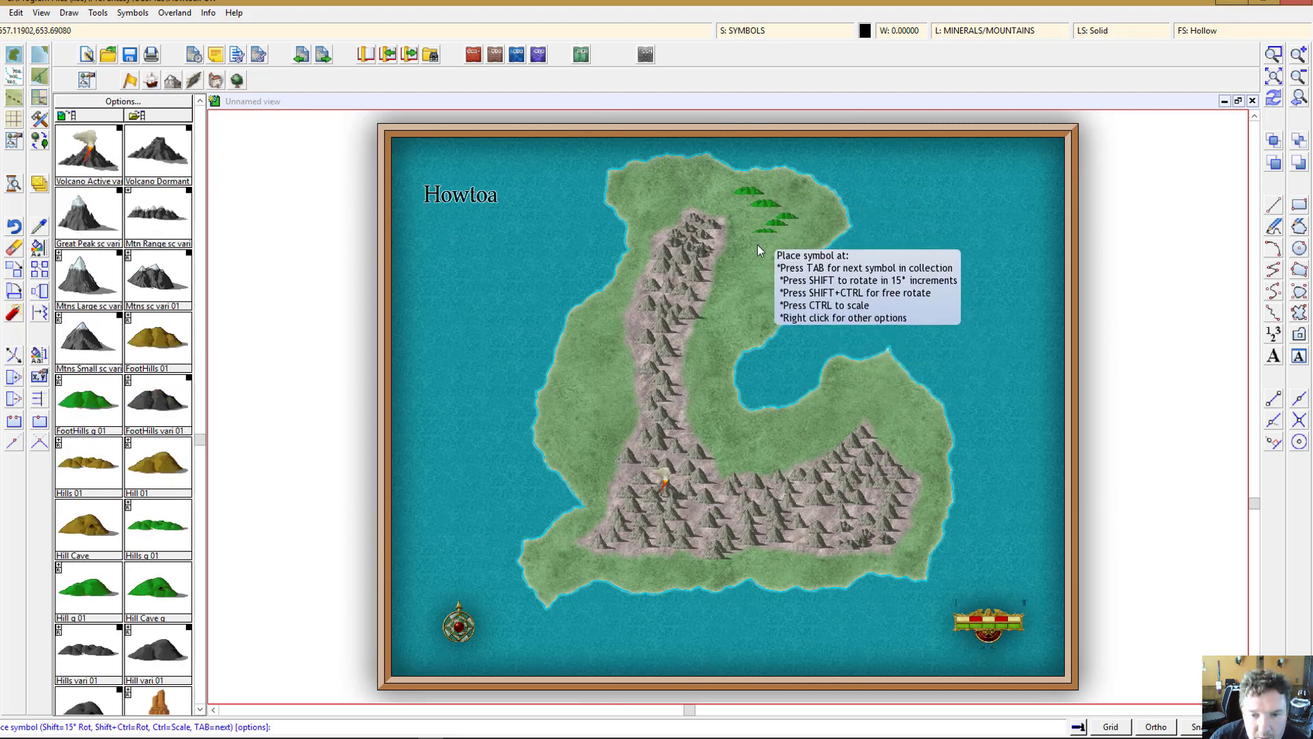
{"action": "left_click", "coordinate": [749, 254]}
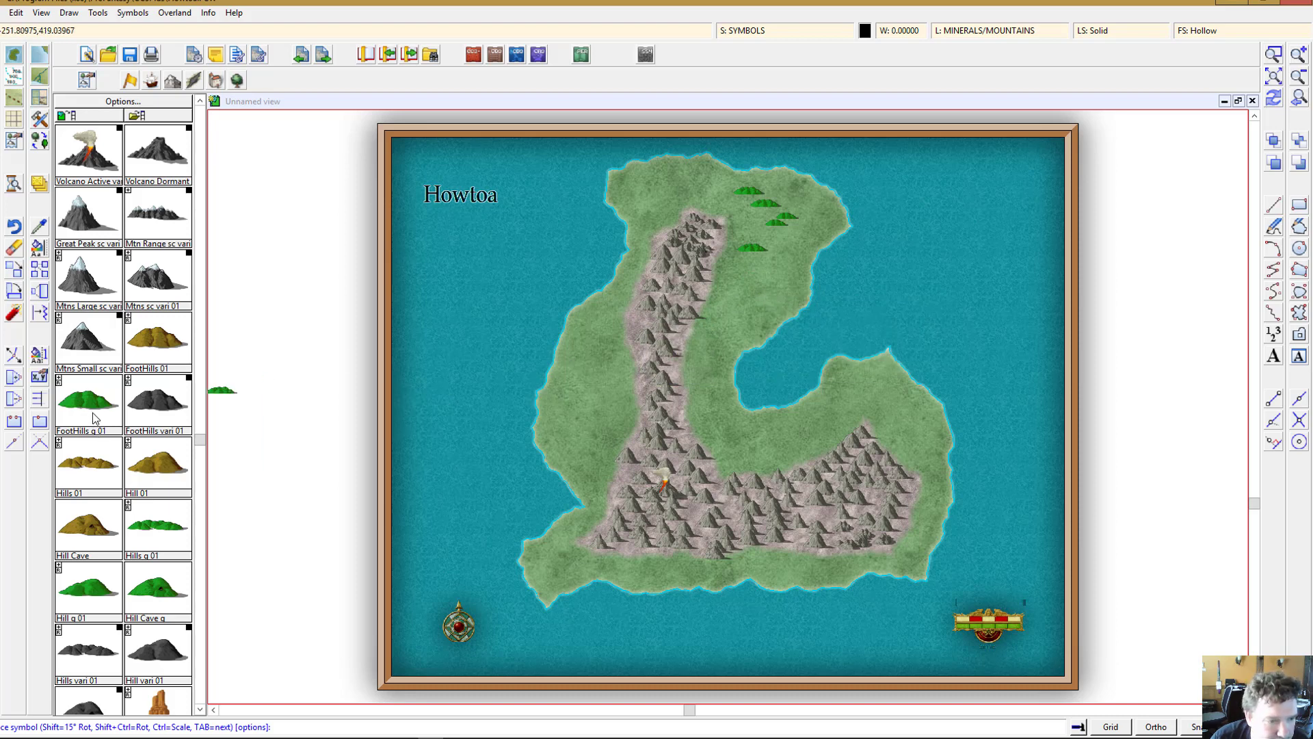
{"action": "left_click", "coordinate": [762, 265]}
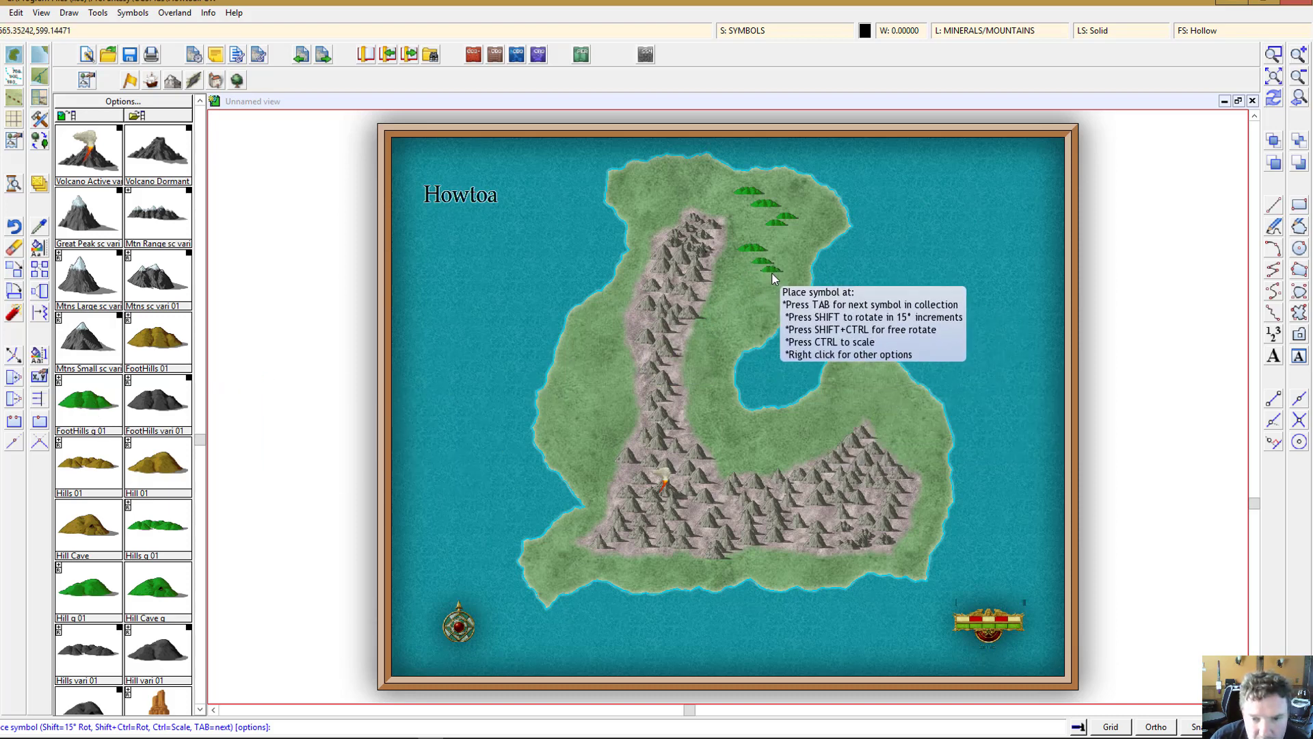
{"action": "left_click", "coordinate": [745, 279]}
{"action": "left_click", "coordinate": [761, 286]}
{"action": "left_click", "coordinate": [769, 294]}
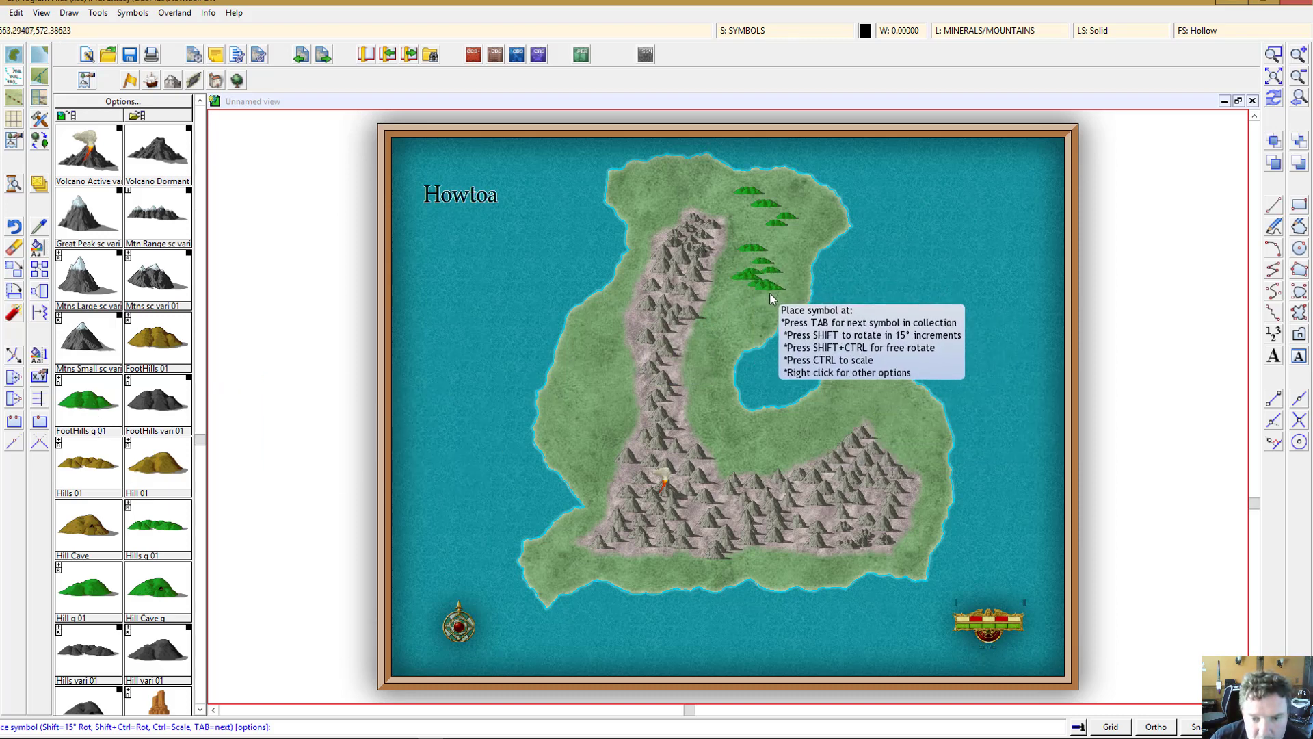
{"action": "left_click", "coordinate": [756, 303]}
Step: Add more green foothills along the northern coast and down the grassland east of the spine
{"action": "left_click", "coordinate": [692, 181]}
{"action": "left_click", "coordinate": [666, 196]}
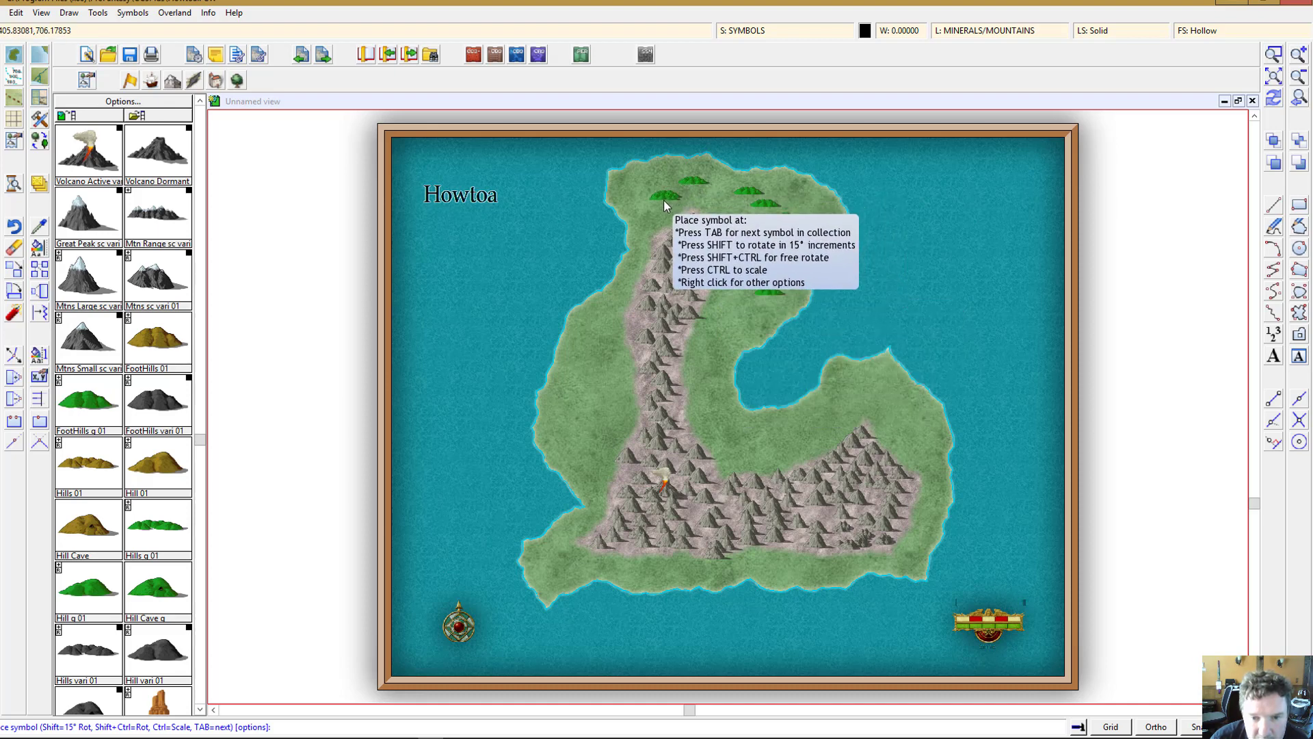
{"action": "left_click", "coordinate": [658, 211]}
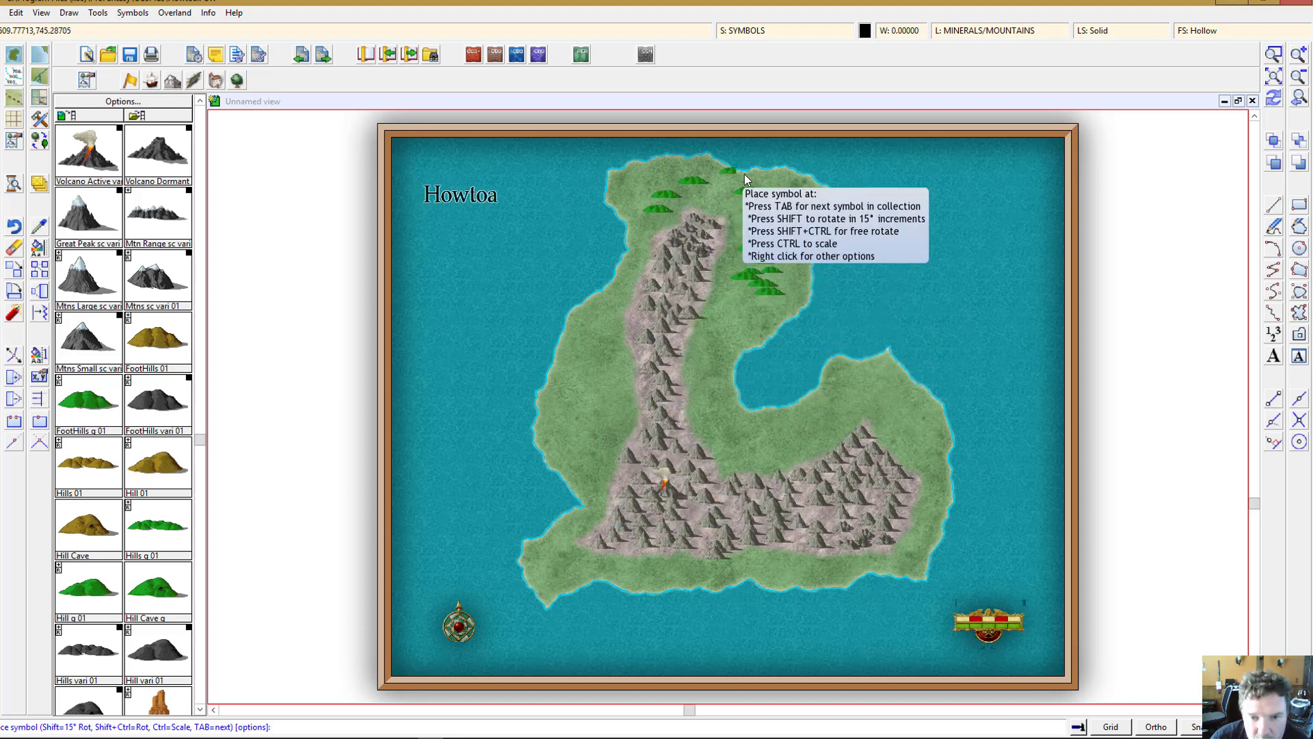
{"action": "left_click", "coordinate": [723, 315]}
{"action": "left_click", "coordinate": [714, 338]}
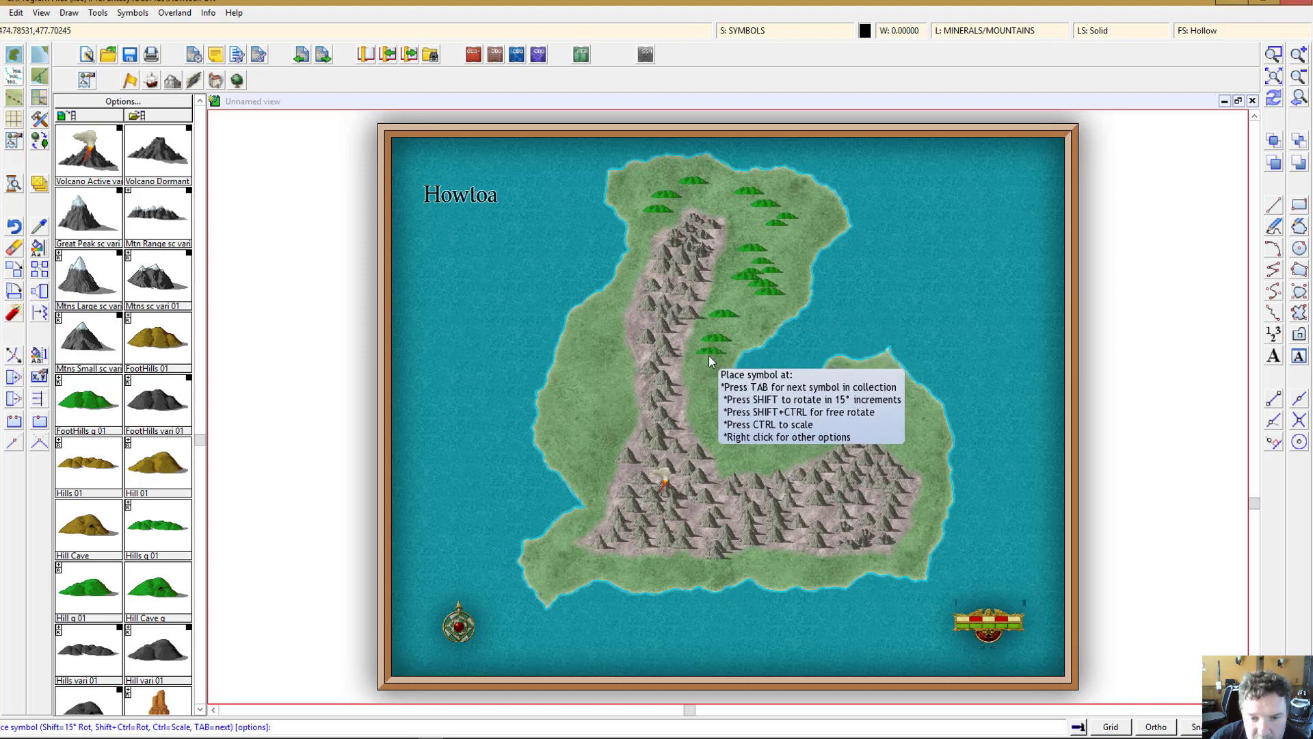
{"action": "left_click", "coordinate": [708, 355]}
{"action": "left_click", "coordinate": [703, 380]}
Step: Measure the distance across the island from the western coast to the eastern coast
{"action": "scroll", "coordinate": [116, 586], "scroll_direction": "down", "scroll_amount": 3}
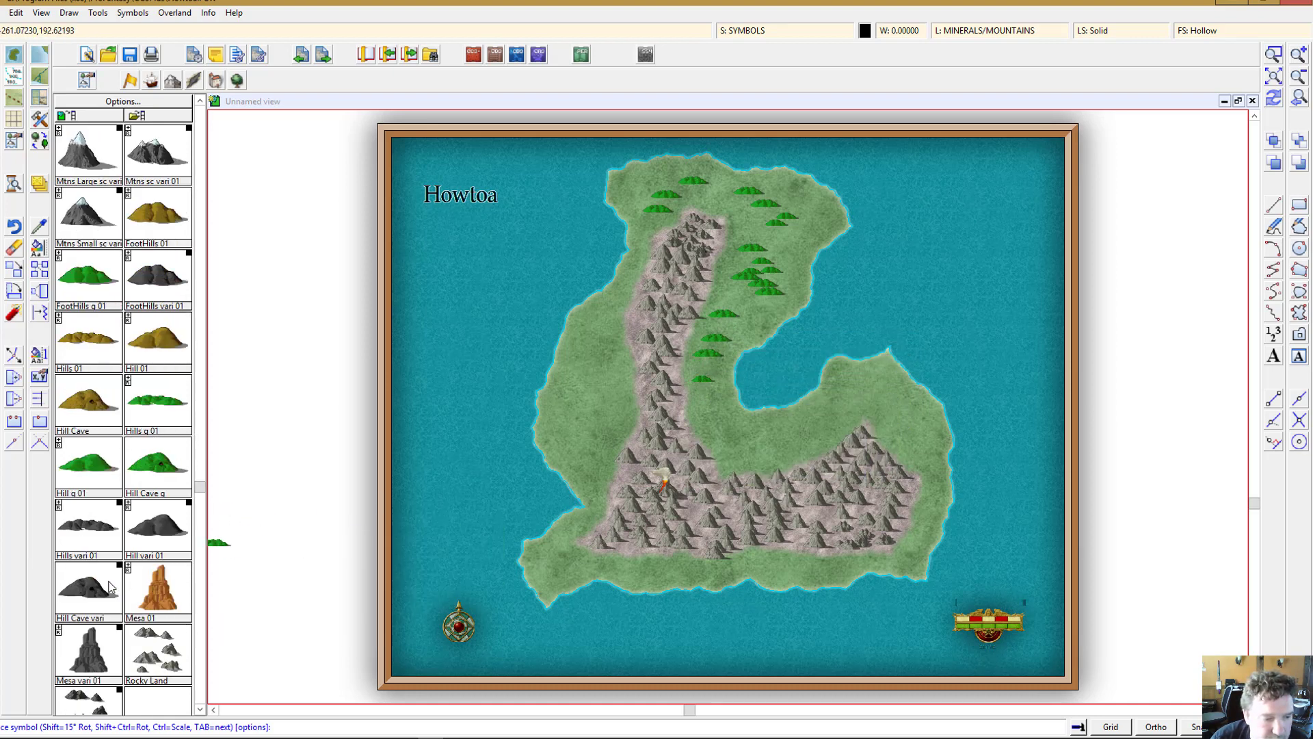
{"action": "scroll", "coordinate": [125, 579], "scroll_direction": "down", "scroll_amount": 3}
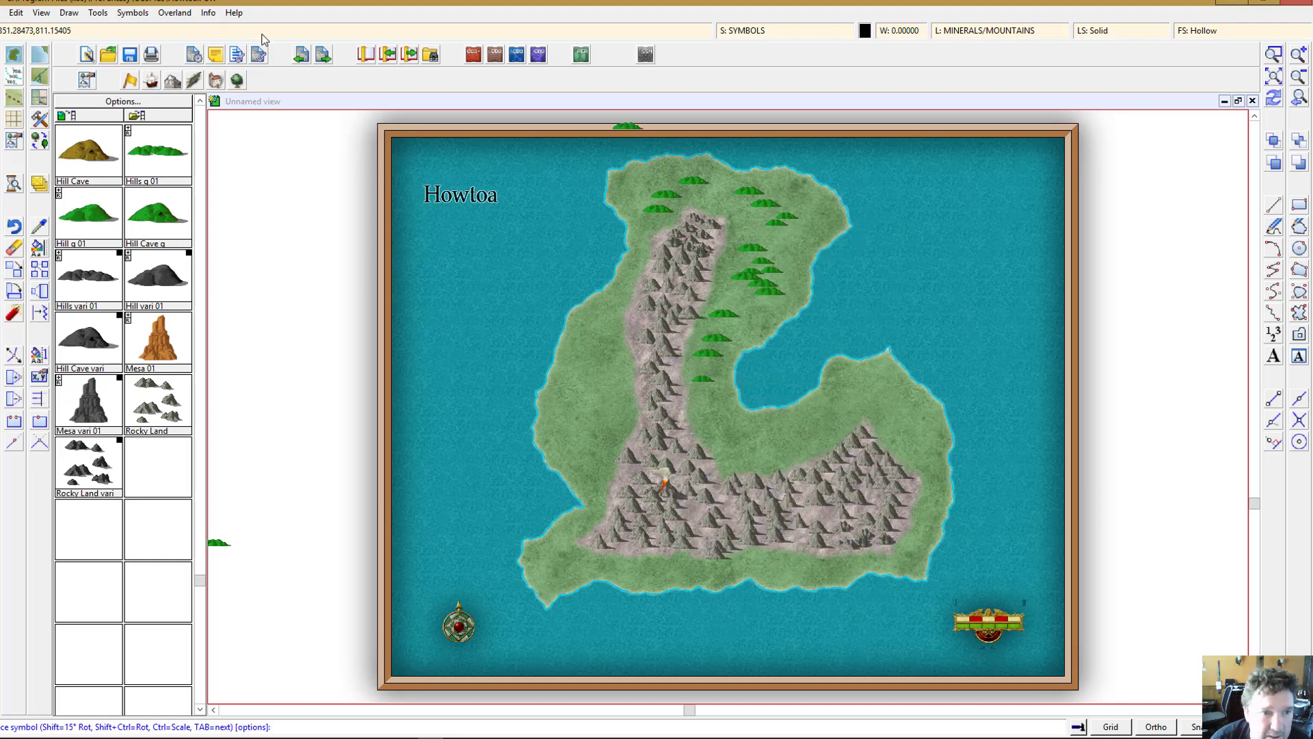
{"action": "left_click", "coordinate": [236, 108]}
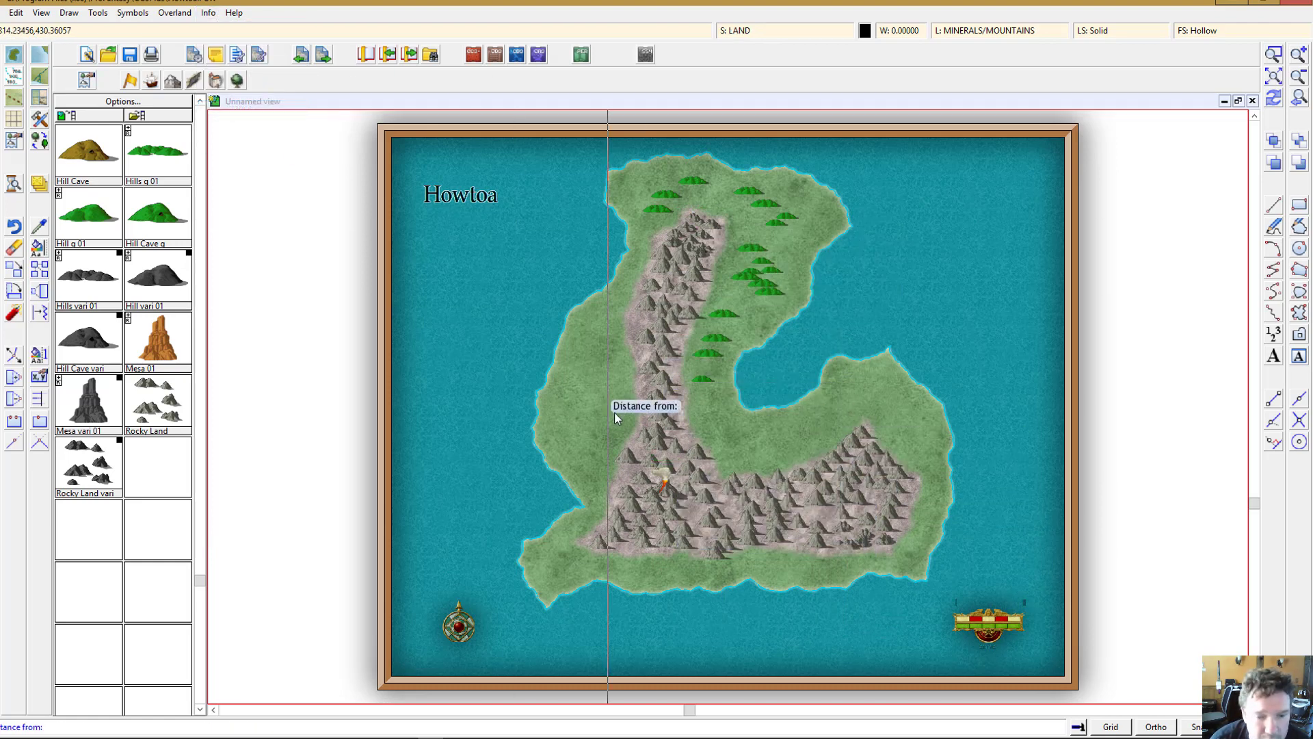
{"action": "left_click", "coordinate": [540, 429]}
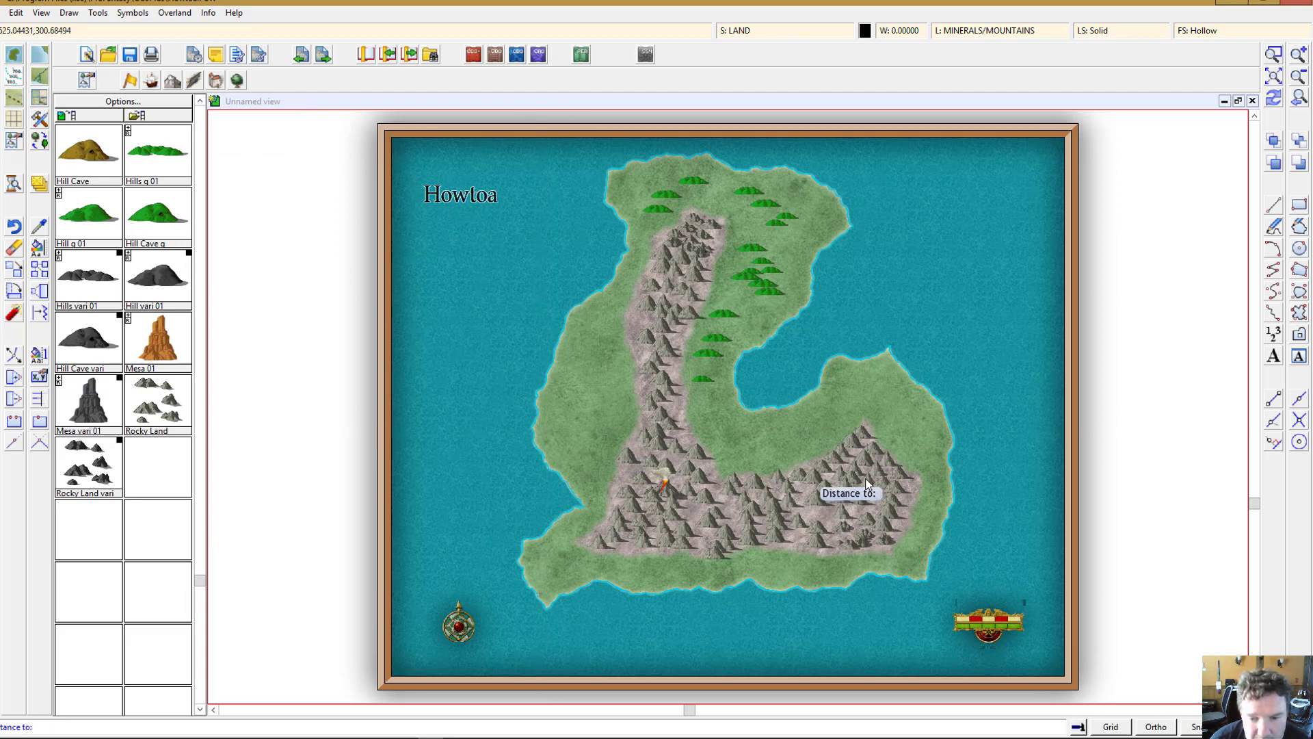
{"action": "left_click", "coordinate": [950, 448]}
{"action": "left_click", "coordinate": [683, 411]}
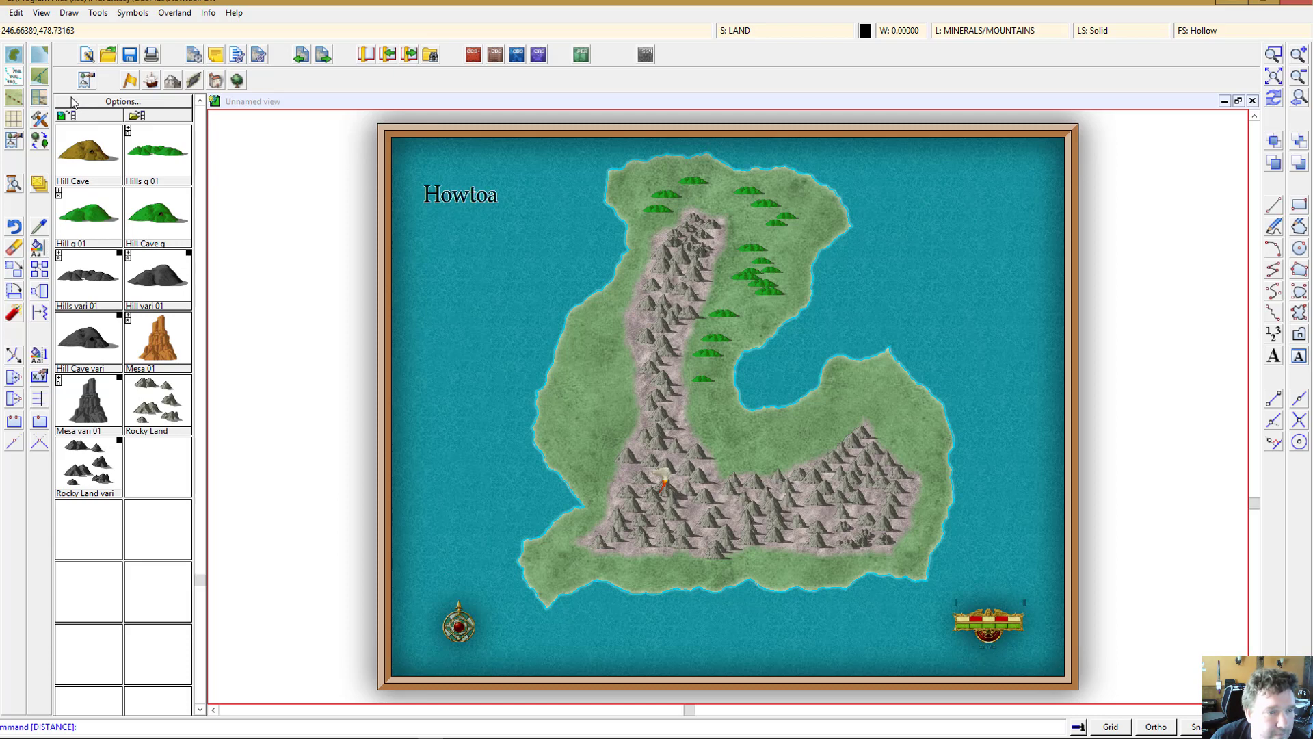
Step: Draw a meandering river path from the foot of the mountains eastward through the grassland toward the inlet
{"action": "left_click", "coordinate": [40, 77]}
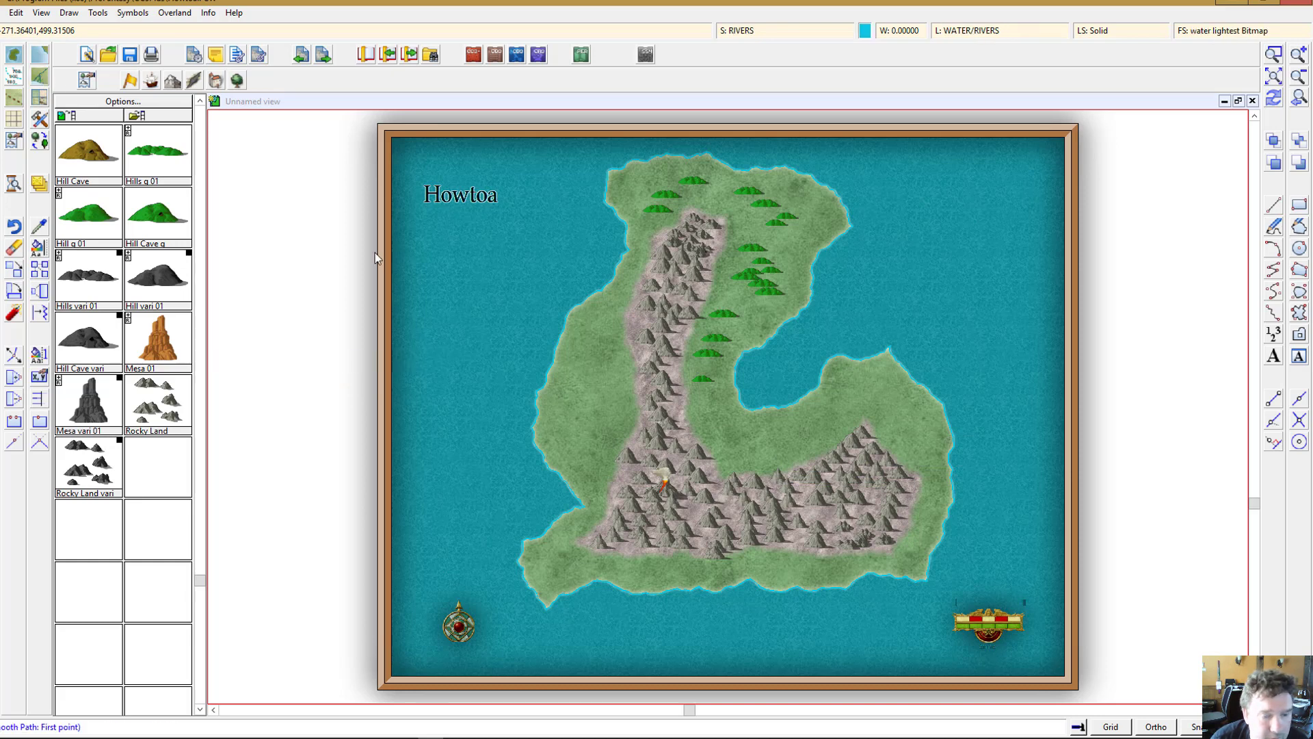
{"action": "left_click", "coordinate": [692, 427]}
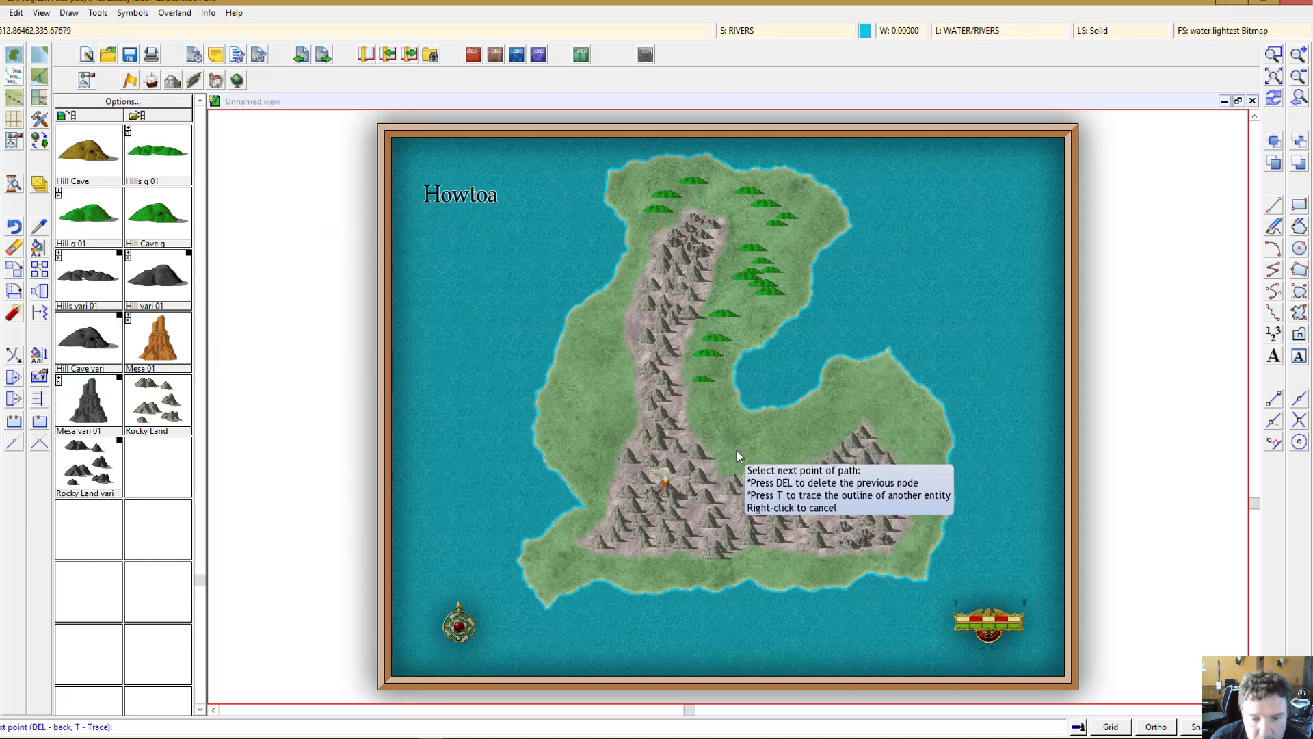
{"action": "left_click", "coordinate": [746, 459]}
{"action": "left_click", "coordinate": [752, 429]}
{"action": "left_click", "coordinate": [780, 442]}
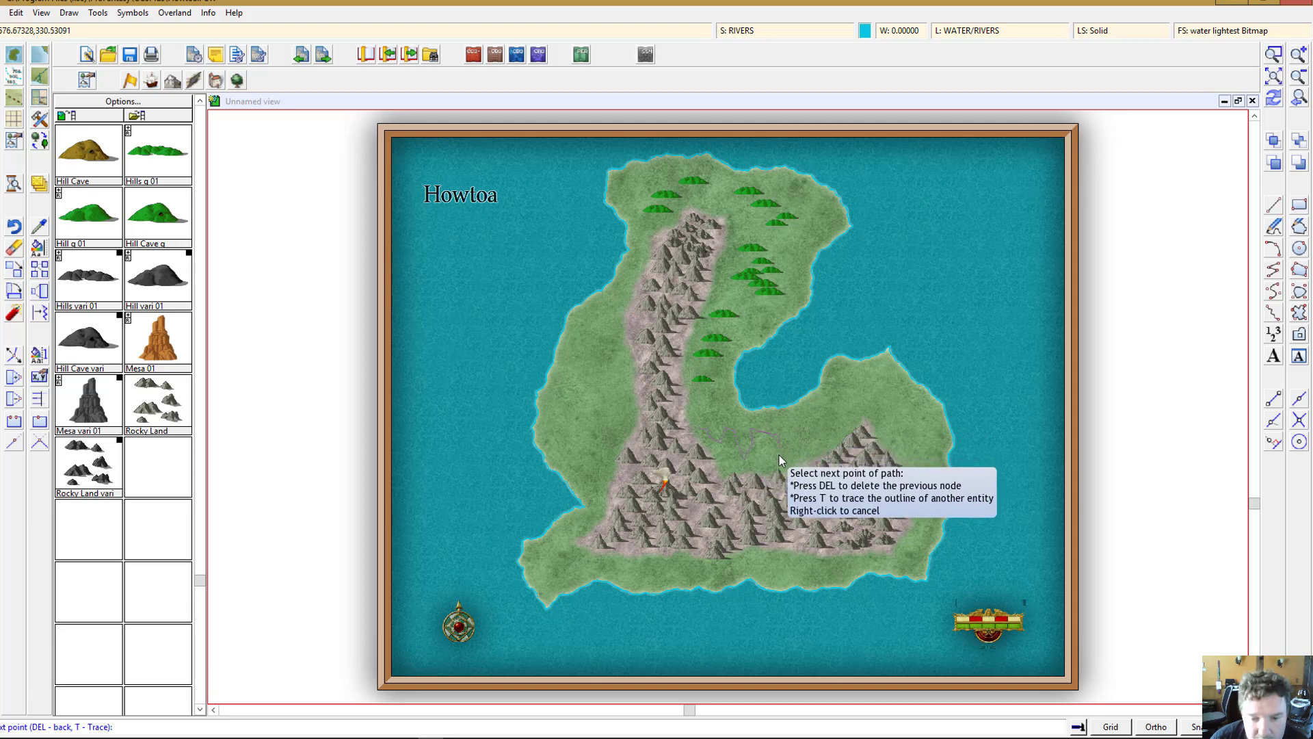
{"action": "left_click", "coordinate": [778, 454]}
{"action": "left_click", "coordinate": [785, 461]}
{"action": "left_click", "coordinate": [787, 422]}
{"action": "left_click", "coordinate": [802, 419]}
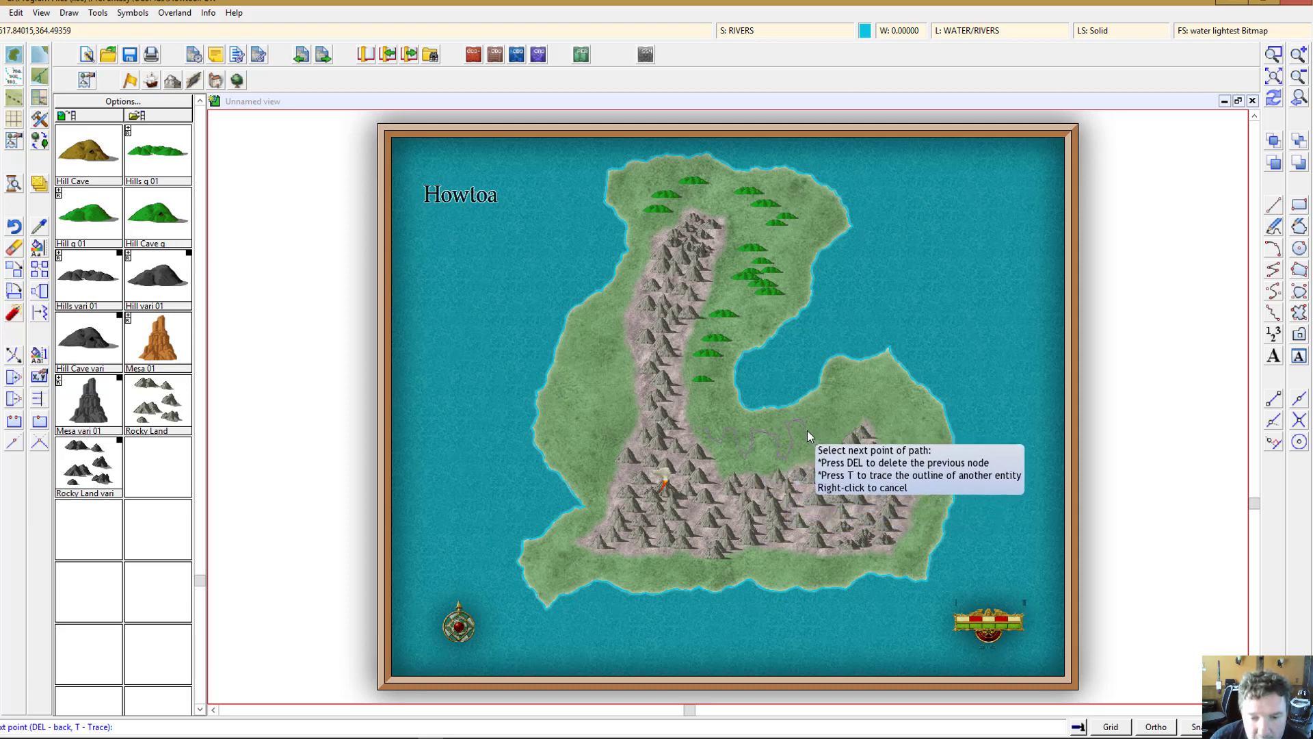
{"action": "left_click", "coordinate": [807, 445]}
{"action": "left_click", "coordinate": [812, 404]}
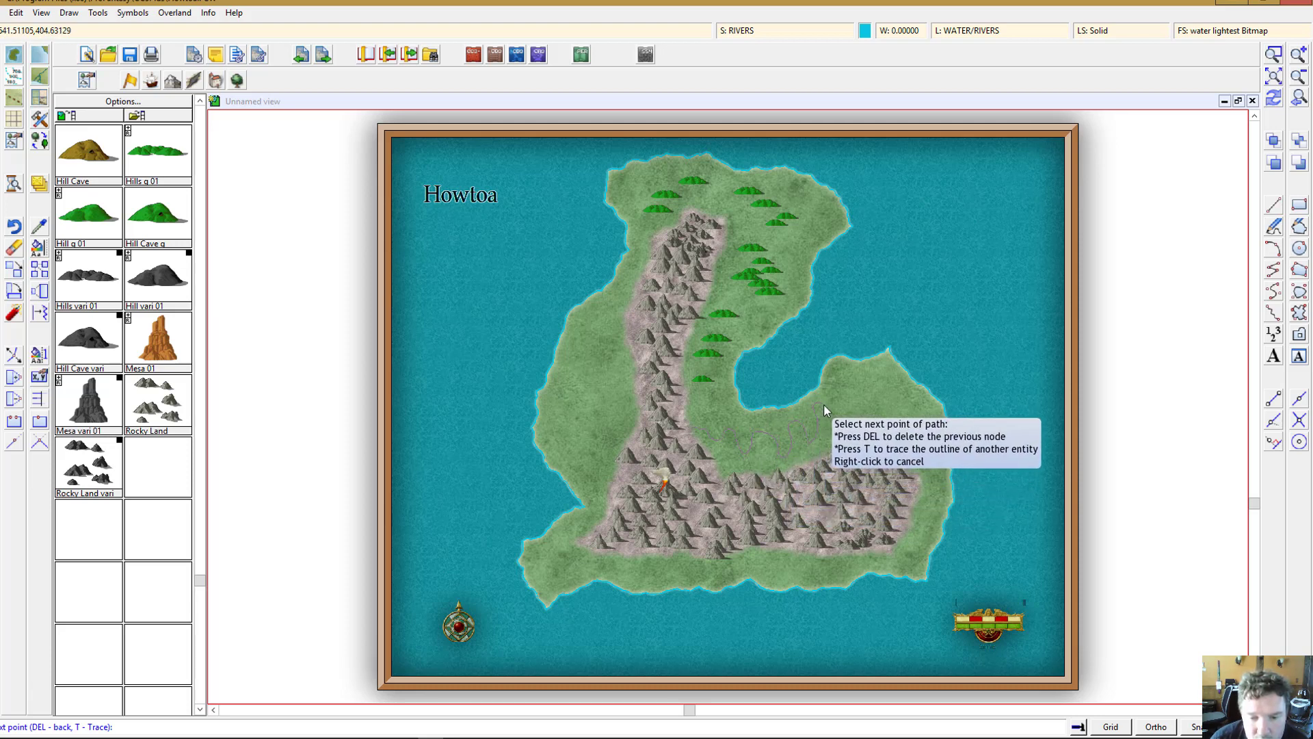
{"action": "left_click", "coordinate": [825, 401]}
{"action": "left_click", "coordinate": [835, 410]}
{"action": "left_click", "coordinate": [839, 378]}
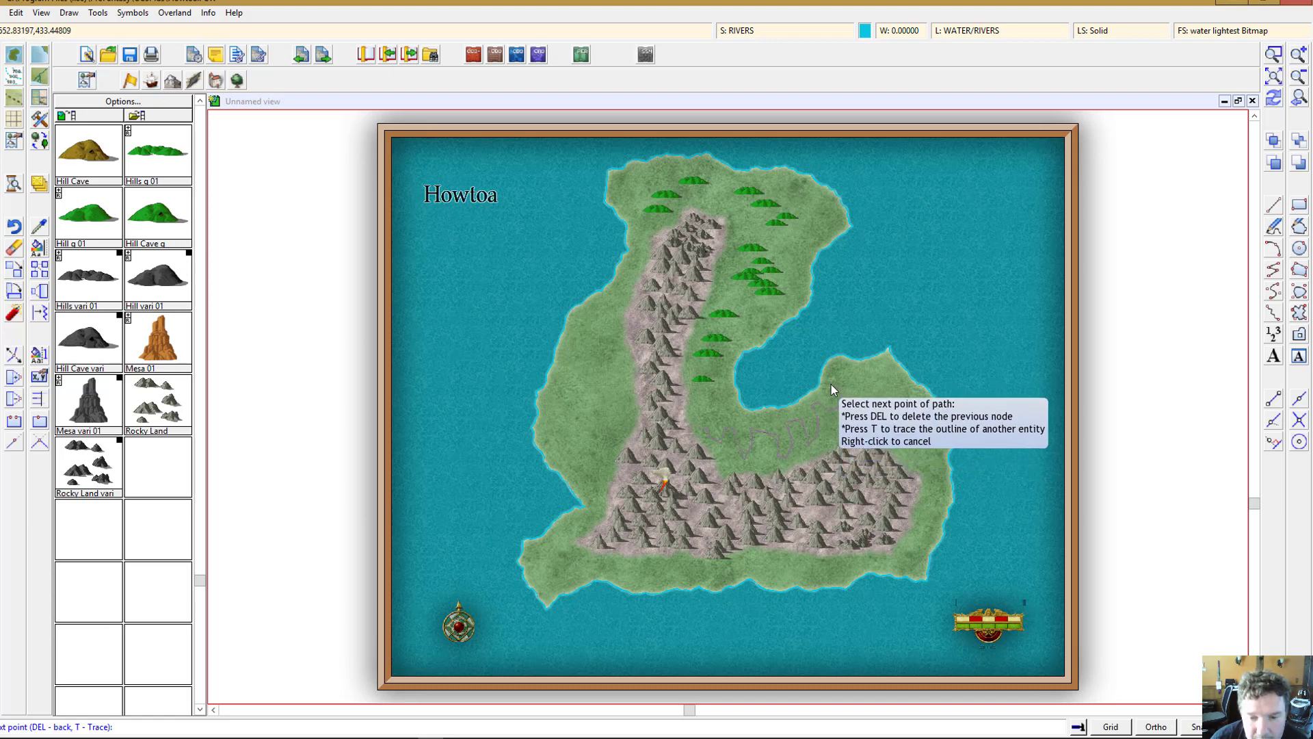
{"action": "left_click", "coordinate": [824, 392]}
{"action": "left_click", "coordinate": [830, 376]}
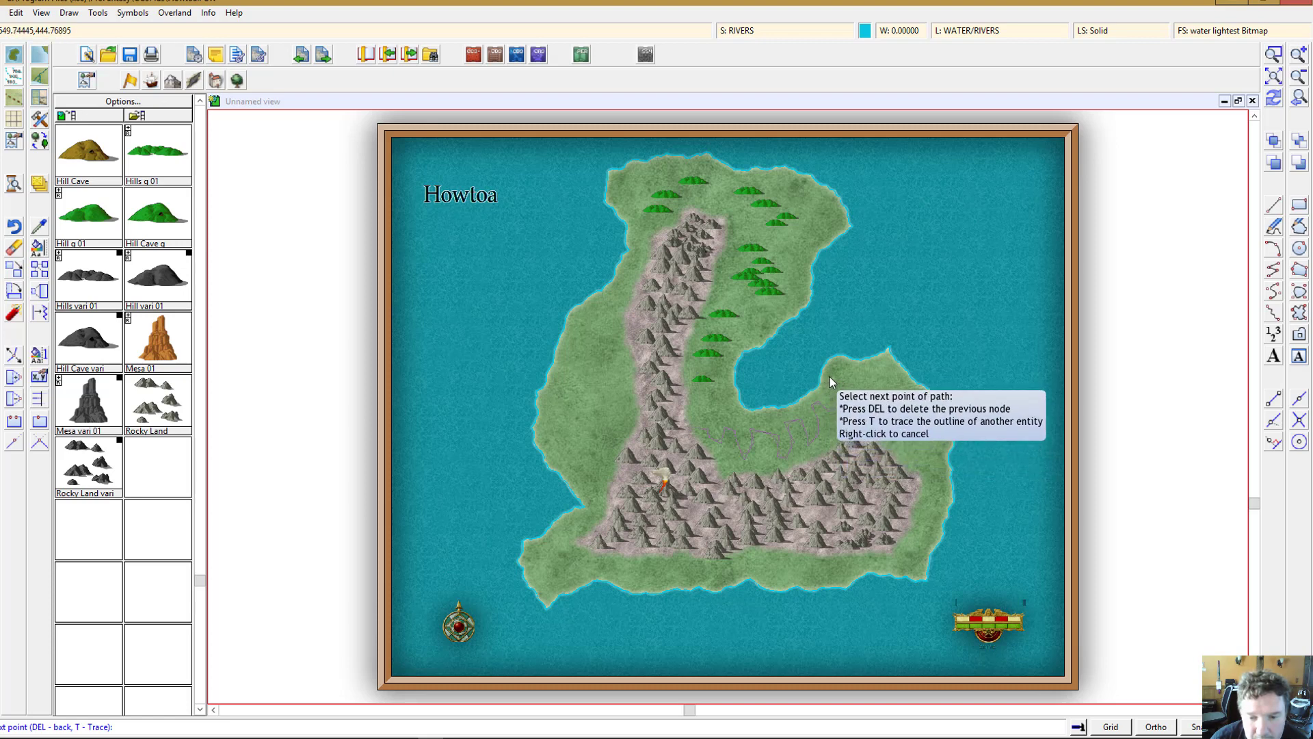
{"action": "left_click", "coordinate": [822, 372]}
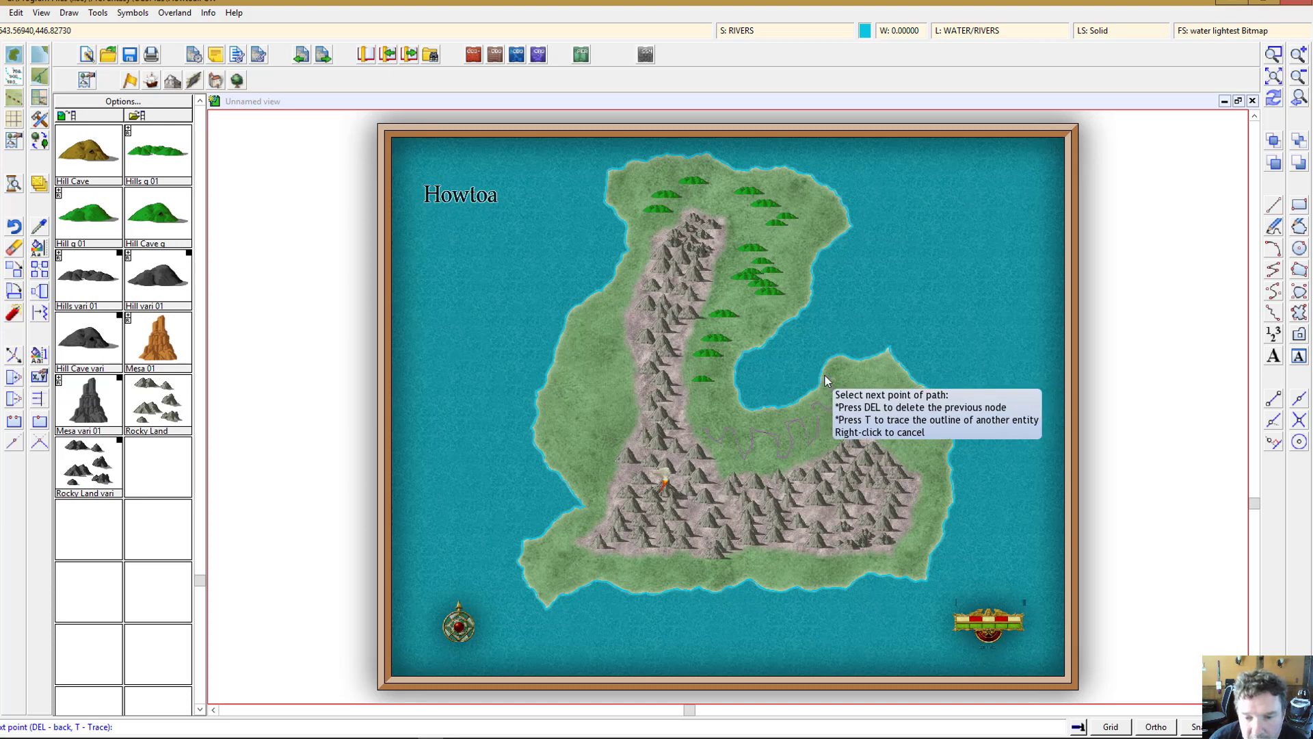
Step: Attach the river's end to the western coastline of the inlet and finish the river
{"action": "left_click", "coordinate": [1273, 55]}
{"action": "left_click", "coordinate": [816, 366]}
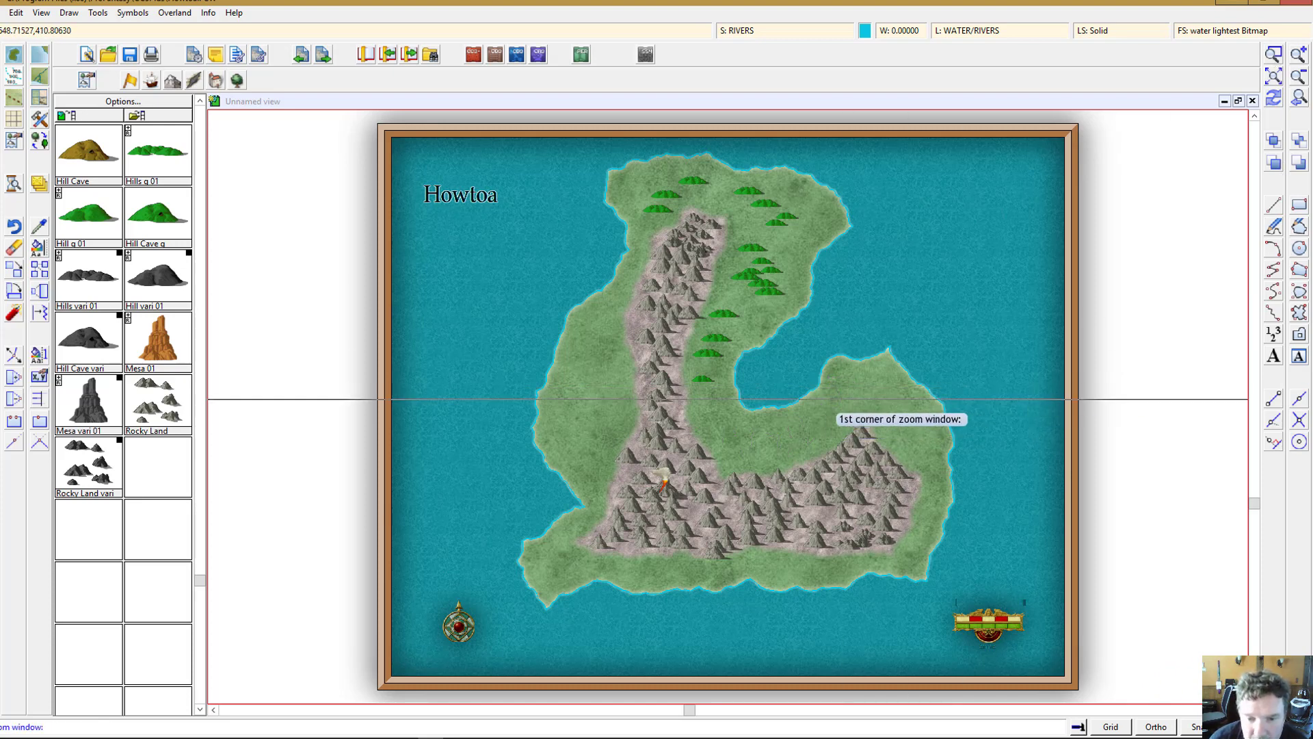
{"action": "left_click", "coordinate": [842, 398]}
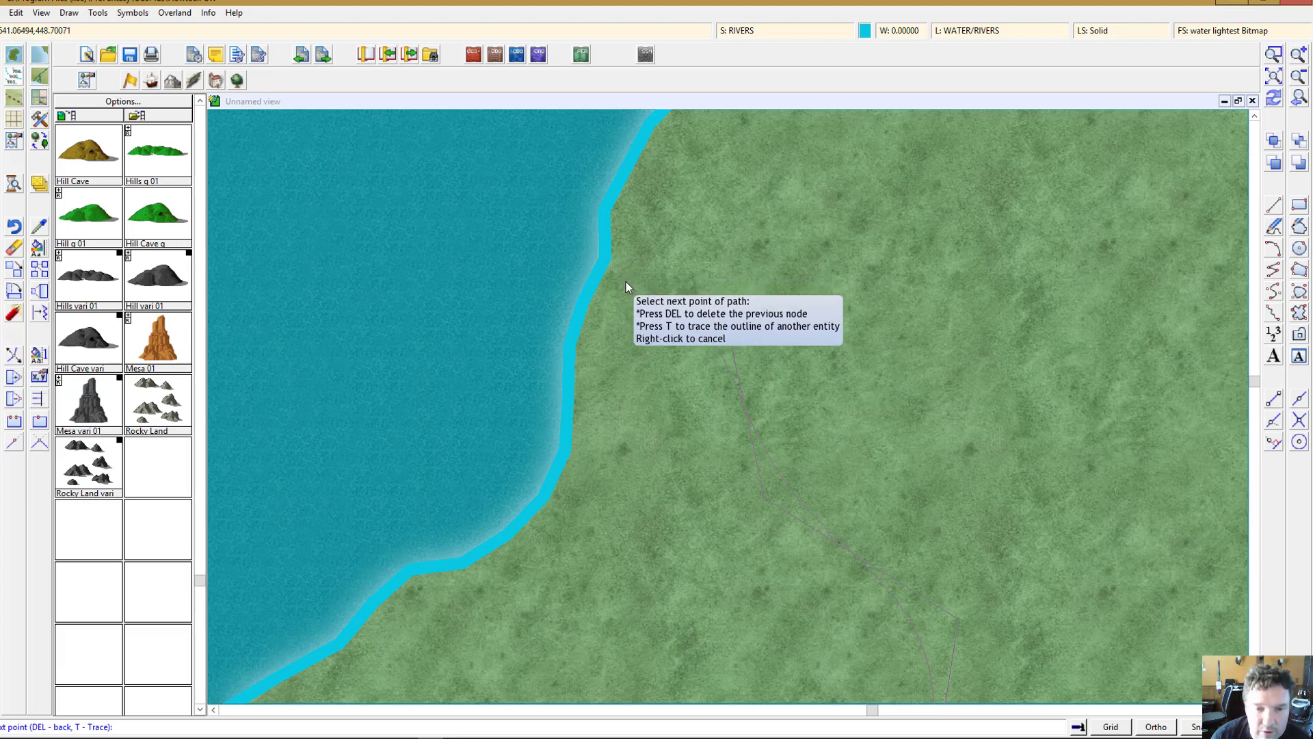
{"action": "left_click", "coordinate": [1272, 402]}
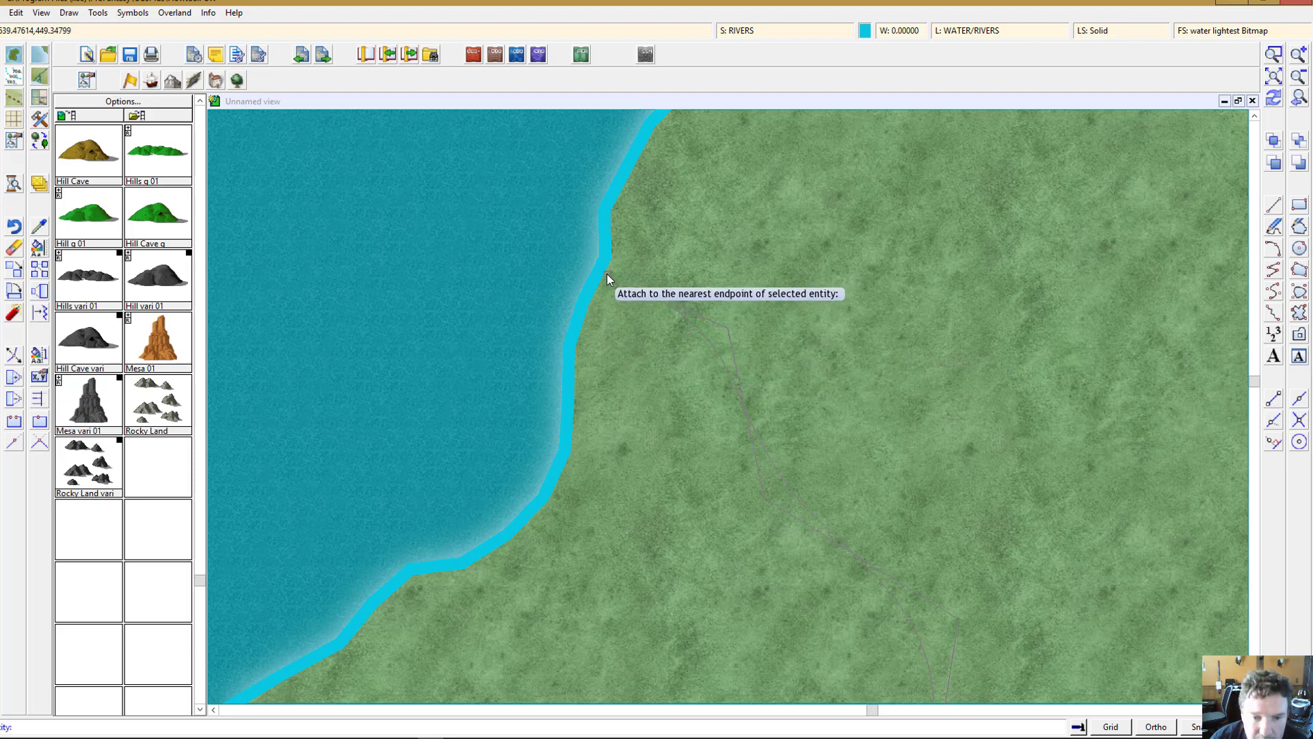
{"action": "left_click", "coordinate": [578, 347]}
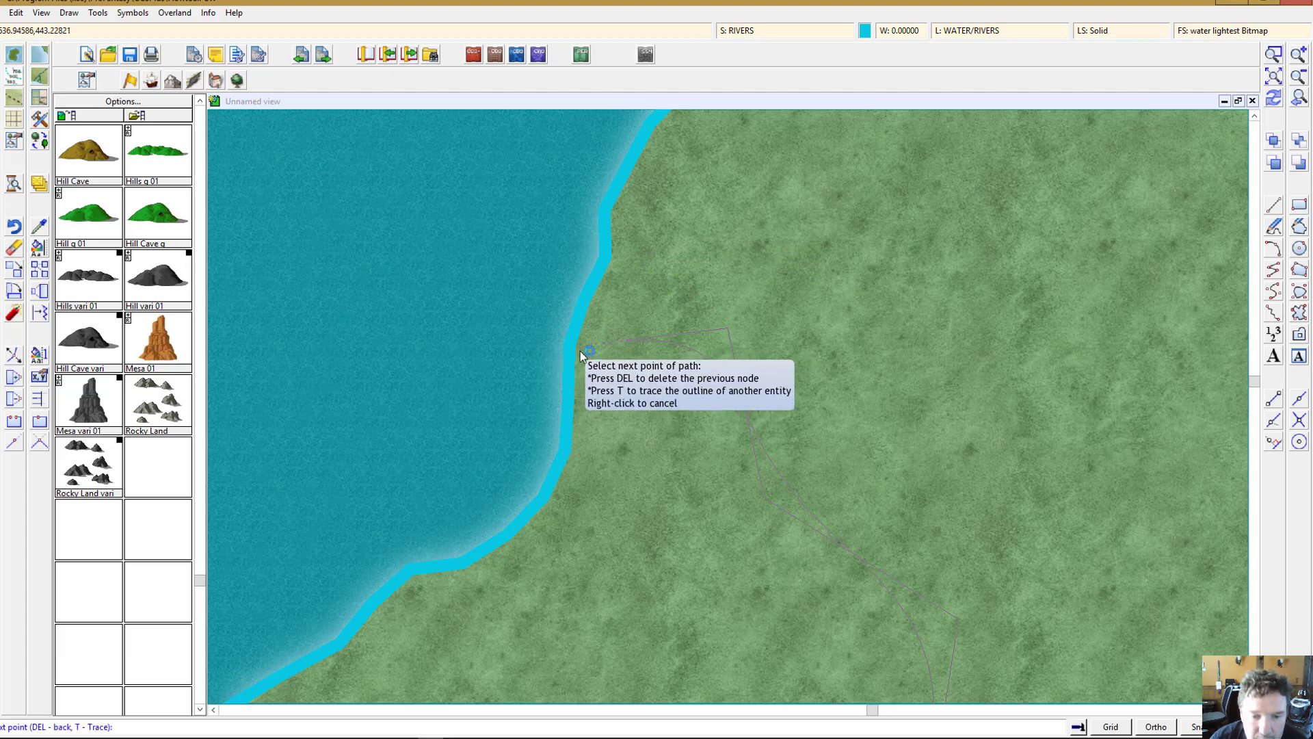
{"action": "right_click", "coordinate": [579, 356]}
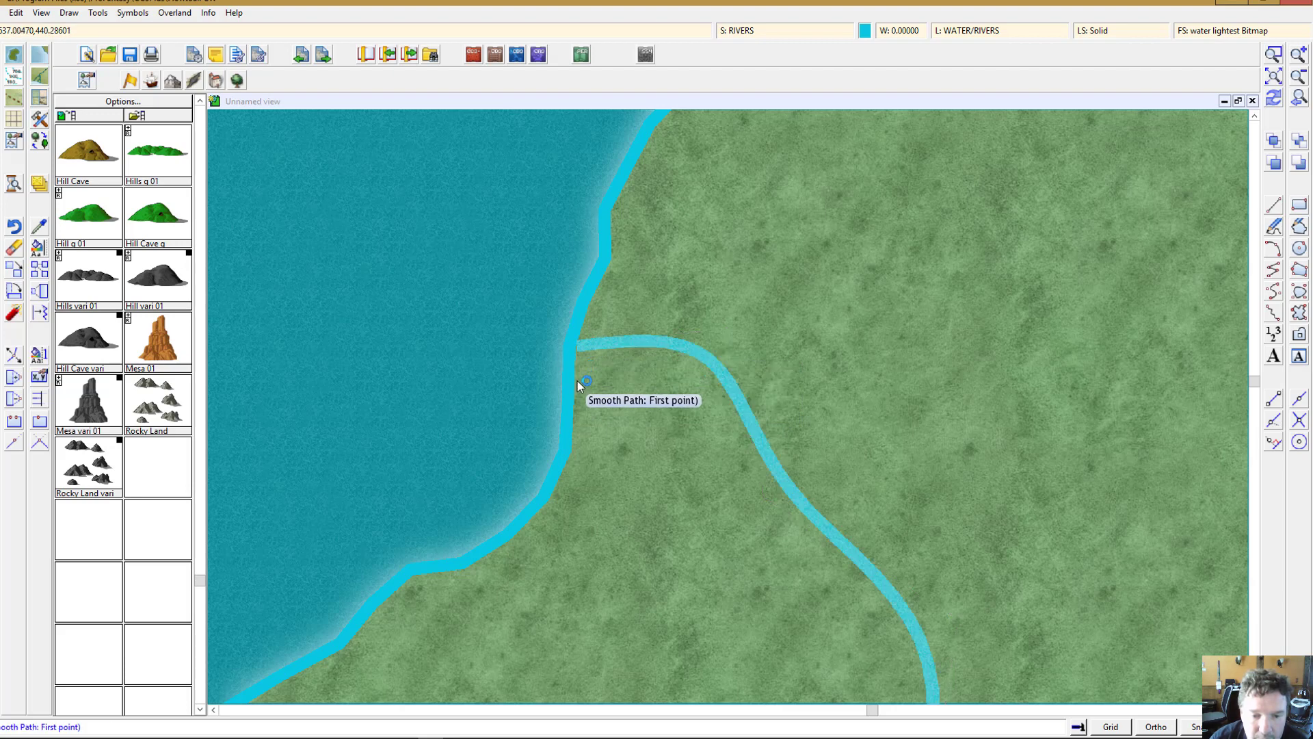
{"action": "scroll", "coordinate": [624, 390], "scroll_direction": "down", "scroll_amount": 1}
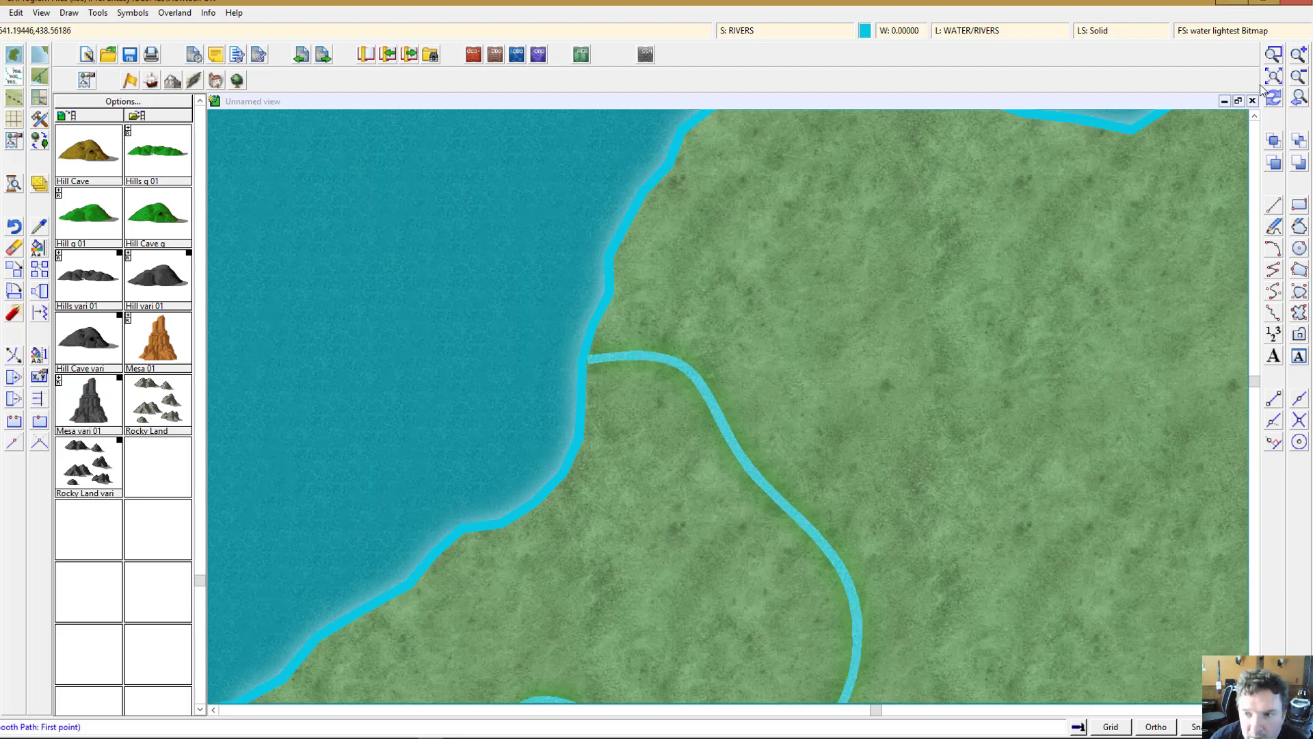
{"action": "left_click", "coordinate": [1301, 78]}
{"action": "left_click", "coordinate": [1301, 78]}
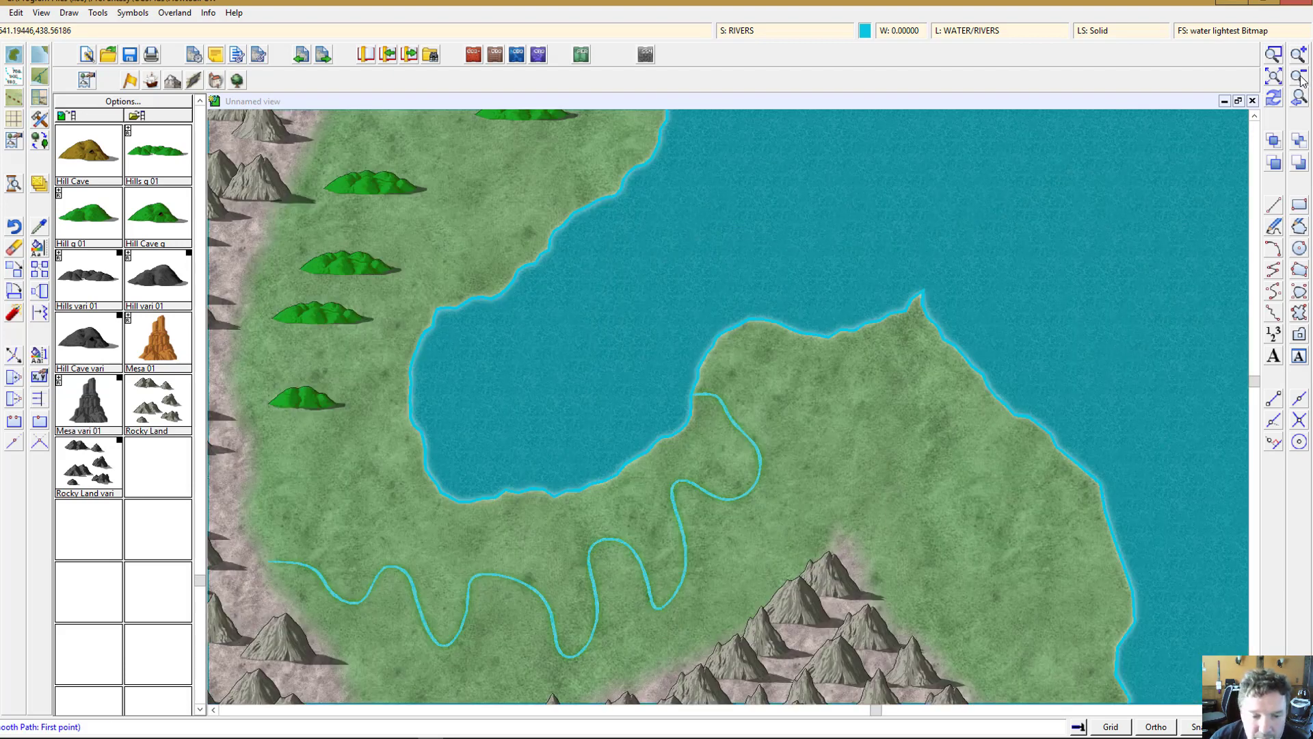
{"action": "left_click", "coordinate": [1301, 78]}
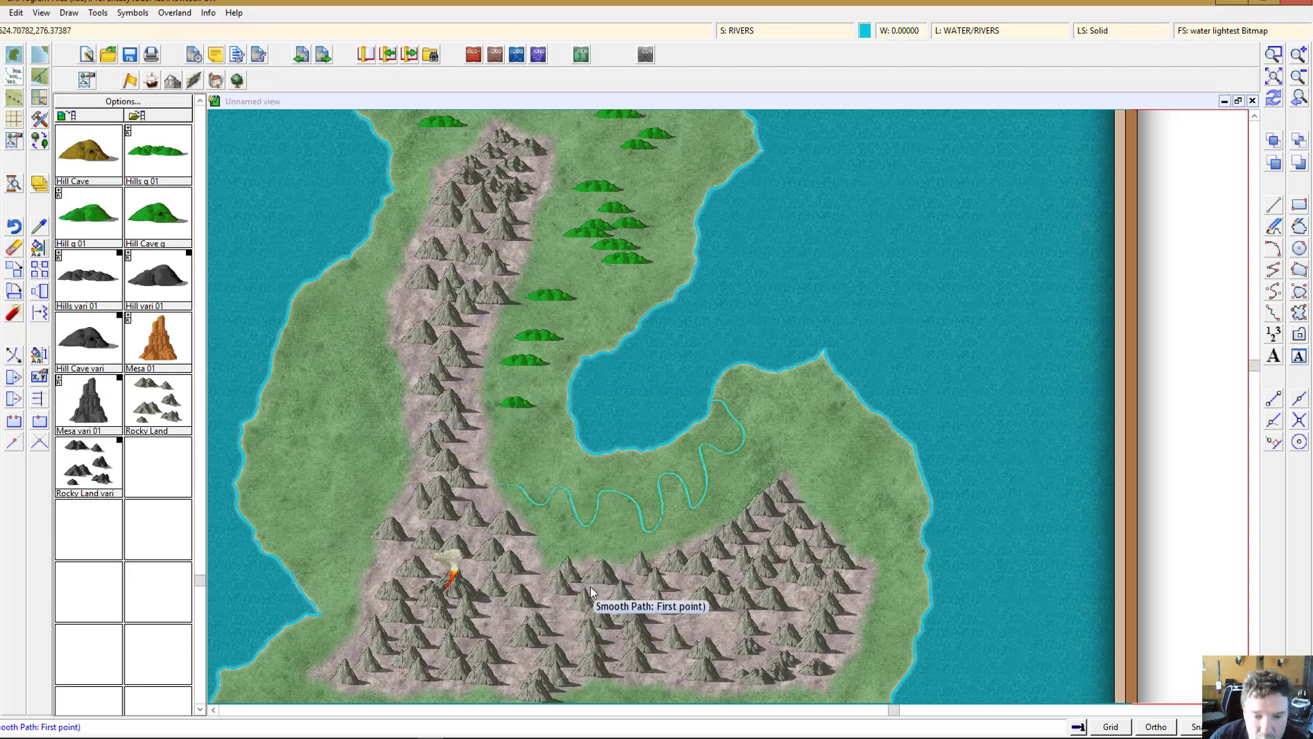
{"action": "scroll", "coordinate": [589, 586], "scroll_direction": "down", "scroll_amount": 1}
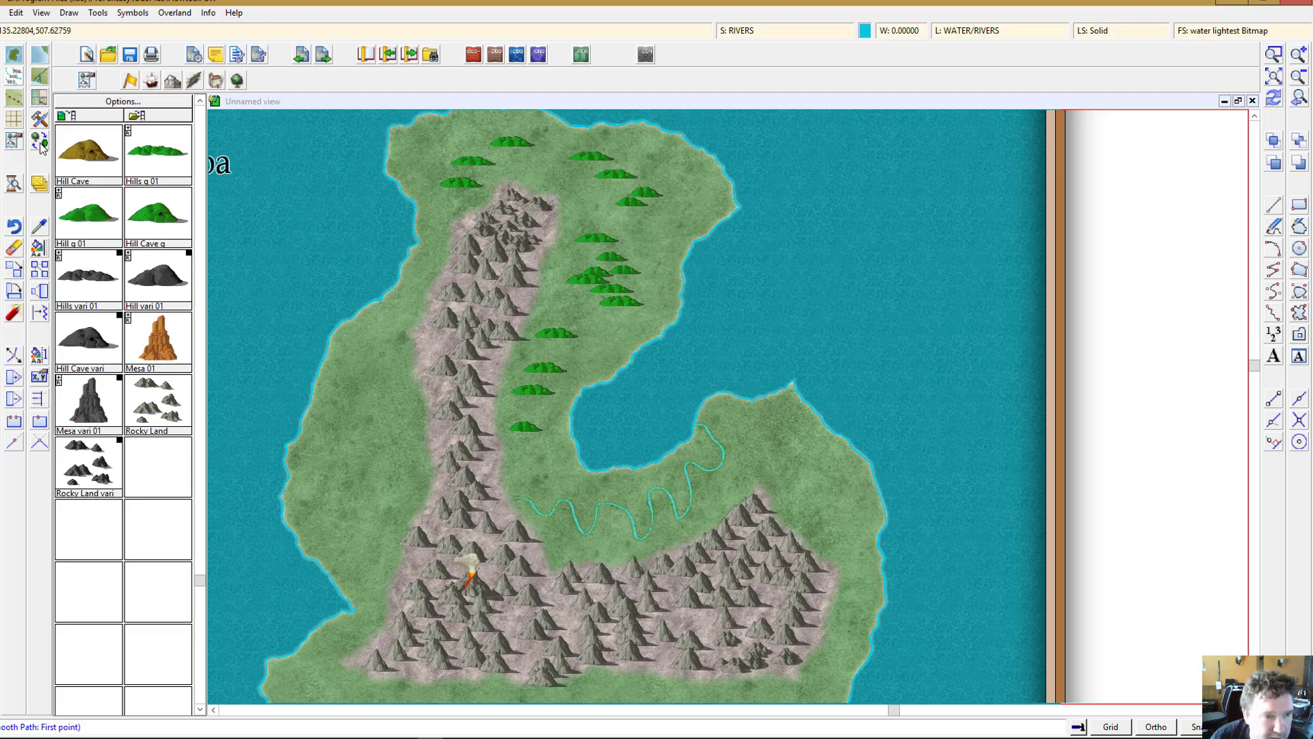
Step: Draw a Terrain Farmland fractal polygon over the grassland along the river
{"action": "left_click", "coordinate": [237, 81]}
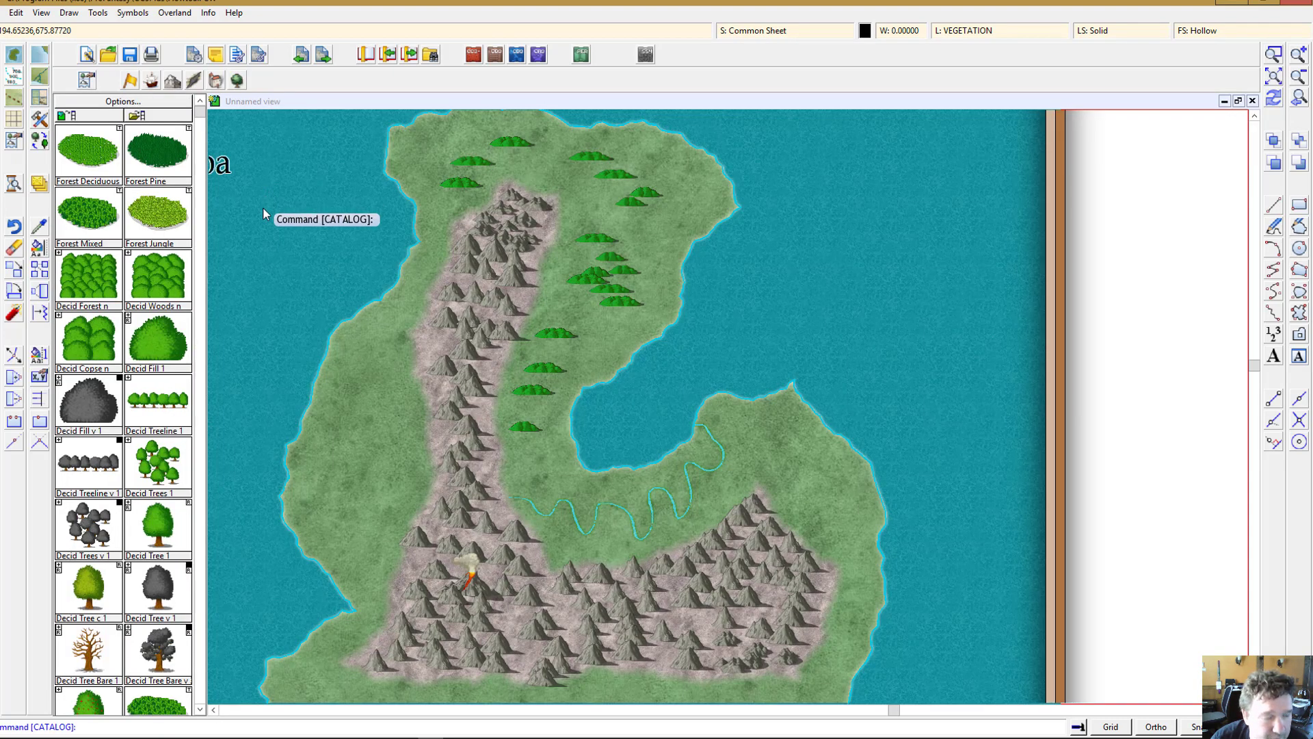
{"action": "scroll", "coordinate": [173, 381], "scroll_direction": "down", "scroll_amount": 3}
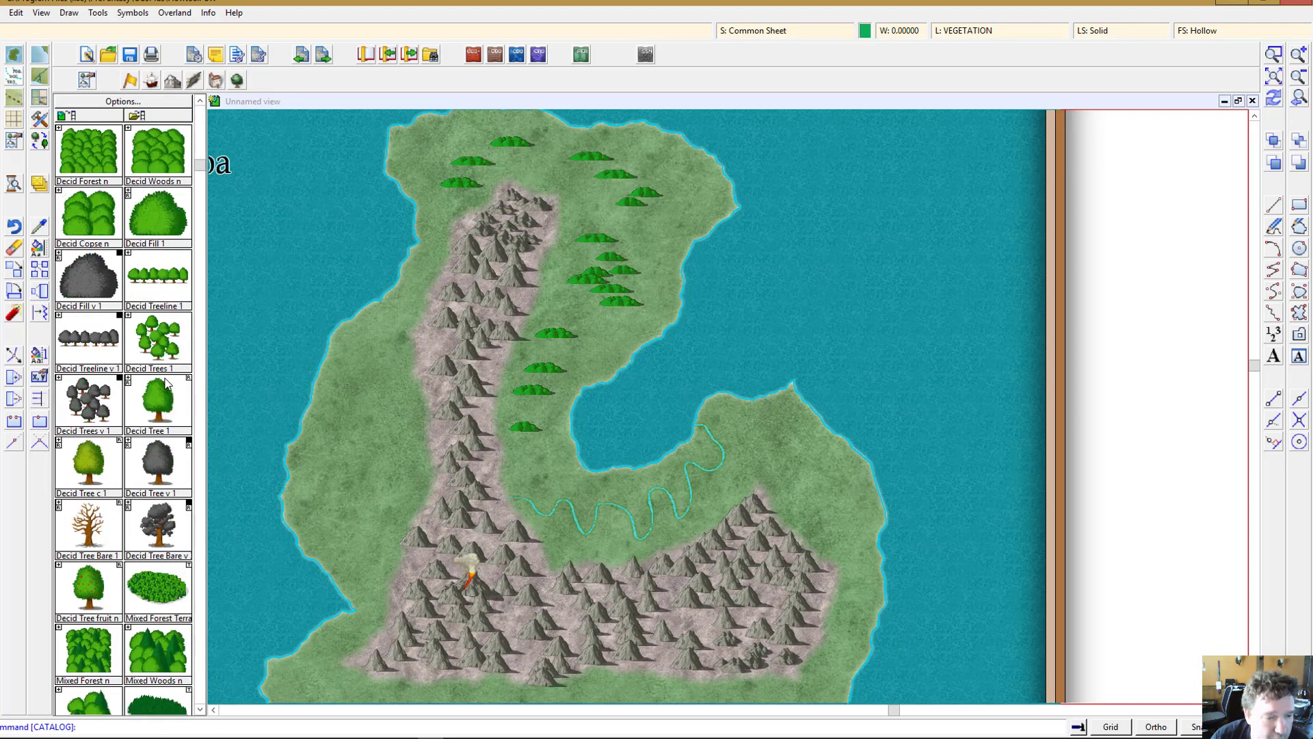
{"action": "scroll", "coordinate": [163, 384], "scroll_direction": "down", "scroll_amount": 5}
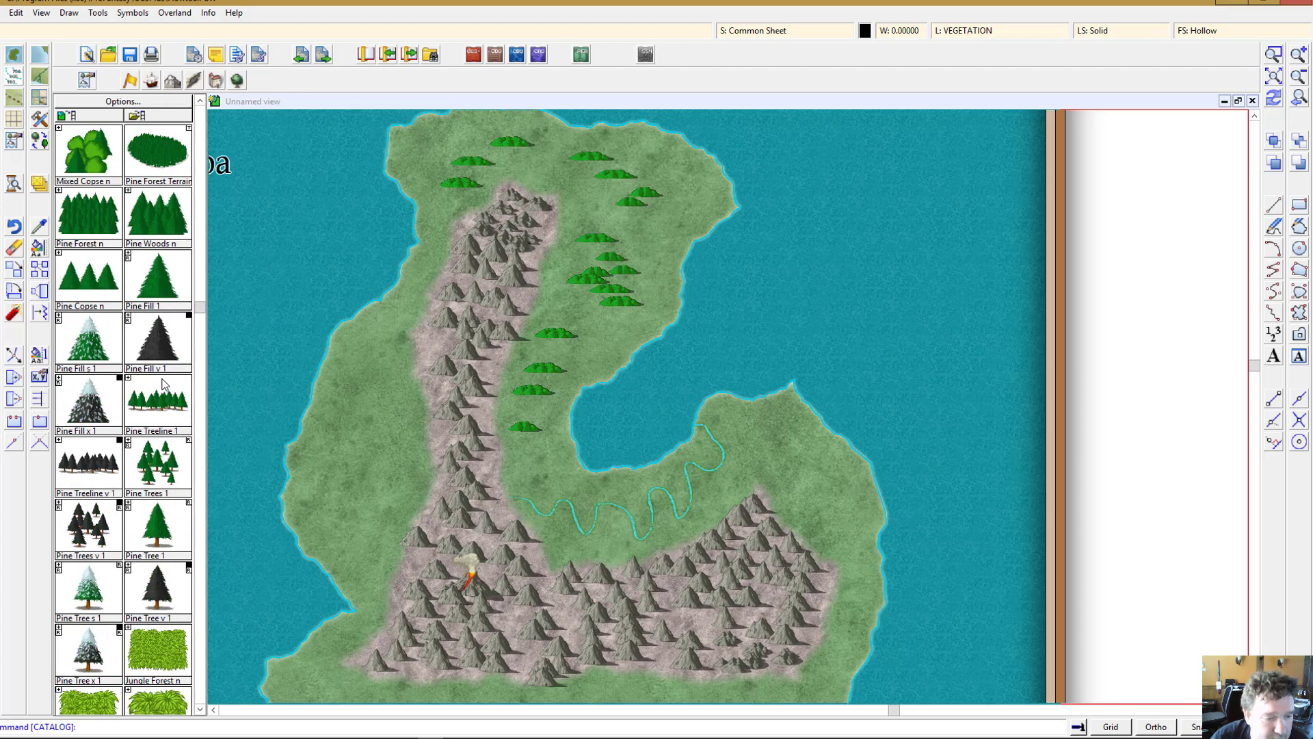
{"action": "scroll", "coordinate": [160, 472], "scroll_direction": "down", "scroll_amount": 5}
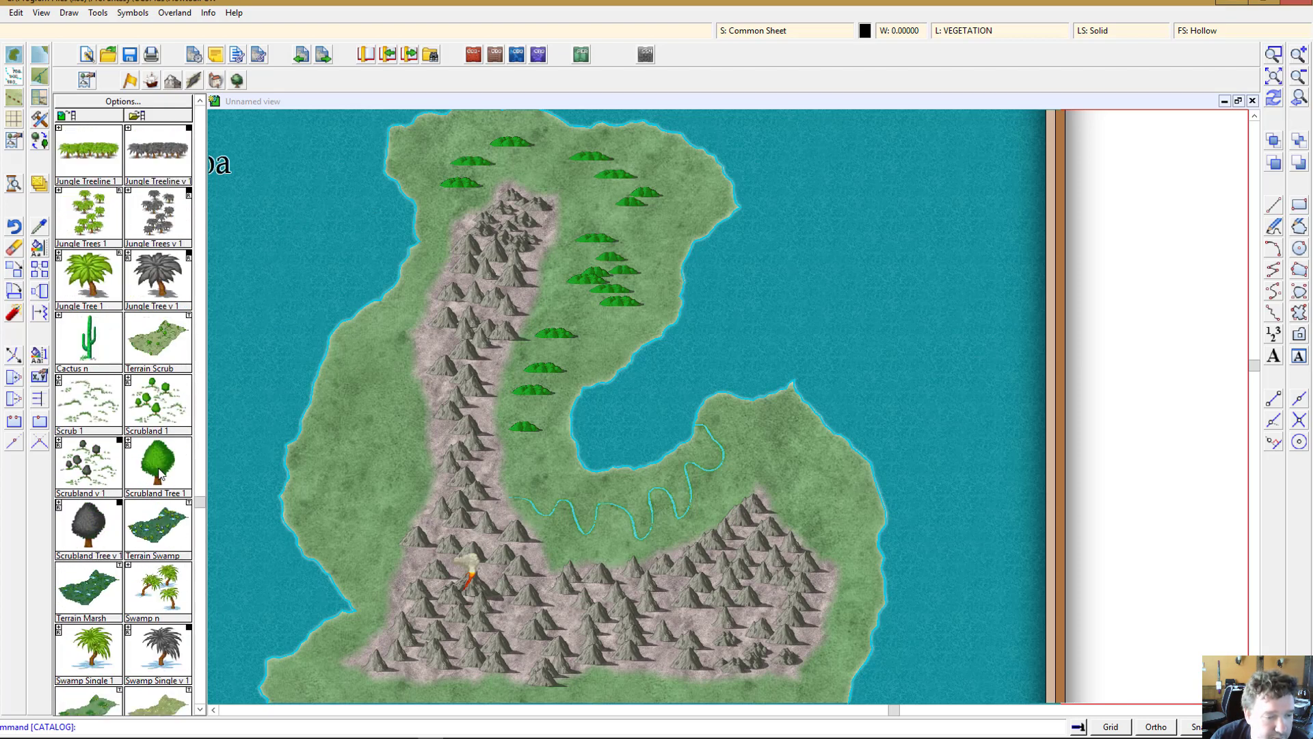
{"action": "scroll", "coordinate": [160, 474], "scroll_direction": "down", "scroll_amount": 2}
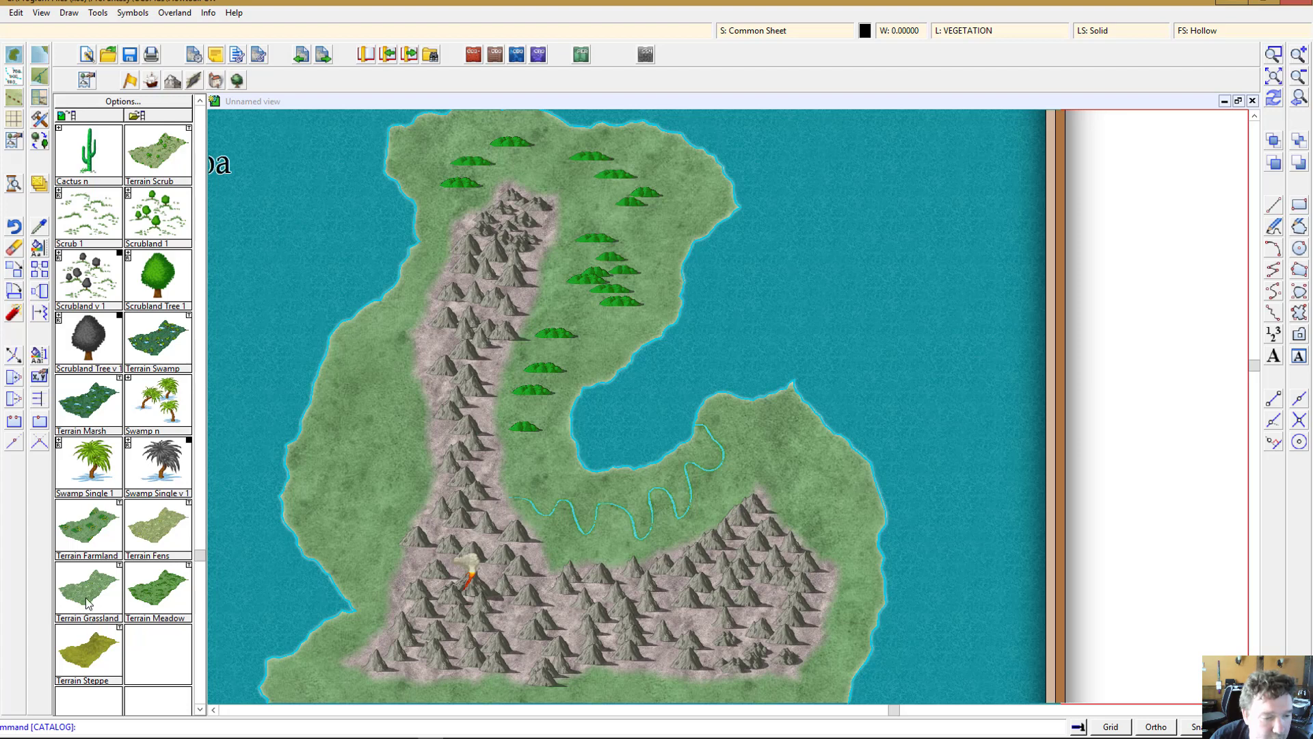
{"action": "left_click", "coordinate": [93, 521]}
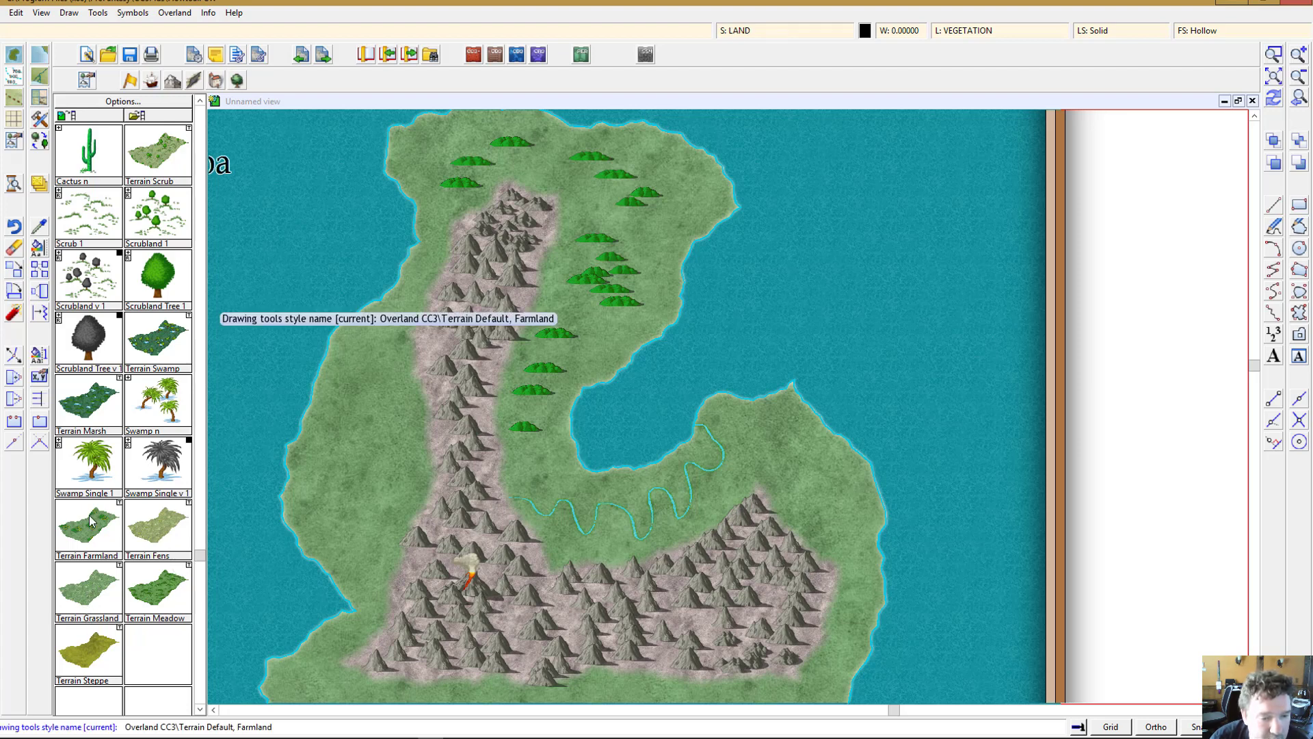
{"action": "left_click", "coordinate": [510, 482]}
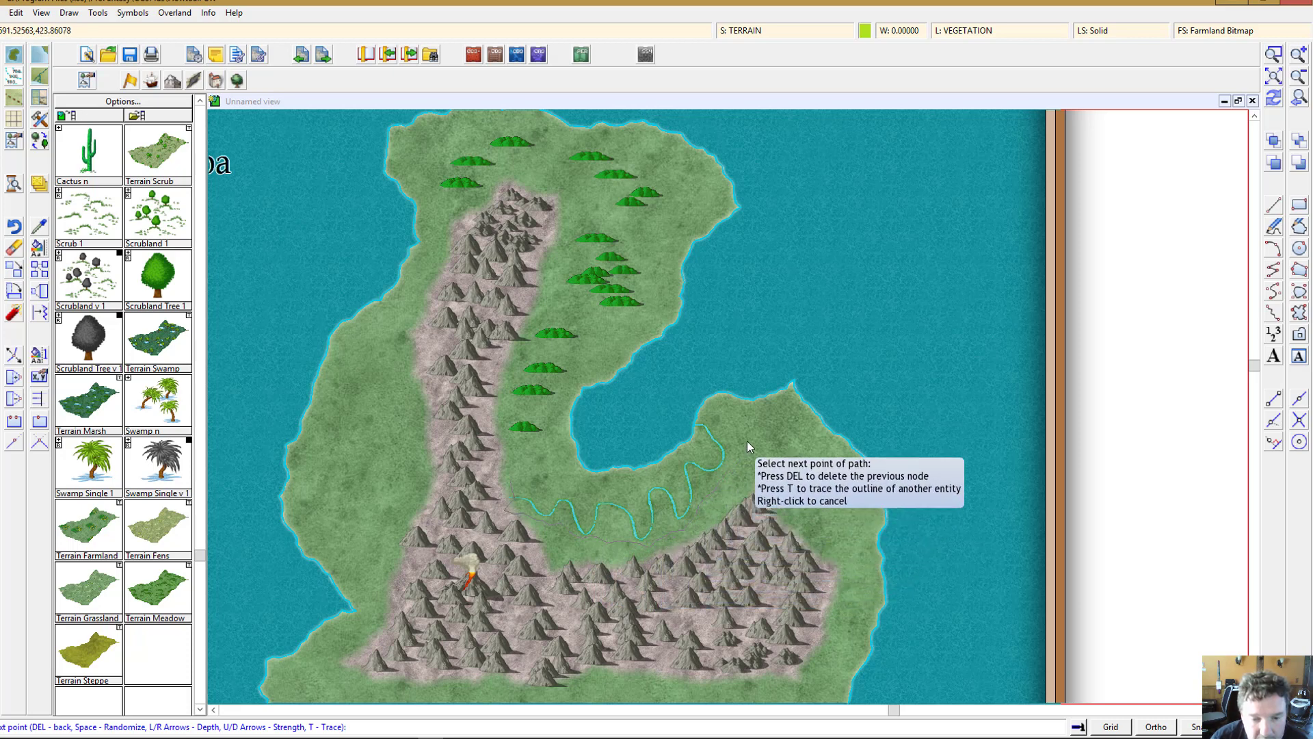
{"action": "left_click", "coordinate": [703, 419]}
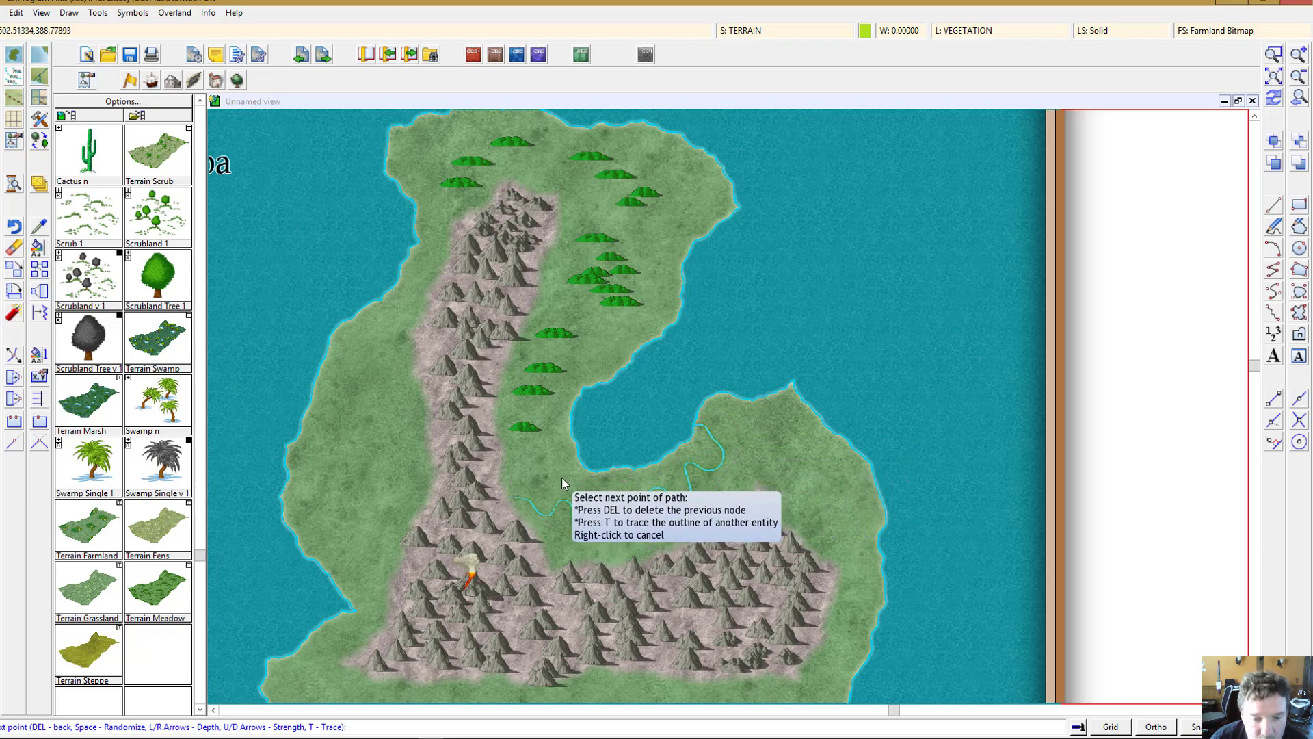
{"action": "right_click", "coordinate": [504, 473]}
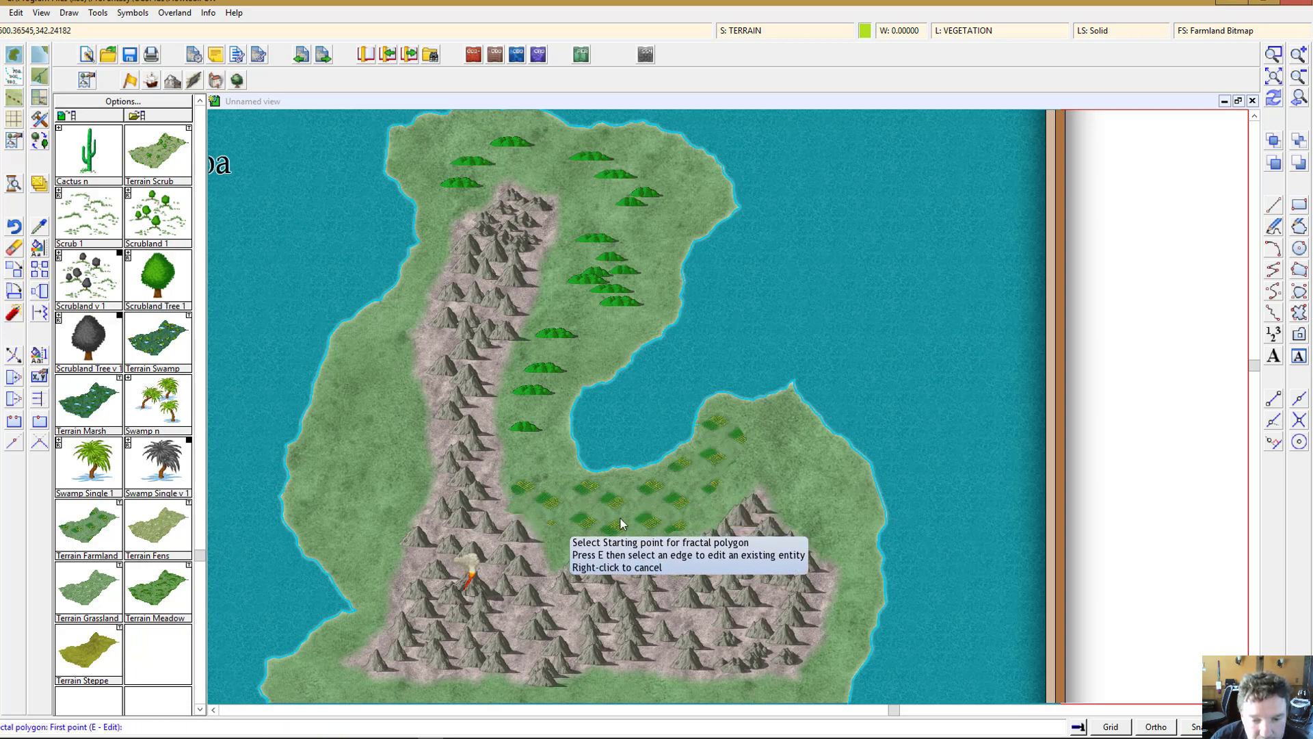
Step: Outline a smooth polygon on the eastern grassland beside the southeastern mountains near the coast
{"action": "scroll", "coordinate": [657, 528], "scroll_direction": "up", "scroll_amount": 1}
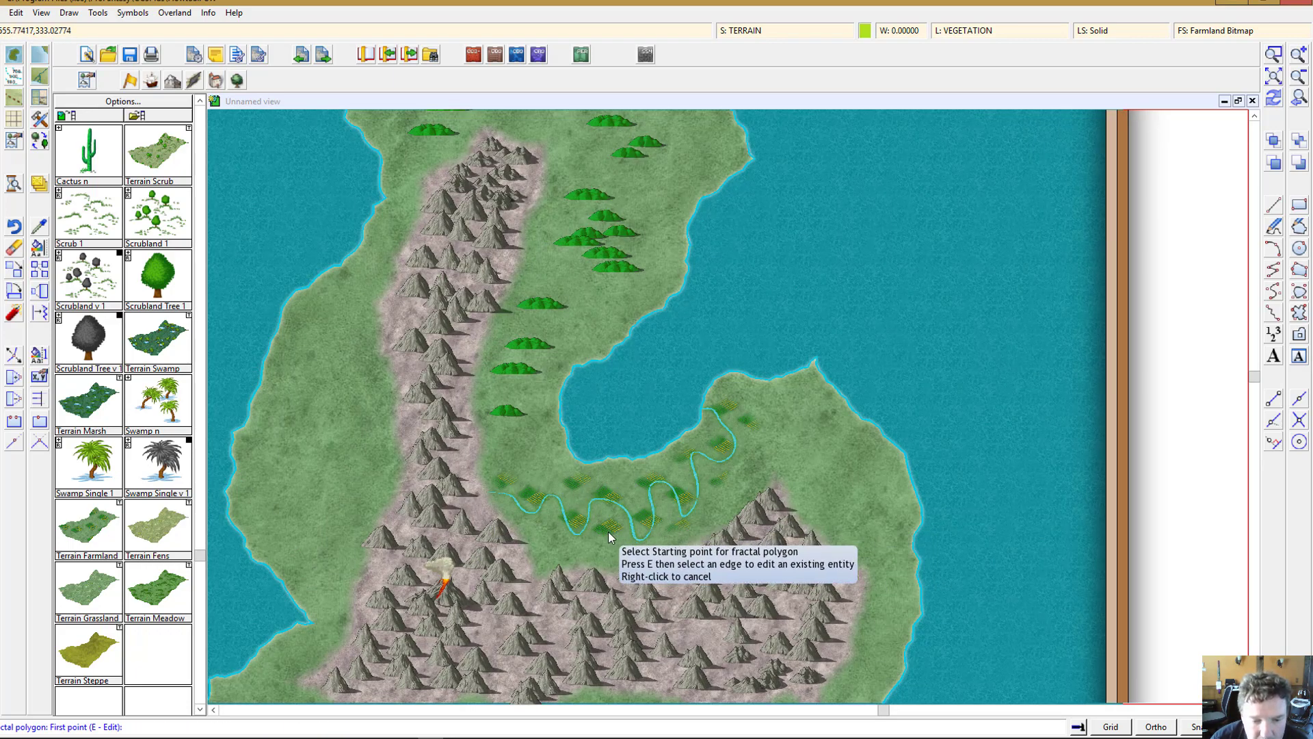
{"action": "scroll", "coordinate": [554, 528], "scroll_direction": "up", "scroll_amount": 1}
{"action": "scroll", "coordinate": [552, 526], "scroll_direction": "up", "scroll_amount": 1}
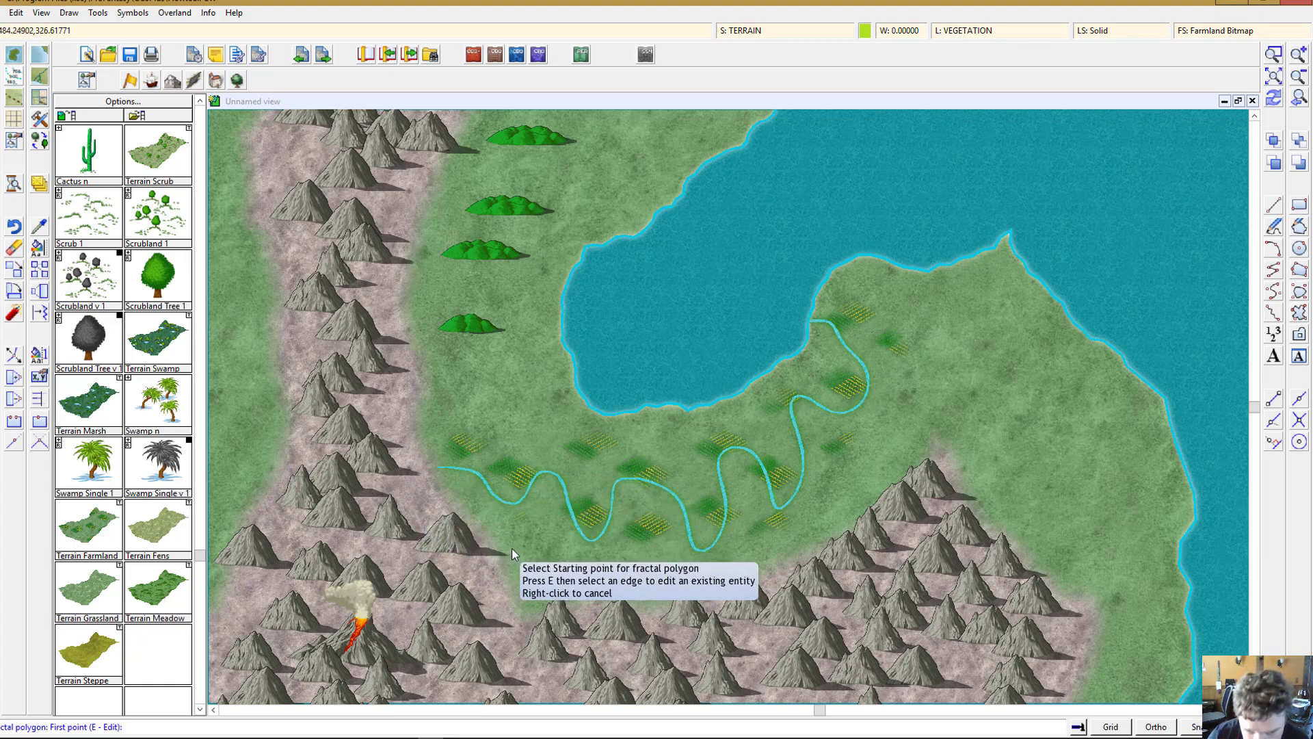
{"action": "left_click", "coordinate": [1299, 77]}
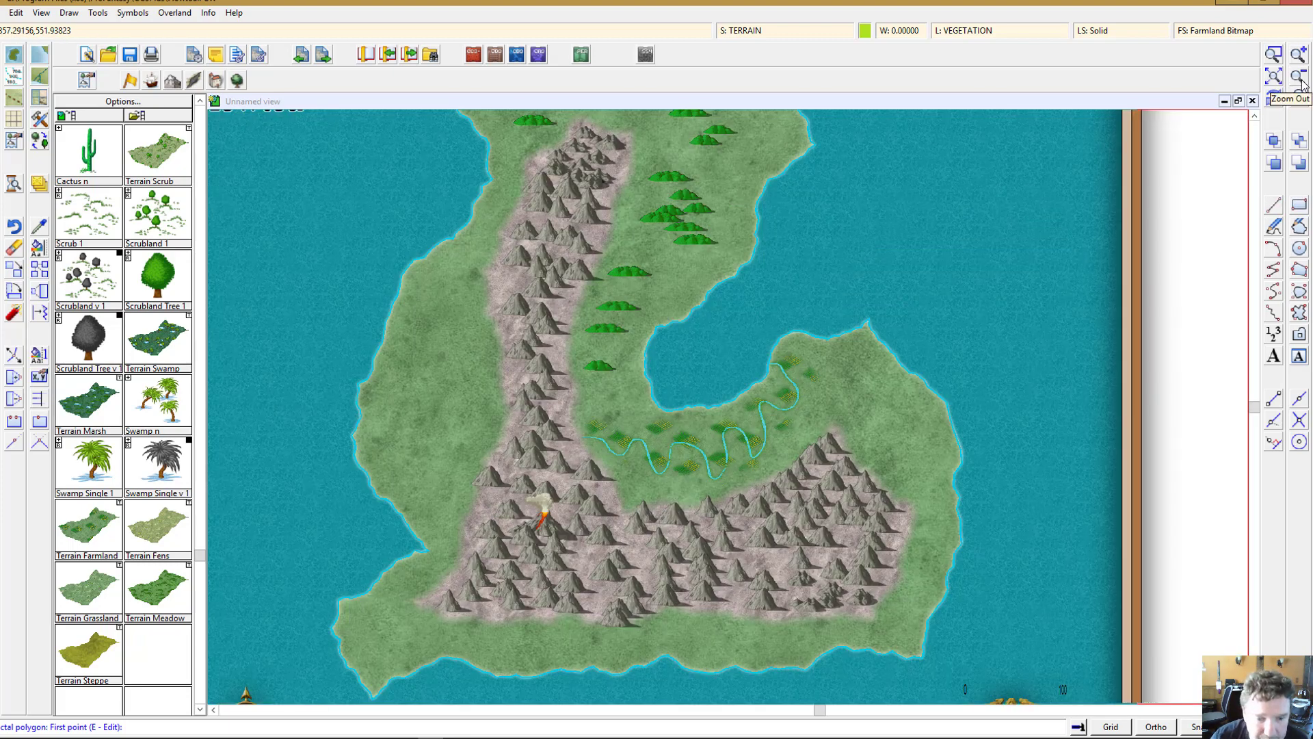
{"action": "left_click", "coordinate": [1274, 77]}
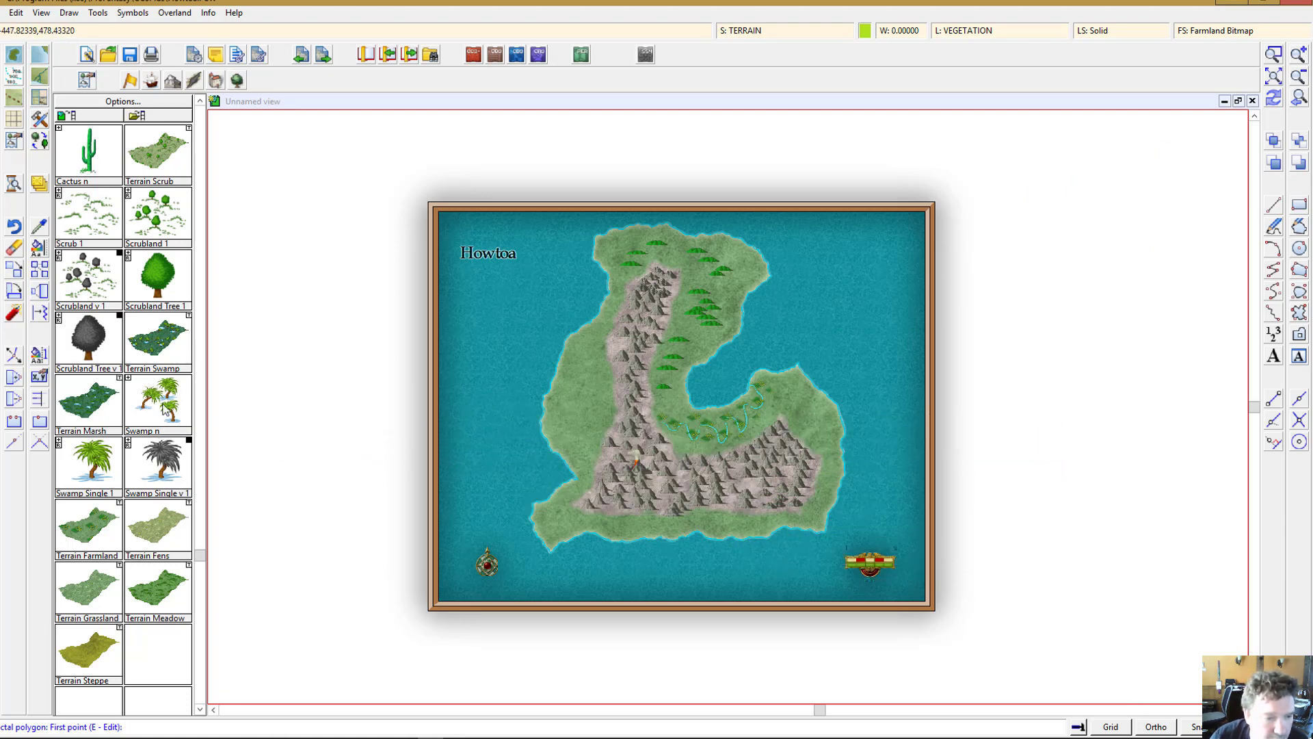
{"action": "left_click", "coordinate": [76, 476]}
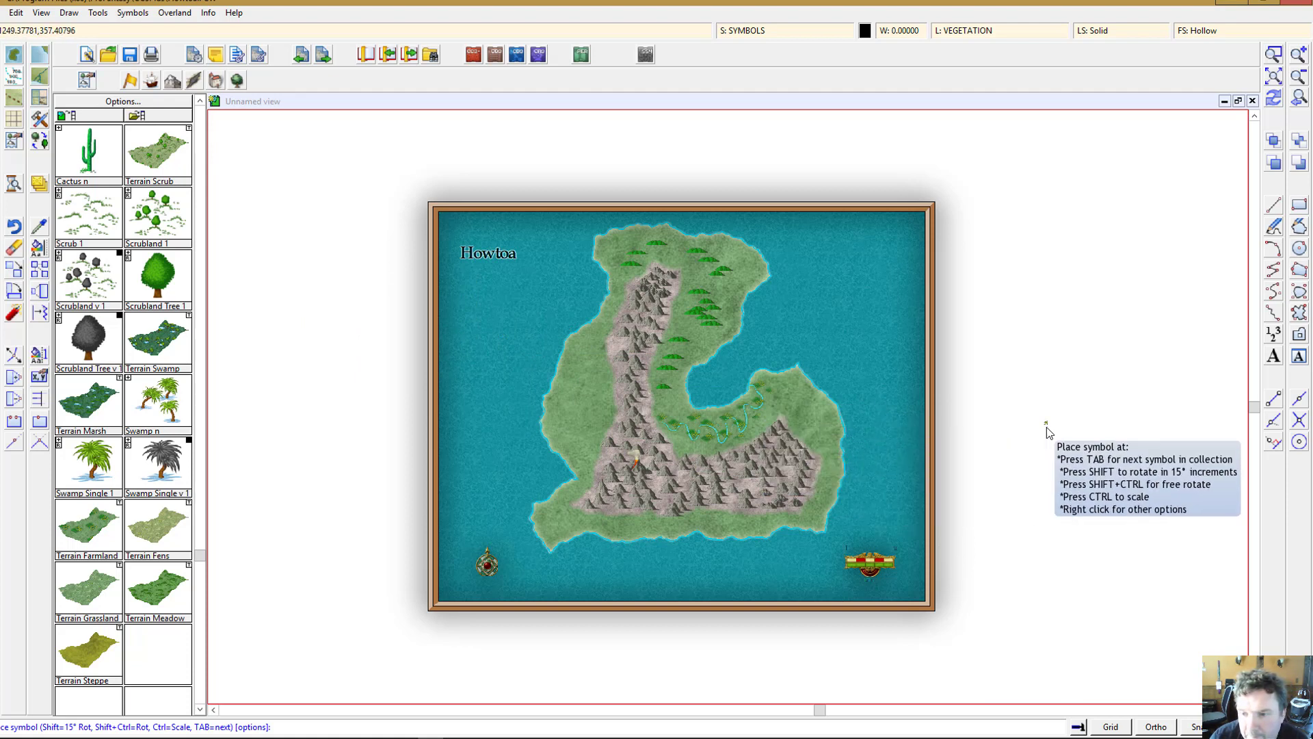
{"action": "left_click", "coordinate": [1299, 294]}
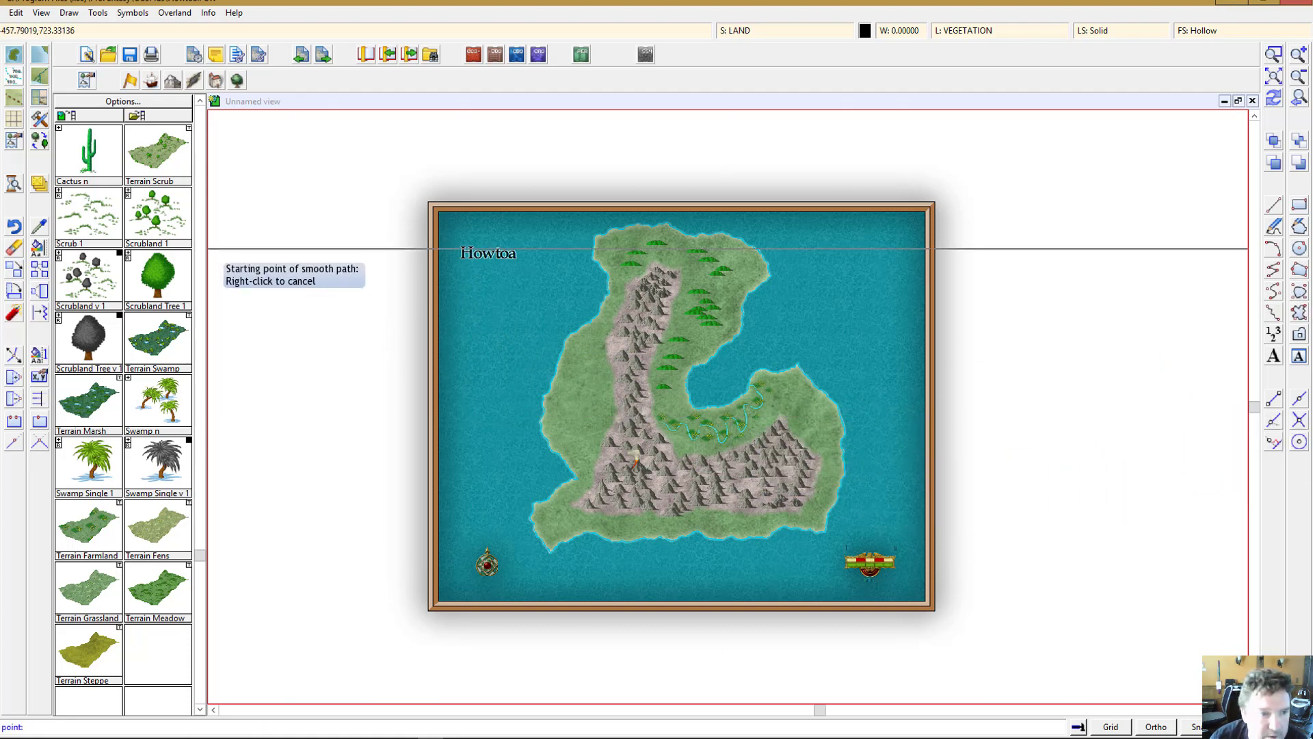
{"action": "left_click", "coordinate": [789, 398]}
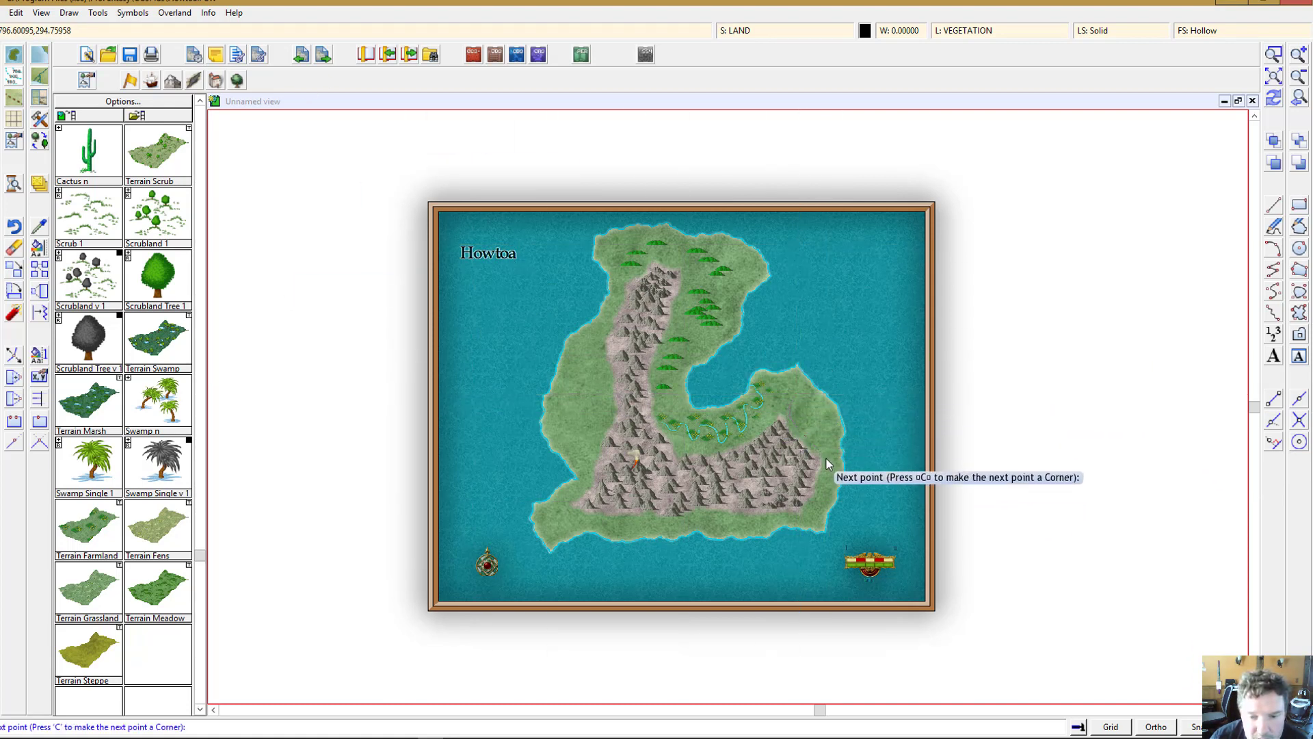
{"action": "left_click", "coordinate": [824, 404]}
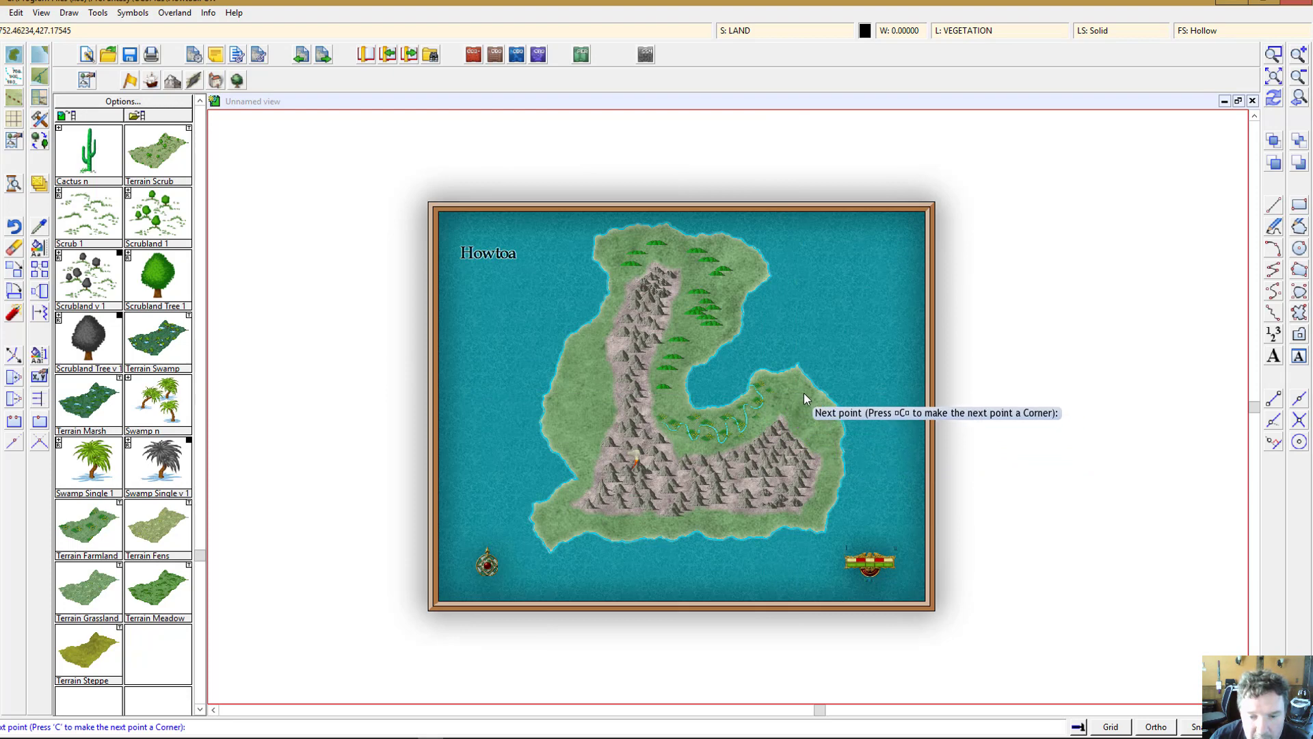
{"action": "left_click", "coordinate": [799, 392]}
{"action": "right_click", "coordinate": [799, 392]}
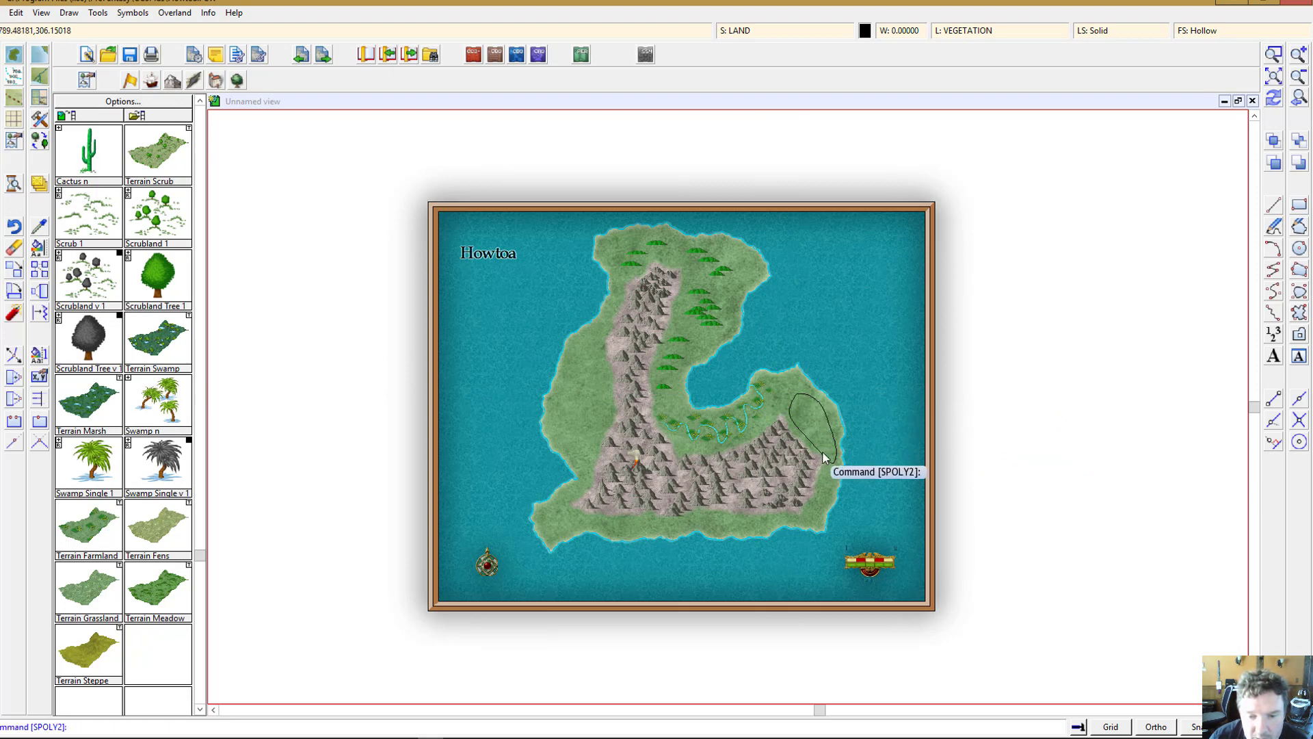
Step: Fill the outlined area and a second strip along the eastern coast with deciduous forest
{"action": "left_click", "coordinate": [16, 12]}
{"action": "left_click", "coordinate": [31, 27]}
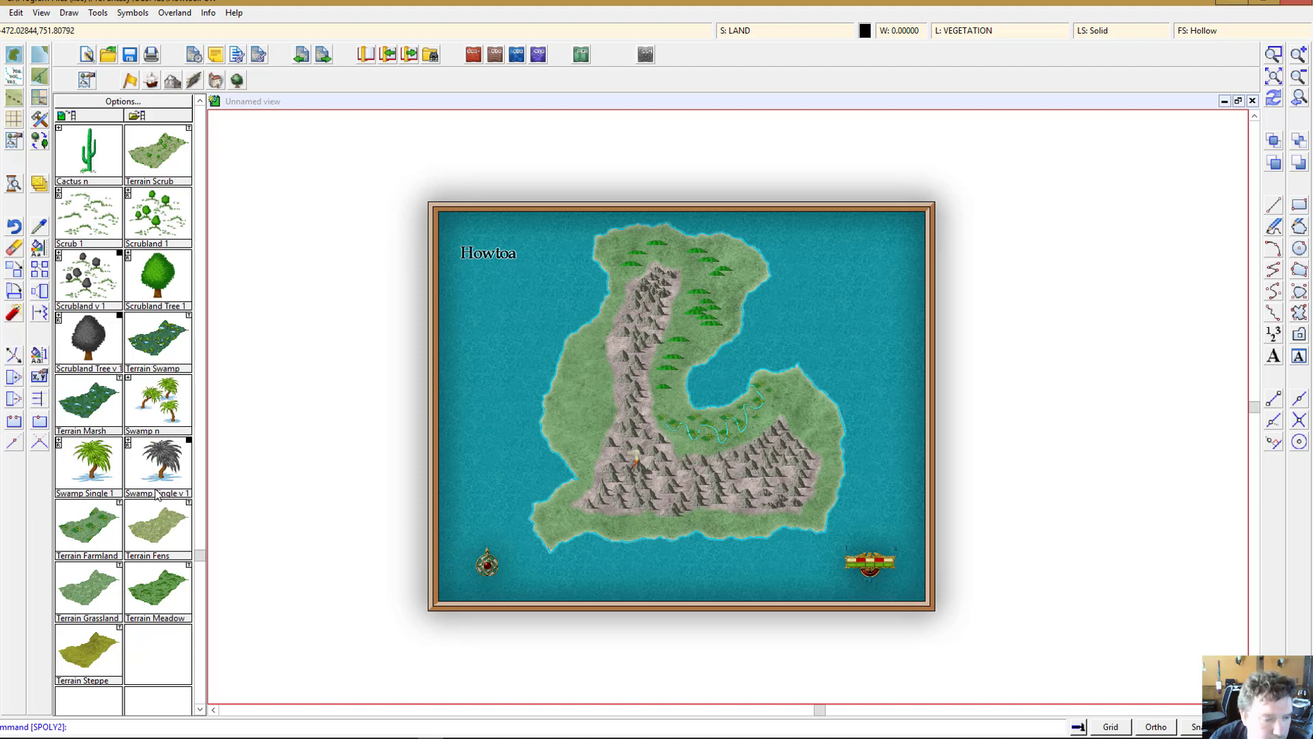
{"action": "scroll", "coordinate": [126, 573], "scroll_direction": "up", "scroll_amount": 15}
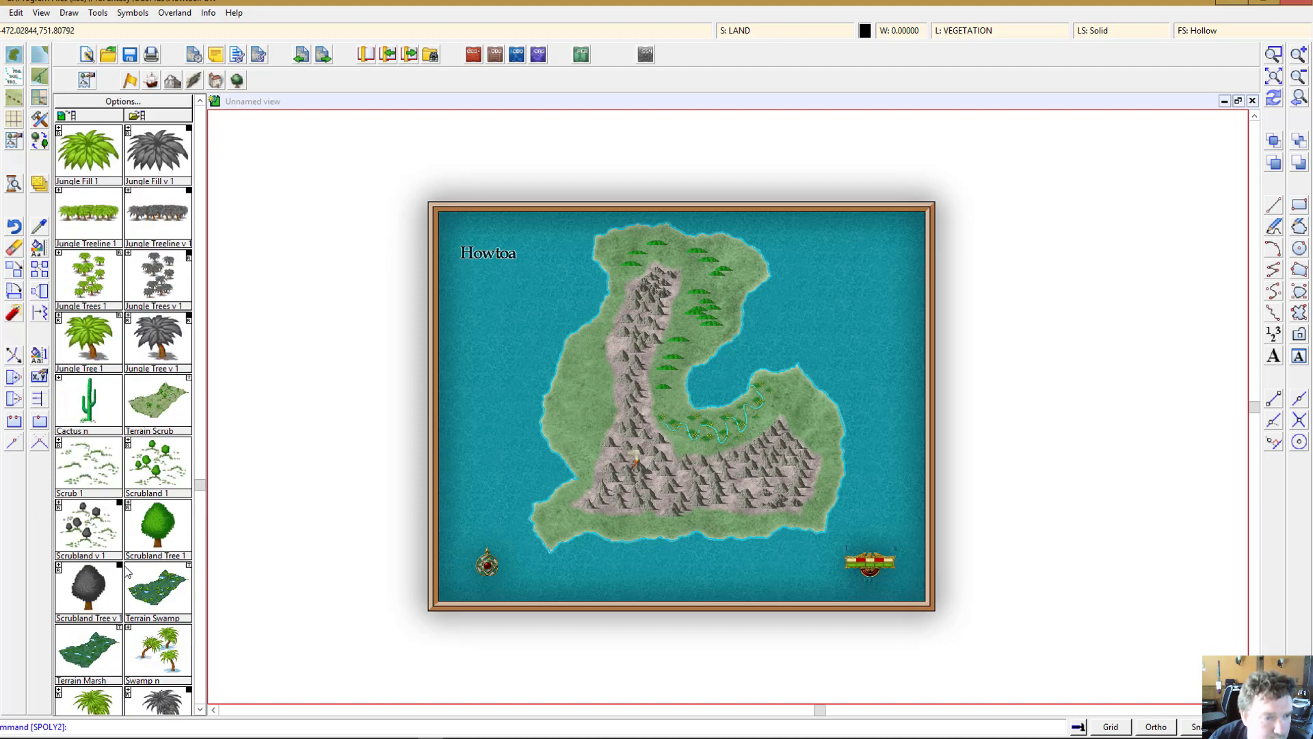
{"action": "scroll", "coordinate": [126, 573], "scroll_direction": "up", "scroll_amount": 10}
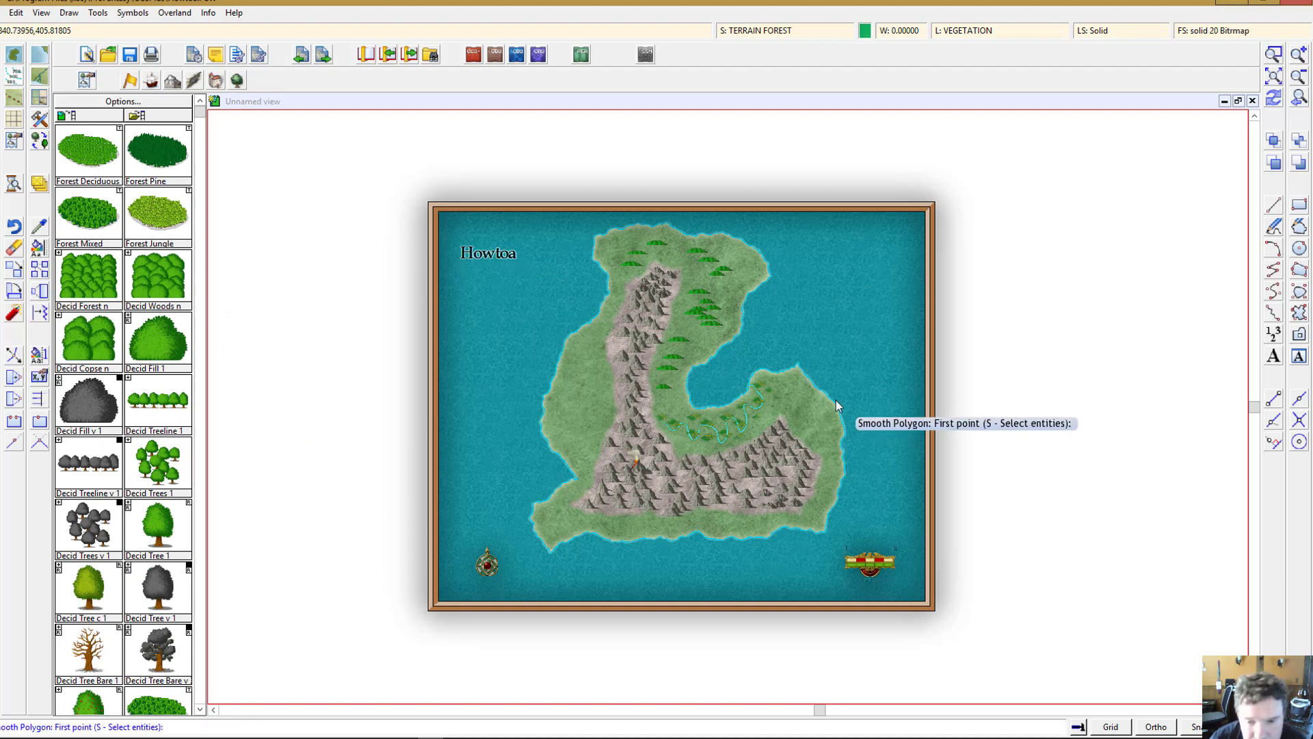
{"action": "left_click", "coordinate": [787, 403]}
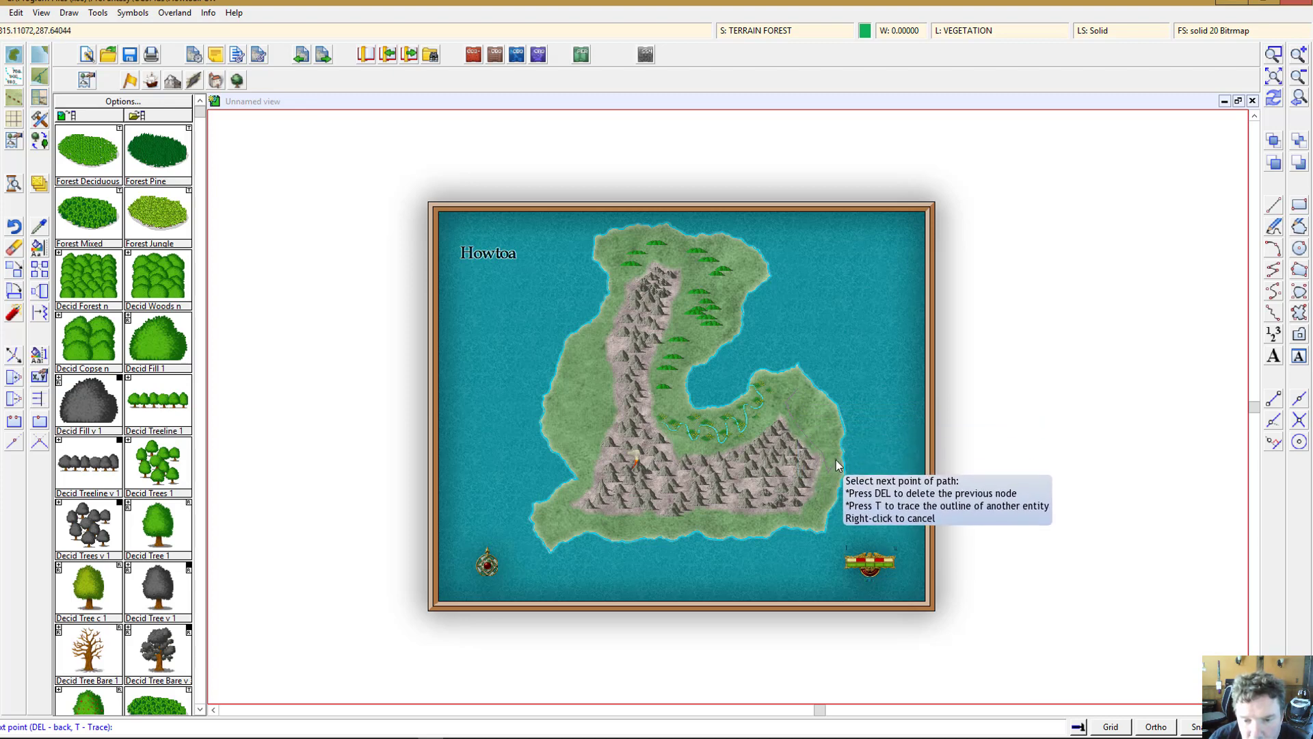
{"action": "right_click", "coordinate": [802, 390]}
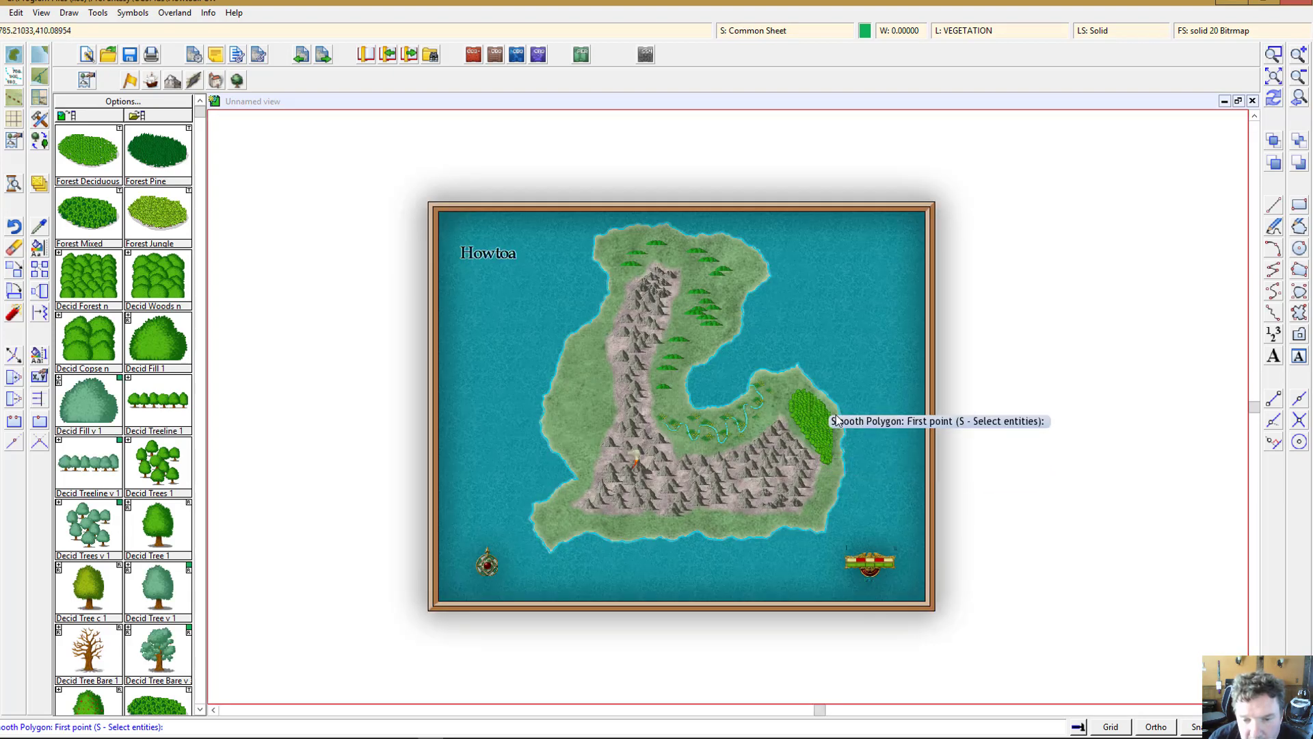
{"action": "left_click", "coordinate": [824, 479]}
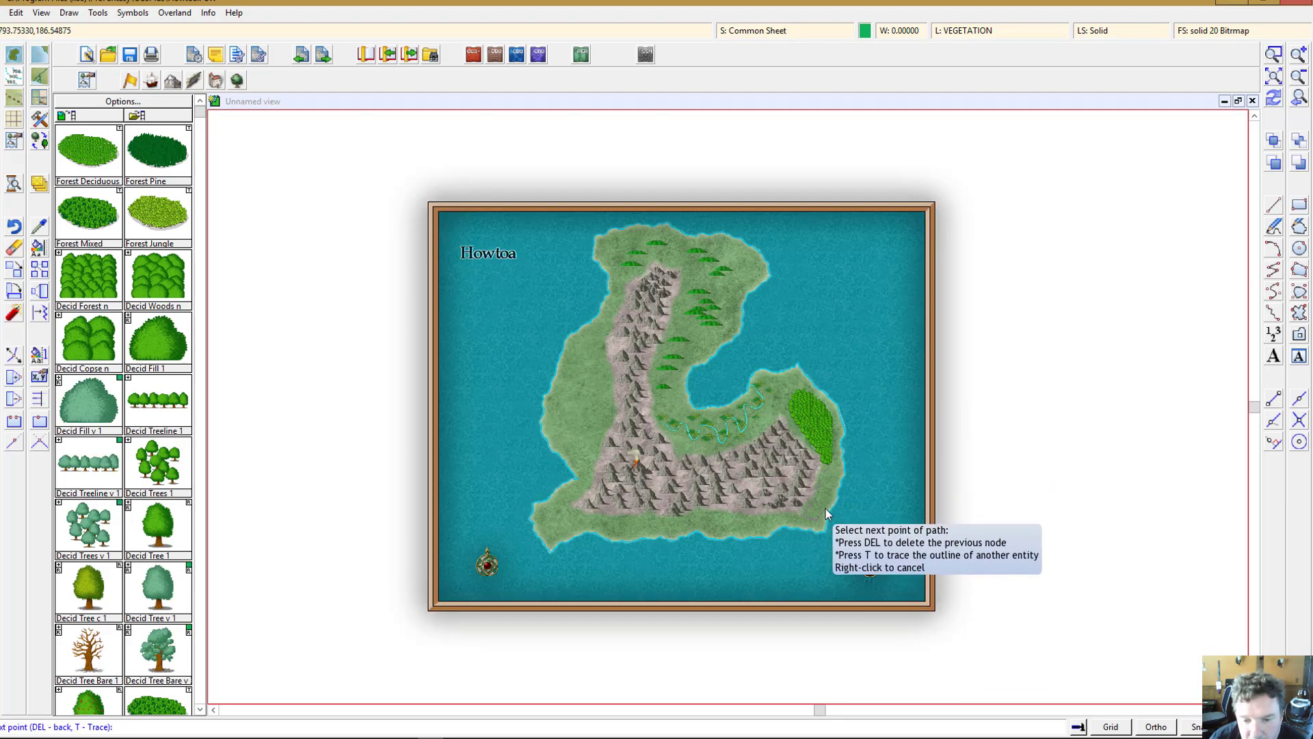
{"action": "right_click", "coordinate": [830, 467]}
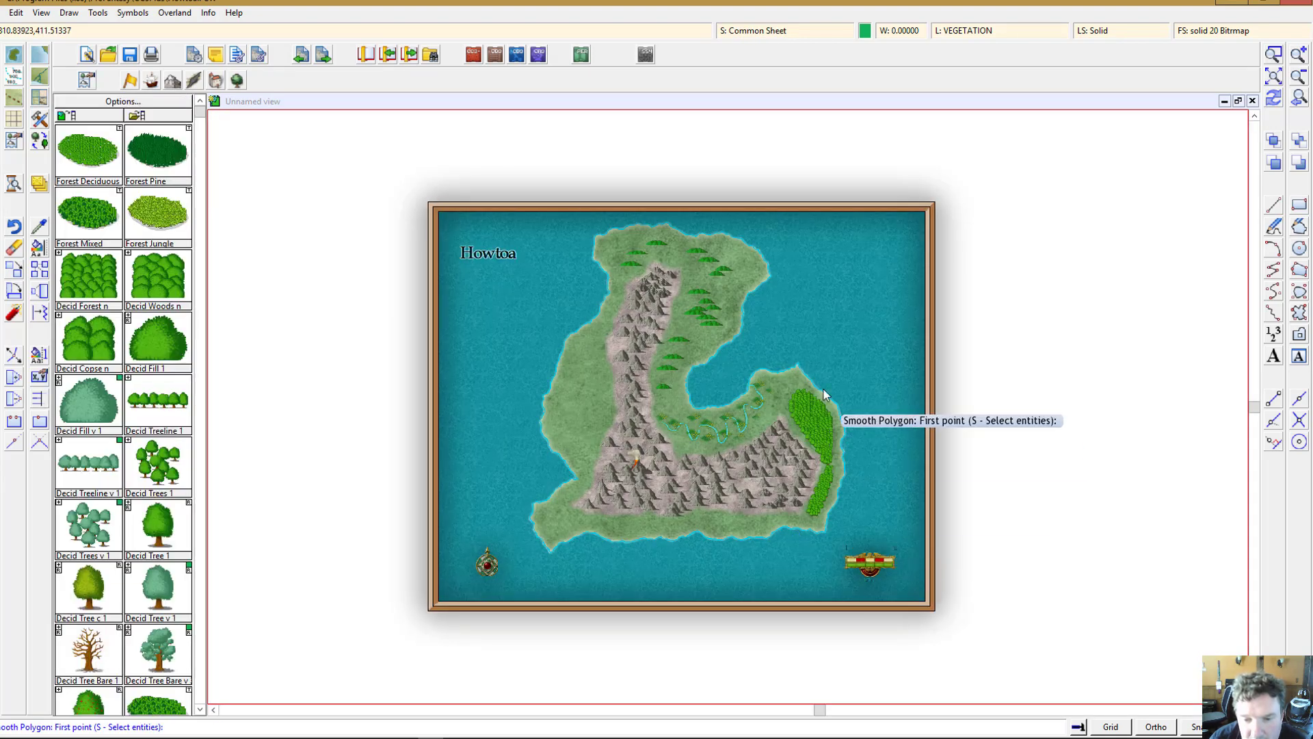
Step: Draw a Forest Jungle smooth polygon along the island's western coast beside the mountains
{"action": "left_click", "coordinate": [155, 280]}
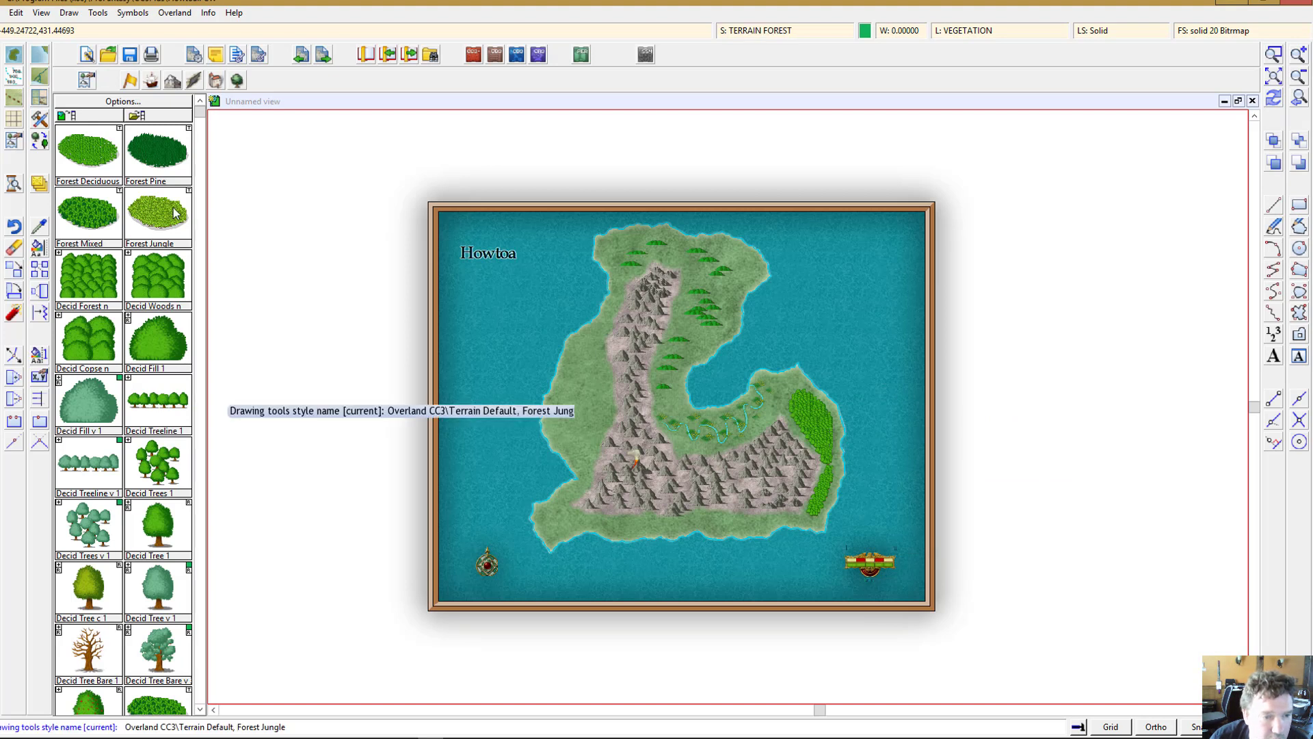
{"action": "left_click", "coordinate": [606, 289]}
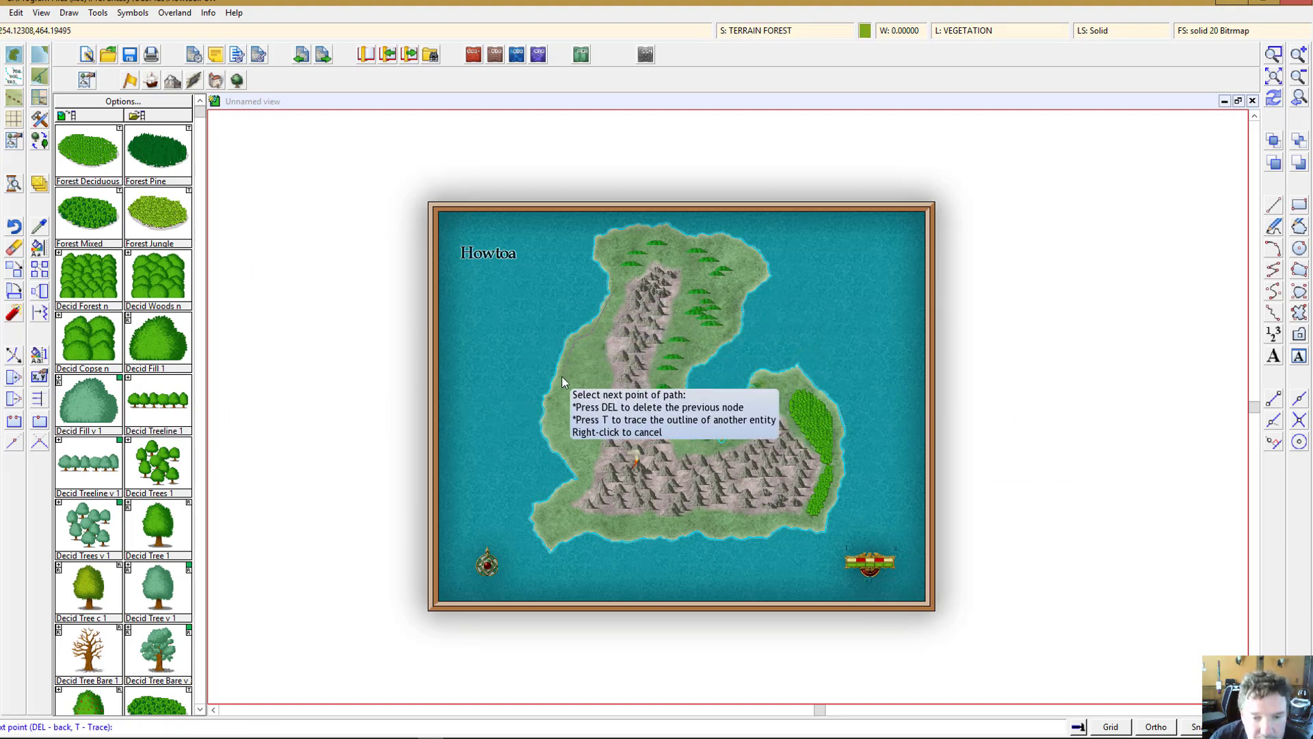
{"action": "left_click", "coordinate": [606, 318]}
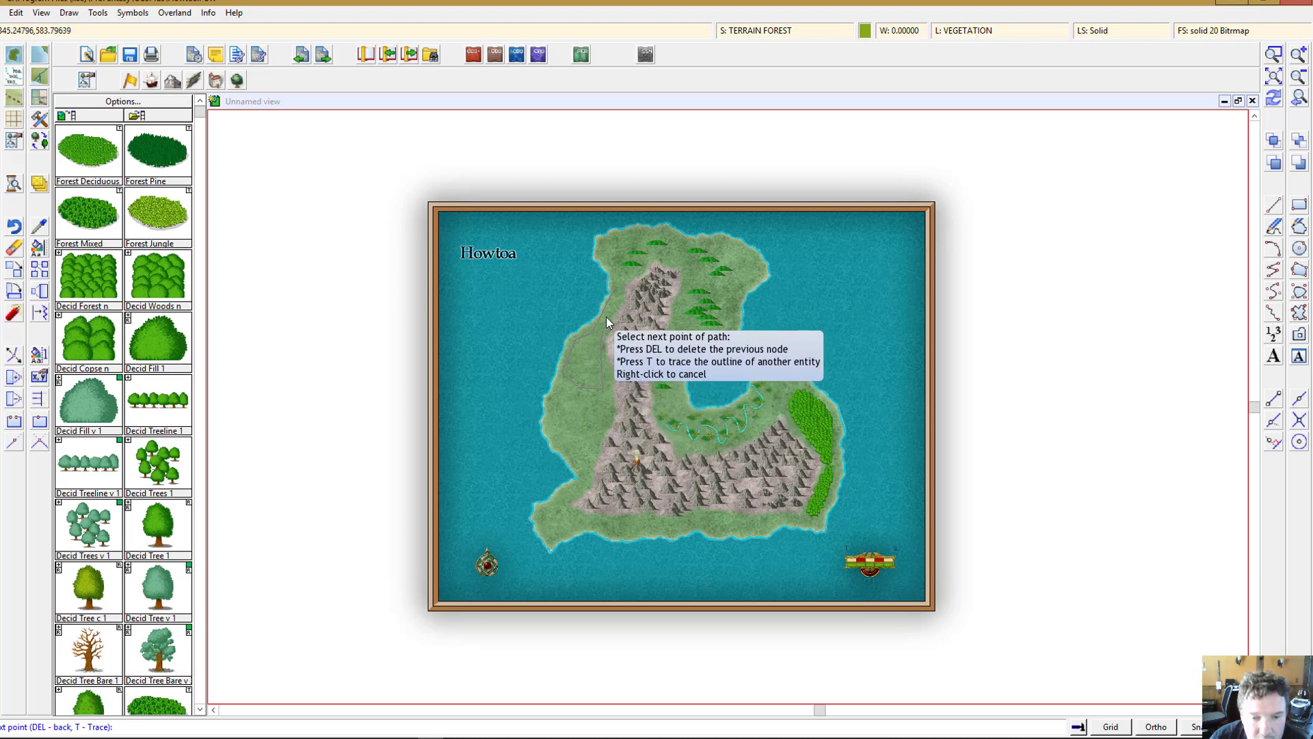
{"action": "left_click", "coordinate": [614, 298]}
{"action": "left_click", "coordinate": [622, 289]}
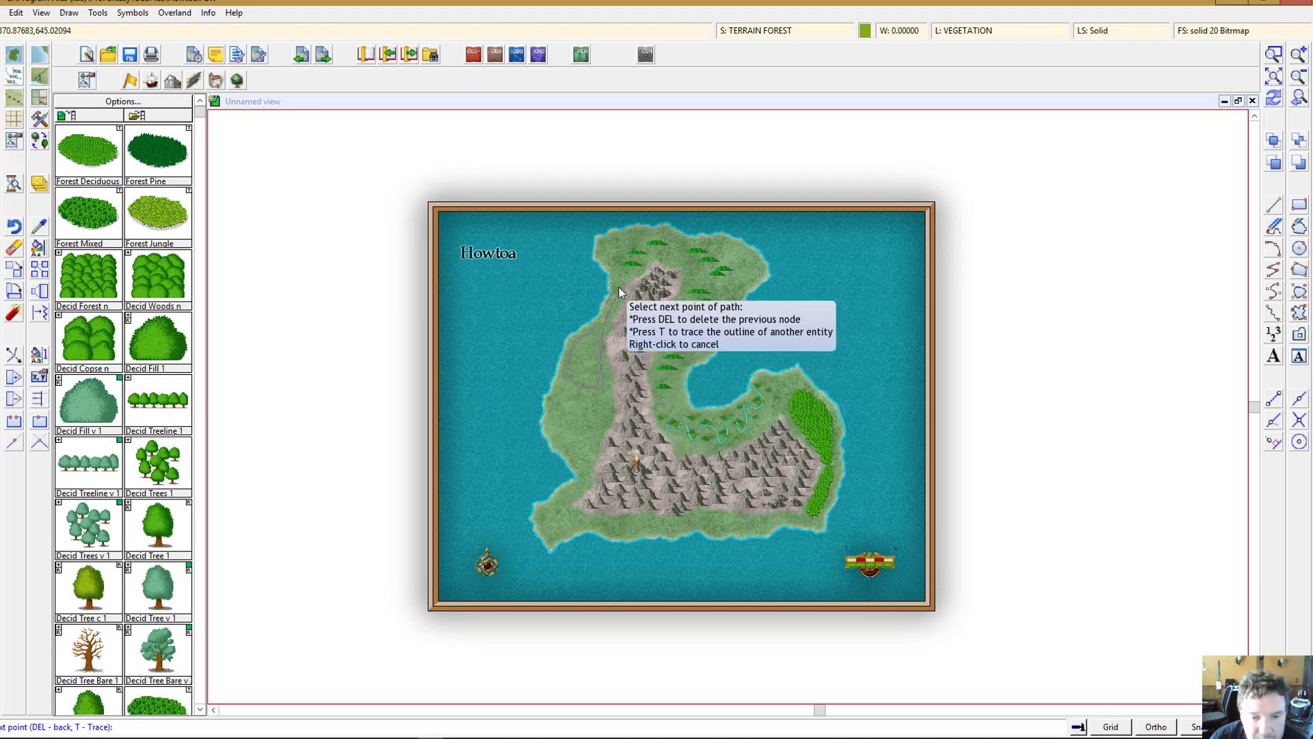
{"action": "right_click", "coordinate": [621, 287]}
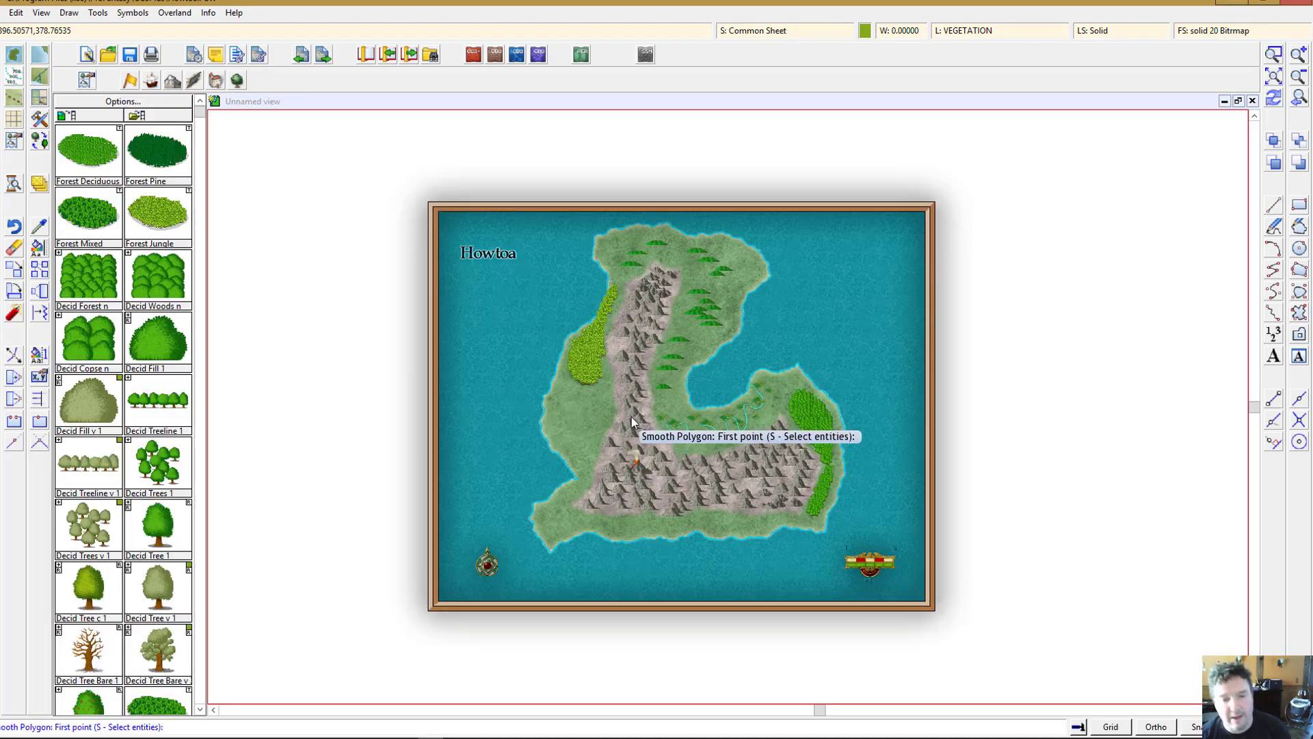
Step: Place individual Decid Tree 1 symbols along the edges of the eastern forest
{"action": "left_click", "coordinate": [1272, 55]}
{"action": "left_click", "coordinate": [763, 353]}
{"action": "left_click", "coordinate": [868, 525]}
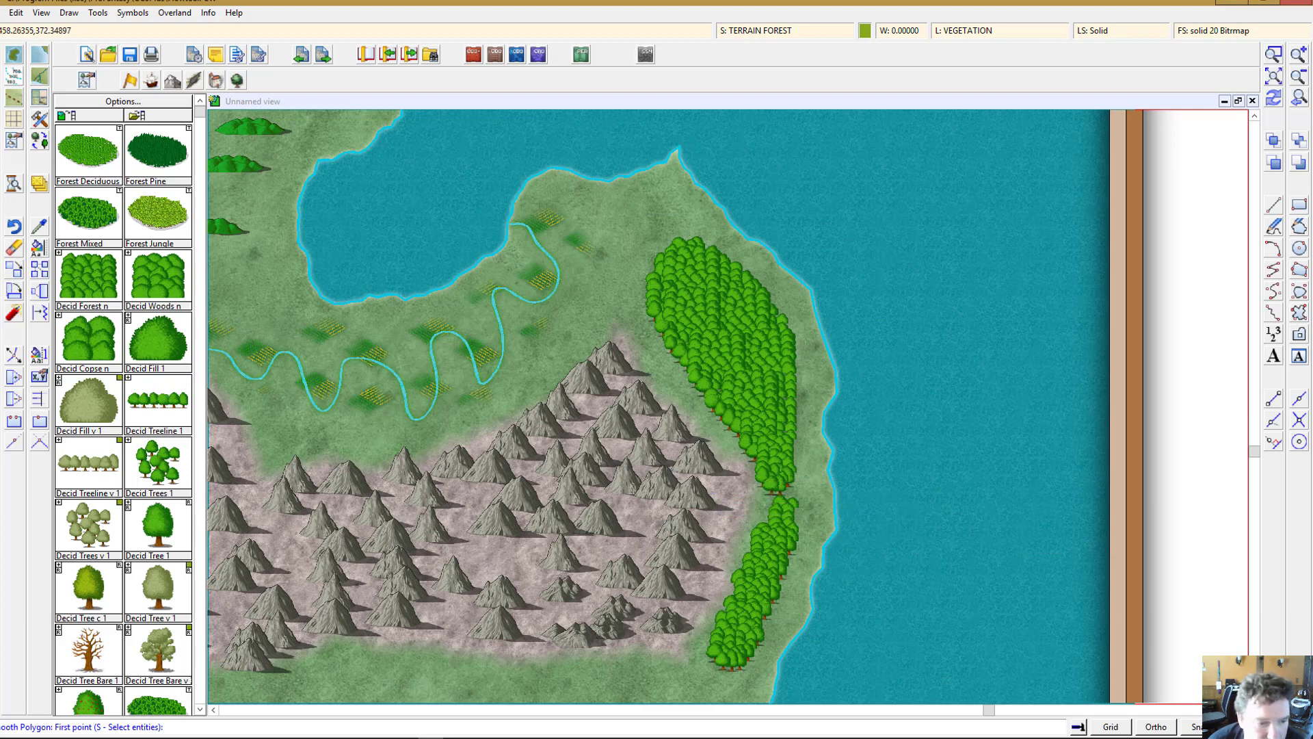
{"action": "left_click", "coordinate": [162, 526]}
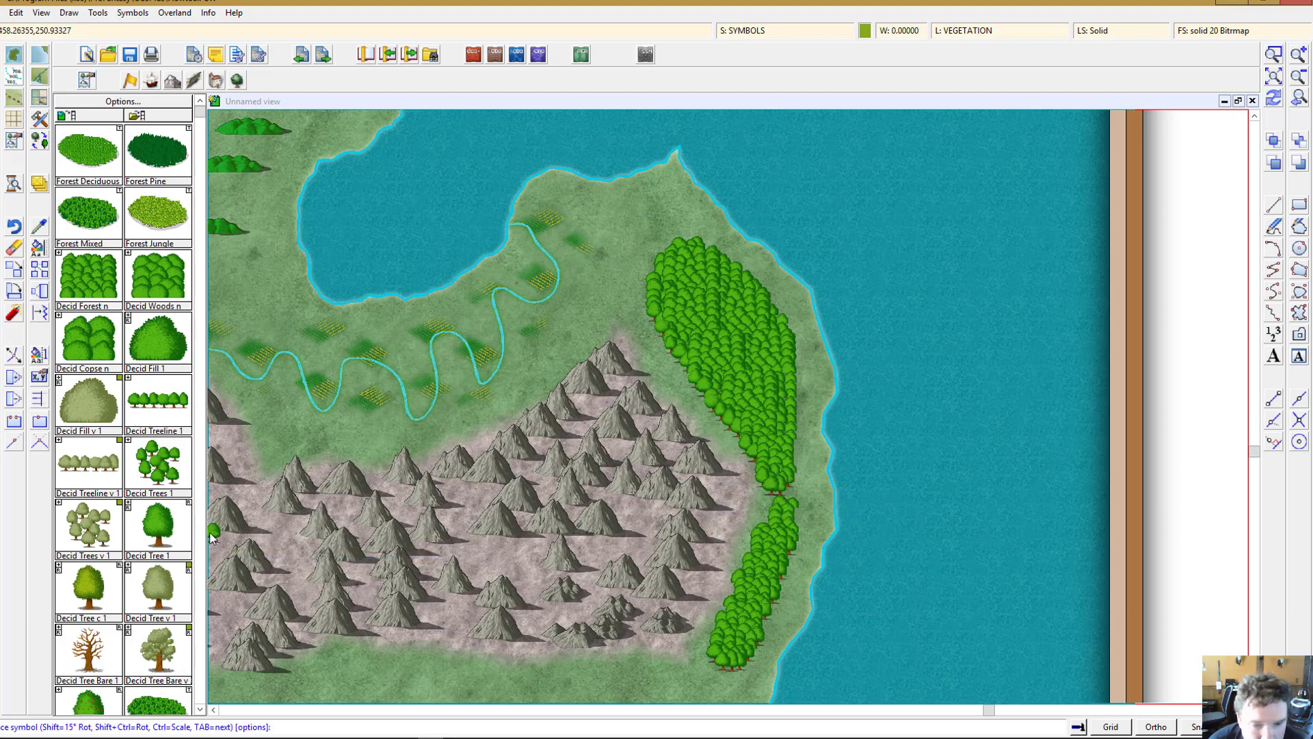
{"action": "left_click", "coordinate": [682, 391]}
{"action": "left_click", "coordinate": [708, 425]}
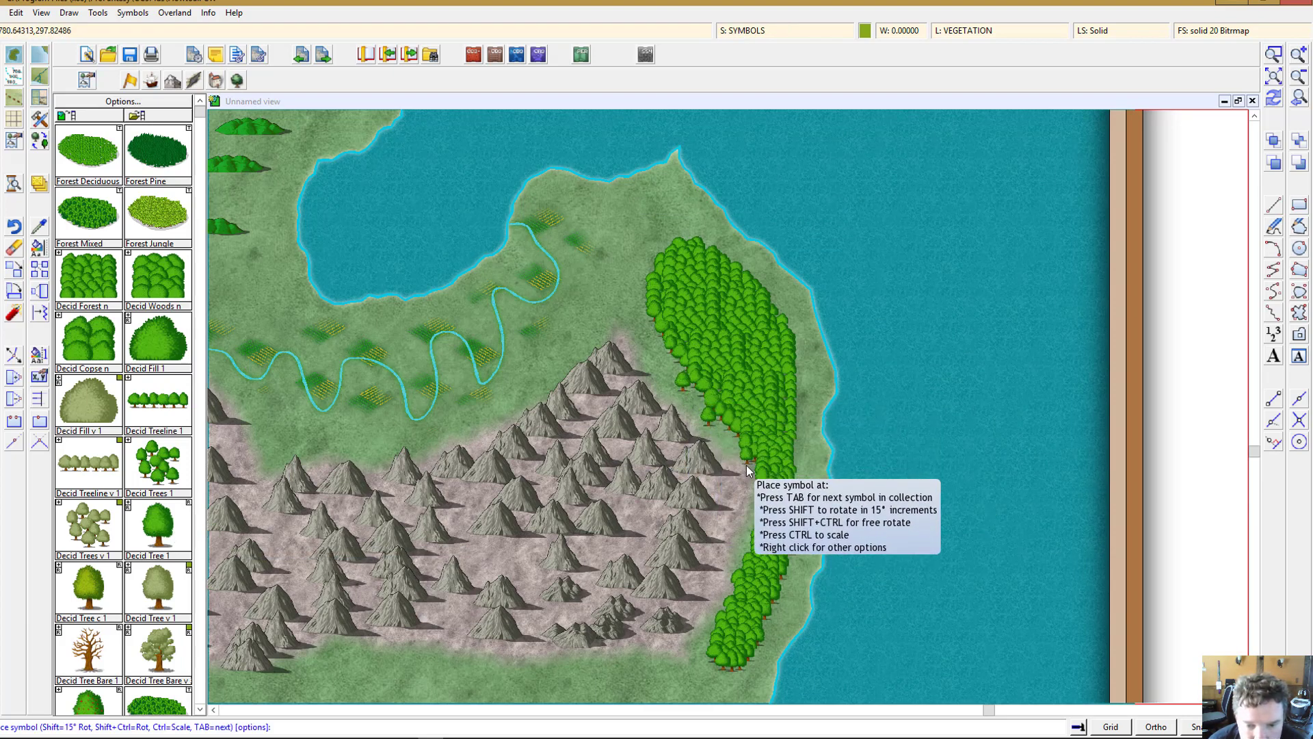
{"action": "left_click", "coordinate": [745, 467]}
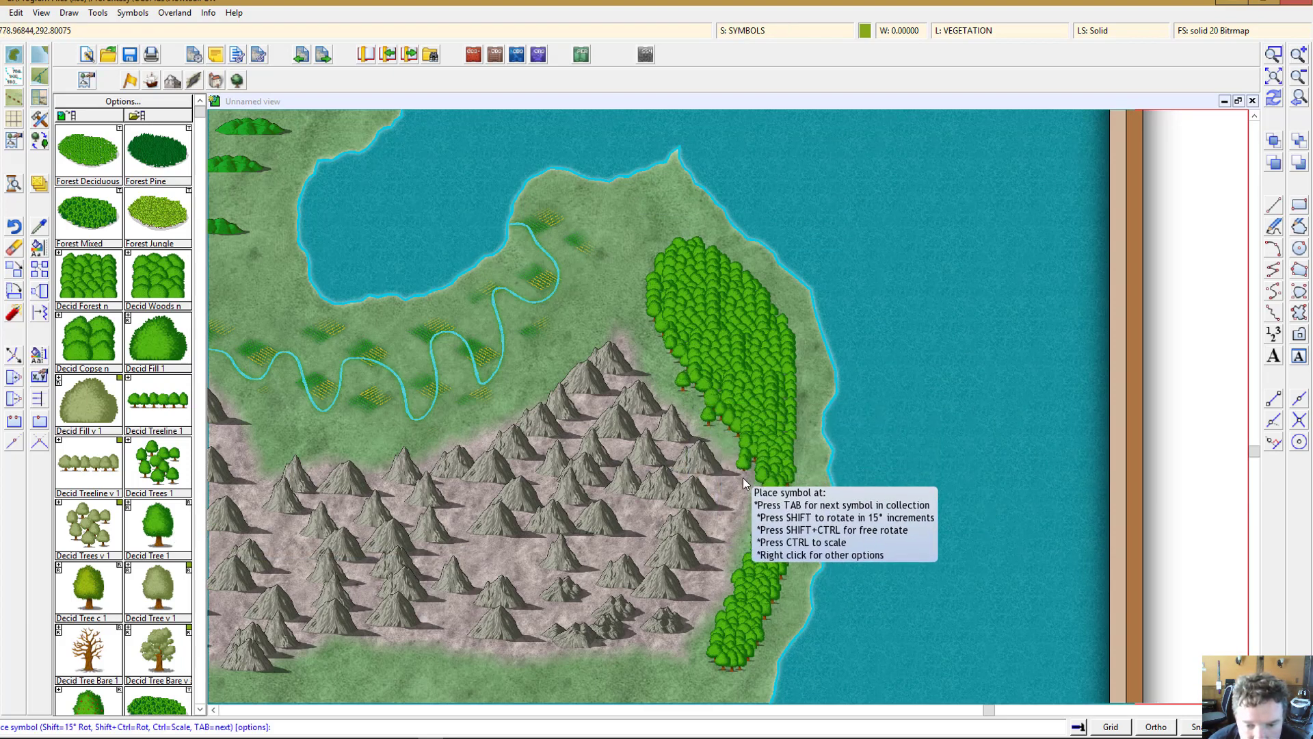
{"action": "left_click", "coordinate": [750, 524]}
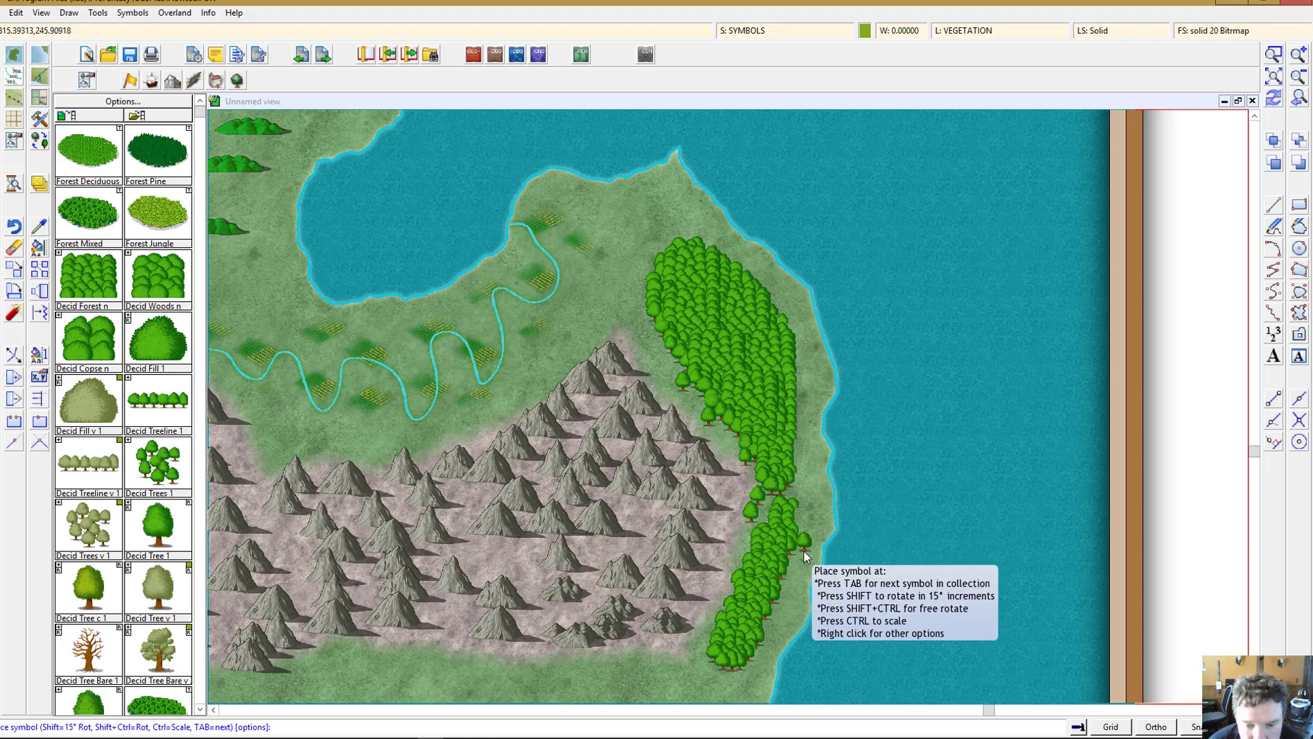
{"action": "left_click", "coordinate": [803, 552]}
{"action": "left_click", "coordinate": [789, 580]}
{"action": "left_click", "coordinate": [770, 628]}
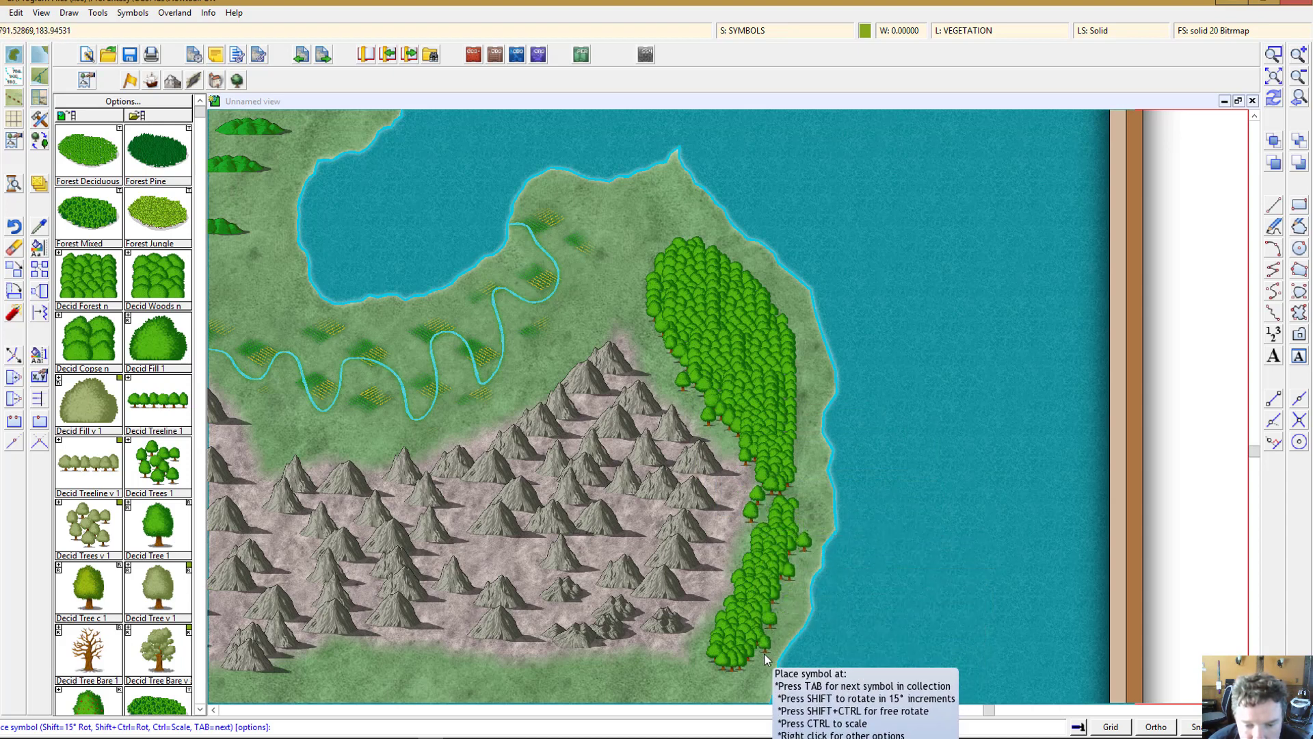
{"action": "left_click", "coordinate": [765, 653]}
{"action": "left_click", "coordinate": [745, 675]}
{"action": "left_click", "coordinate": [712, 682]}
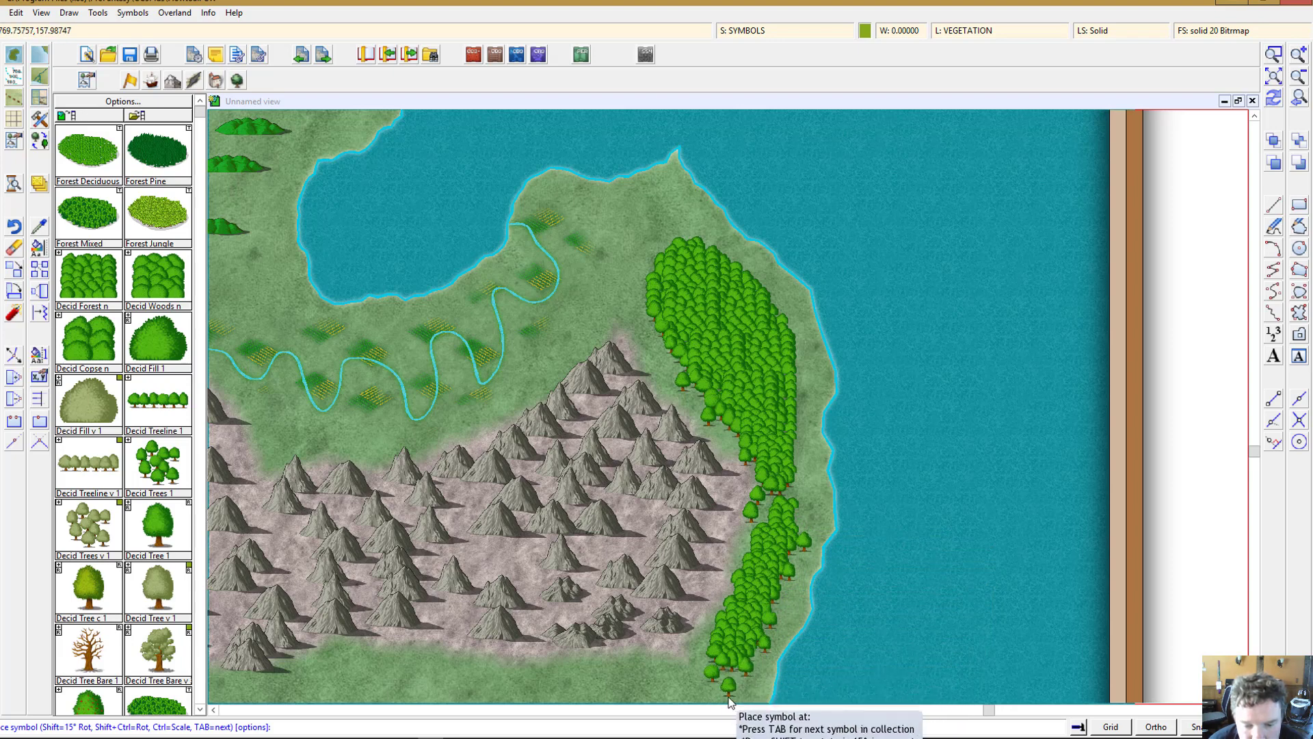
{"action": "left_click", "coordinate": [730, 699]}
{"action": "left_click", "coordinate": [799, 424]}
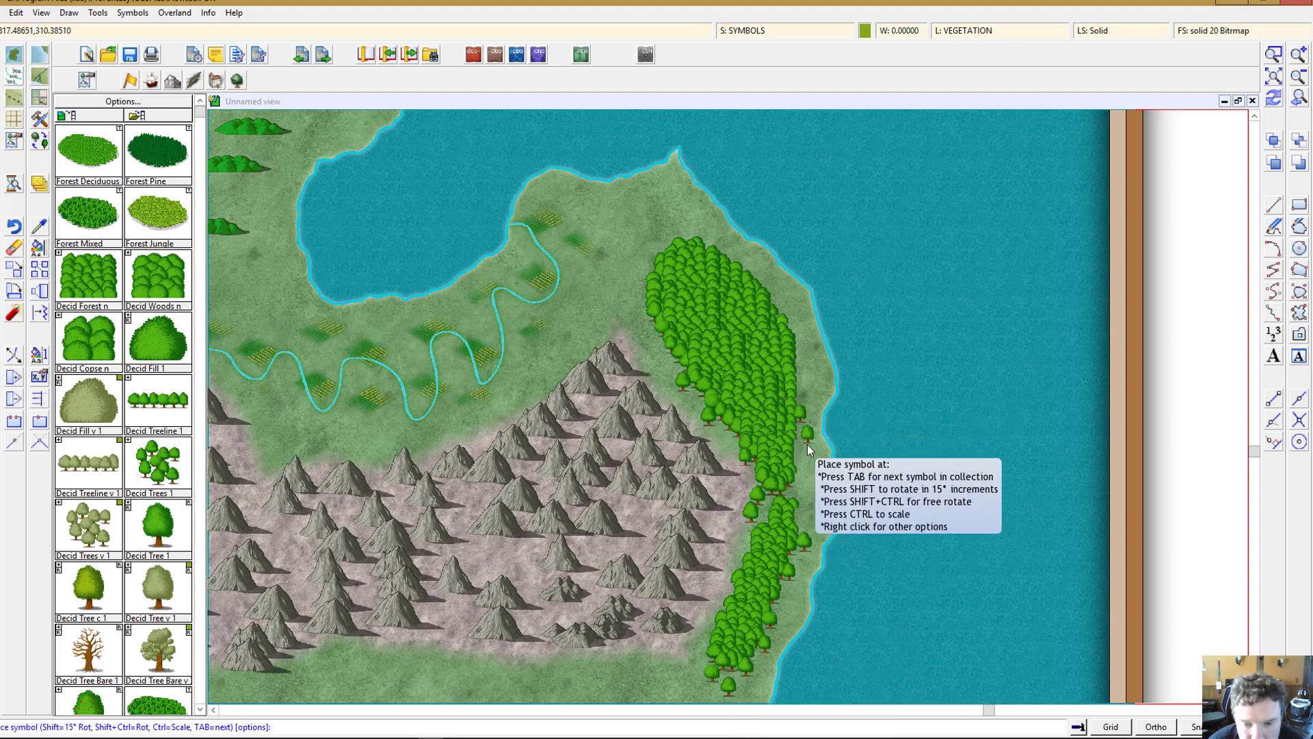
{"action": "left_click", "coordinate": [807, 445]}
{"action": "left_click", "coordinate": [806, 463]}
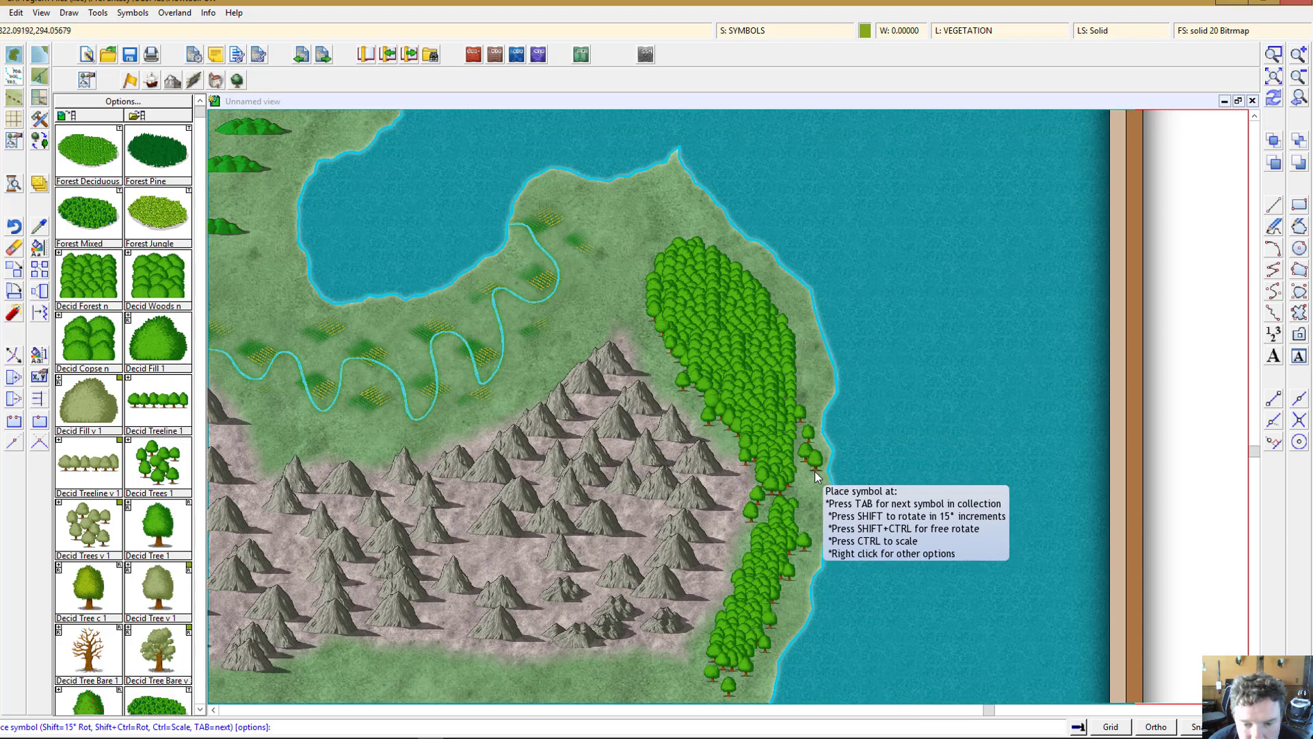
{"action": "left_click", "coordinate": [814, 470]}
{"action": "left_click", "coordinate": [605, 244]}
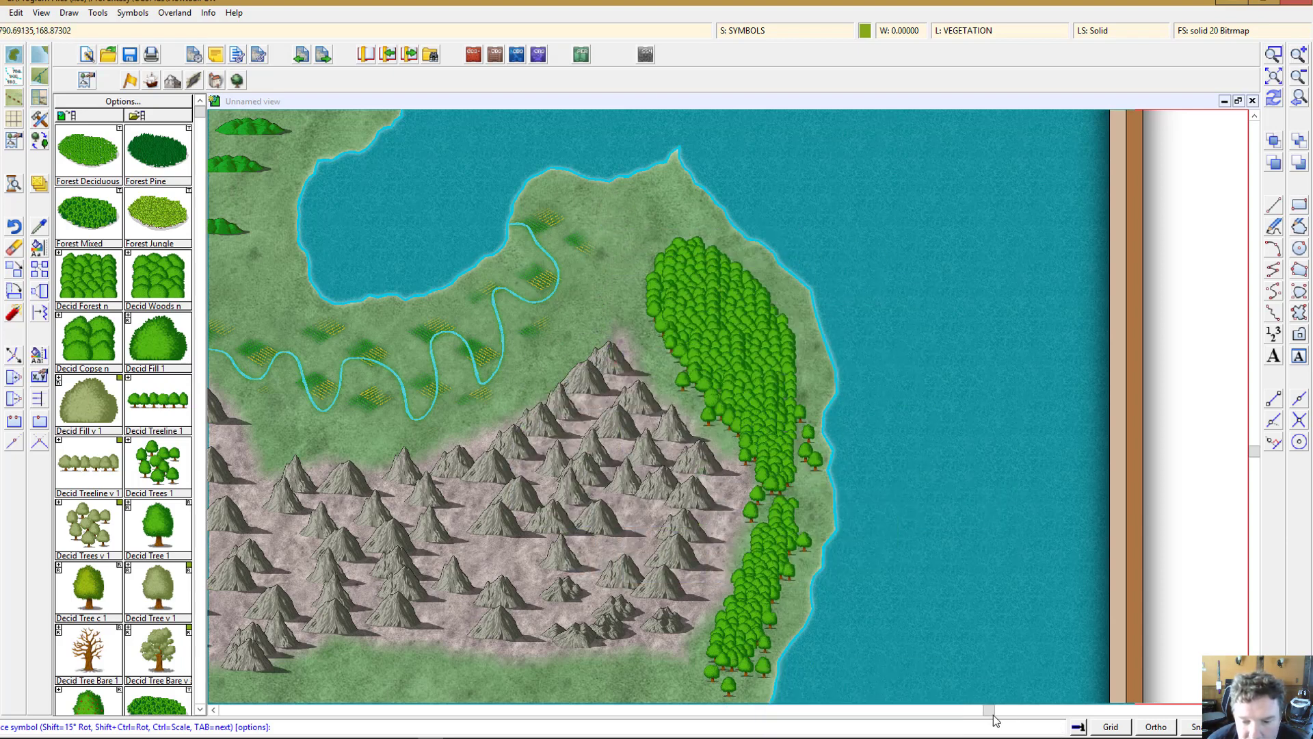
Step: Switch the symbol catalog to structures
{"action": "left_click_drag", "start_coordinate": [985, 712], "coordinate": [974, 717]}
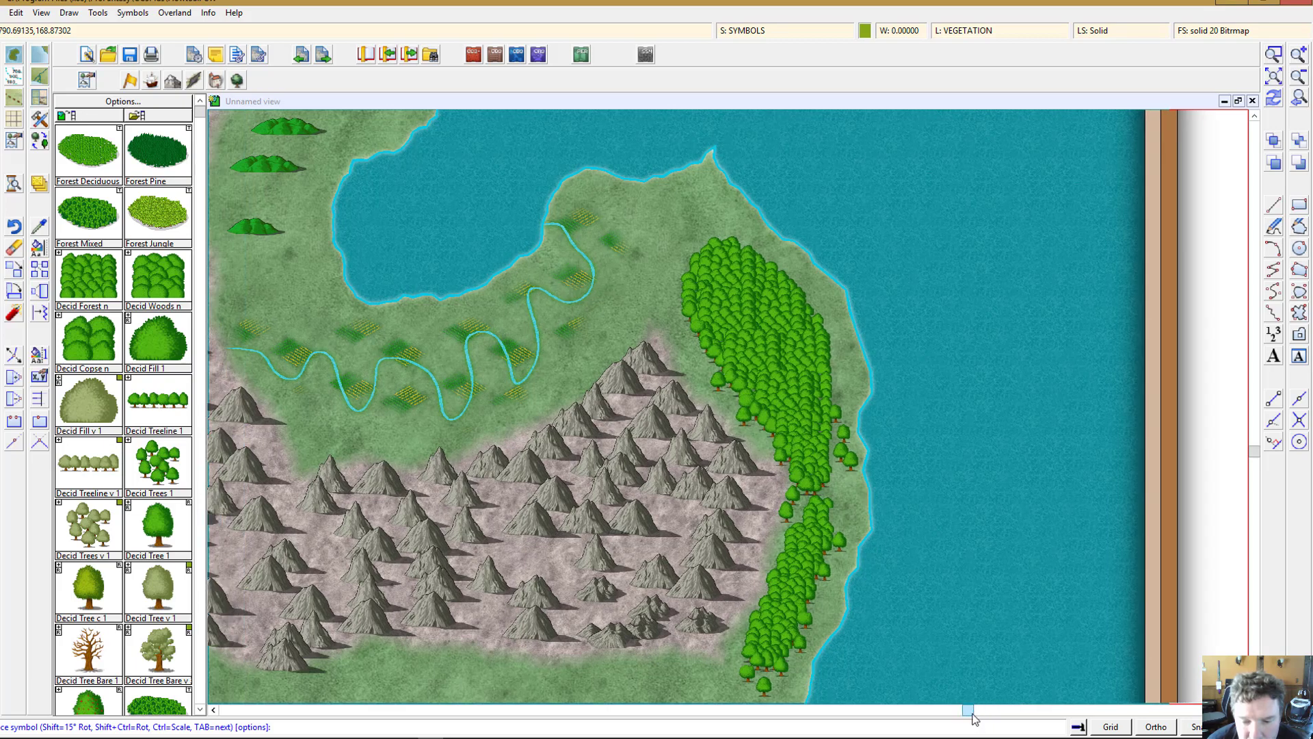
{"action": "left_click_drag", "start_coordinate": [705, 710], "coordinate": [444, 711]}
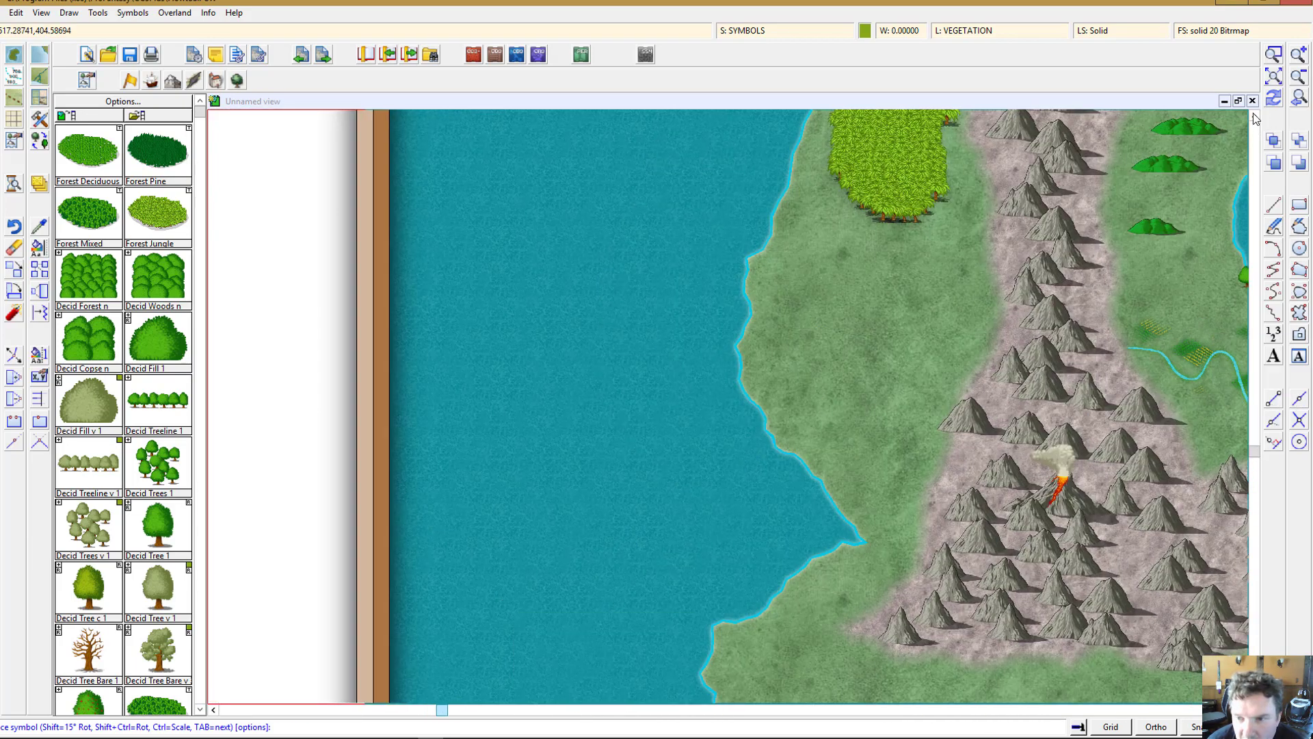
{"action": "left_click", "coordinate": [1255, 118]}
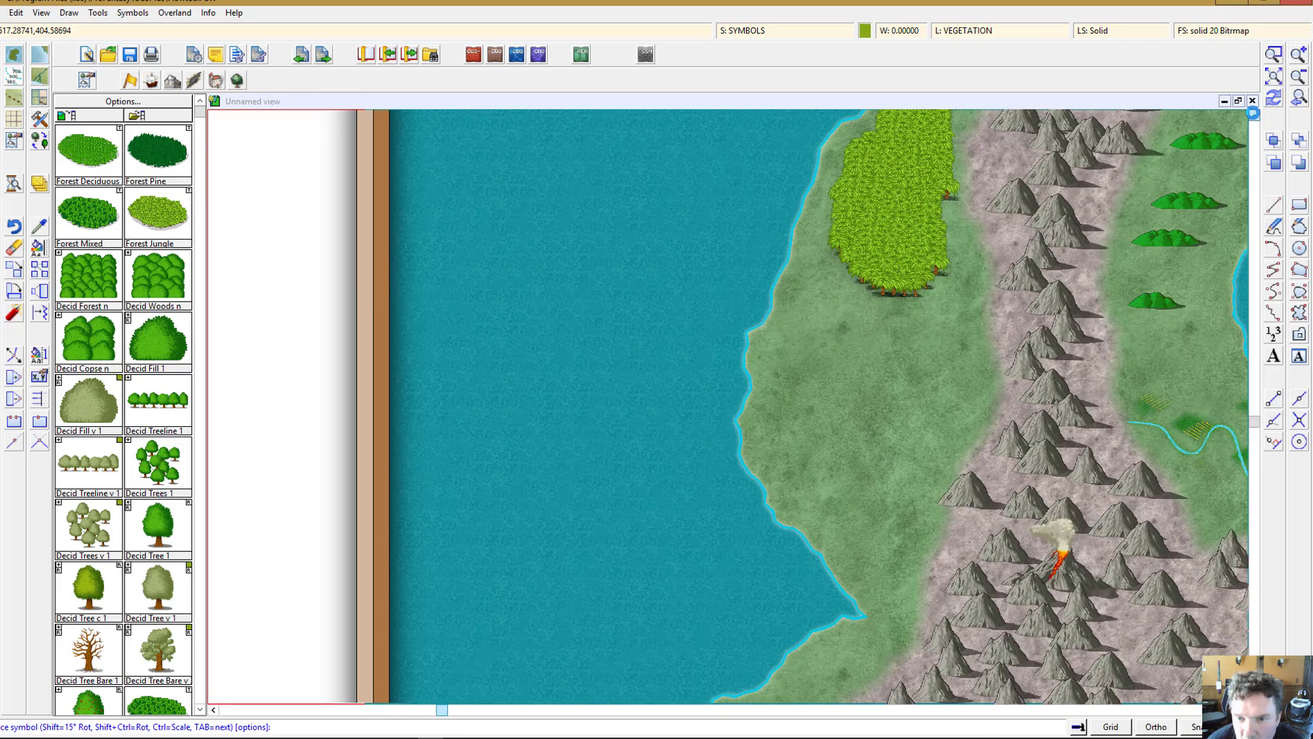
{"action": "left_click", "coordinate": [1254, 115]}
{"action": "left_click", "coordinate": [1254, 115]}
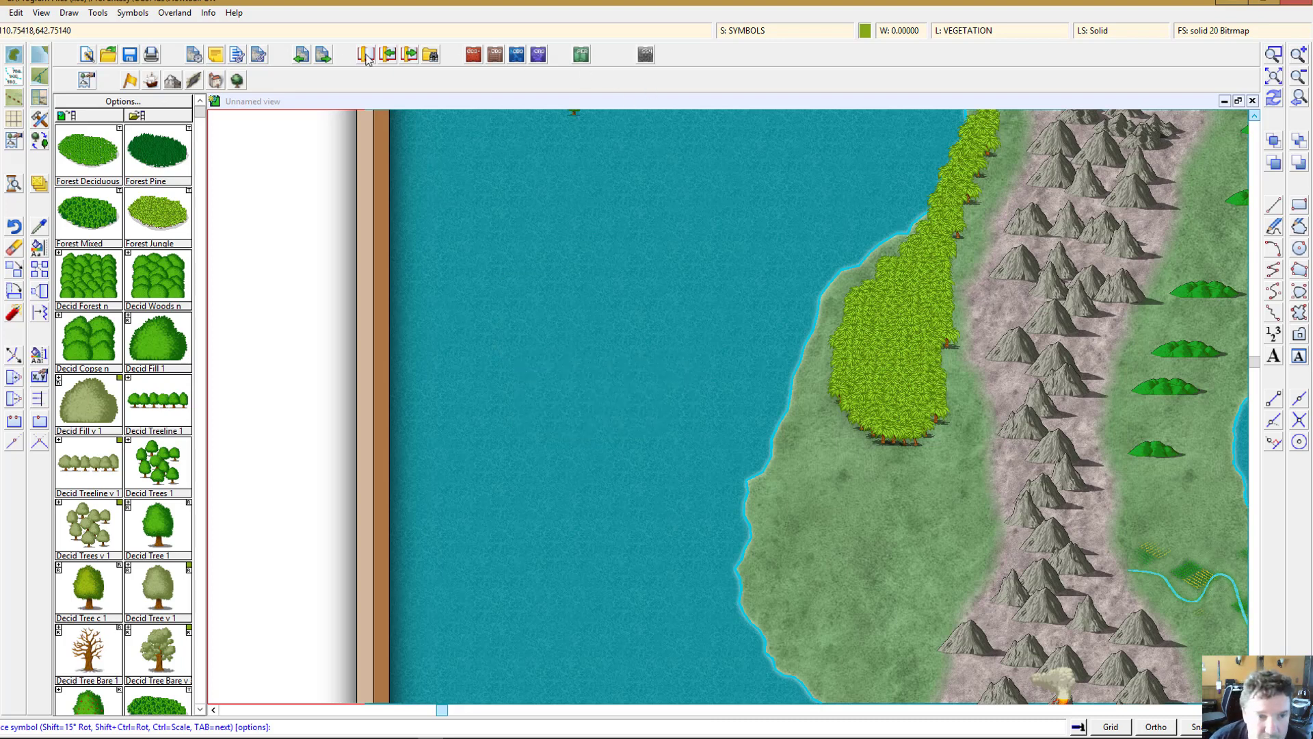
{"action": "left_click", "coordinate": [216, 81]}
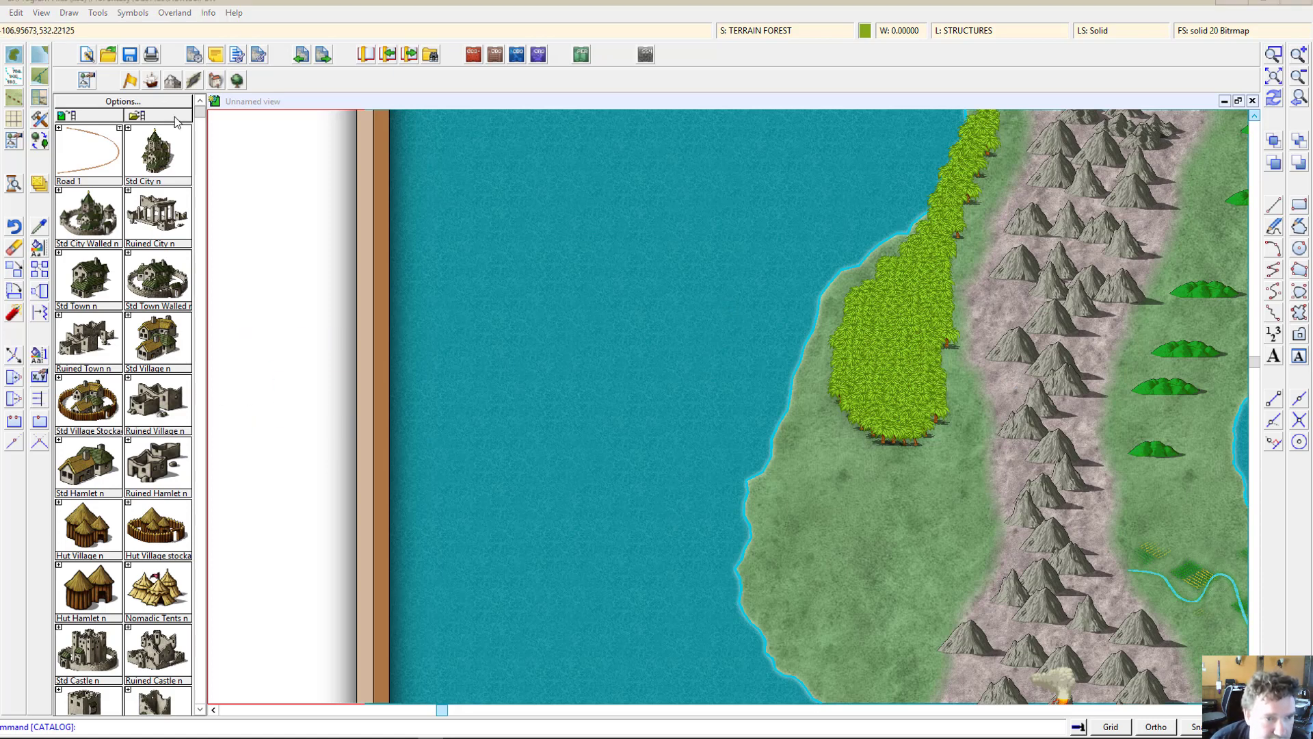
{"action": "left_click", "coordinate": [136, 115]}
{"action": "scroll", "coordinate": [278, 364], "scroll_direction": "down", "scroll_amount": 2}
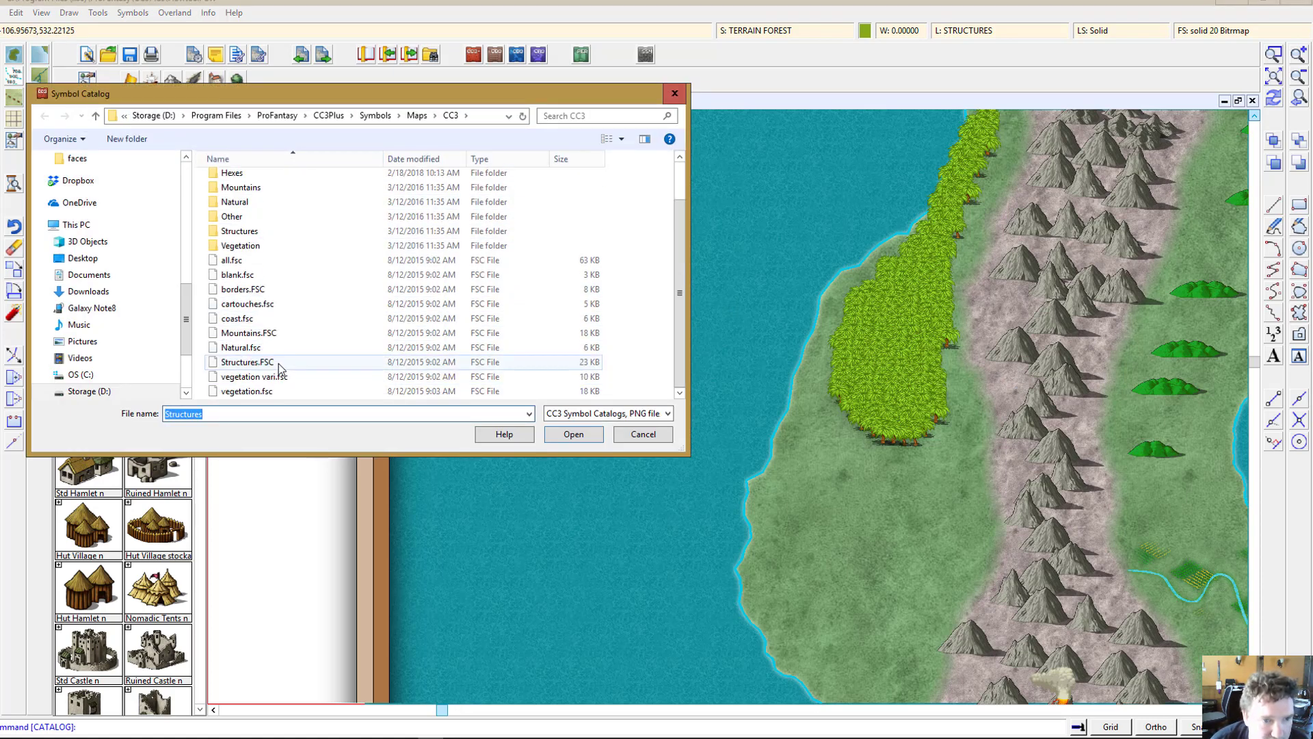
{"action": "scroll", "coordinate": [277, 364], "scroll_direction": "up", "scroll_amount": 2}
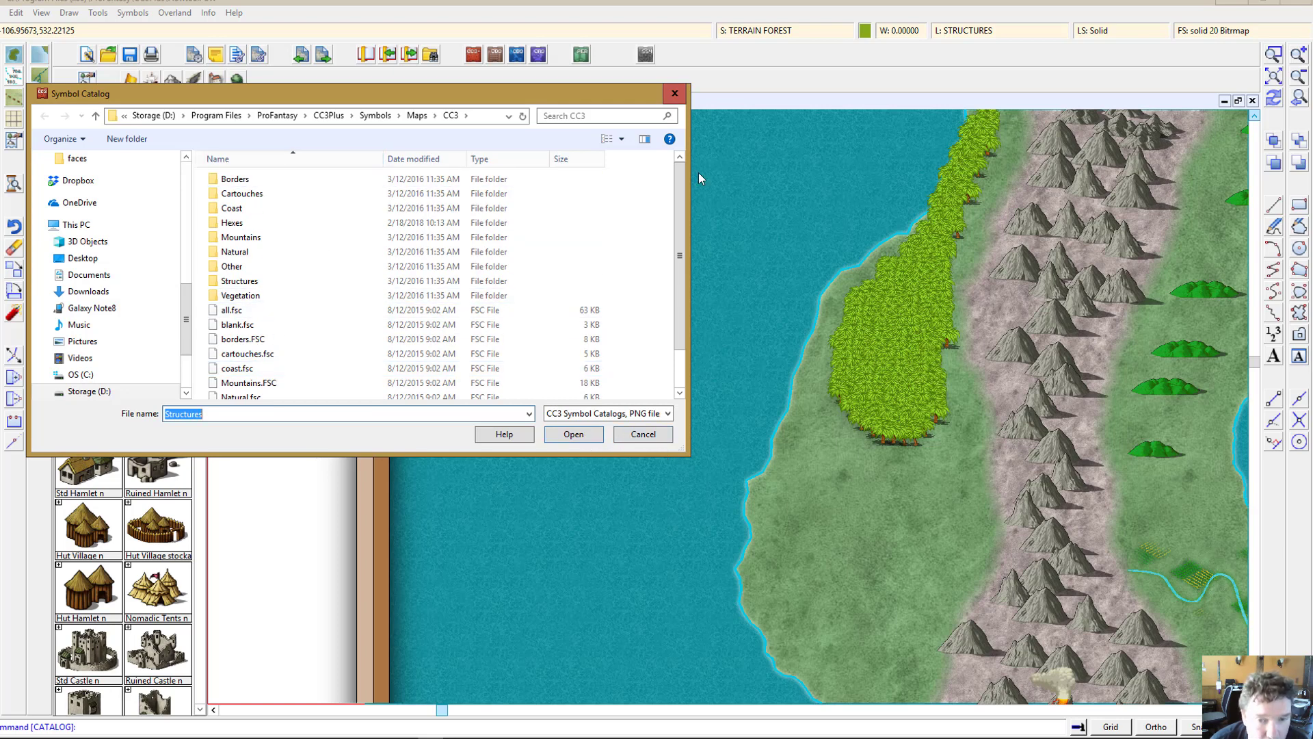
{"action": "left_click", "coordinate": [674, 95]}
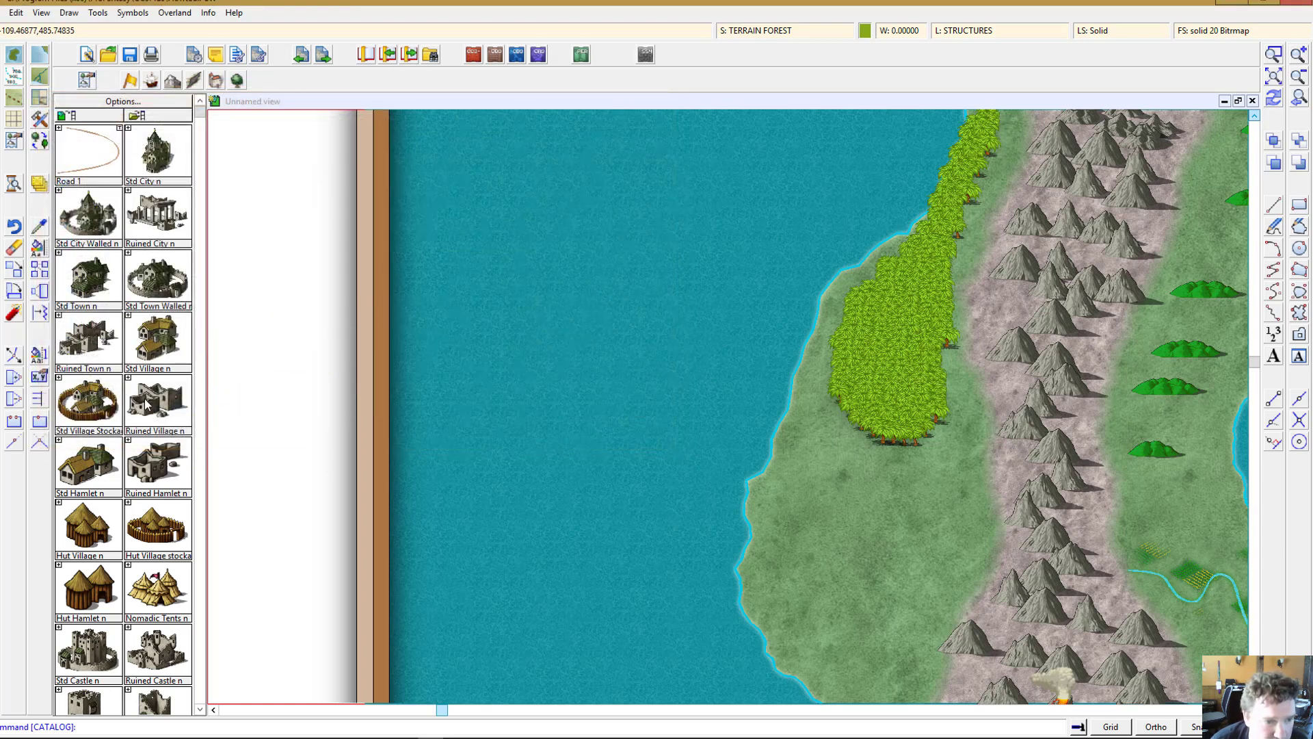
Step: Browse the structure symbols available in the catalog with the whole map in view
{"action": "scroll", "coordinate": [146, 403], "scroll_direction": "down", "scroll_amount": 1}
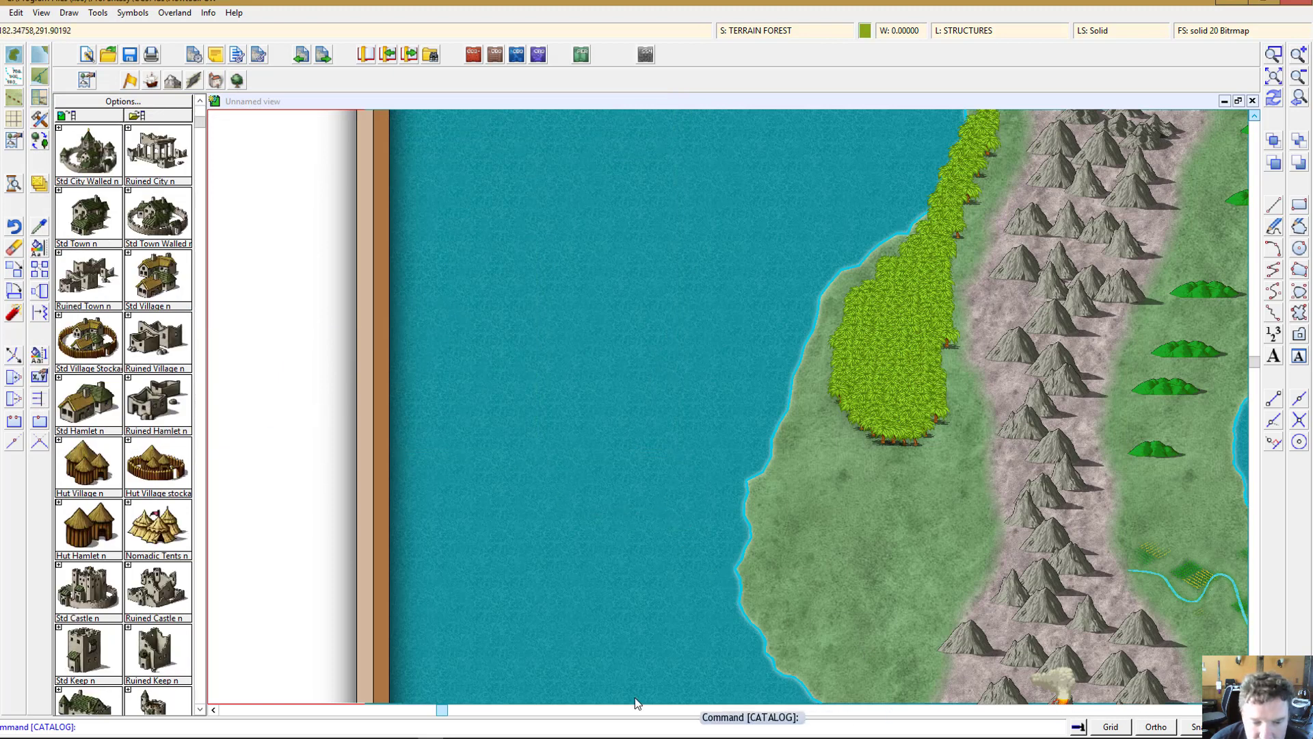
{"action": "left_click", "coordinate": [1273, 77]}
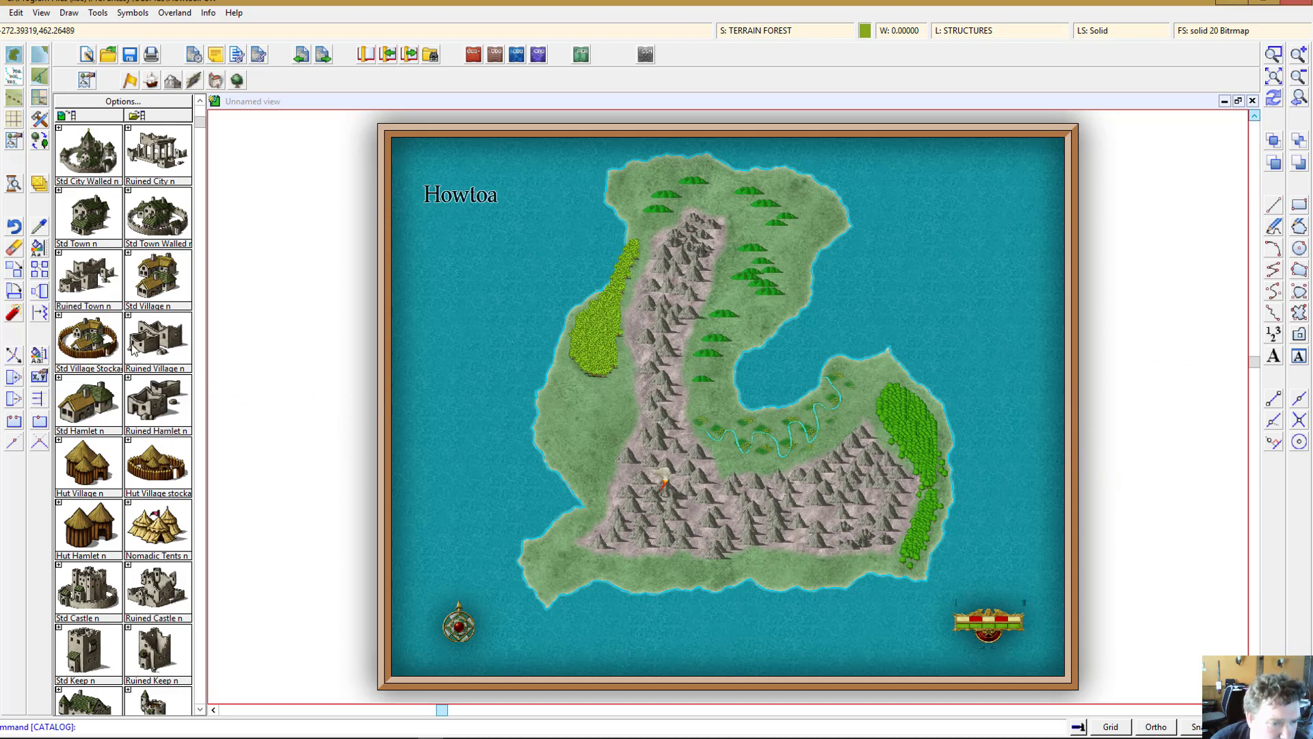
{"action": "scroll", "coordinate": [157, 527], "scroll_direction": "down", "scroll_amount": 3}
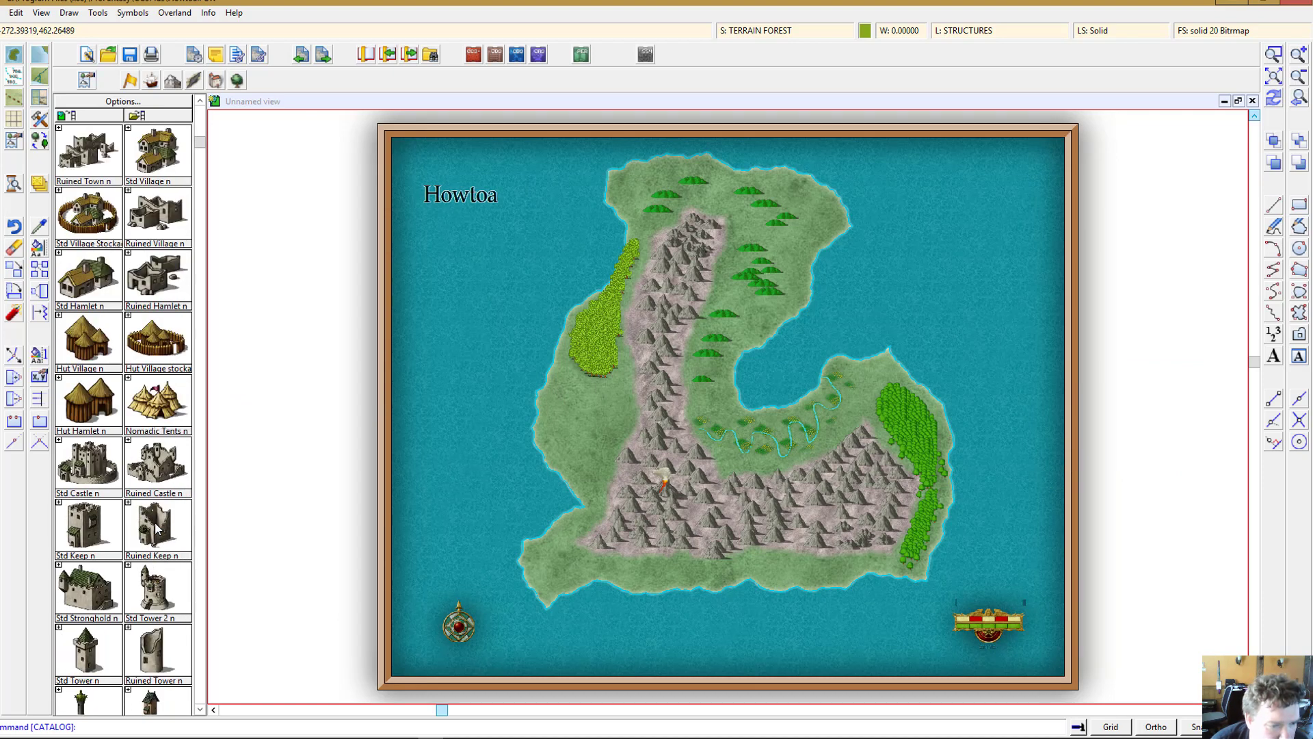
{"action": "scroll", "coordinate": [157, 526], "scroll_direction": "down", "scroll_amount": 7}
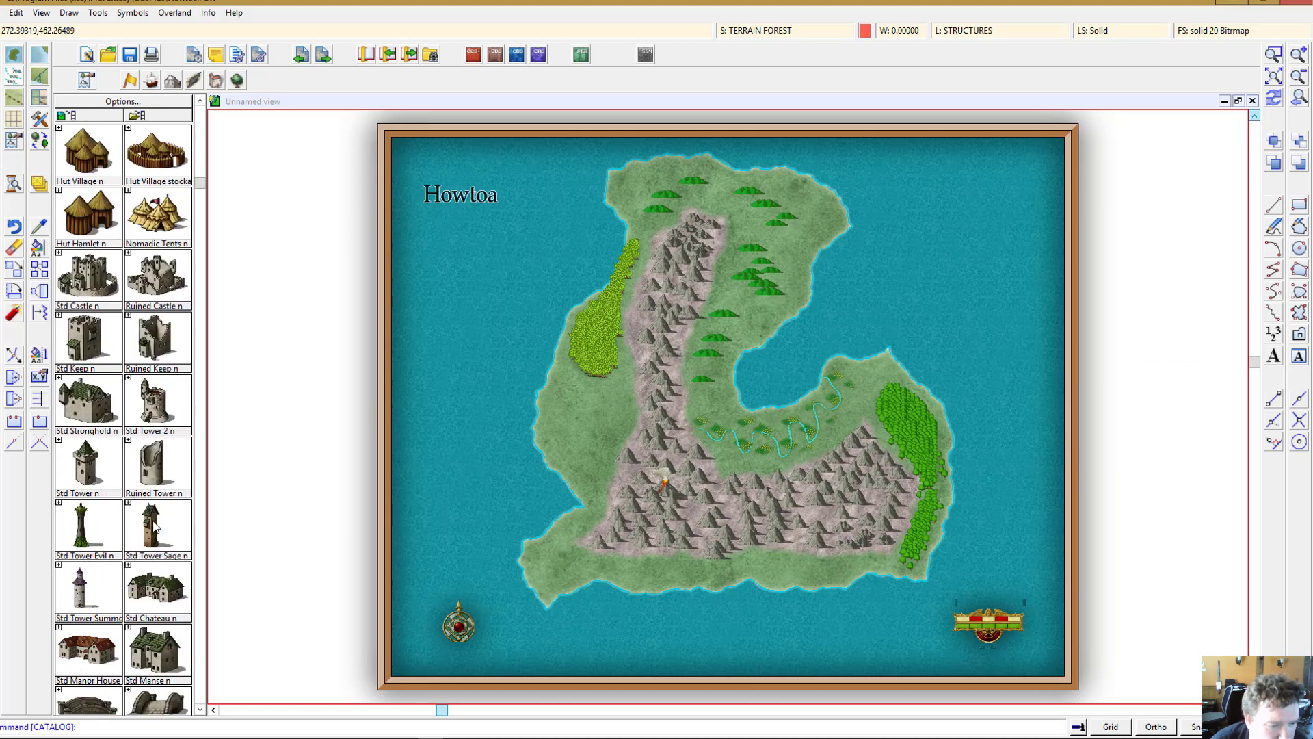
{"action": "scroll", "coordinate": [154, 526], "scroll_direction": "down", "scroll_amount": 7}
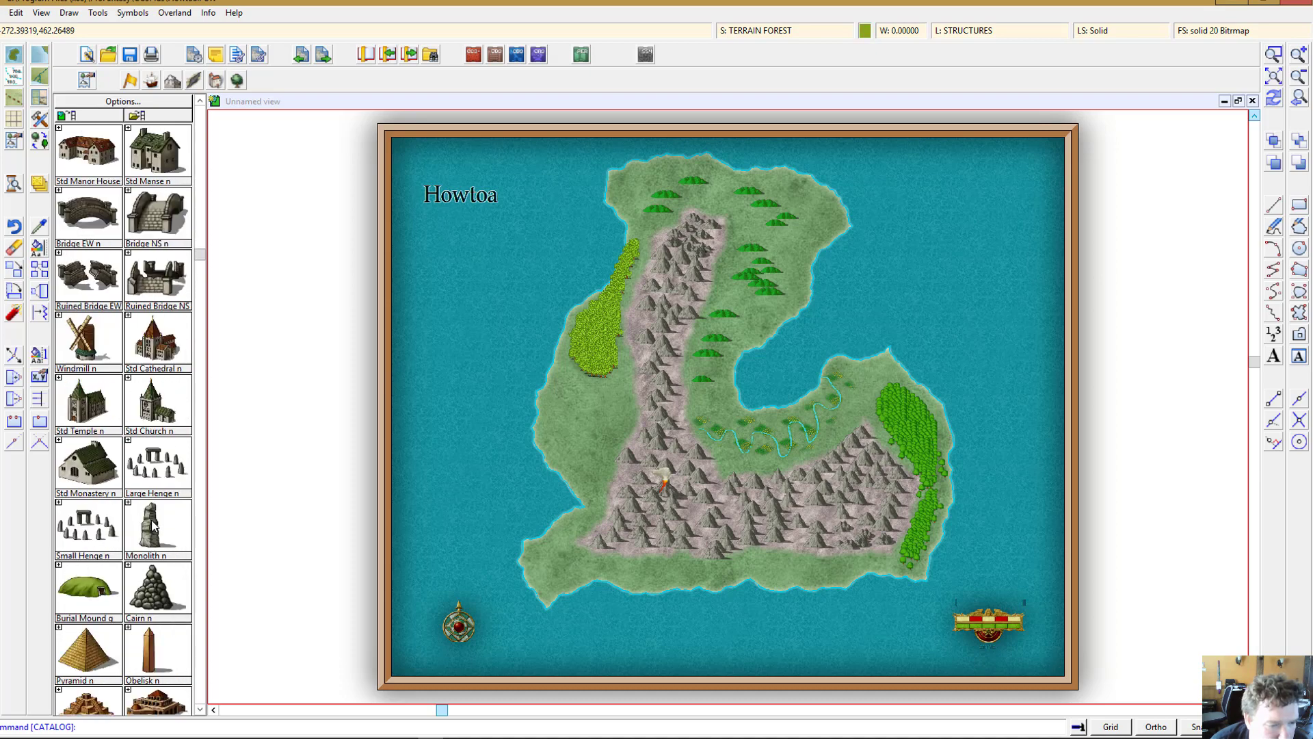
Step: Place two Classic Town Walled symbols on the eastern peninsula beside the river, near the eastern forest
{"action": "scroll", "coordinate": [152, 525], "scroll_direction": "up", "scroll_amount": 11}
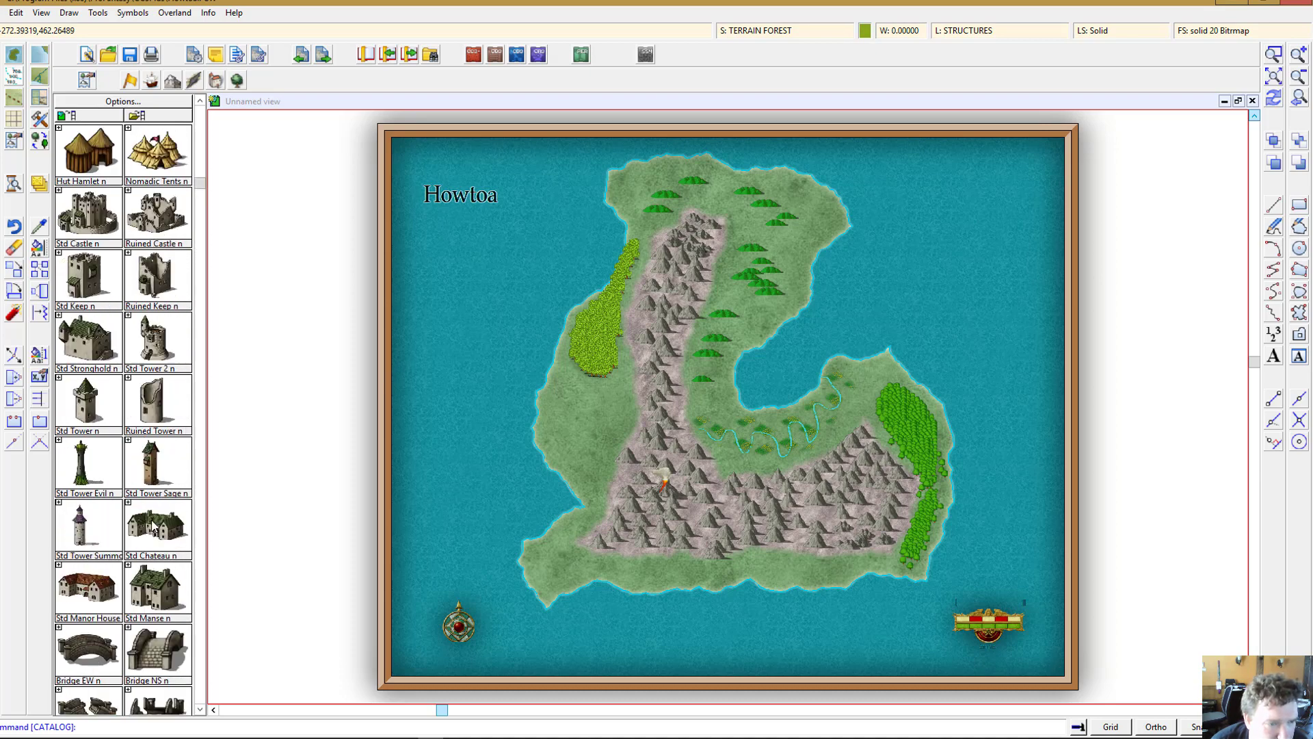
{"action": "scroll", "coordinate": [151, 524], "scroll_direction": "down", "scroll_amount": 11}
{"action": "scroll", "coordinate": [152, 525], "scroll_direction": "down", "scroll_amount": 11}
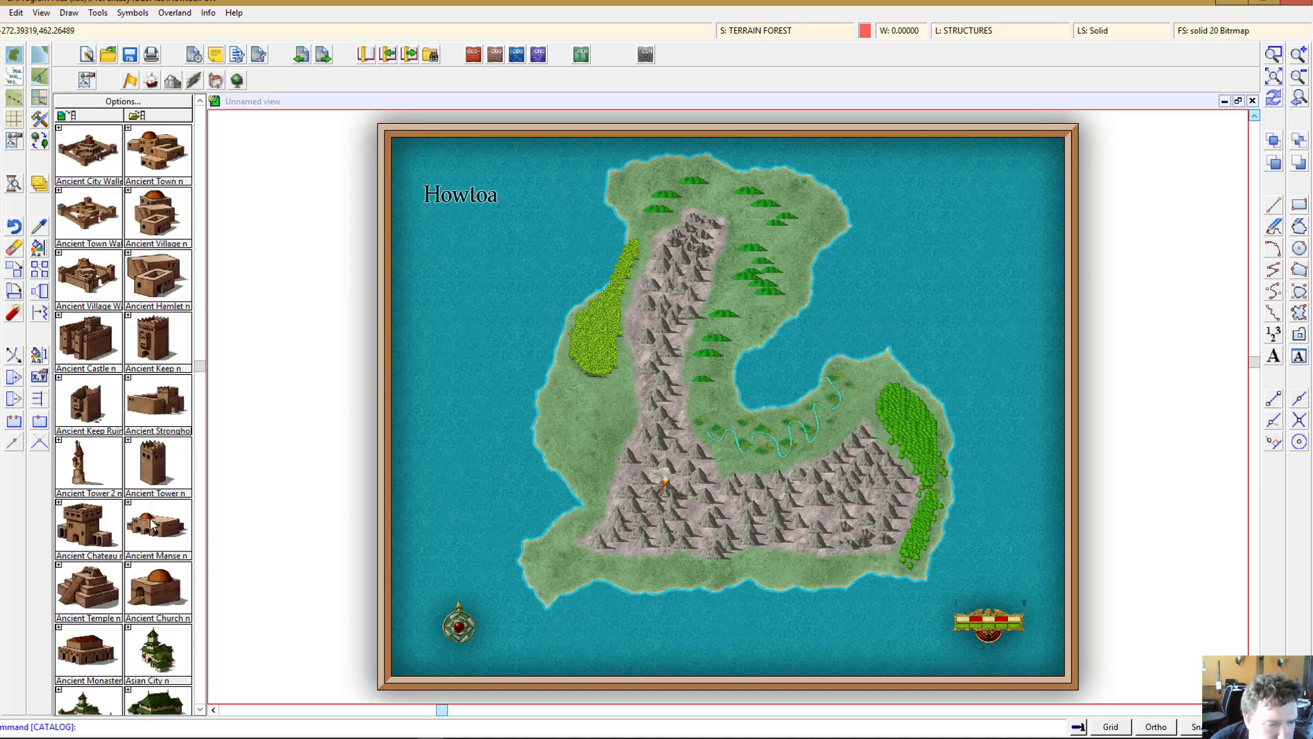
{"action": "scroll", "coordinate": [152, 526], "scroll_direction": "down", "scroll_amount": 7}
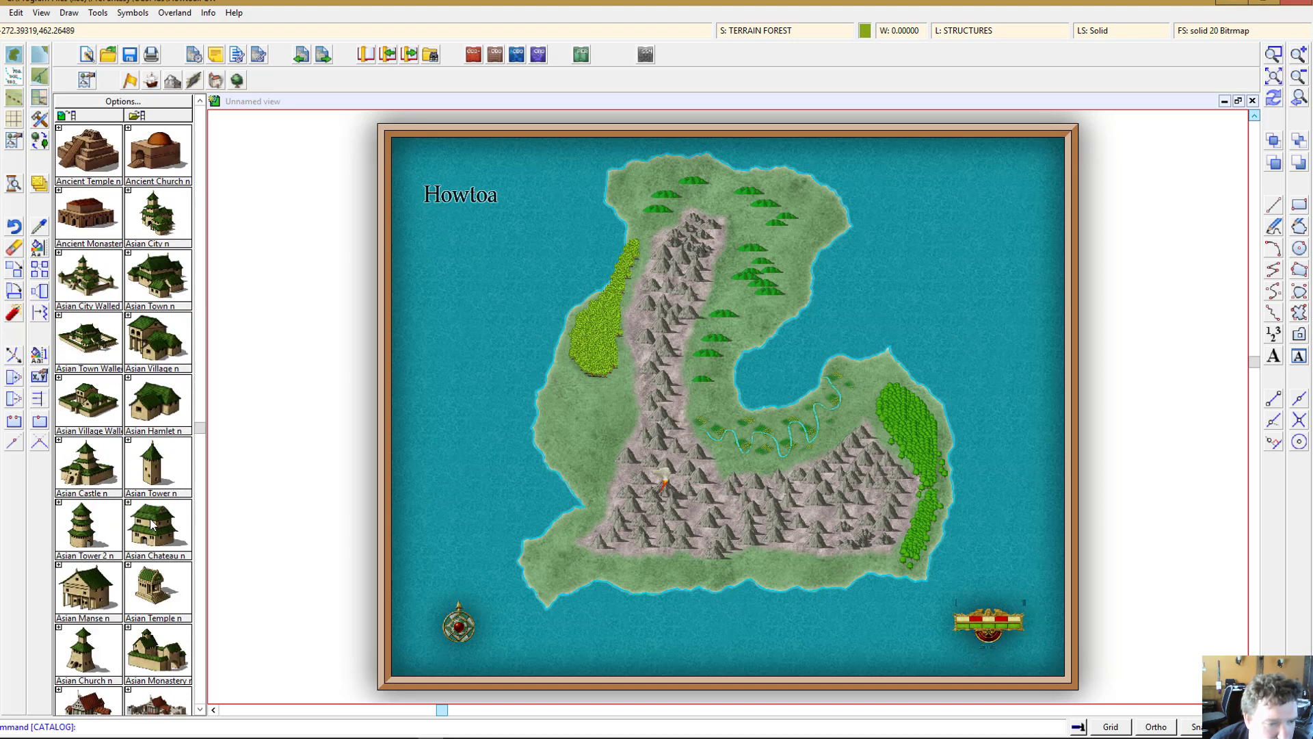
{"action": "scroll", "coordinate": [151, 524], "scroll_direction": "down", "scroll_amount": 2}
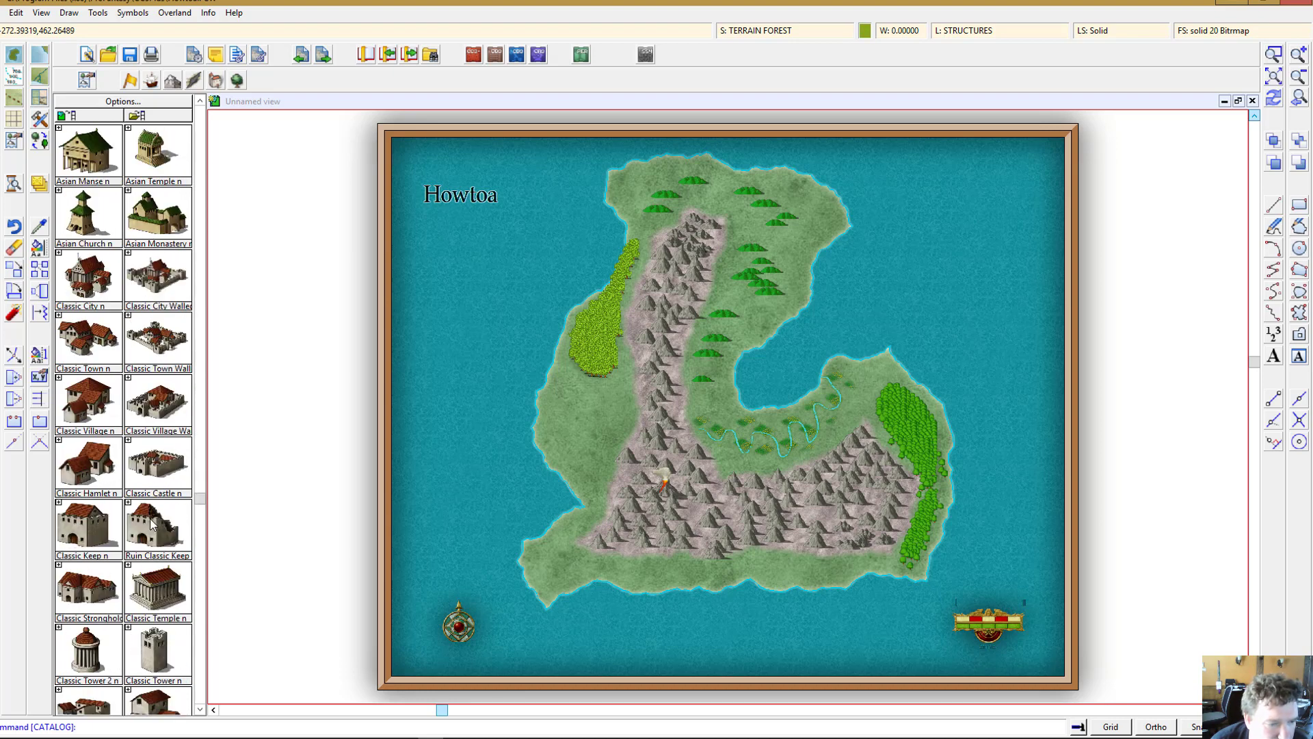
{"action": "left_click", "coordinate": [169, 335]}
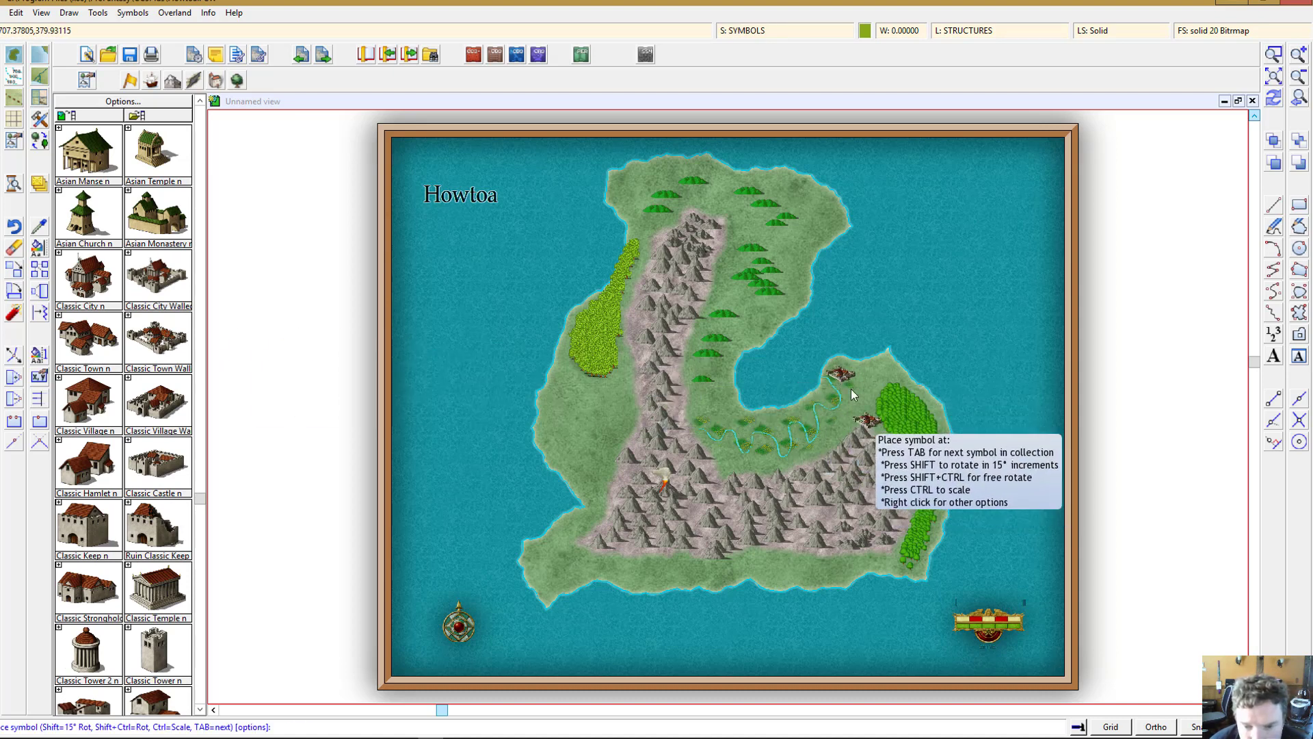
{"action": "left_click", "coordinate": [841, 376]}
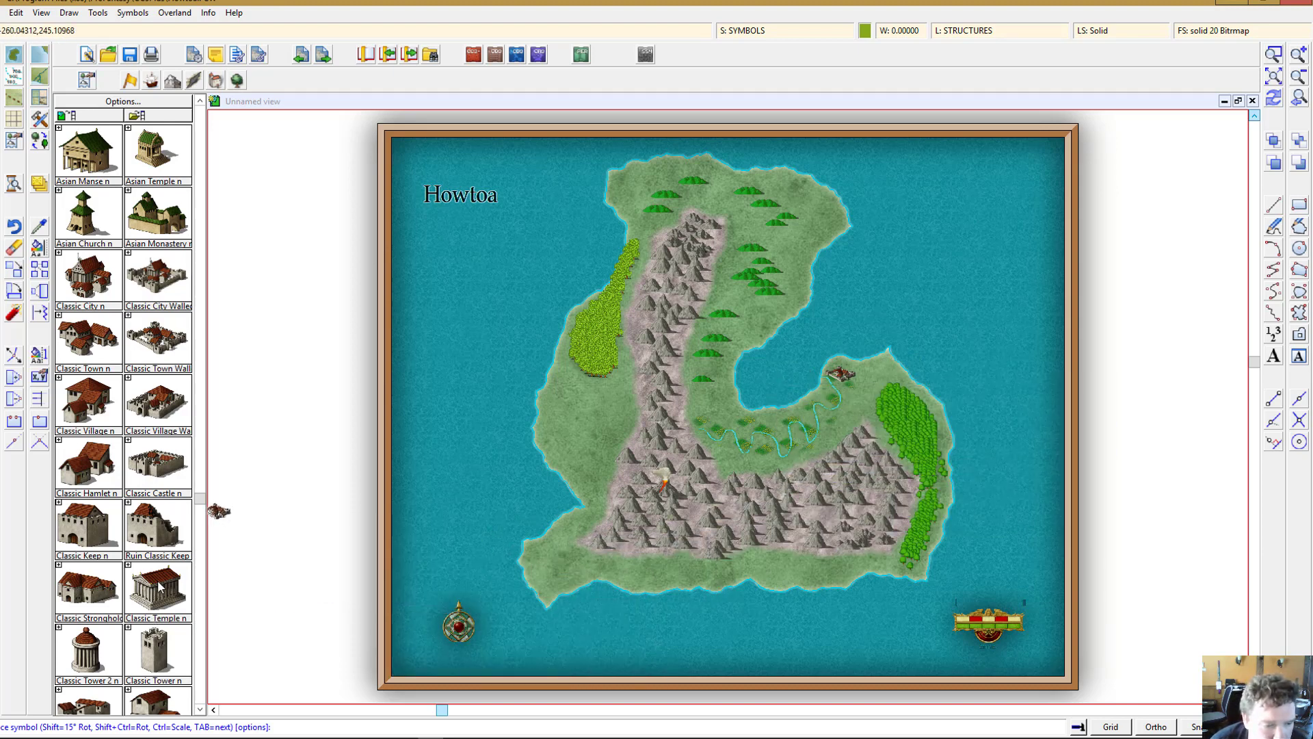
{"action": "left_click", "coordinate": [860, 406]}
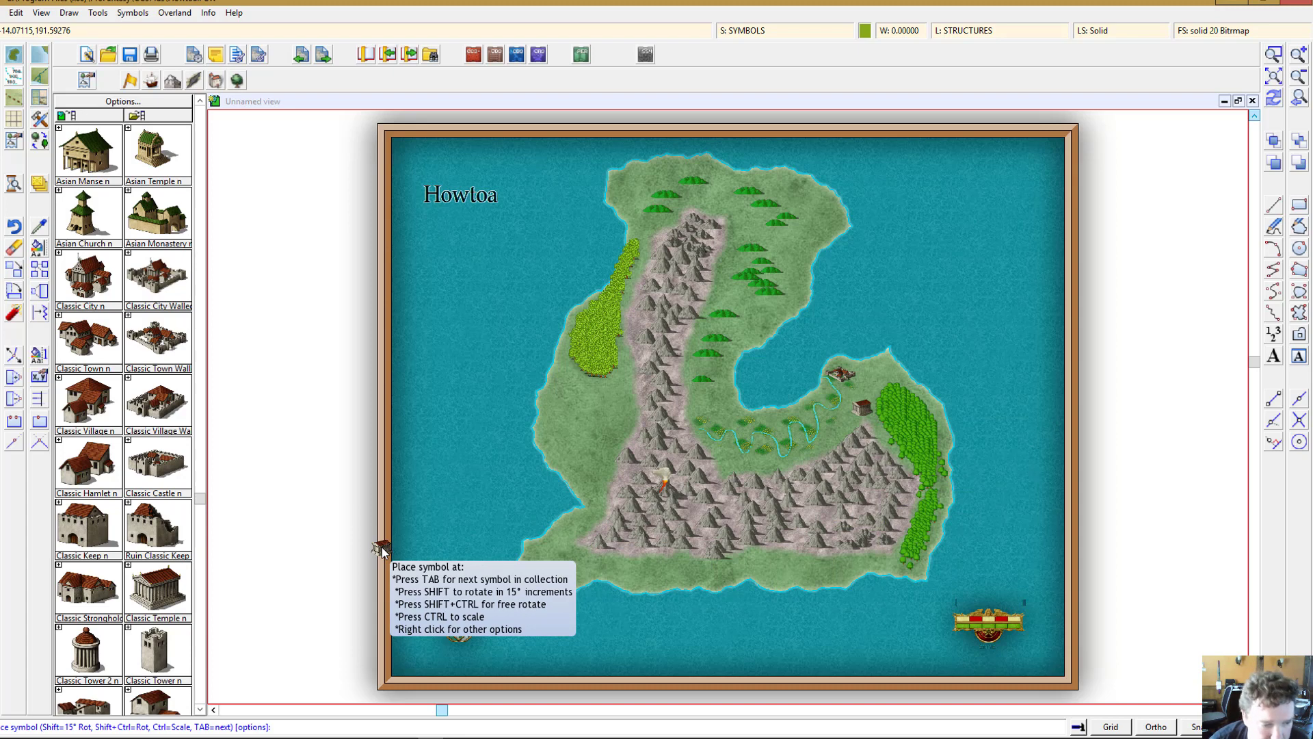
Step: Place Ruin Classic Keep and Classic Stronghold symbols along the river and in the northern foothills
{"action": "left_click", "coordinate": [151, 536]}
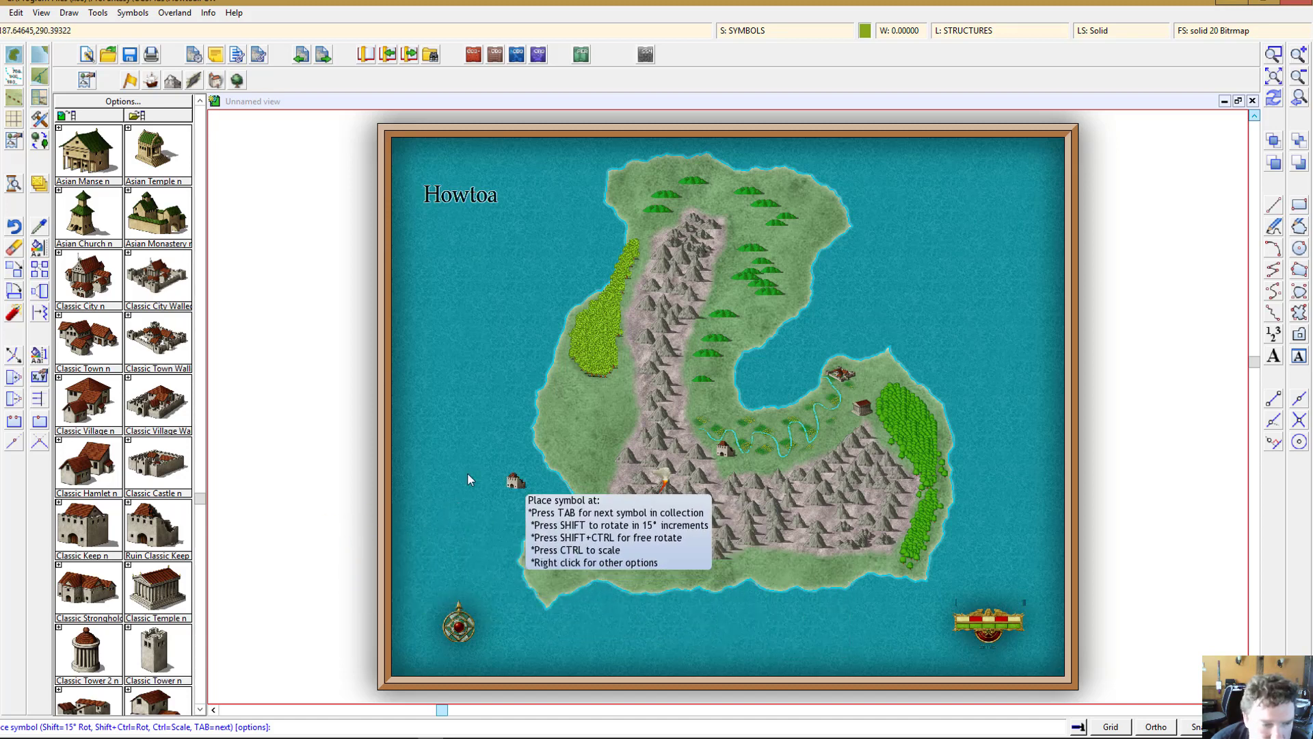
{"action": "left_click", "coordinate": [94, 603]}
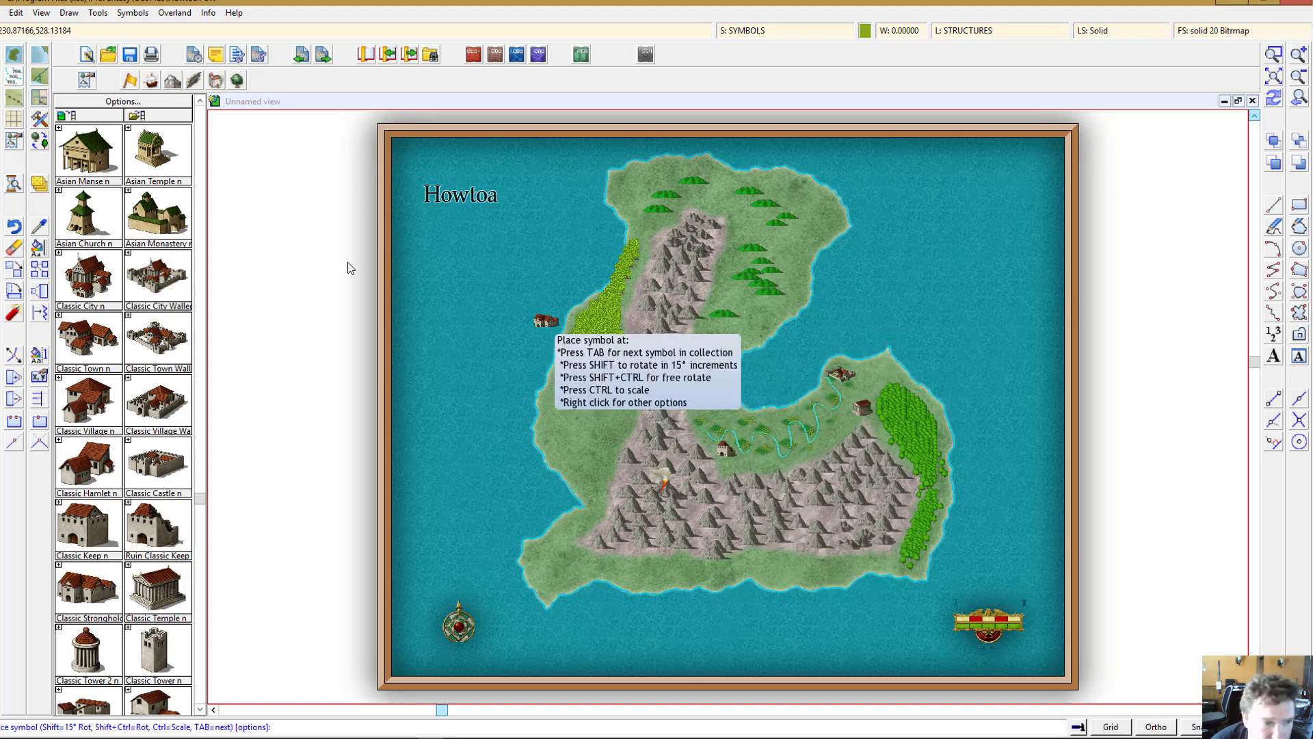
{"action": "scroll", "coordinate": [133, 545], "scroll_direction": "down", "scroll_amount": 7}
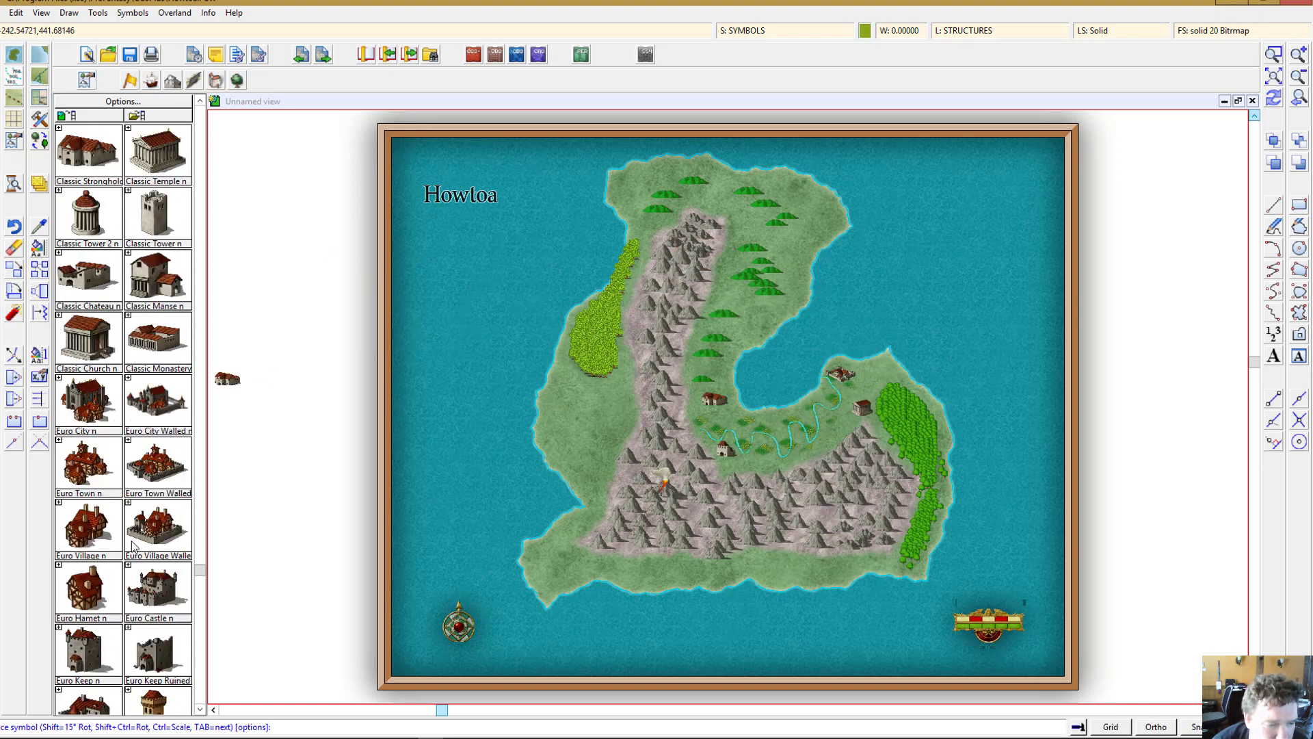
{"action": "scroll", "coordinate": [133, 545], "scroll_direction": "down", "scroll_amount": 5}
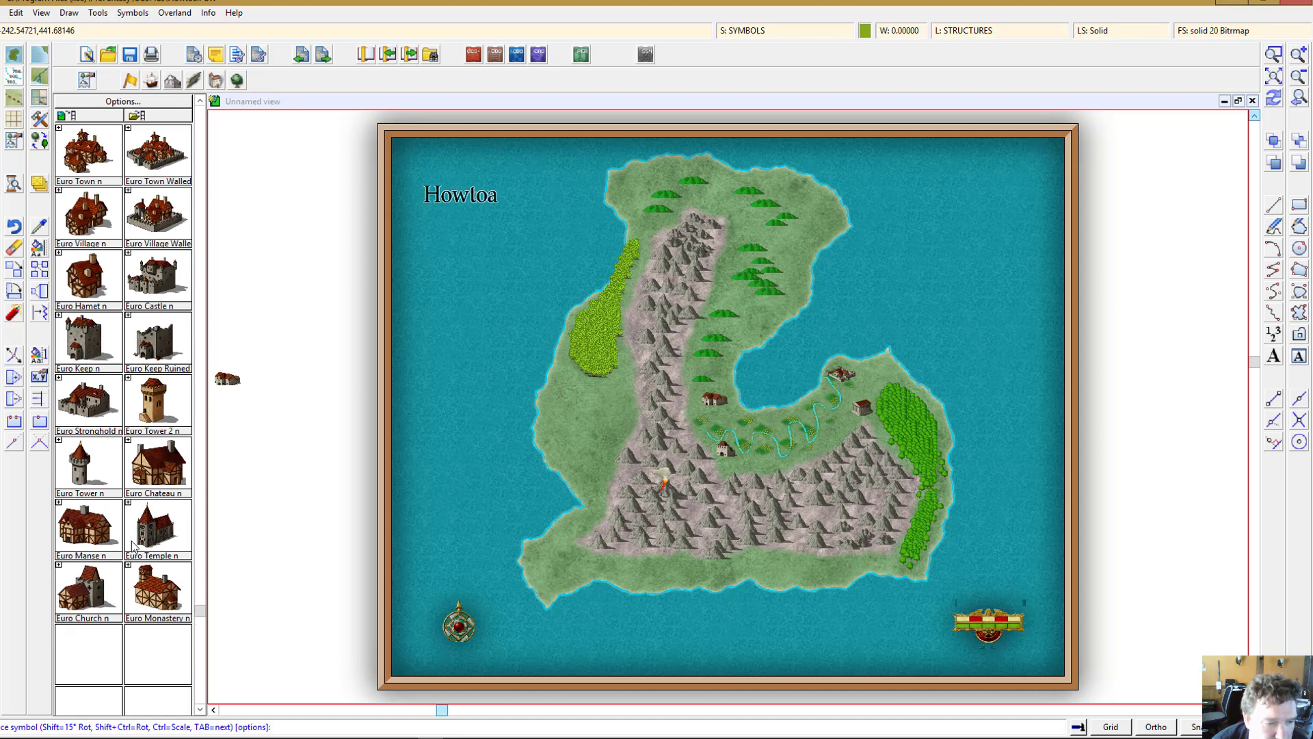
{"action": "scroll", "coordinate": [133, 545], "scroll_direction": "up", "scroll_amount": 1}
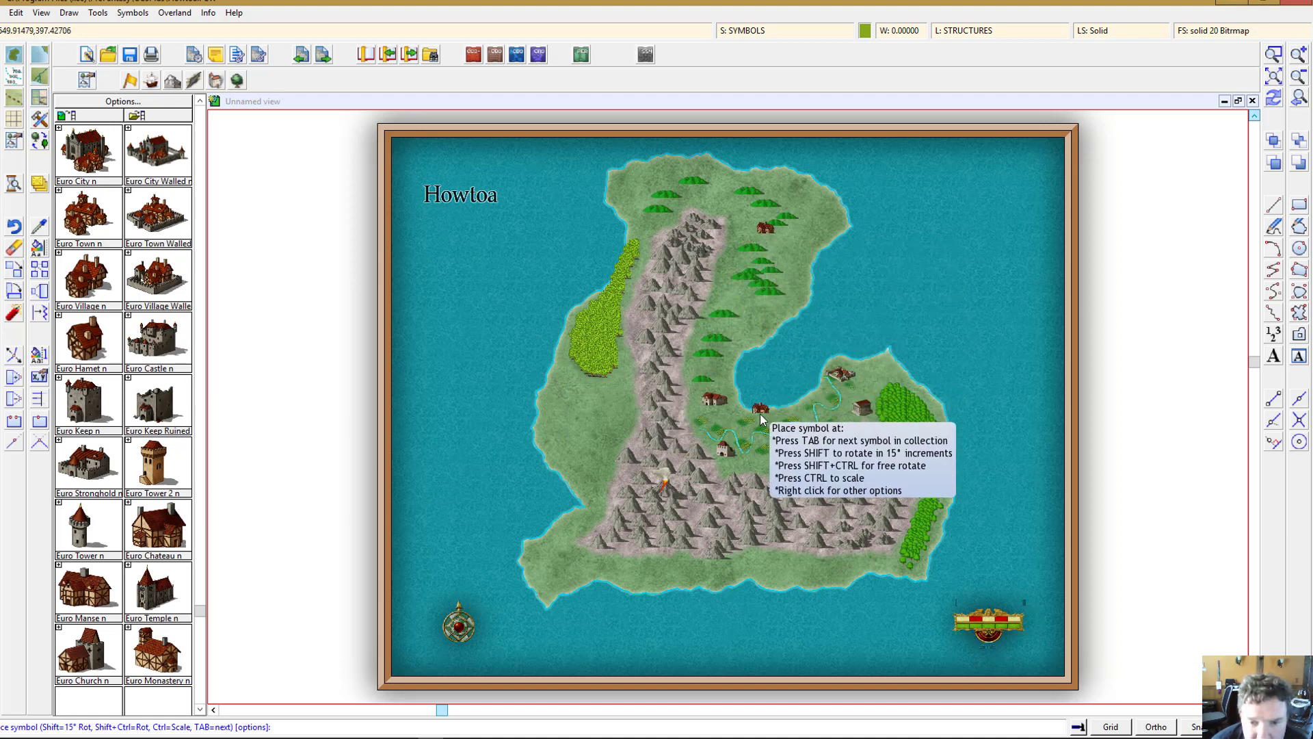
{"action": "left_click", "coordinate": [765, 228]}
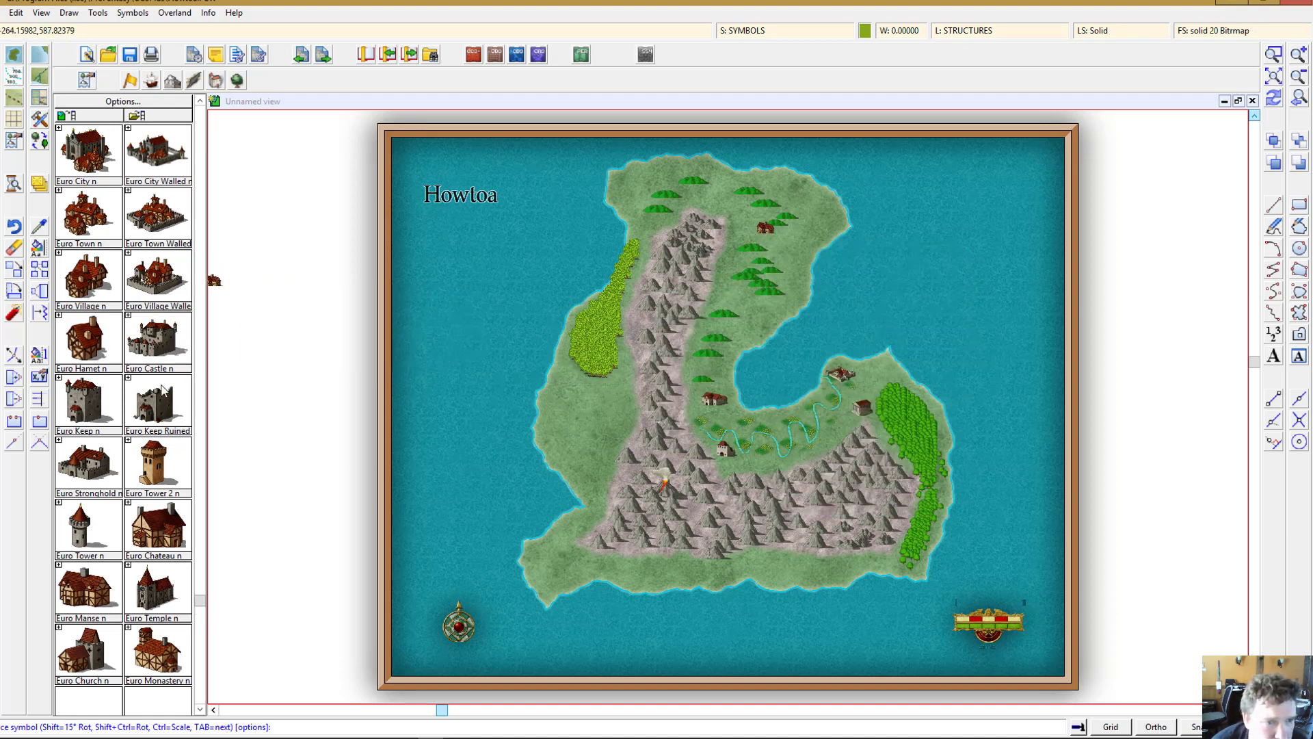
Step: Browse back through the classic structure symbols in the catalog
{"action": "scroll", "coordinate": [163, 387], "scroll_direction": "up", "scroll_amount": 6}
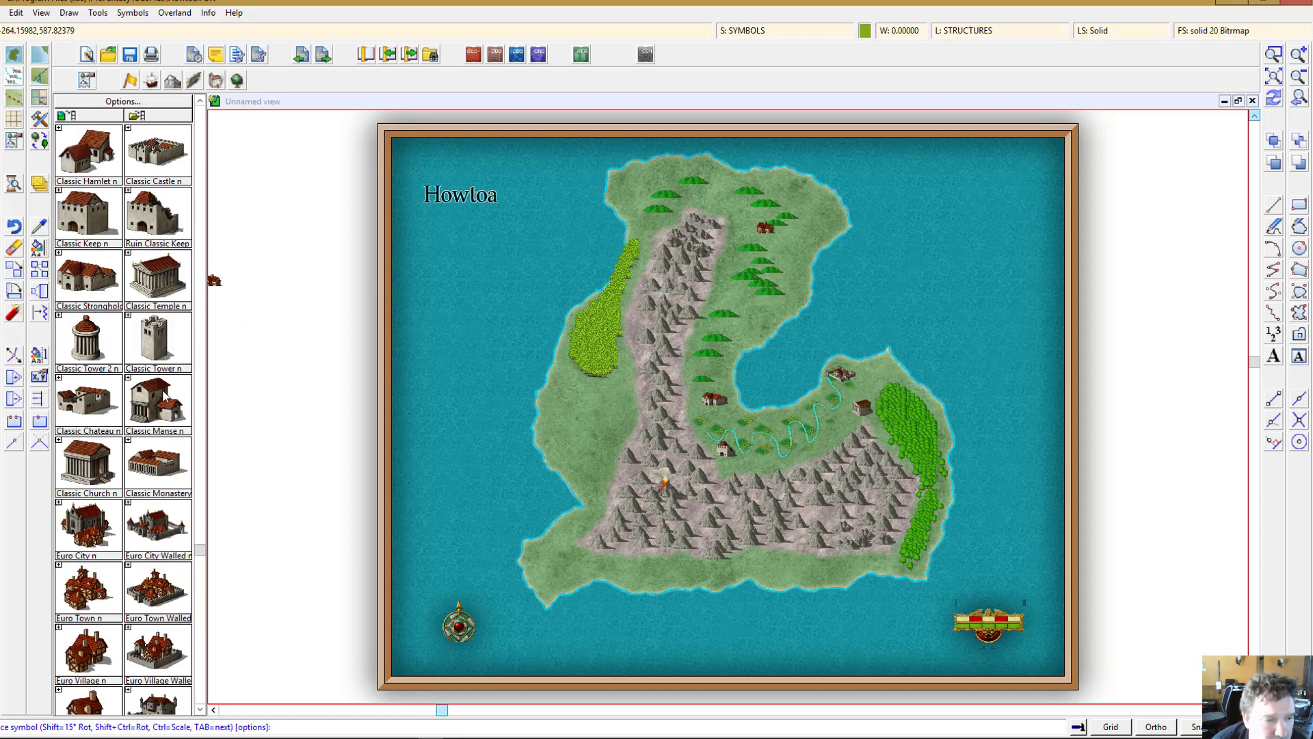
{"action": "scroll", "coordinate": [164, 387], "scroll_direction": "up", "scroll_amount": 4}
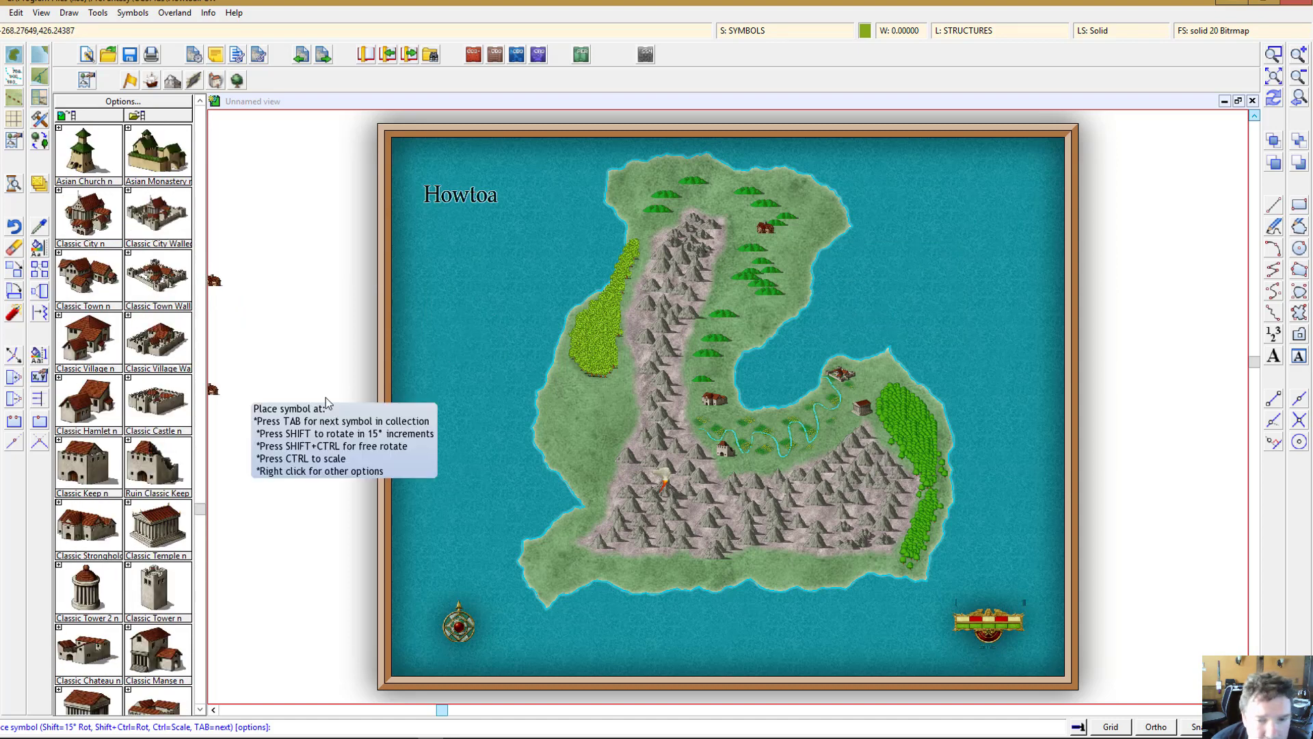